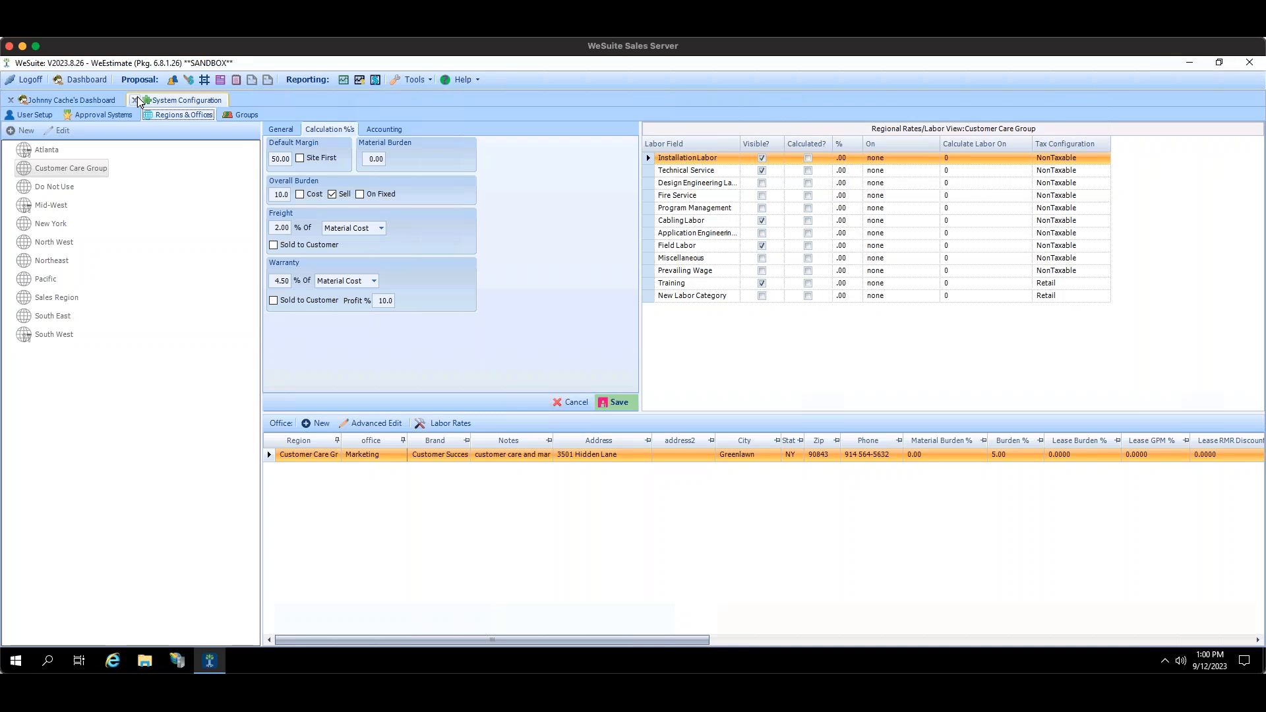
Close the open System Configuration, reopen it, and display its list of user groups.
click(135, 99)
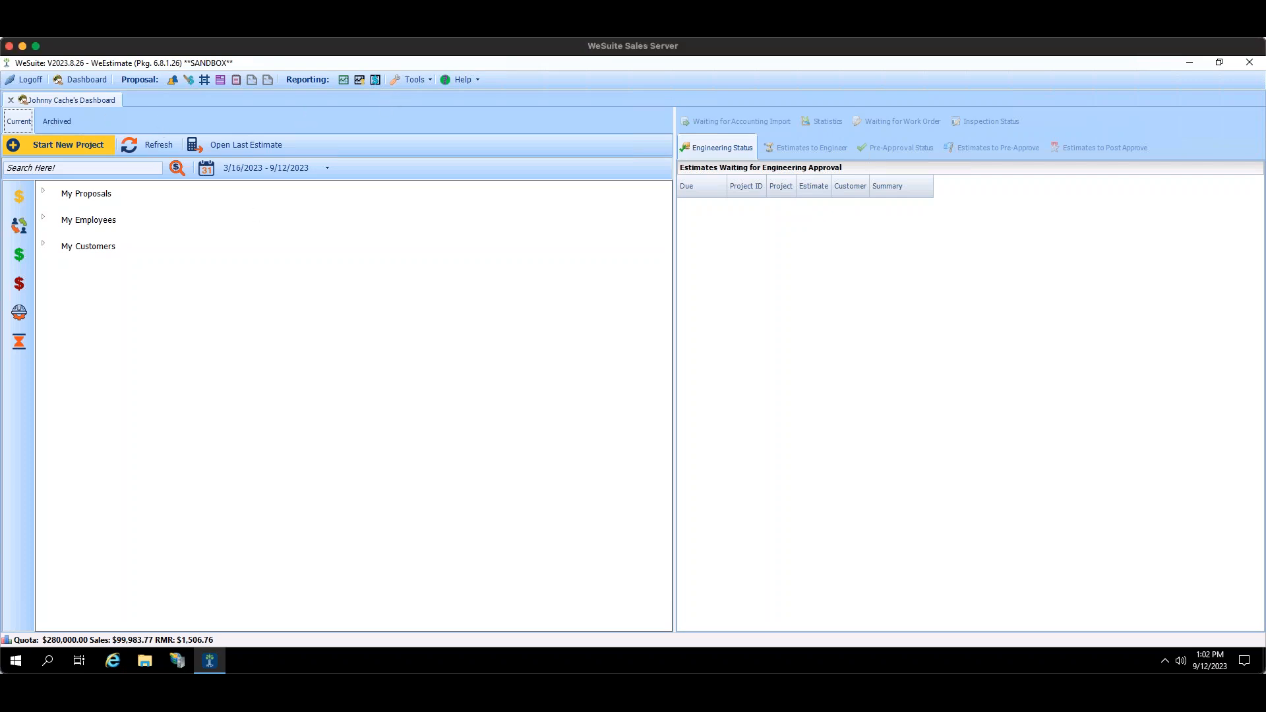
click(413, 80)
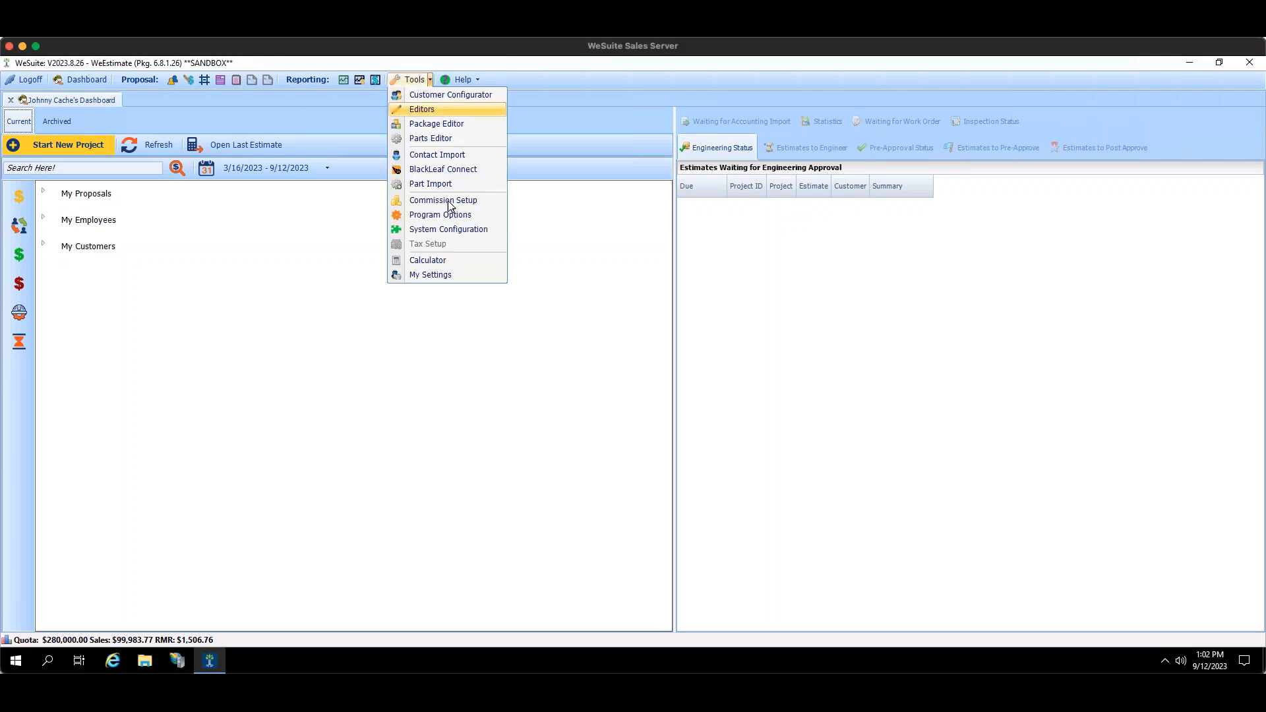
click(452, 231)
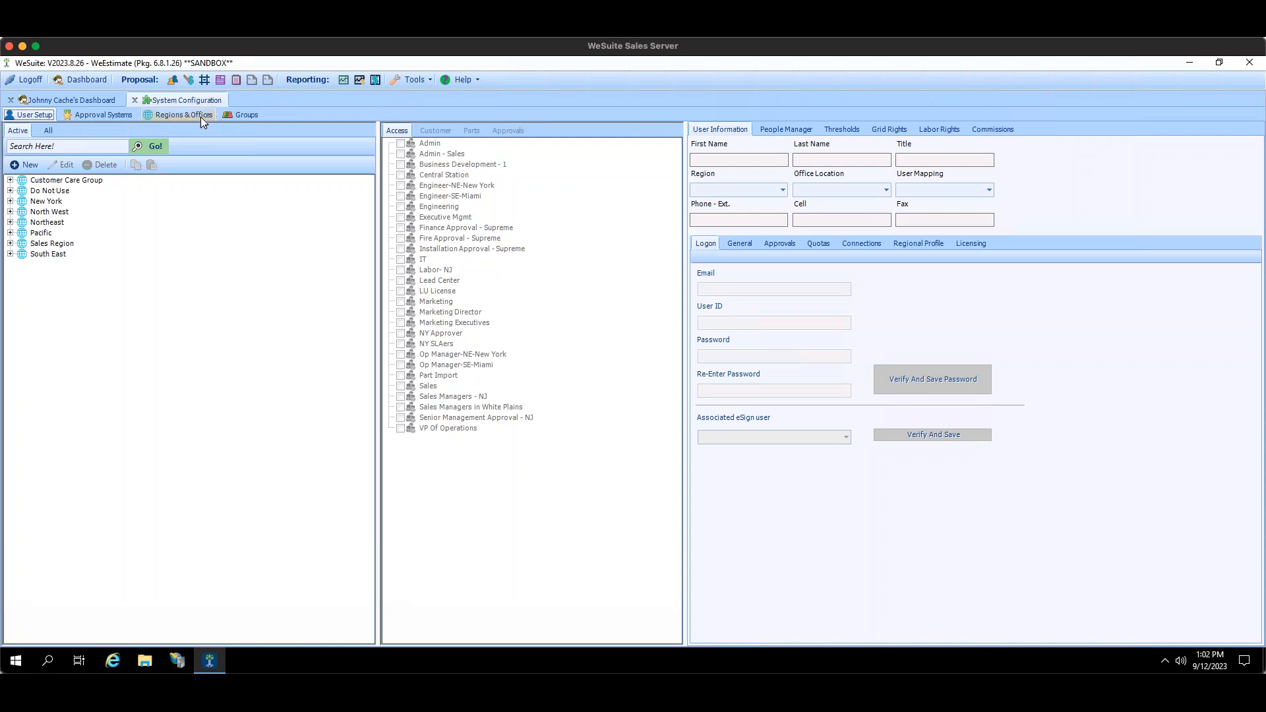
click(241, 117)
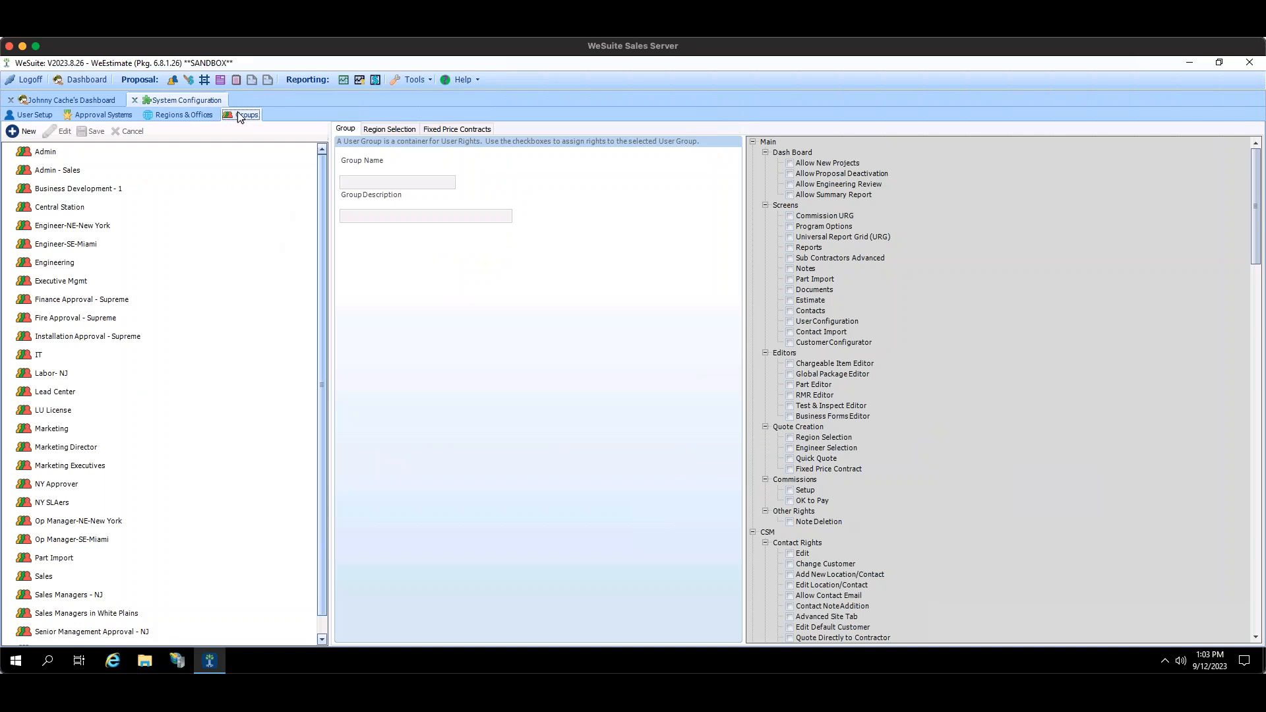
drag(325, 187, 139, 160)
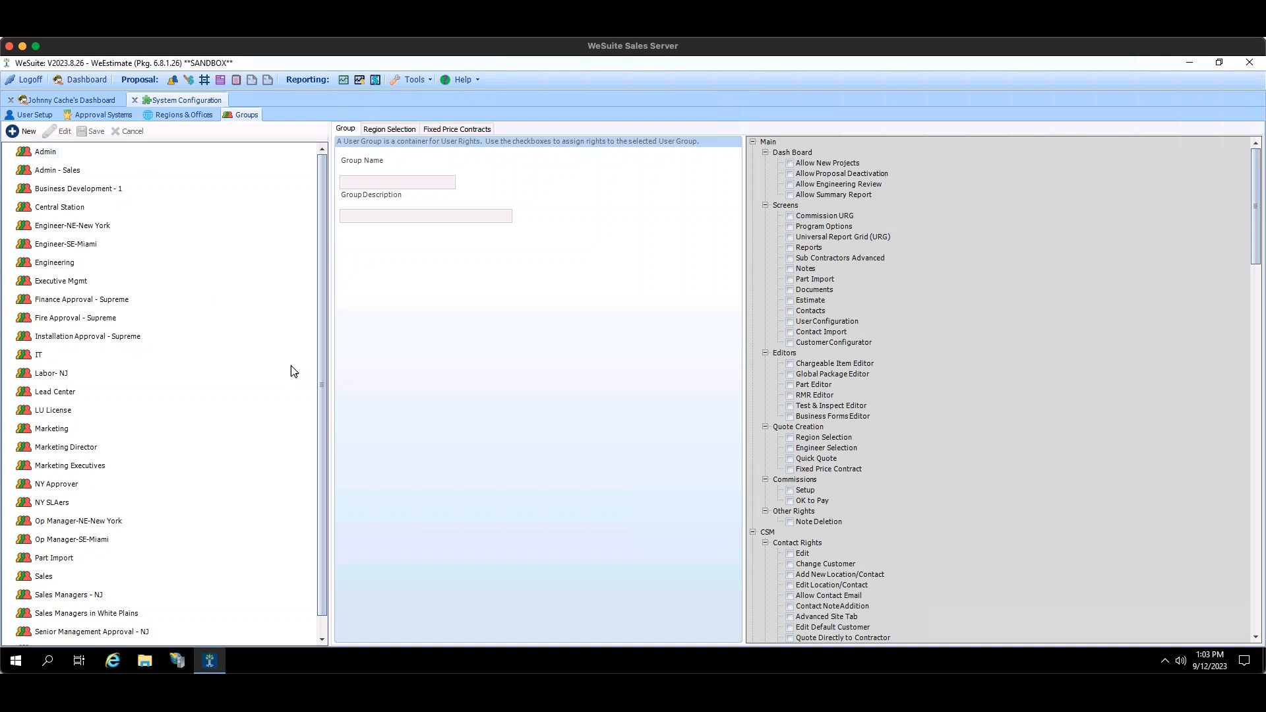
View the Admin group's general rights, region selection and fixed price contracts.
click(24, 157)
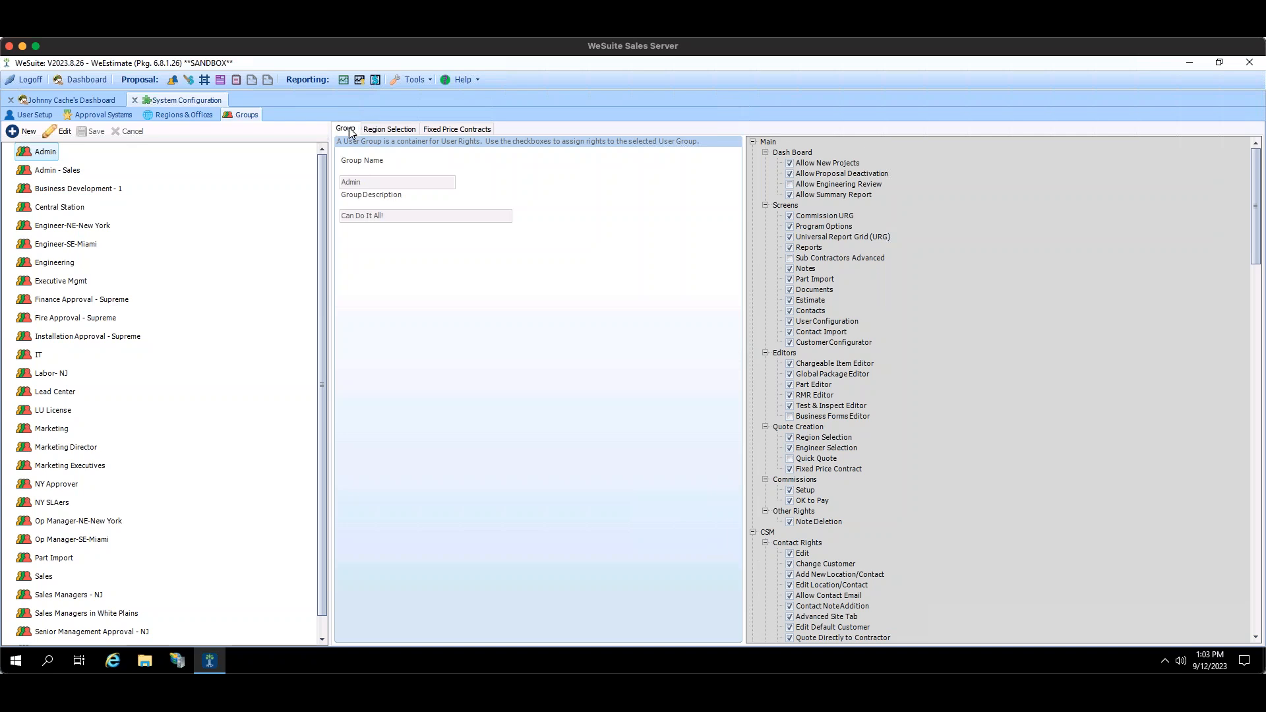
click(402, 131)
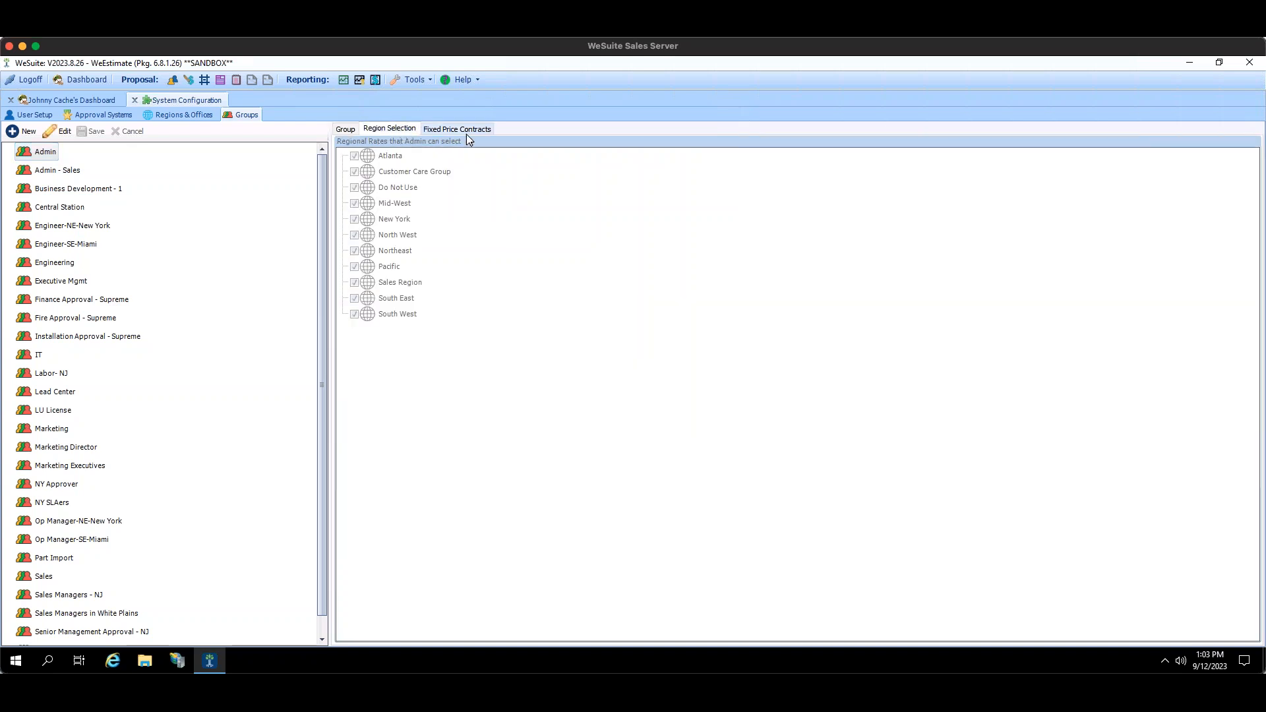
click(465, 133)
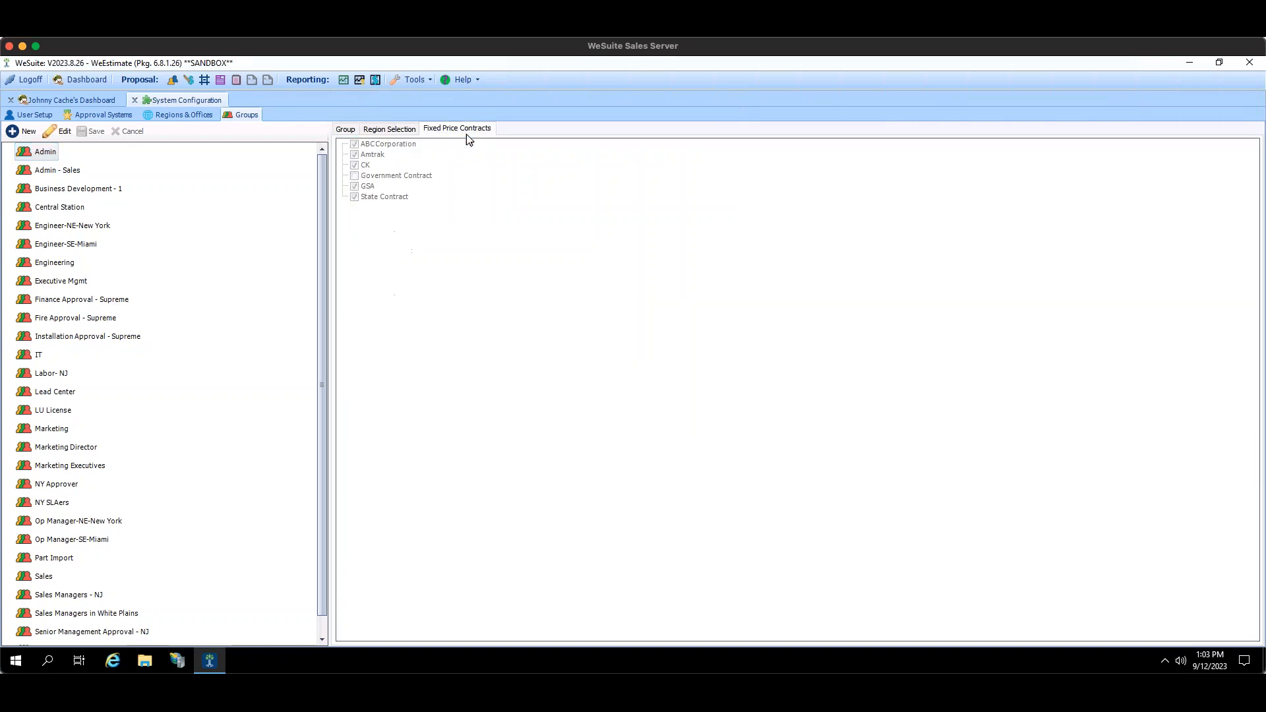
click(347, 130)
Start editing the Admin group, go through its selectable regions and fixed price contracts, and cancel the edit.
click(60, 130)
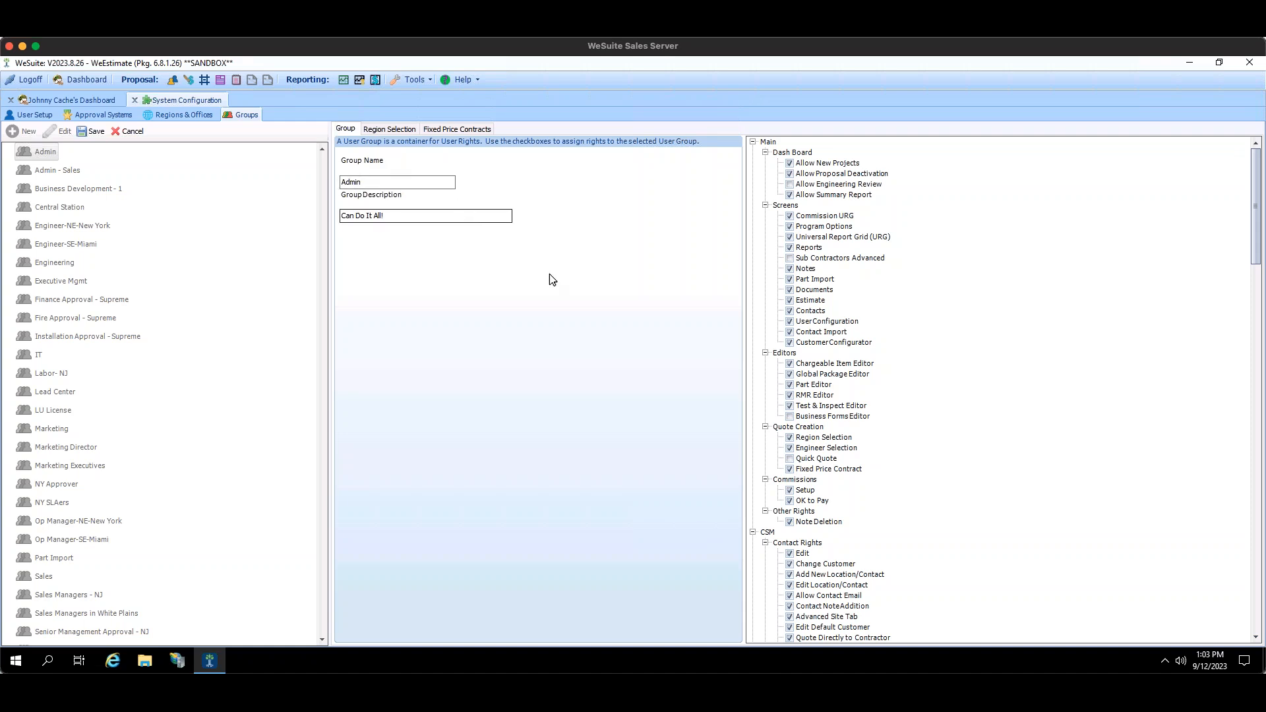
click(392, 131)
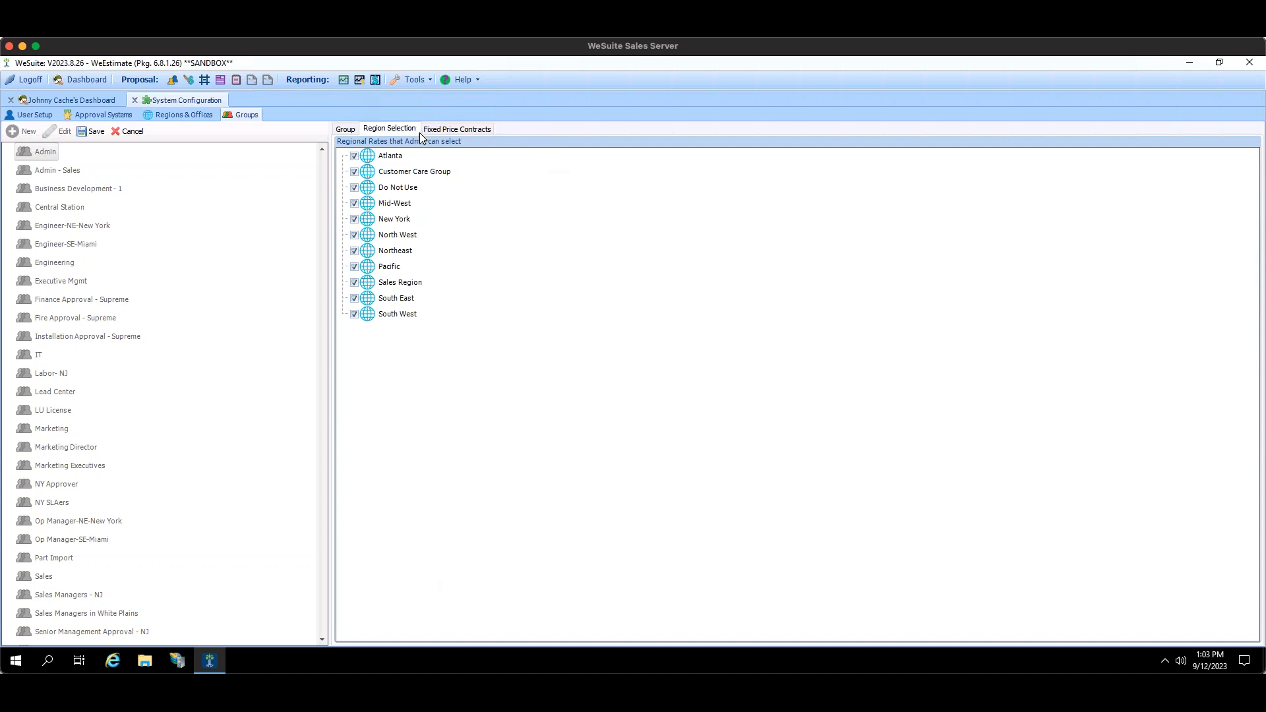
click(399, 160)
click(399, 174)
click(399, 190)
click(398, 207)
click(401, 251)
click(467, 133)
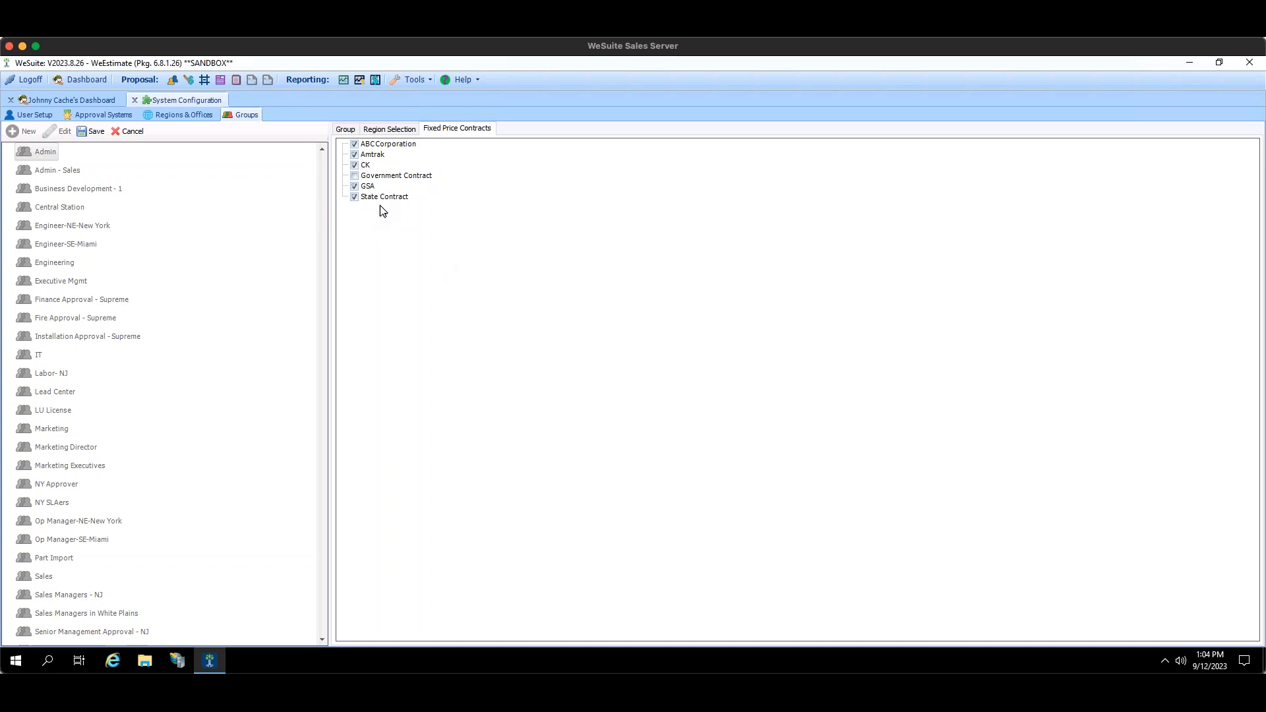
click(132, 131)
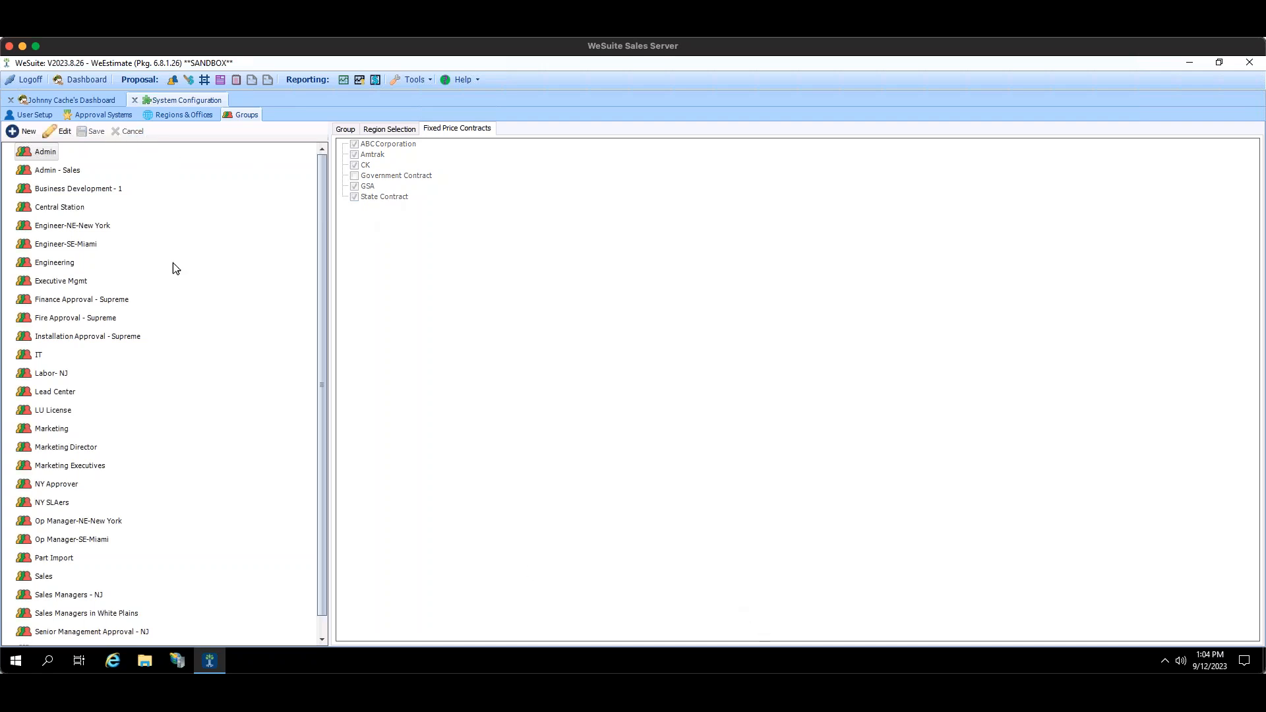
Open the Admin - Sales group's rights for editing.
click(58, 173)
click(346, 128)
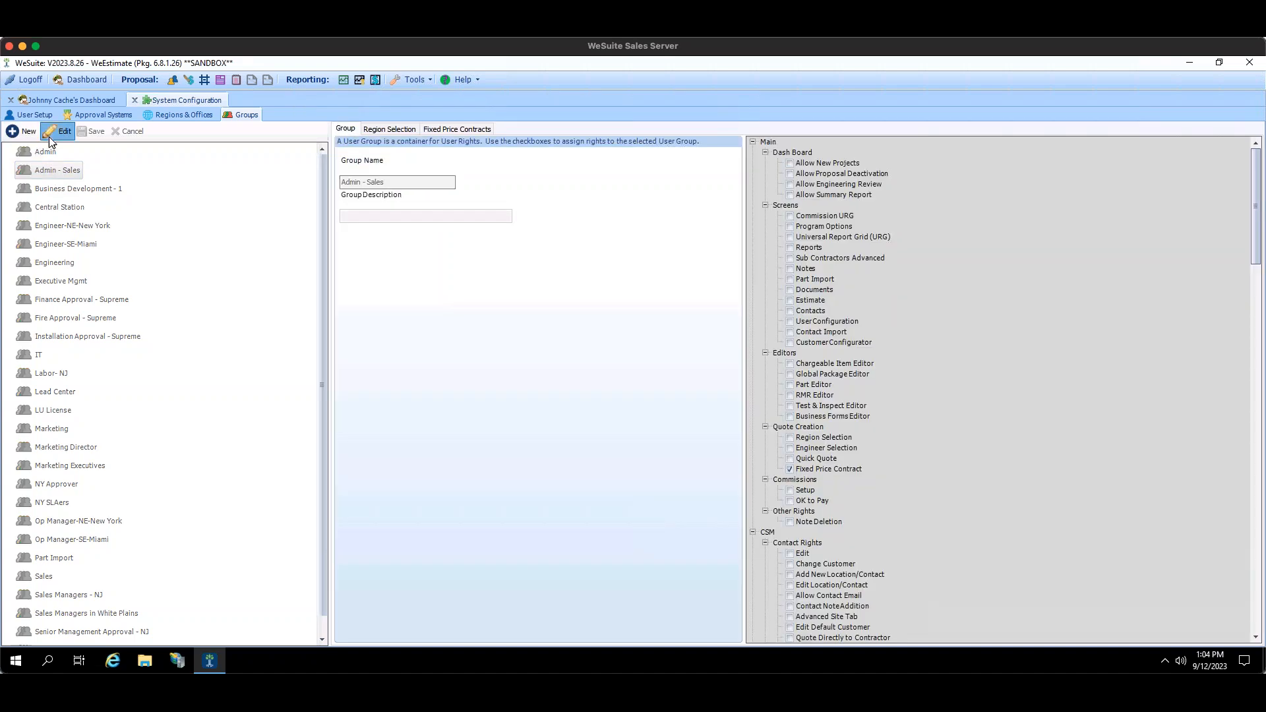
click(54, 132)
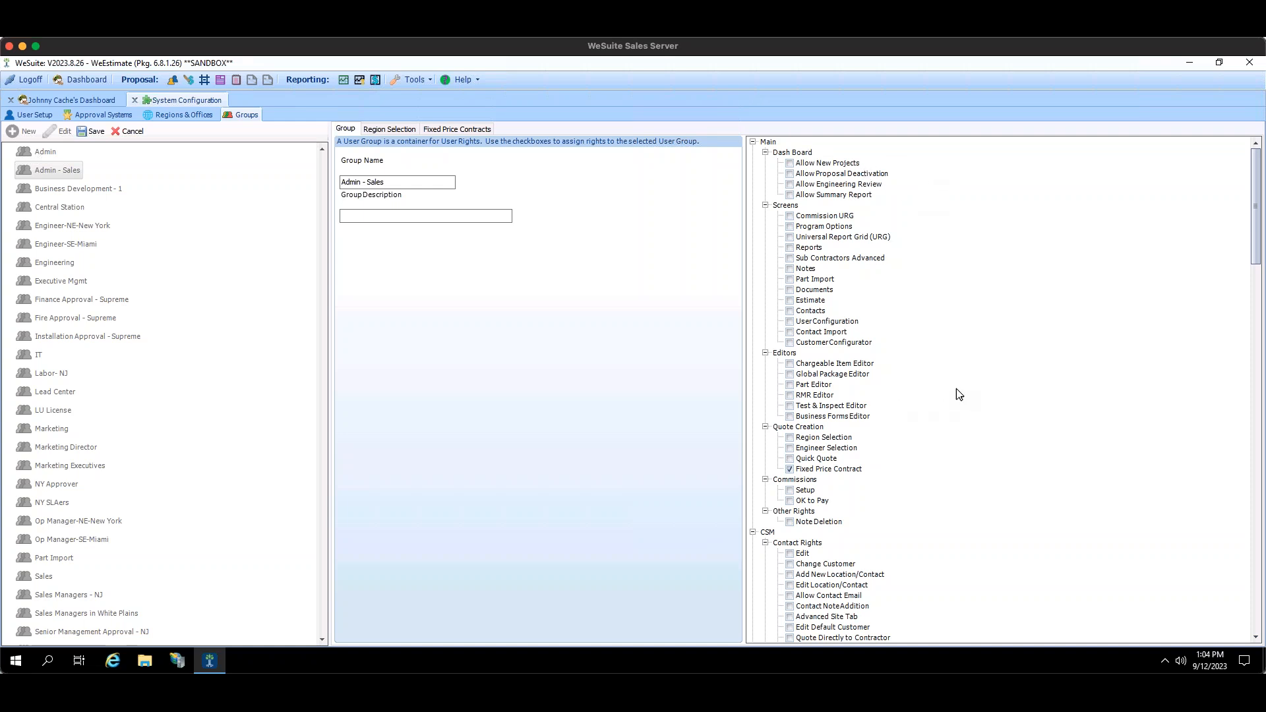
Review the Dash Board and Screens rights of Admin - Sales alongside the available tools, and collapse both categories.
click(789, 153)
click(785, 207)
click(792, 153)
click(834, 165)
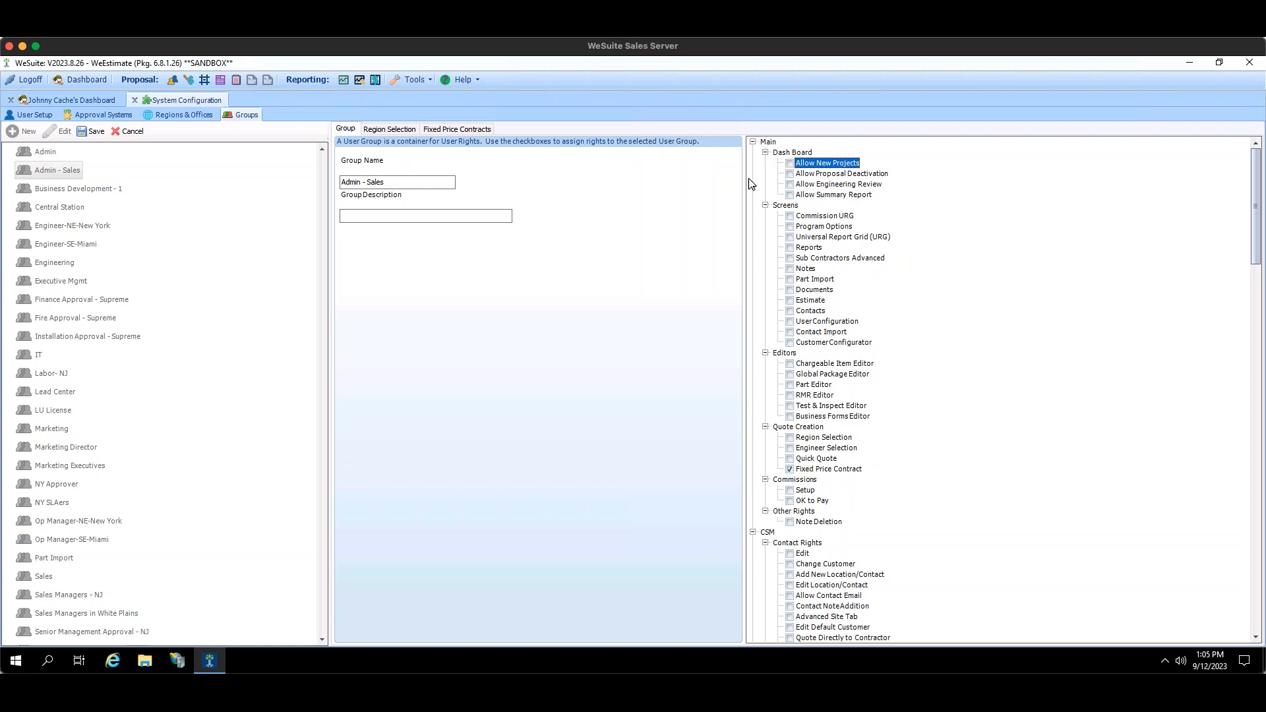
click(783, 206)
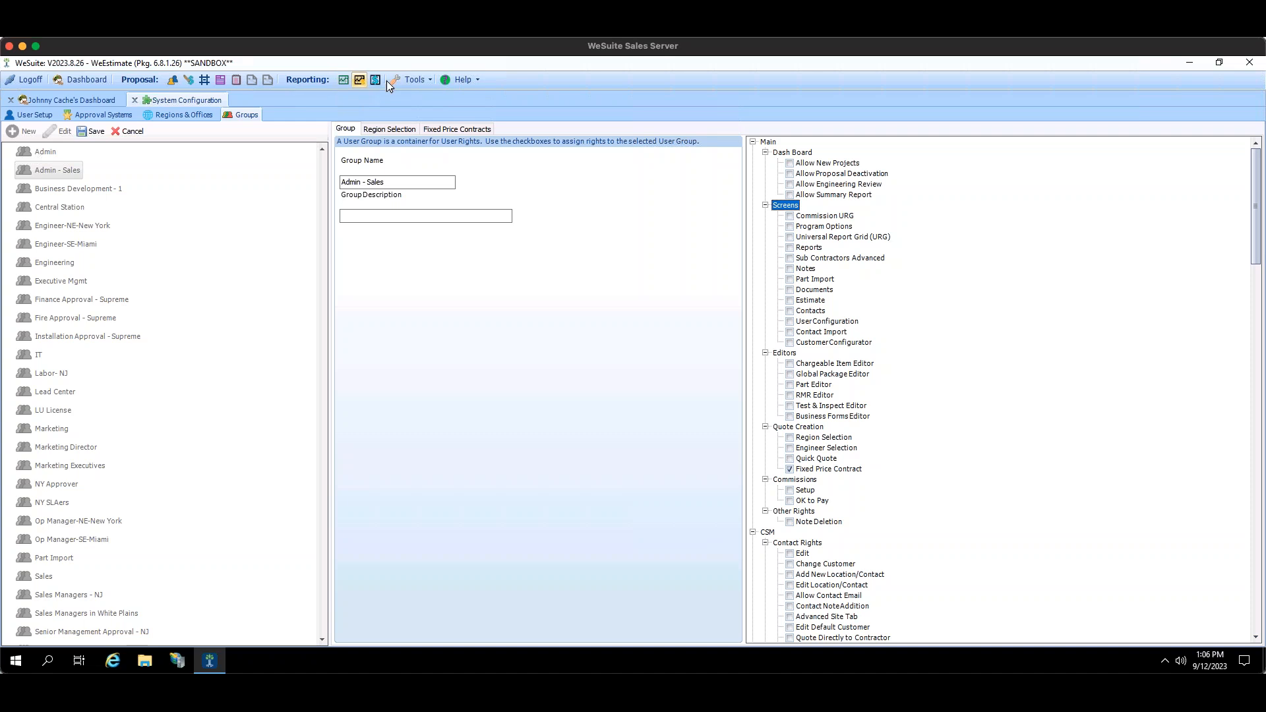
click(433, 81)
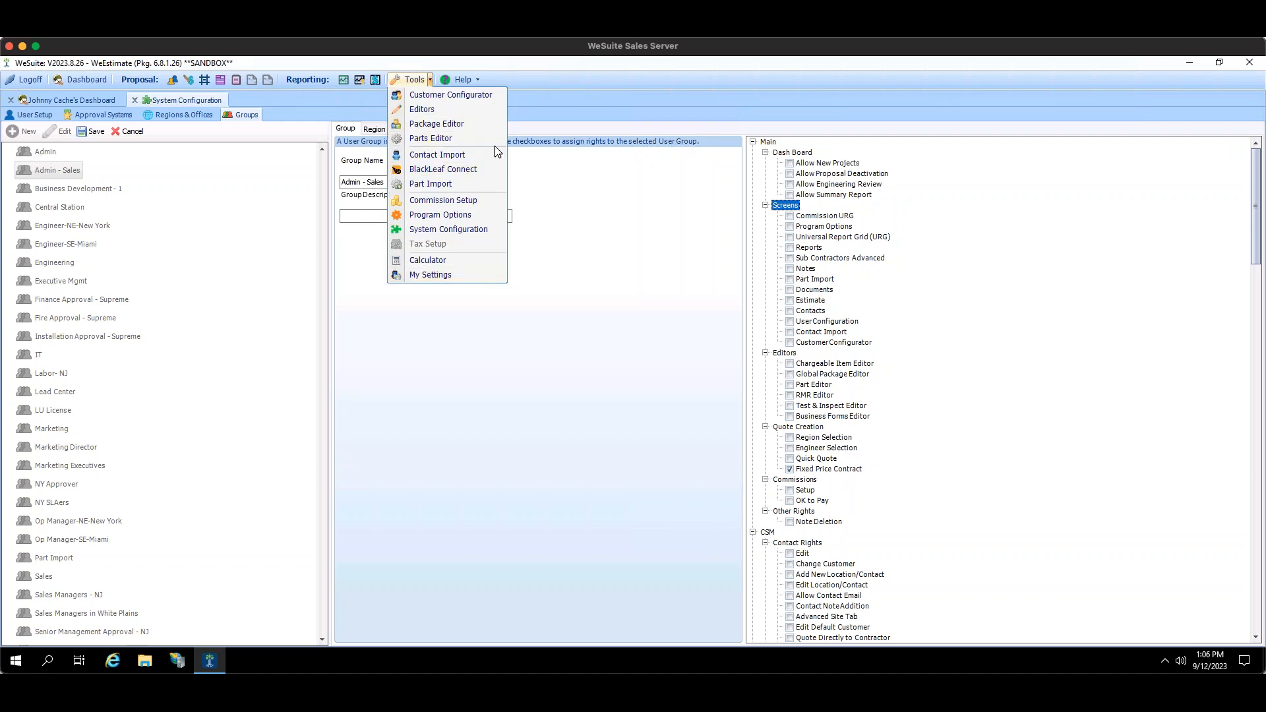
click(536, 94)
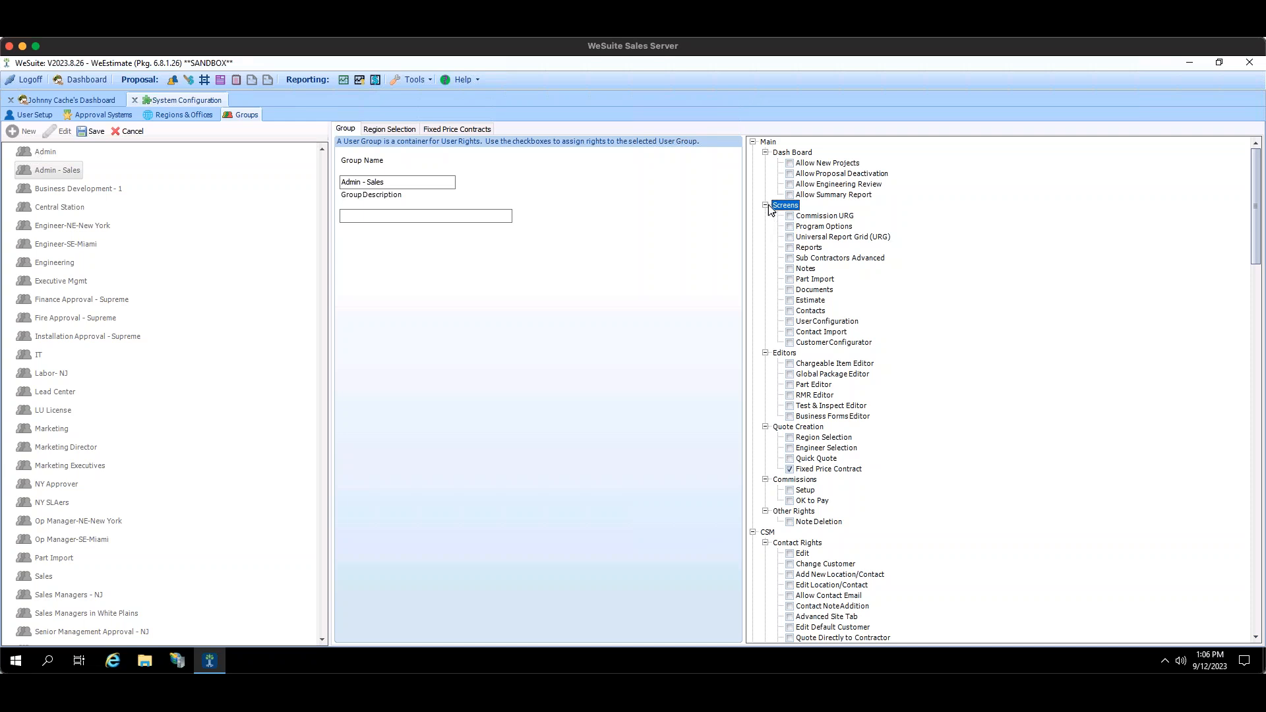
click(765, 205)
click(765, 152)
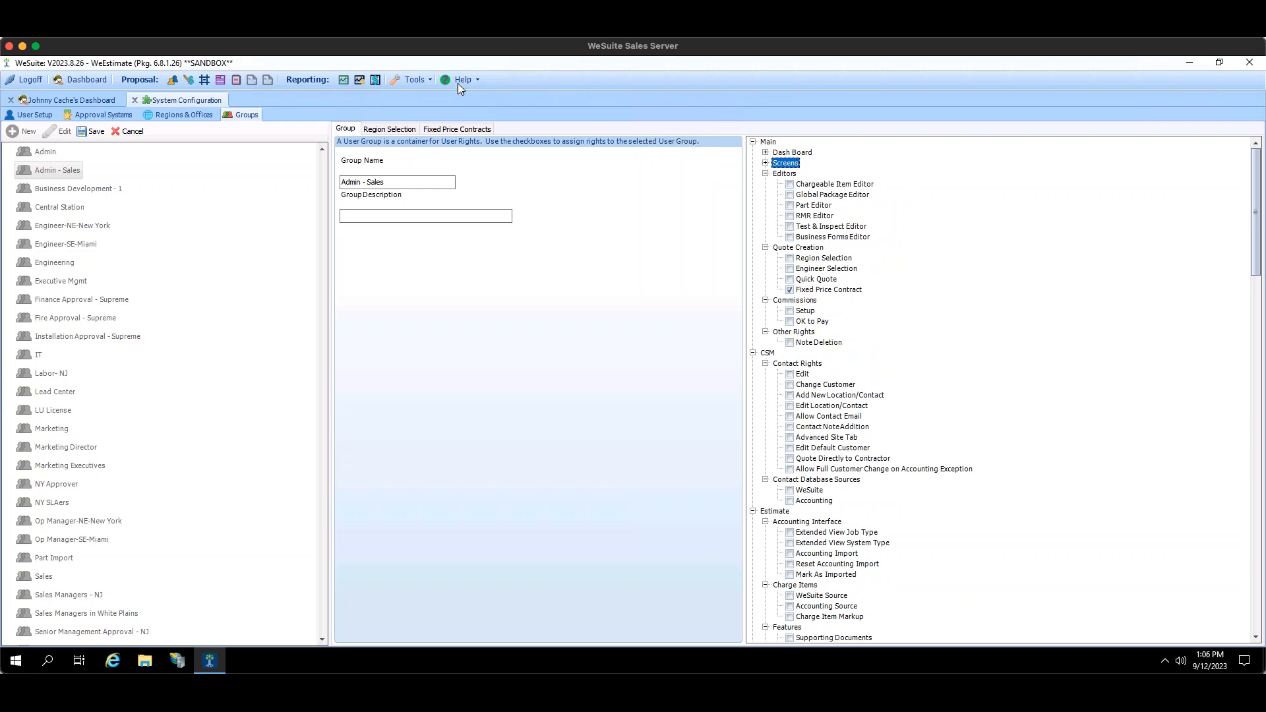
Open the Editors screen, return to the Admin - Sales group to compare its Editors rights, and collapse that category.
click(431, 79)
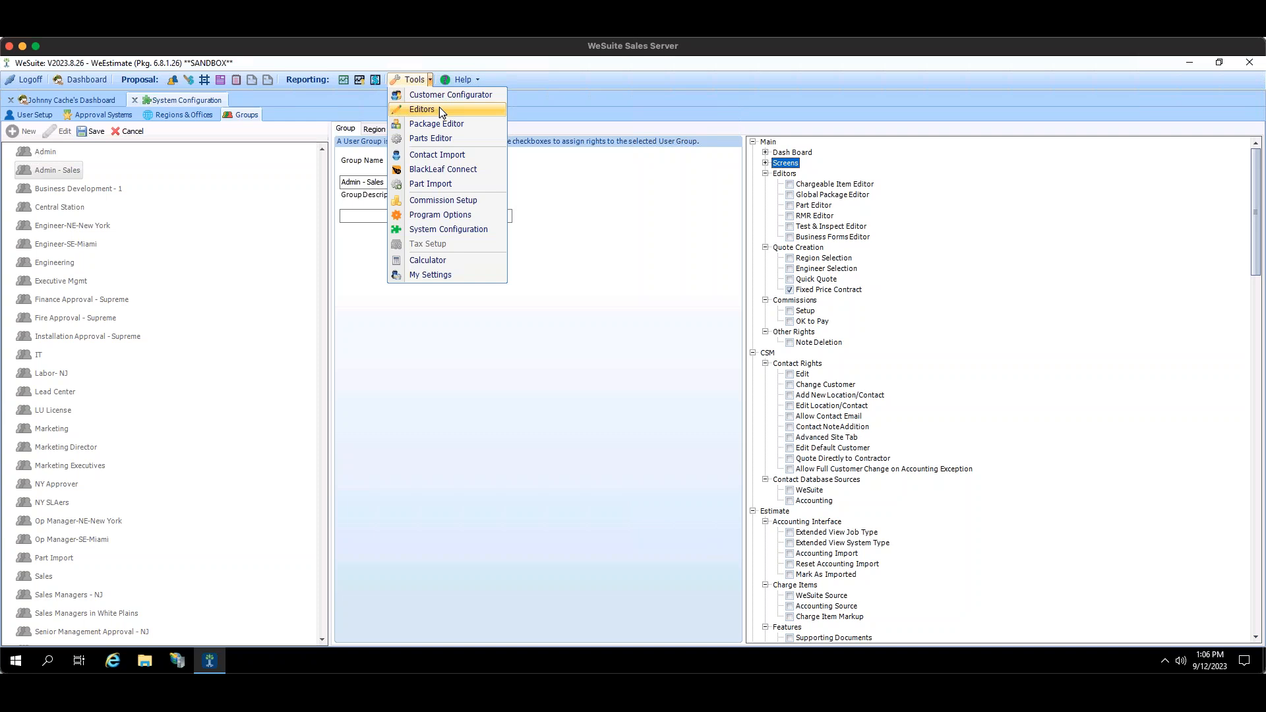
click(439, 109)
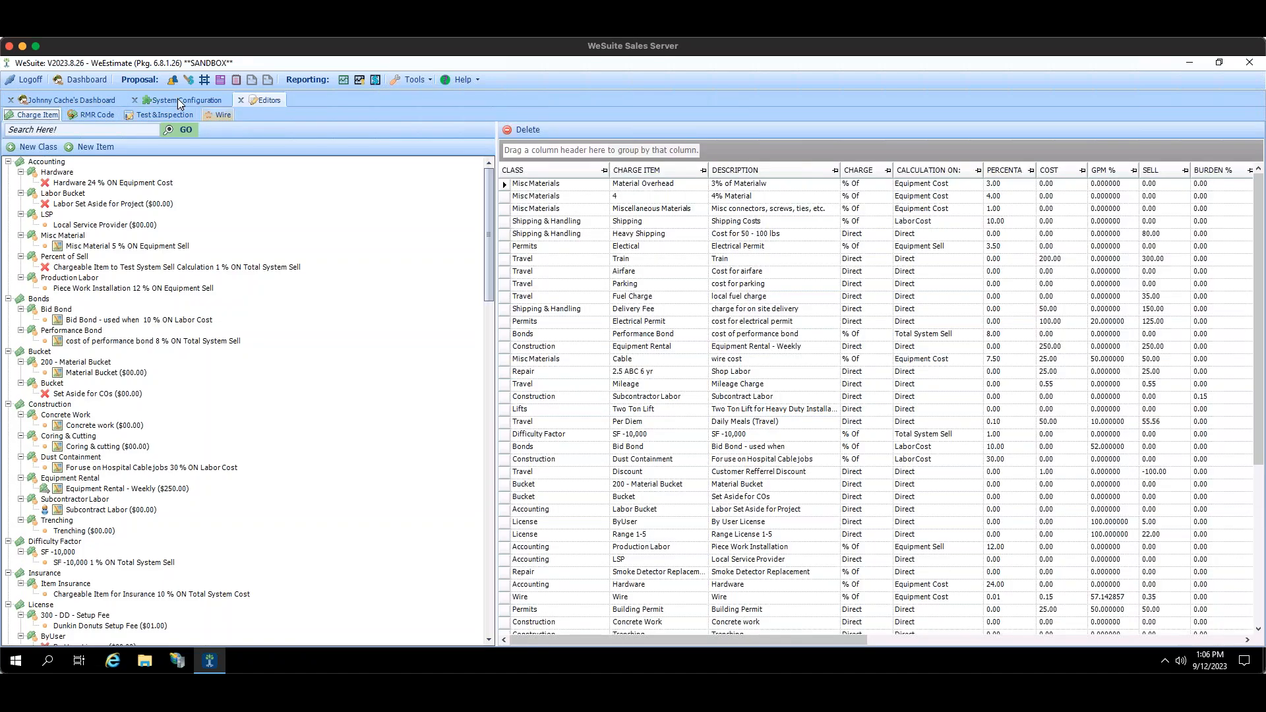
click(173, 98)
click(430, 79)
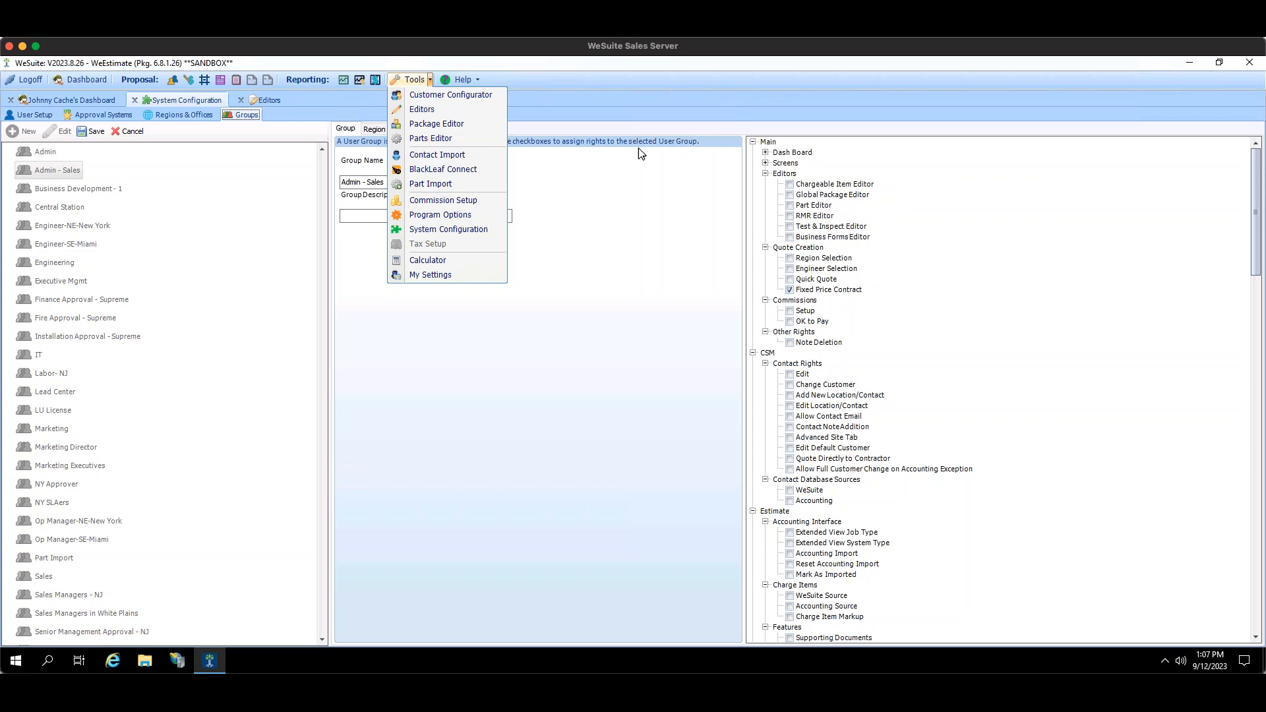
click(650, 112)
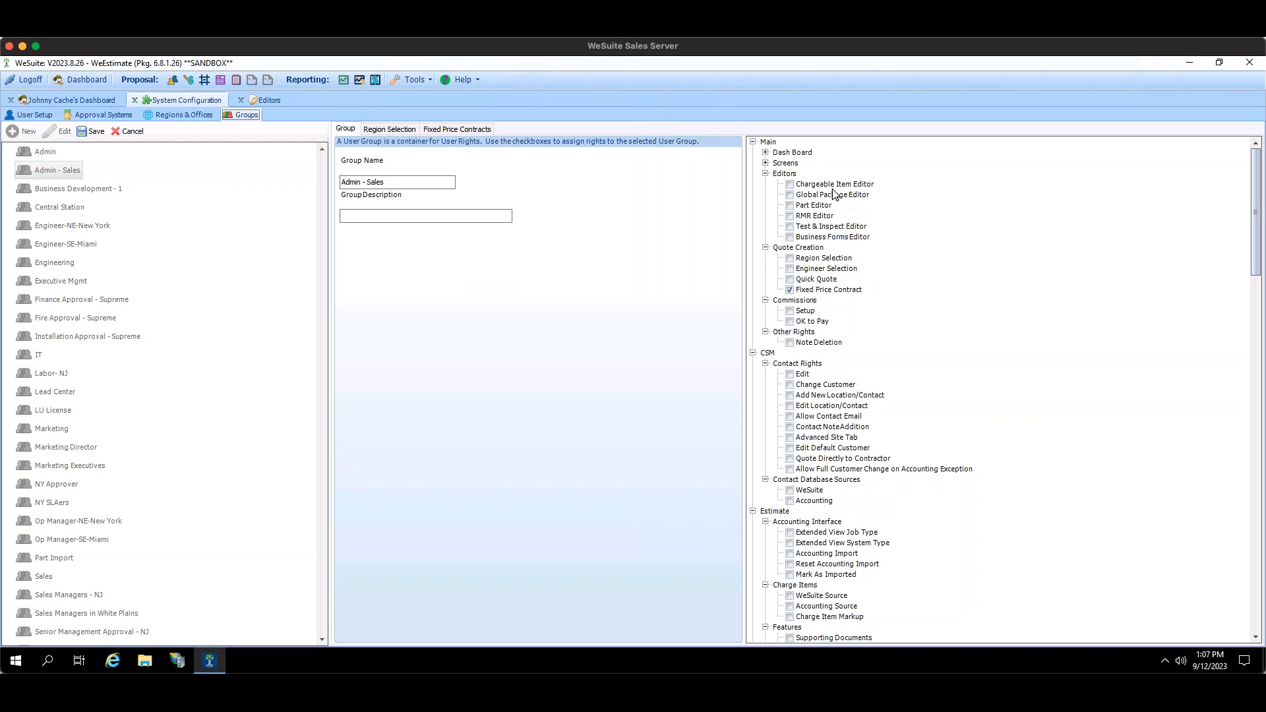
click(766, 174)
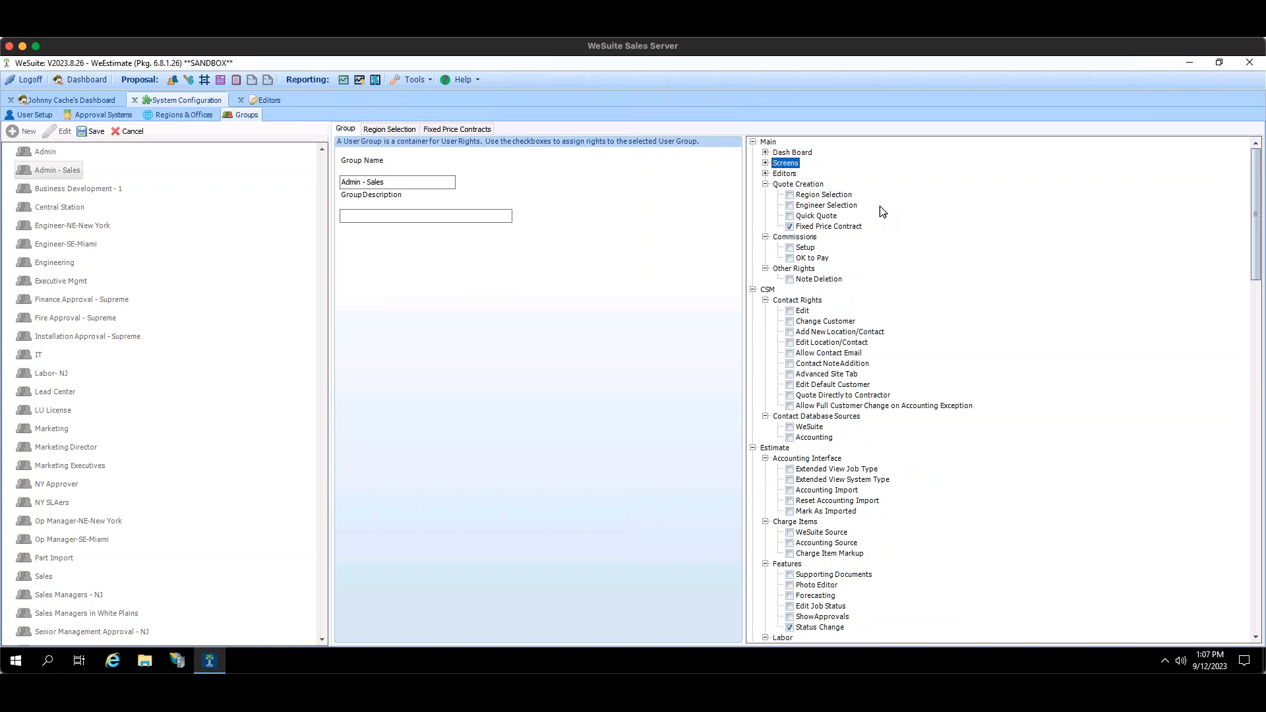
Review the Quote Creation rights, including Region Selection, Engineer Selection and Quick Quote, and collapse the category.
click(814, 186)
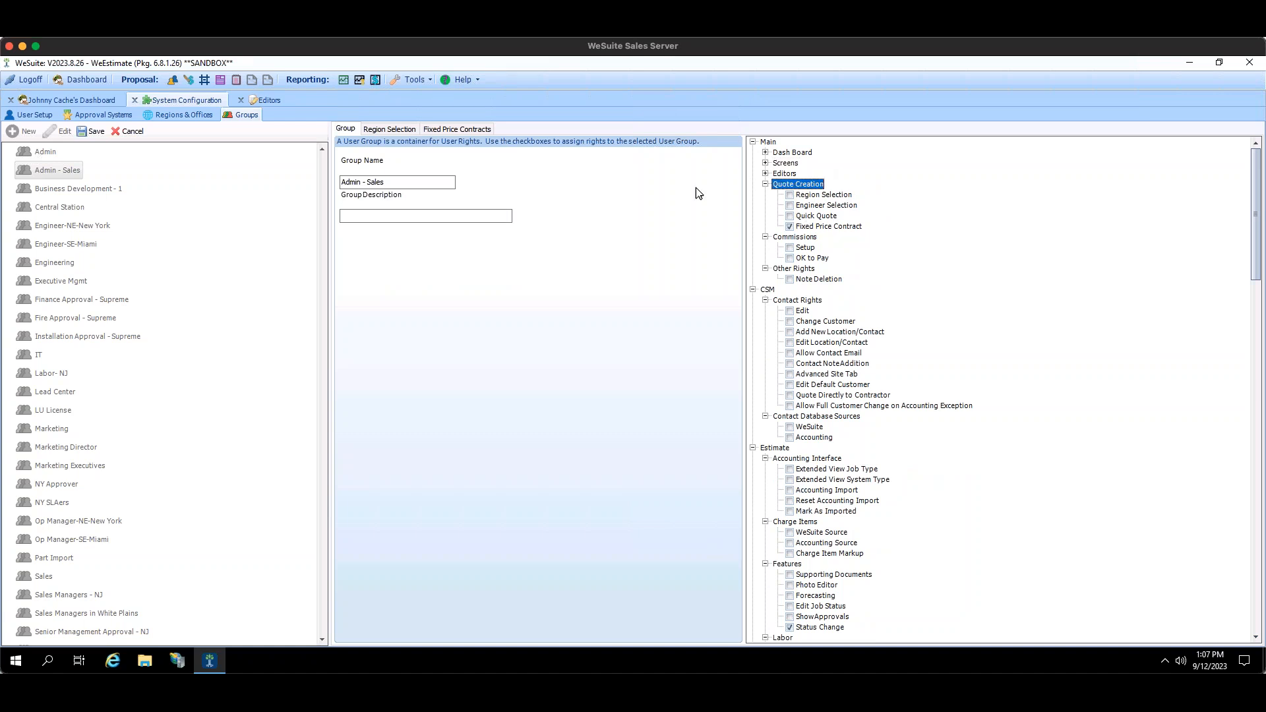
click(841, 206)
click(829, 218)
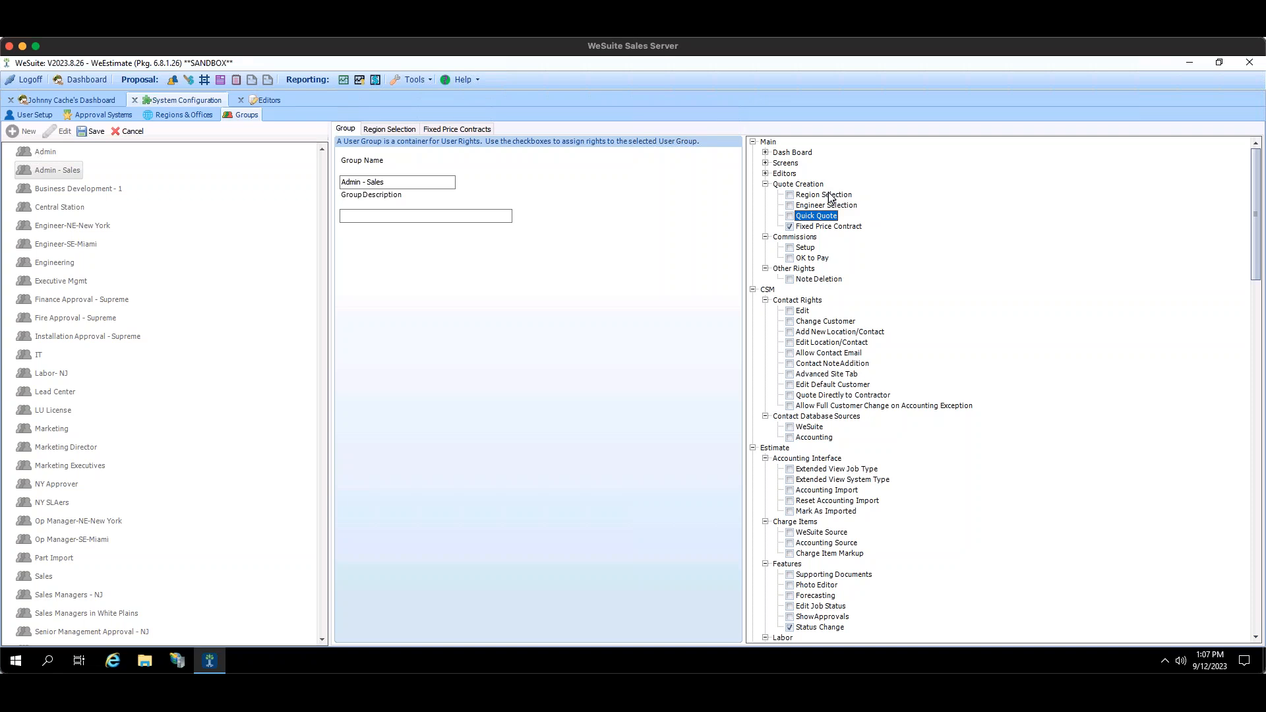
click(833, 198)
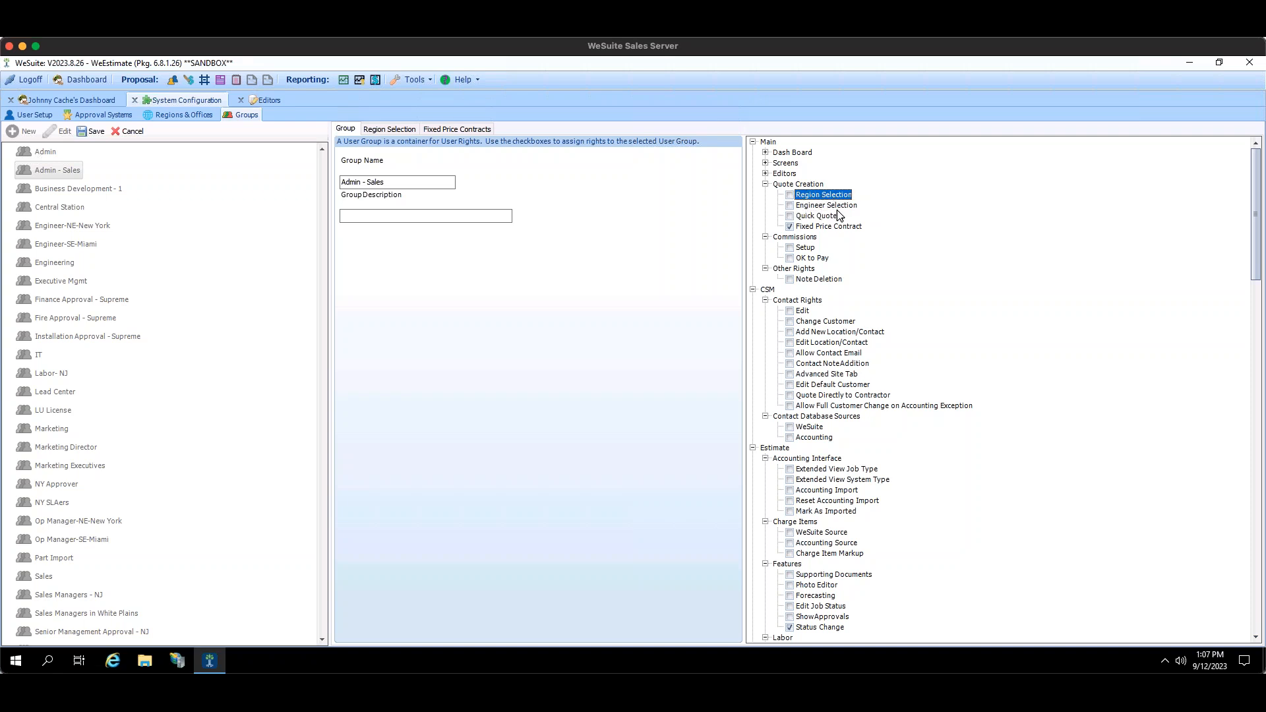
key(Down)
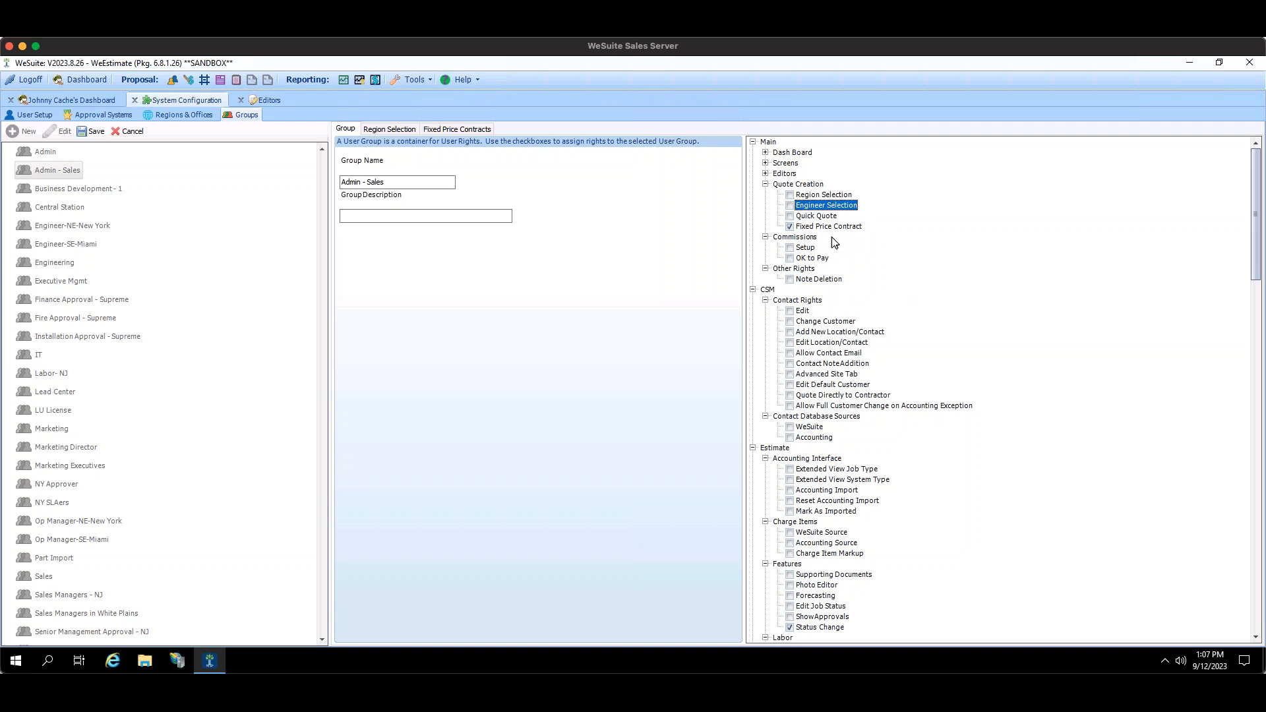
click(816, 196)
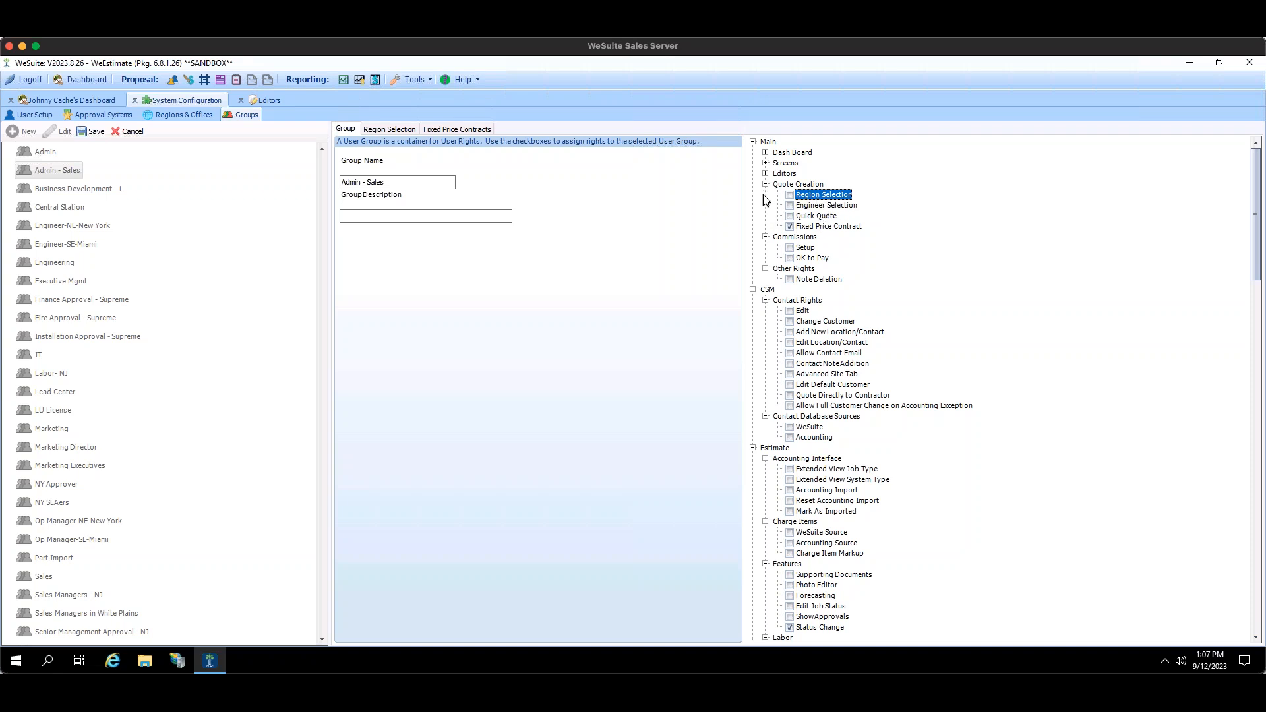
click(765, 185)
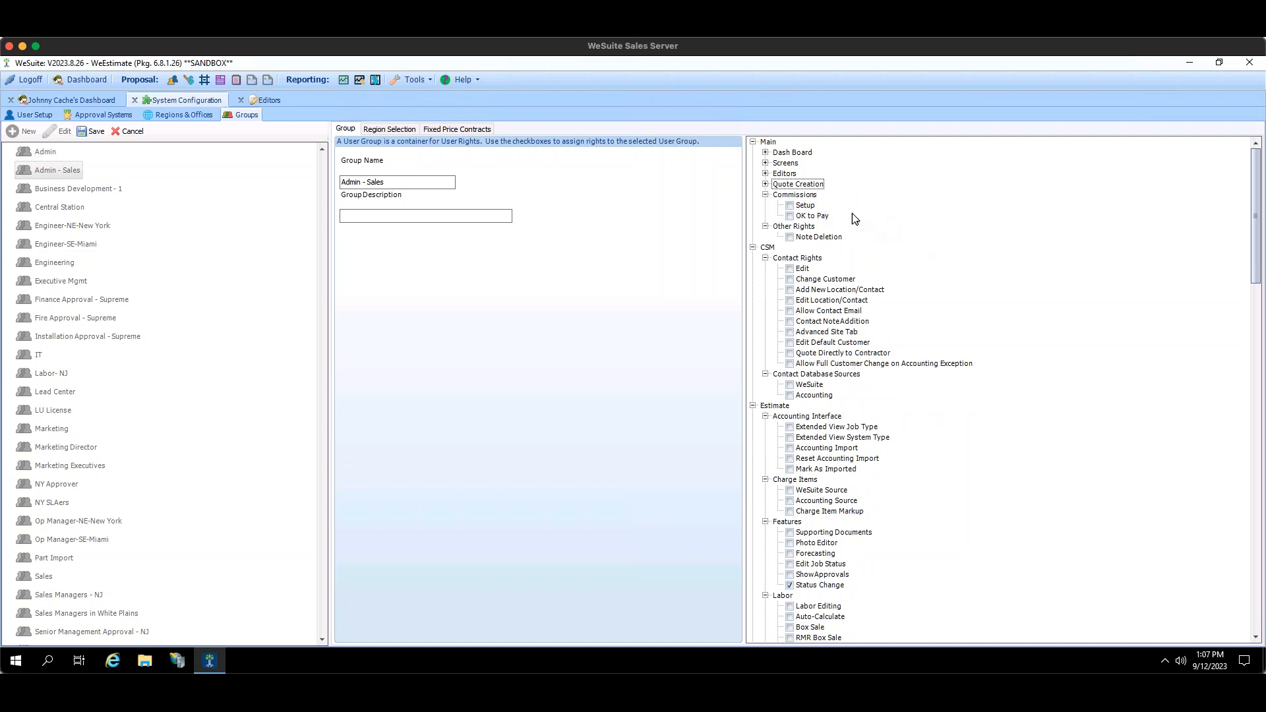
Review the Commissions and Other Rights categories of the Admin - Sales group and collapse both.
click(813, 198)
click(765, 195)
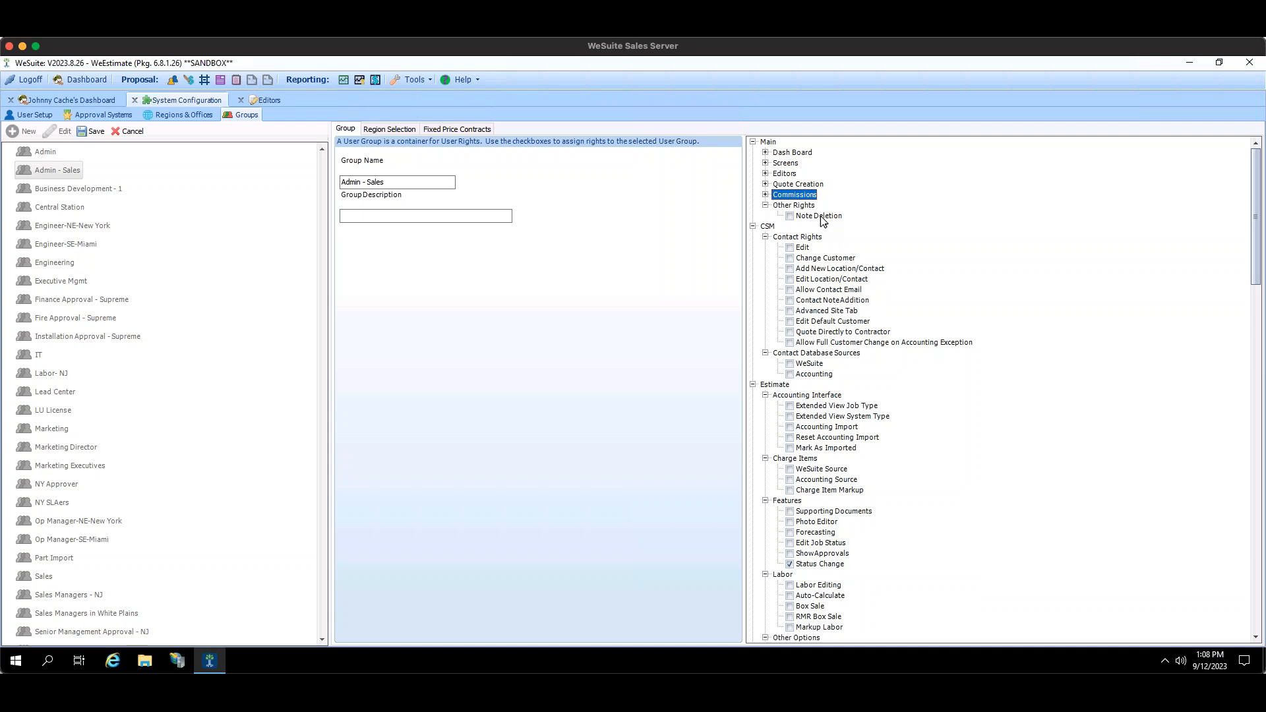
click(806, 206)
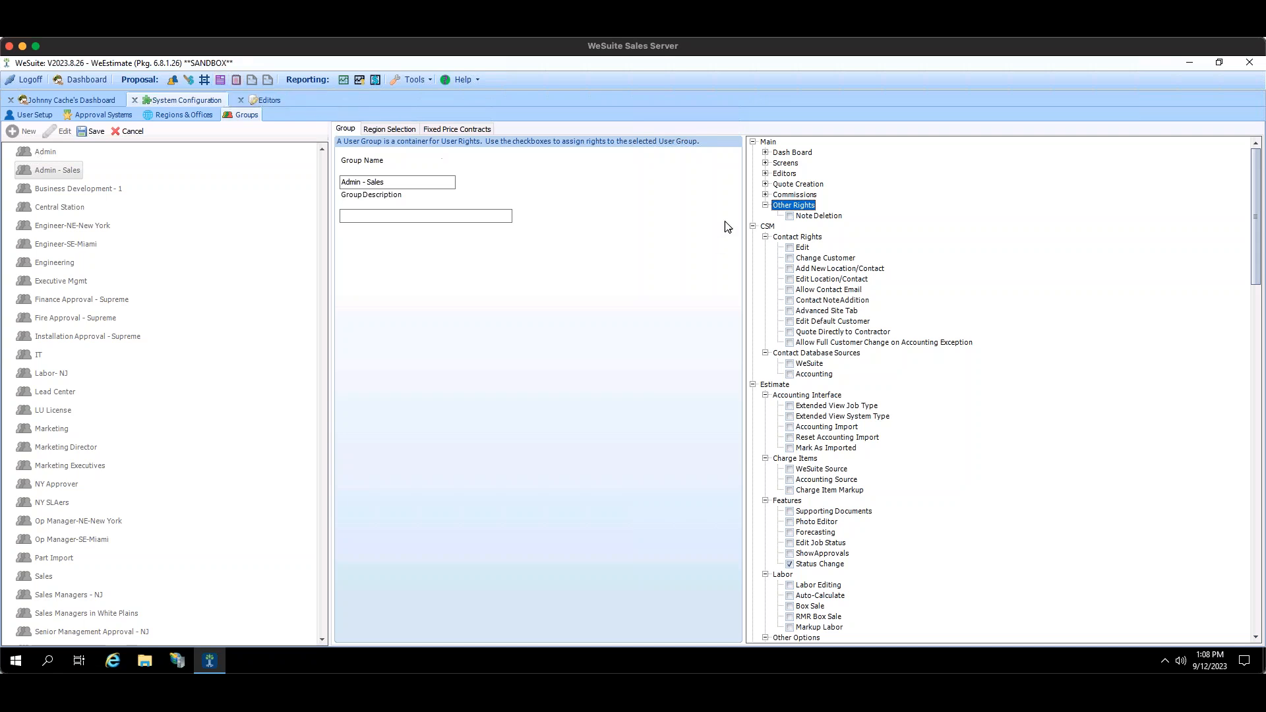
click(766, 205)
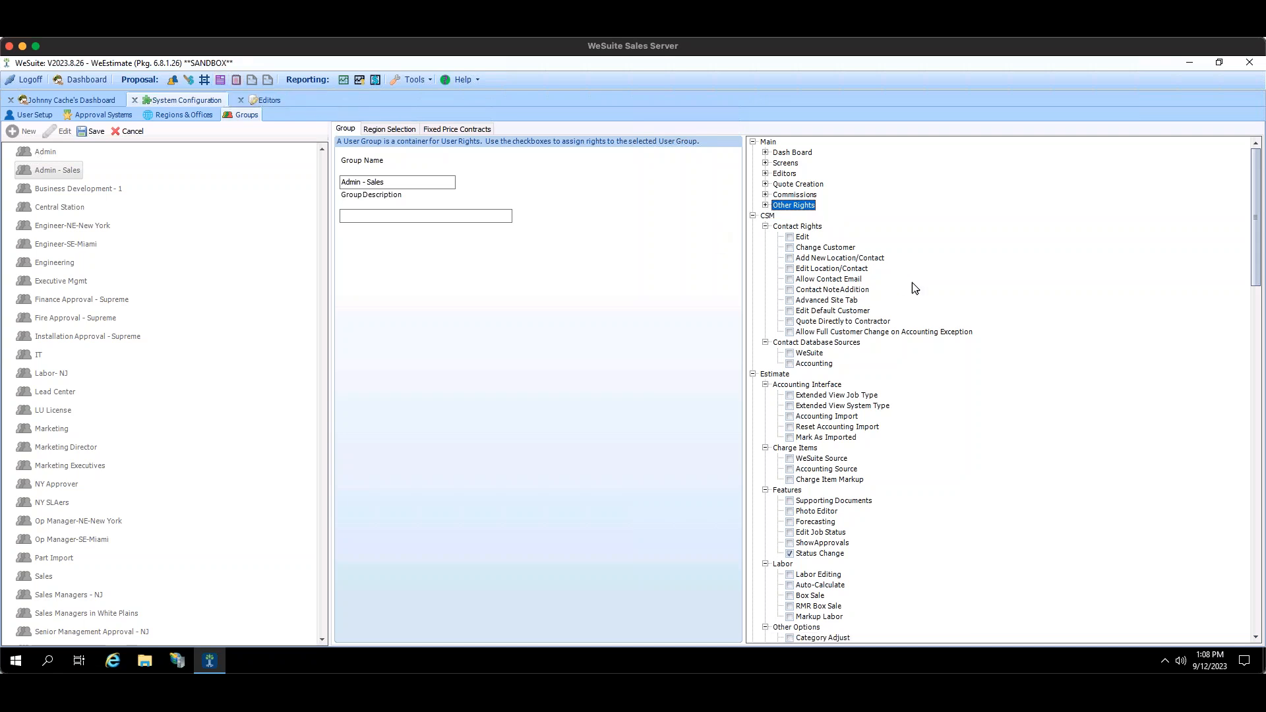
Review the Contact Rights of the CSM section for the Admin - Sales group and collapse the category.
scroll(865, 336, down, 3)
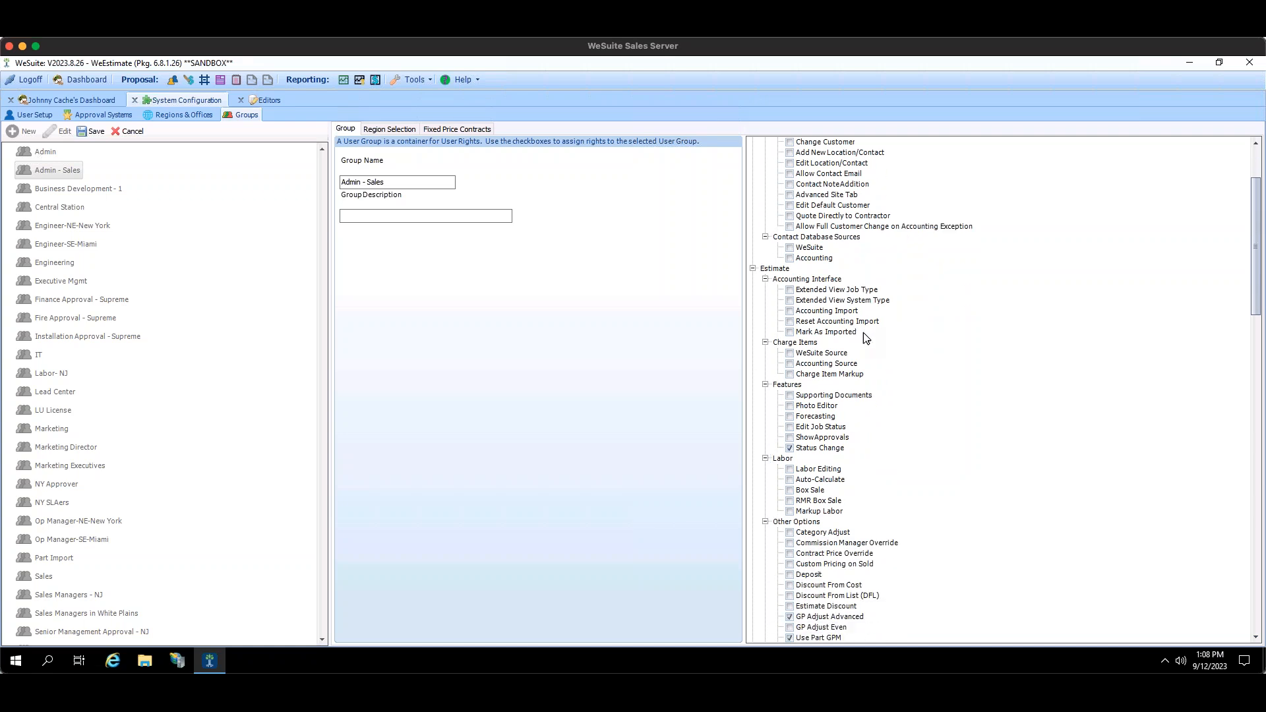
scroll(863, 334, up, 2)
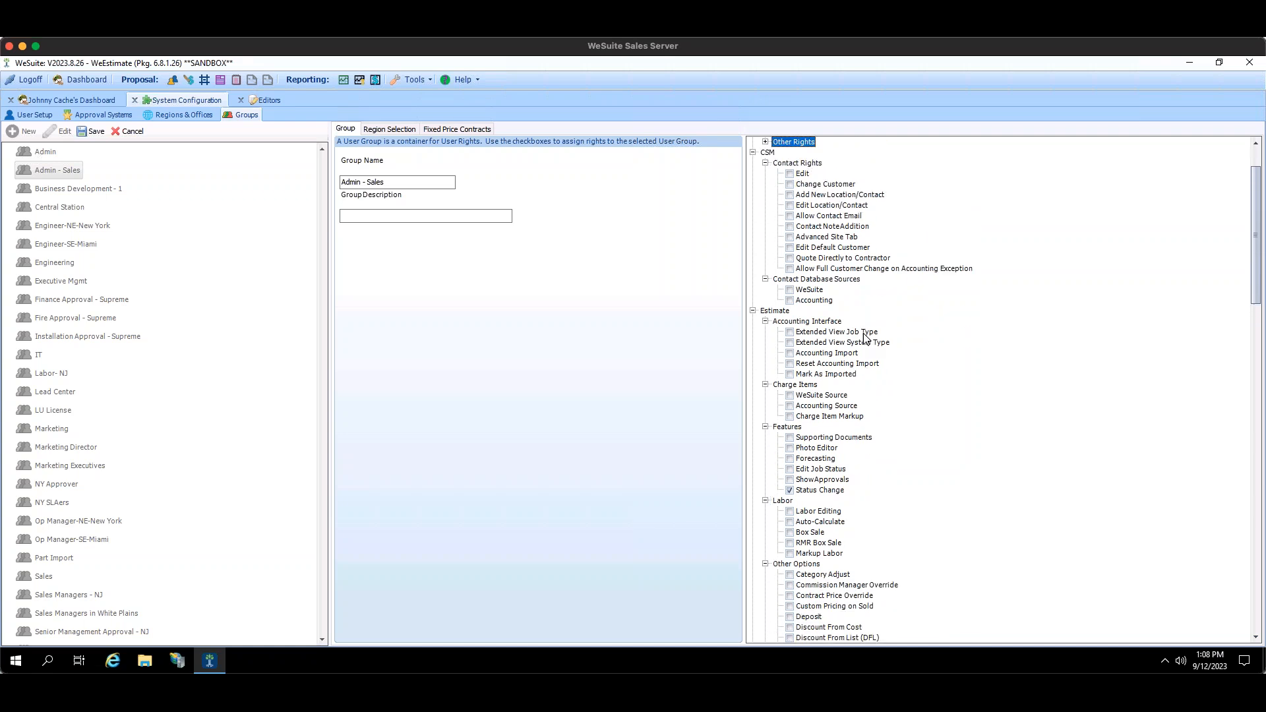
scroll(865, 337, up, 2)
click(815, 216)
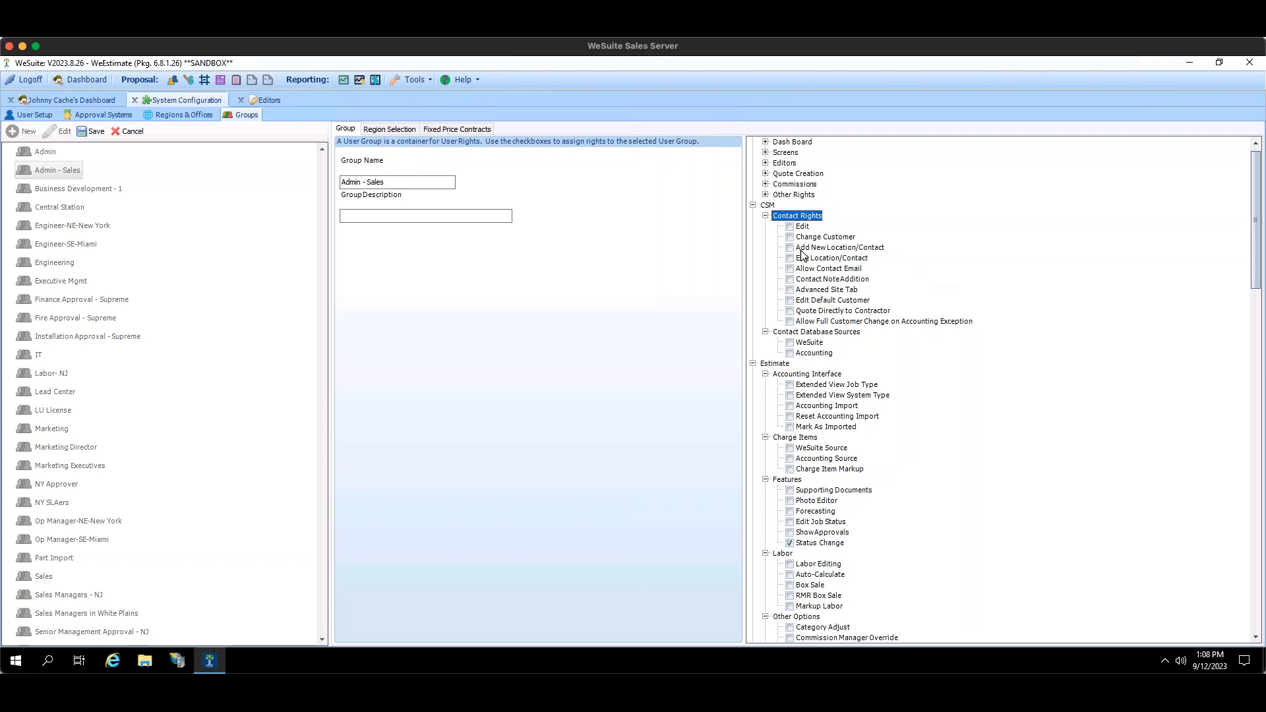
click(766, 215)
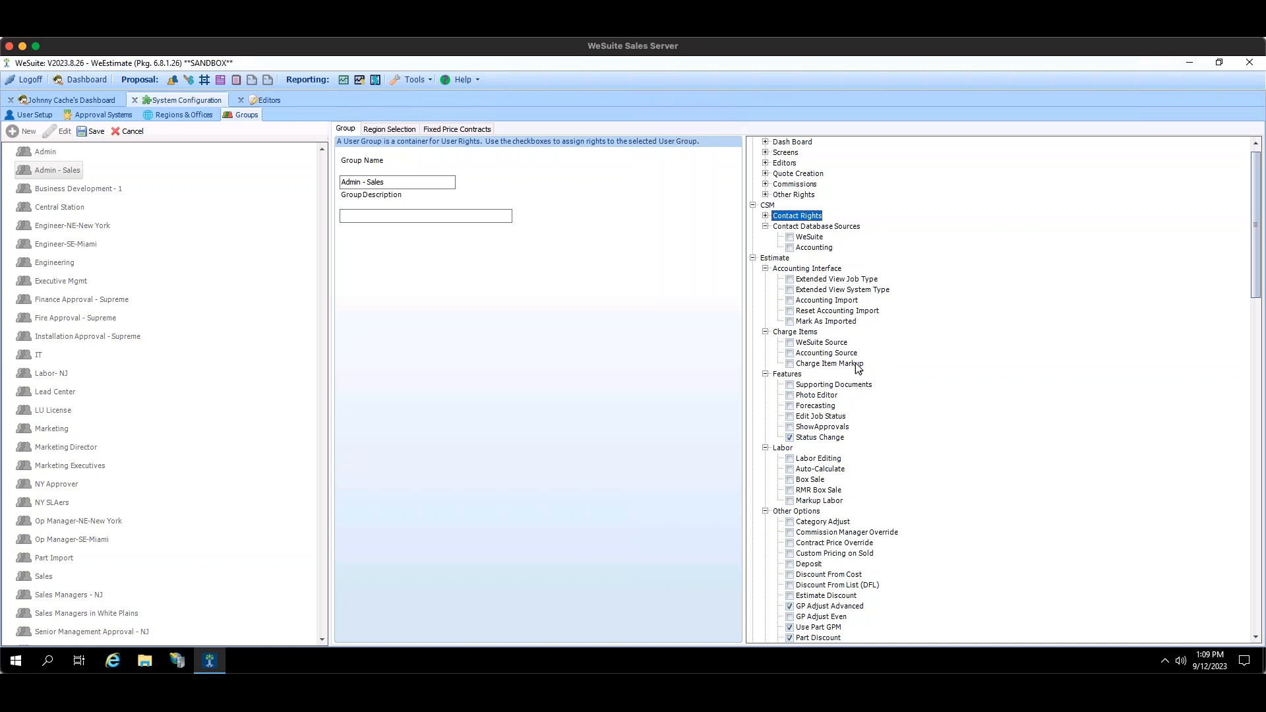
Compare the WeSuite and Accounting rights under Contact Database Sources and collapse the category.
click(819, 238)
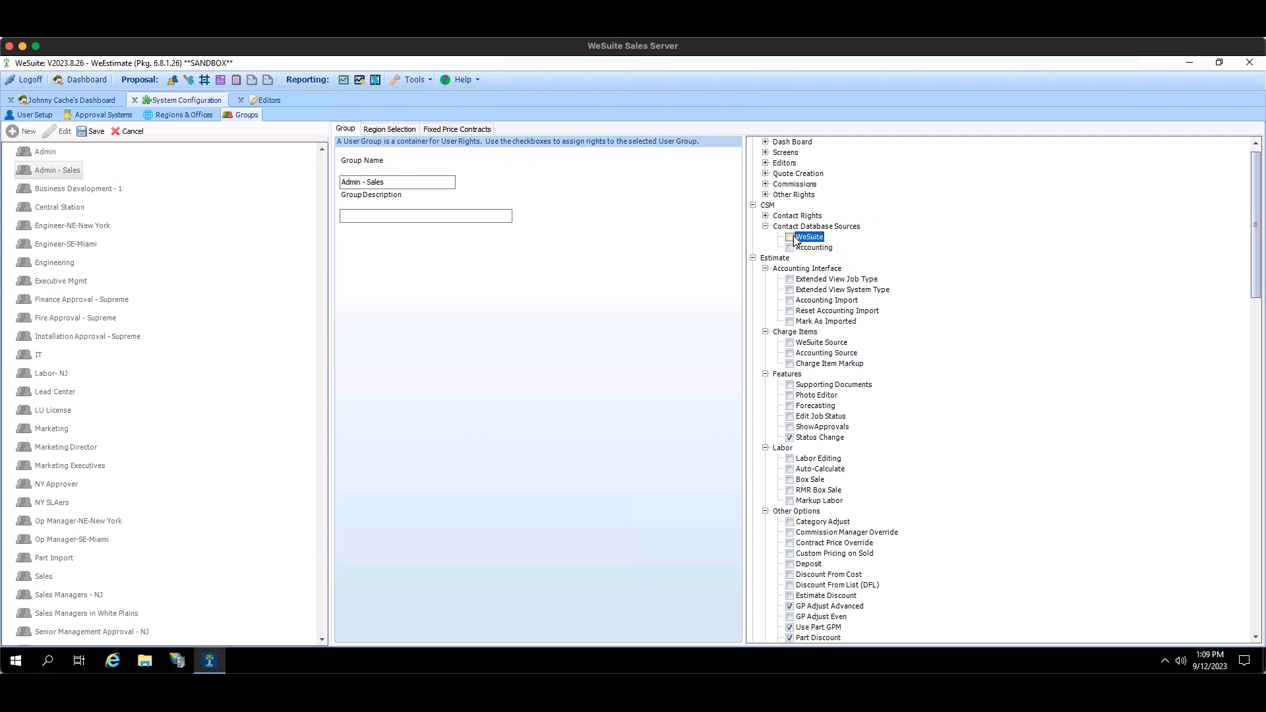
click(814, 247)
click(815, 237)
click(815, 246)
click(820, 238)
click(819, 246)
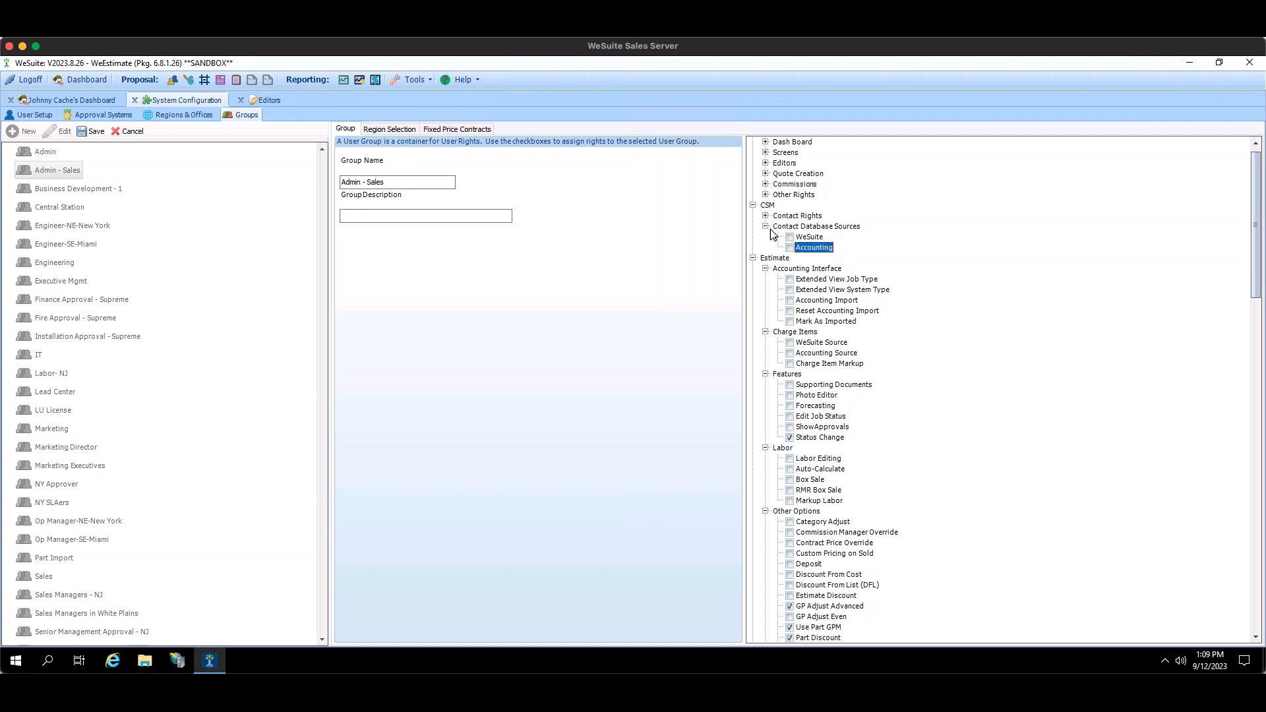
click(766, 226)
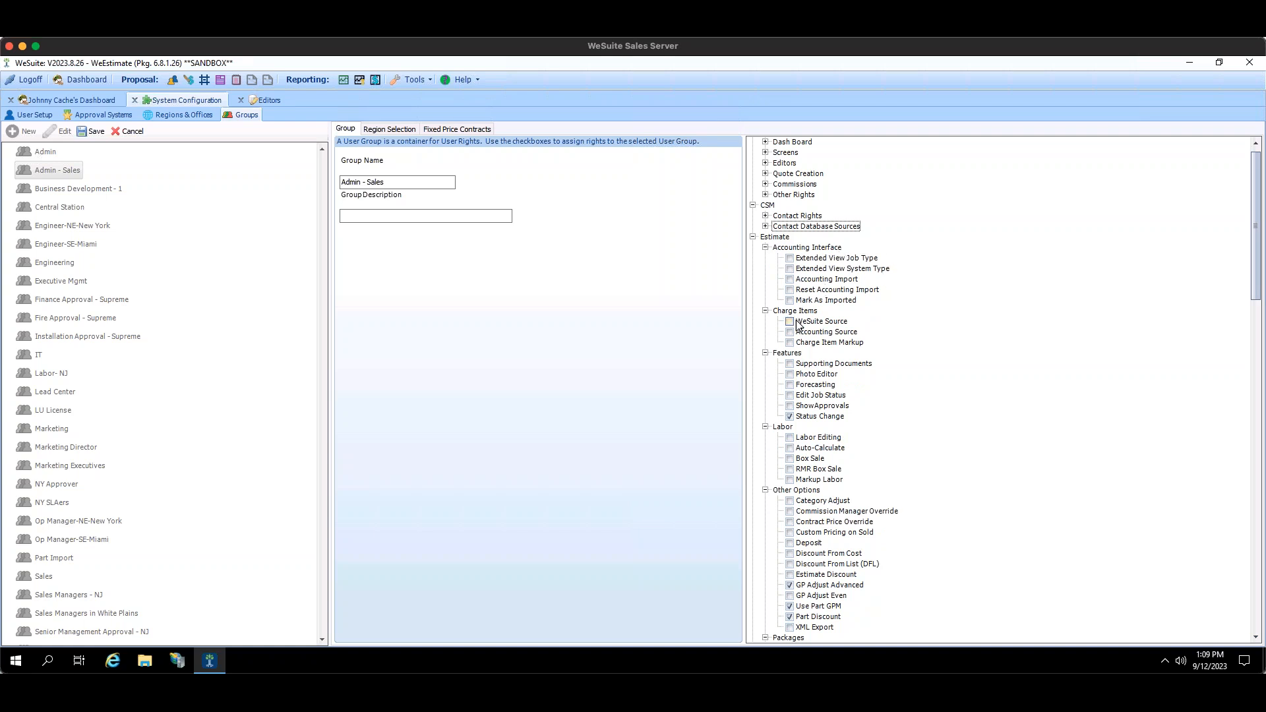
Review the Accounting Interface rights of the Estimate section, including Extended View Job Type and Extended View System Type, and collapse the category.
scroll(842, 362, down, 4)
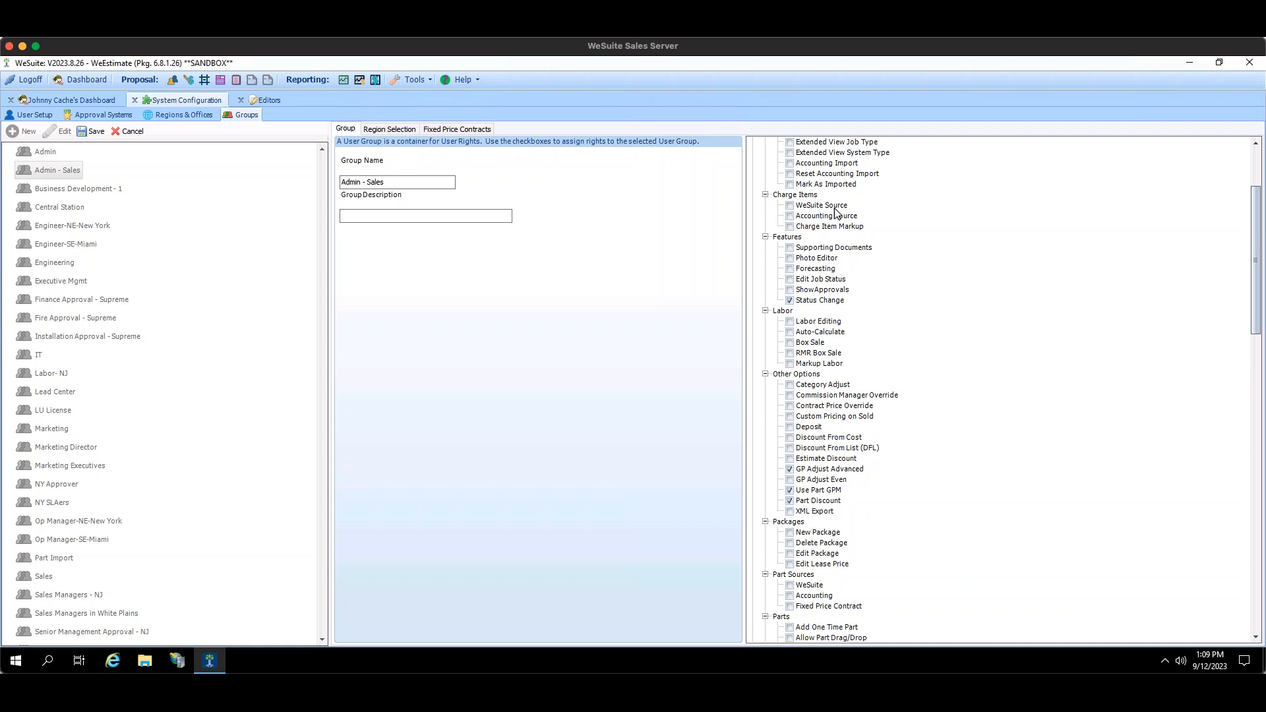
scroll(837, 224, up, 2)
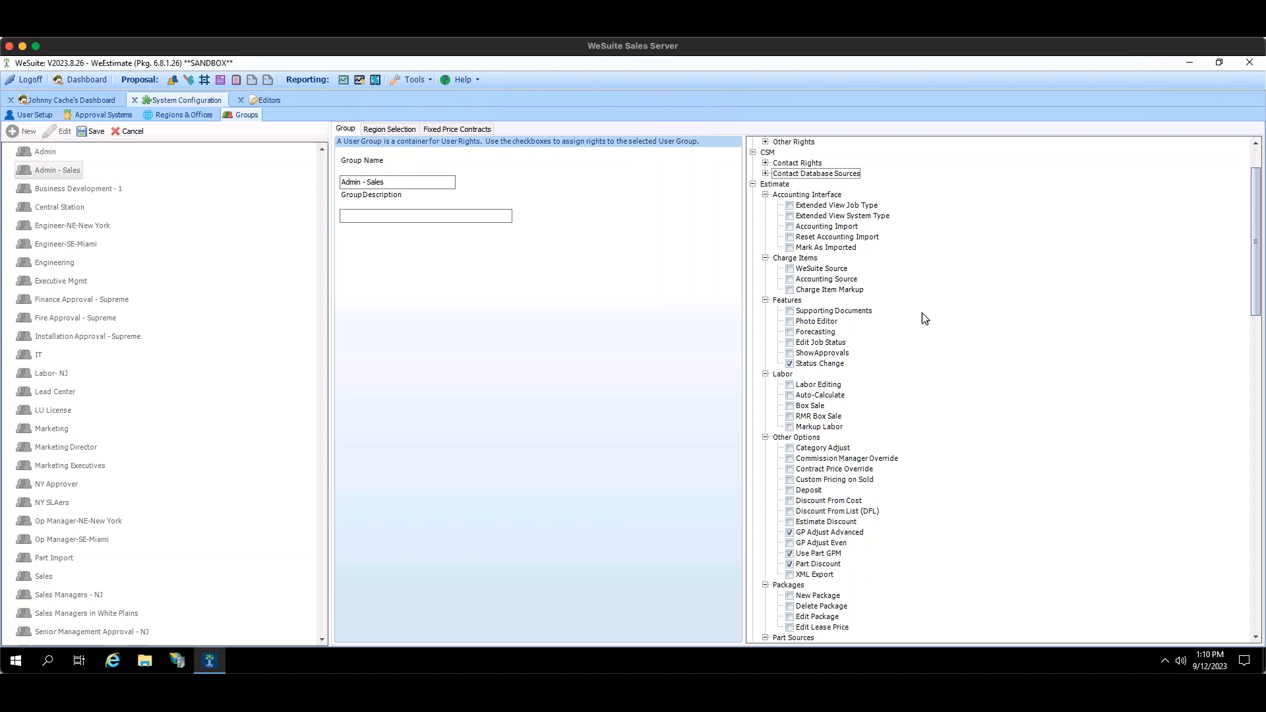
scroll(922, 317, up, 2)
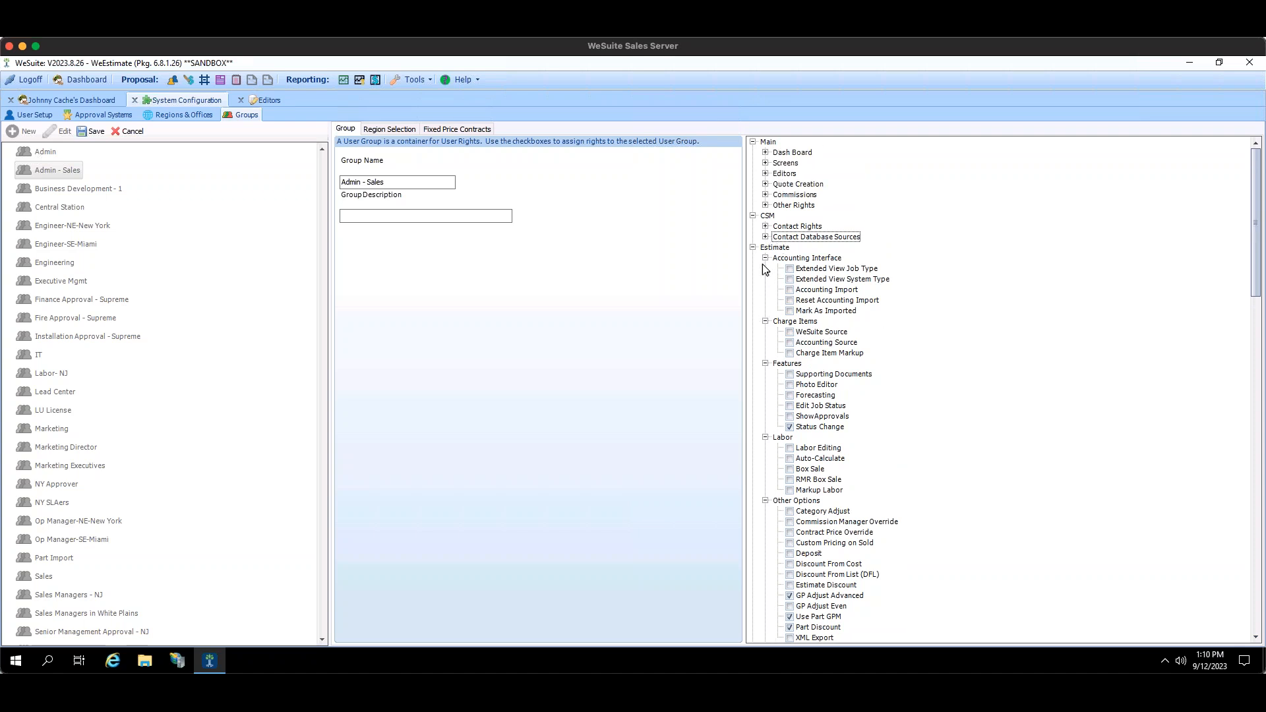
click(817, 263)
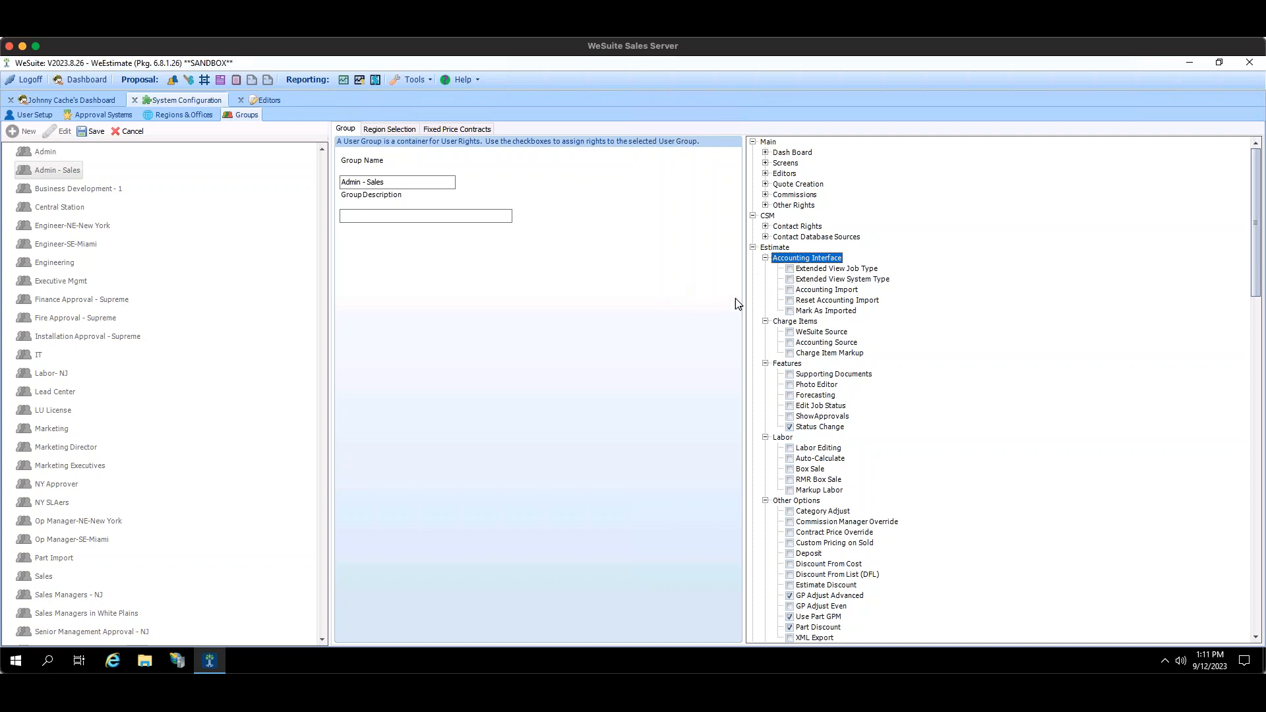
click(789, 270)
click(790, 279)
click(790, 269)
click(790, 280)
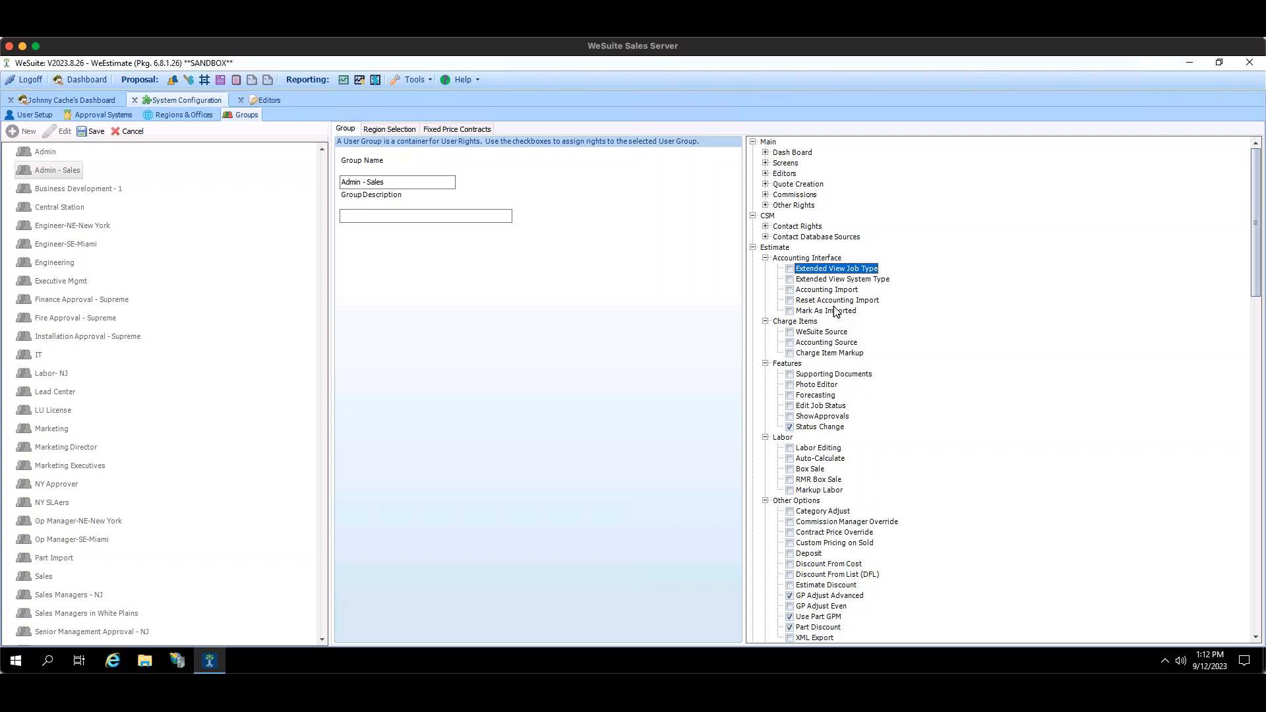
click(765, 258)
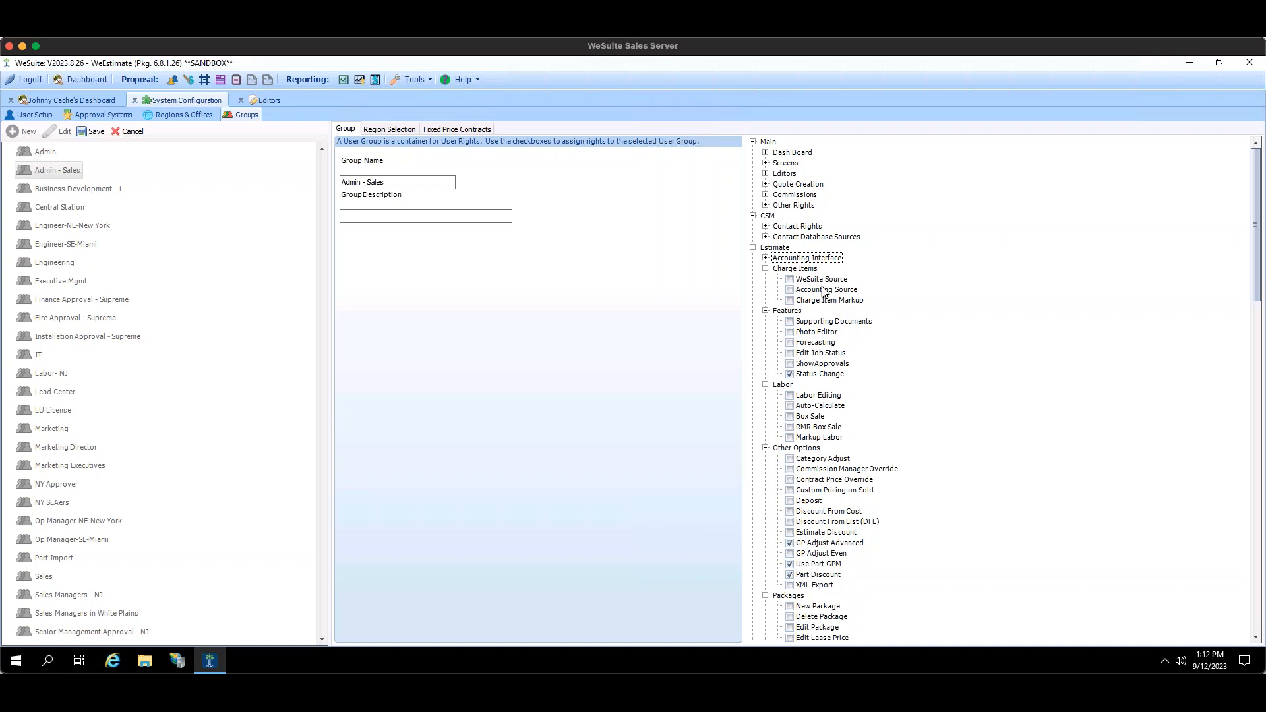
Review the Charge Items, Features and Labor rights of the Estimate section and collapse the three categories.
click(765, 268)
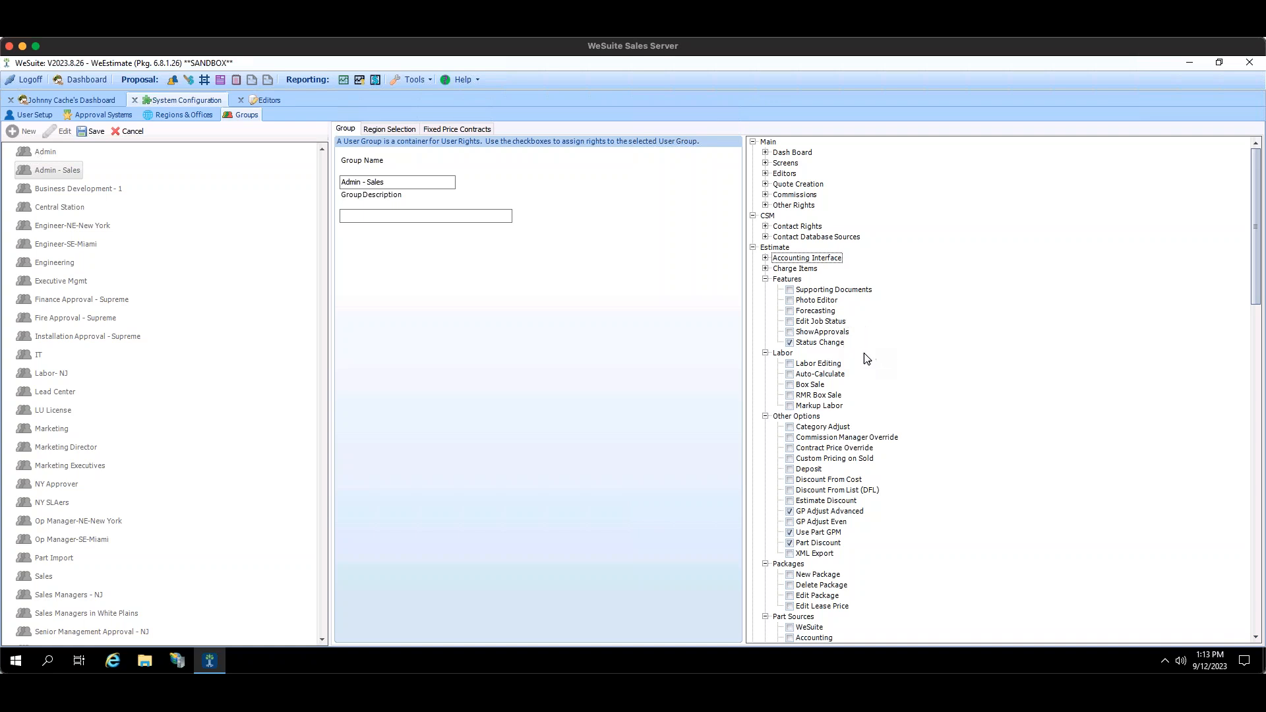
click(766, 280)
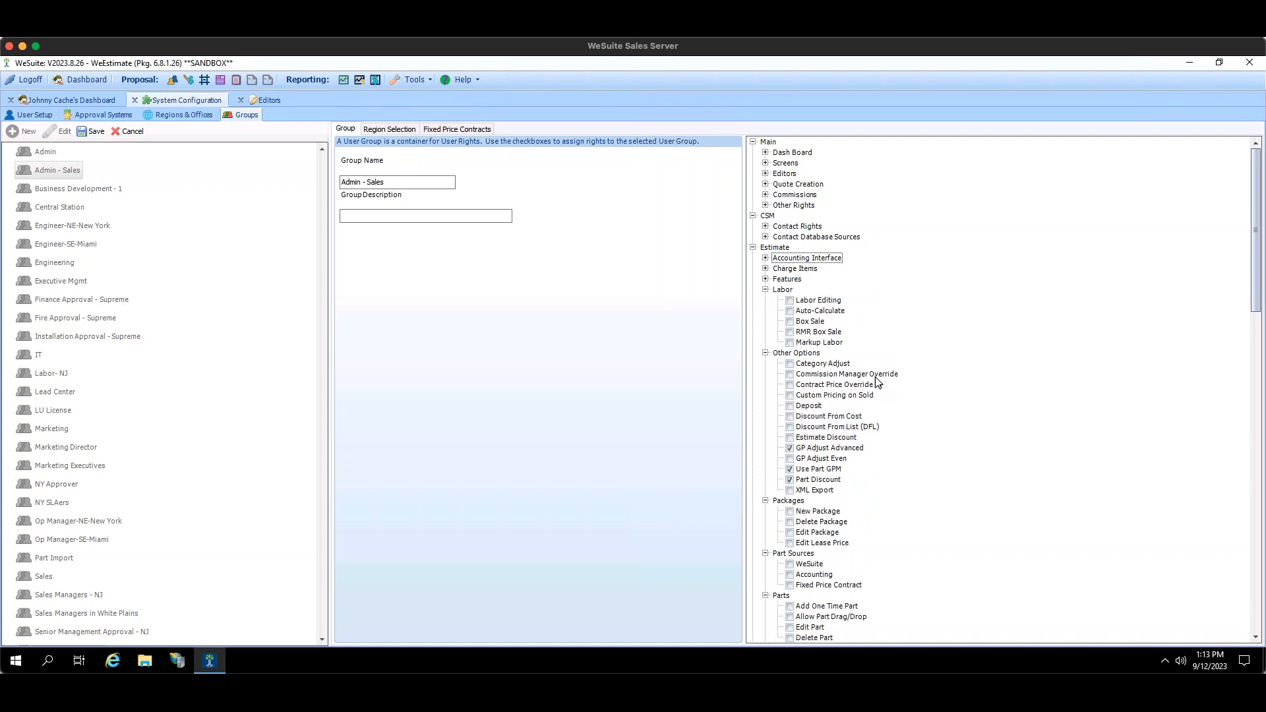
scroll(924, 315, down, 1)
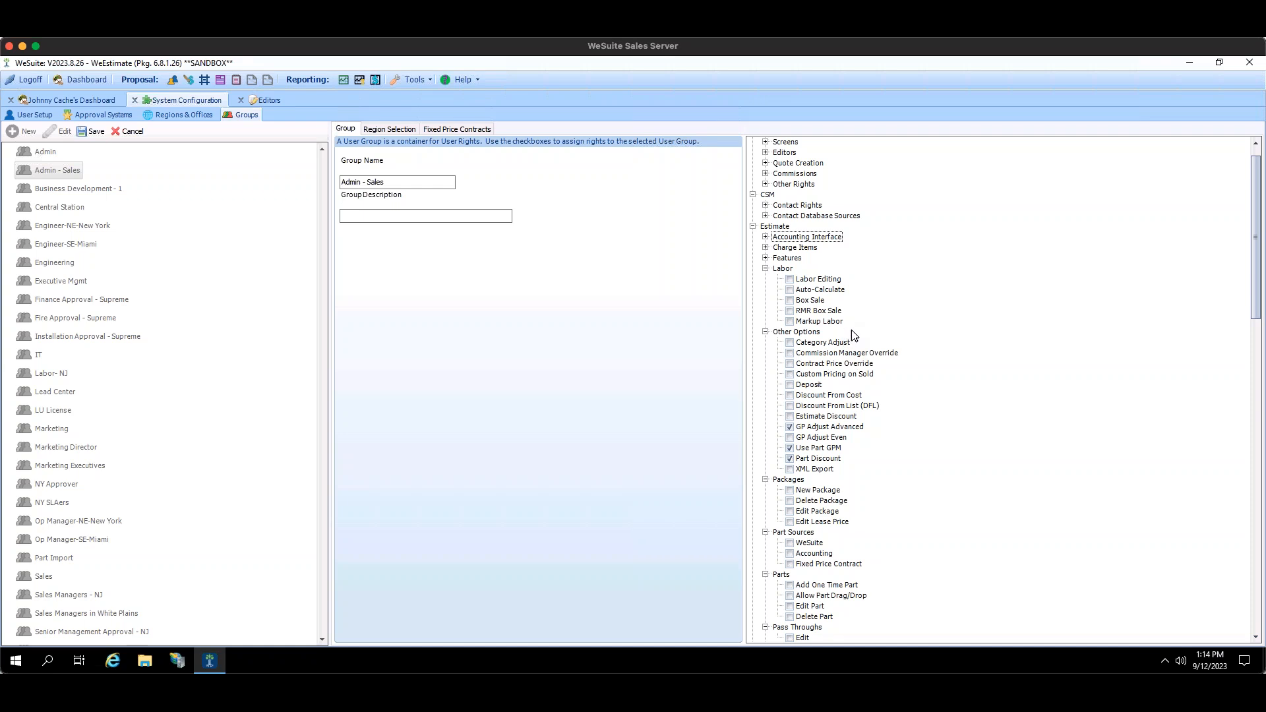
click(765, 268)
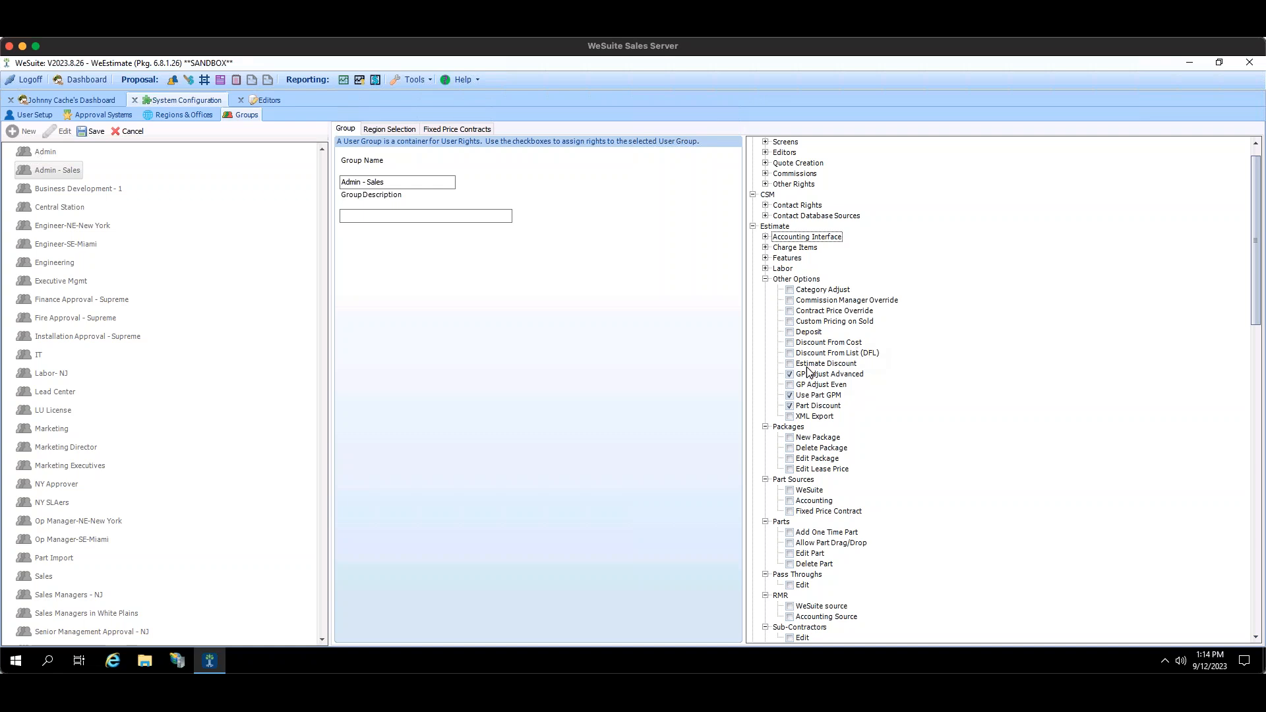
Review the Estimate section's Other Options, comparing Estimate Discount, GP Adjust Advanced and GP Adjust Even, and collapse the category.
click(827, 368)
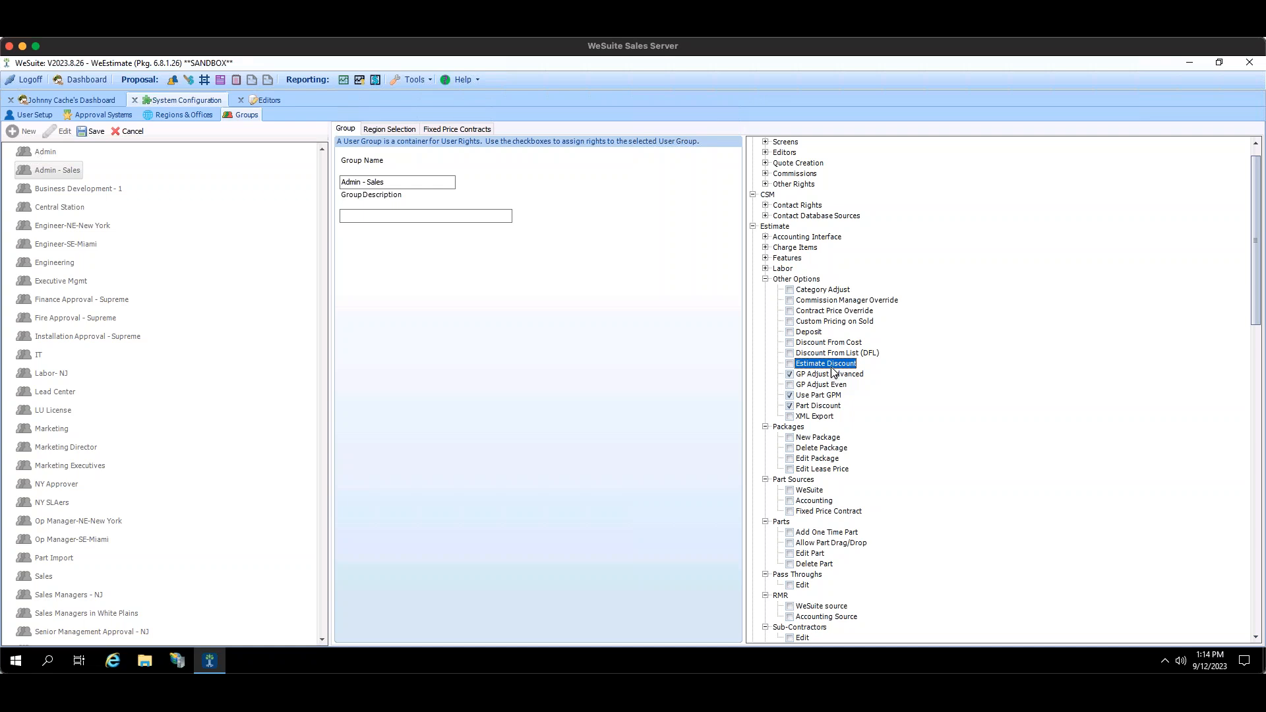
click(841, 375)
click(834, 386)
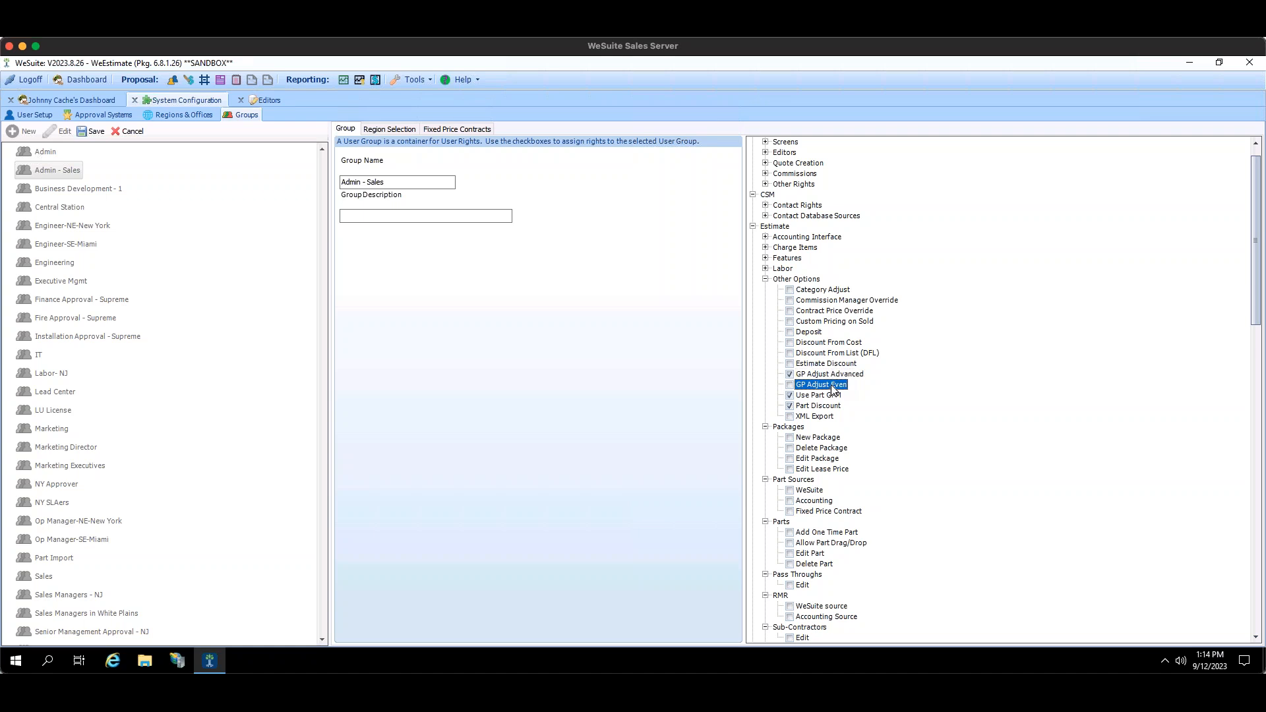
click(839, 375)
click(832, 386)
click(841, 377)
click(830, 385)
click(845, 375)
click(832, 388)
click(846, 376)
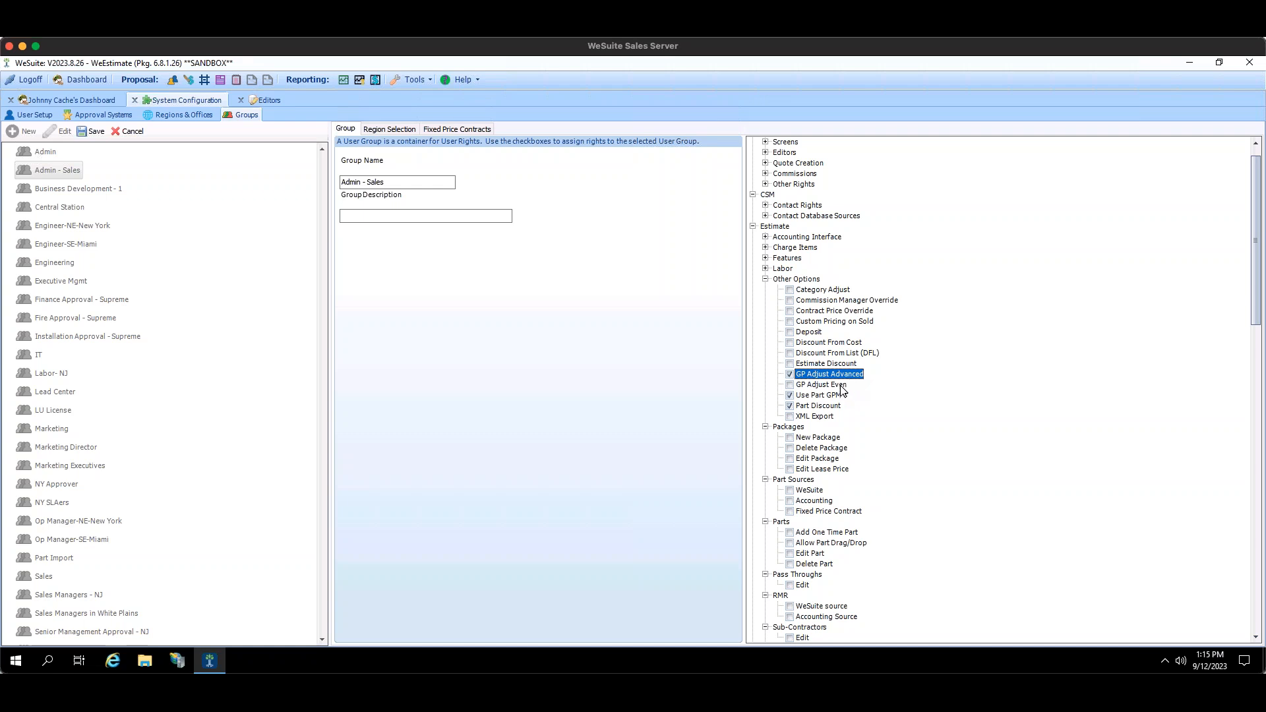
click(842, 387)
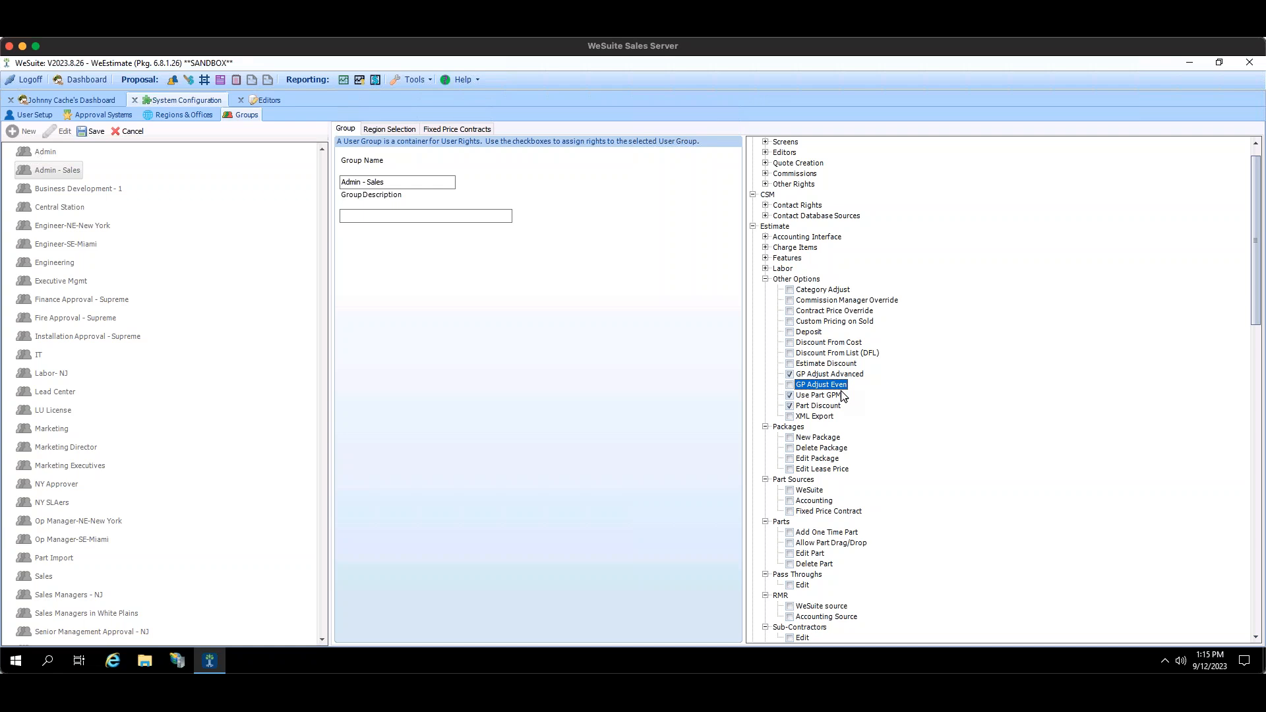
click(857, 376)
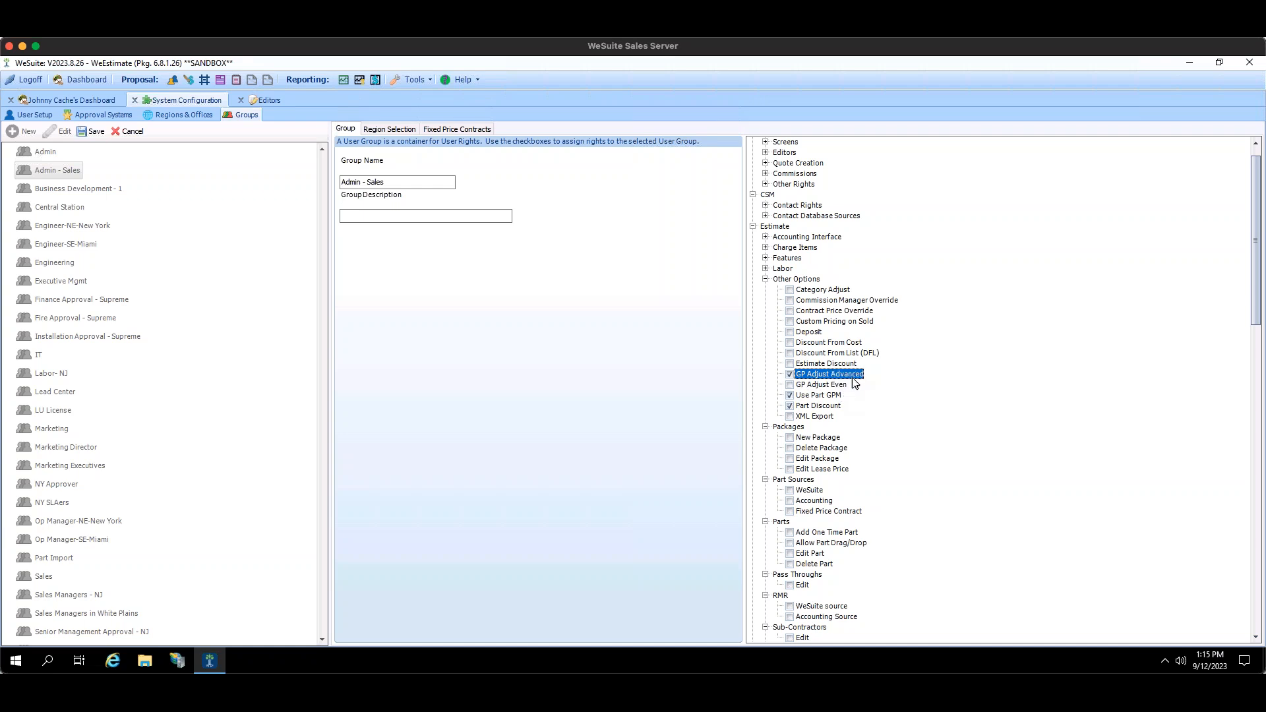
click(846, 386)
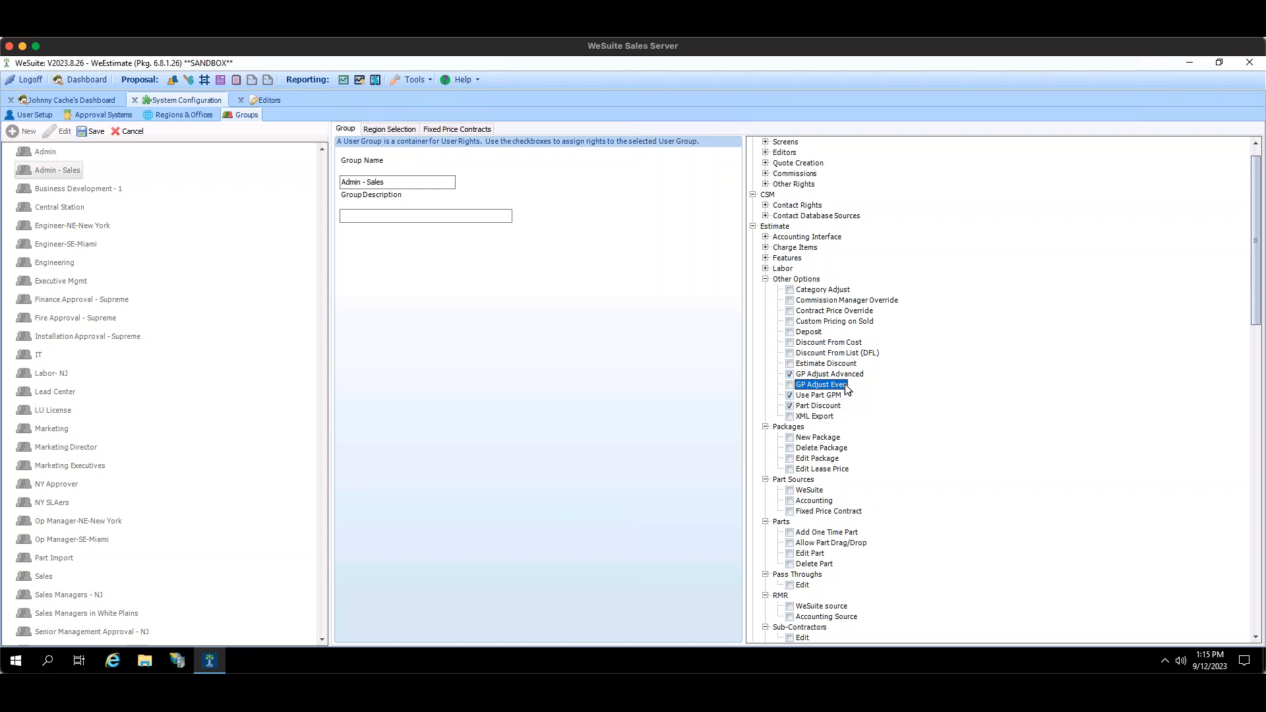
click(850, 376)
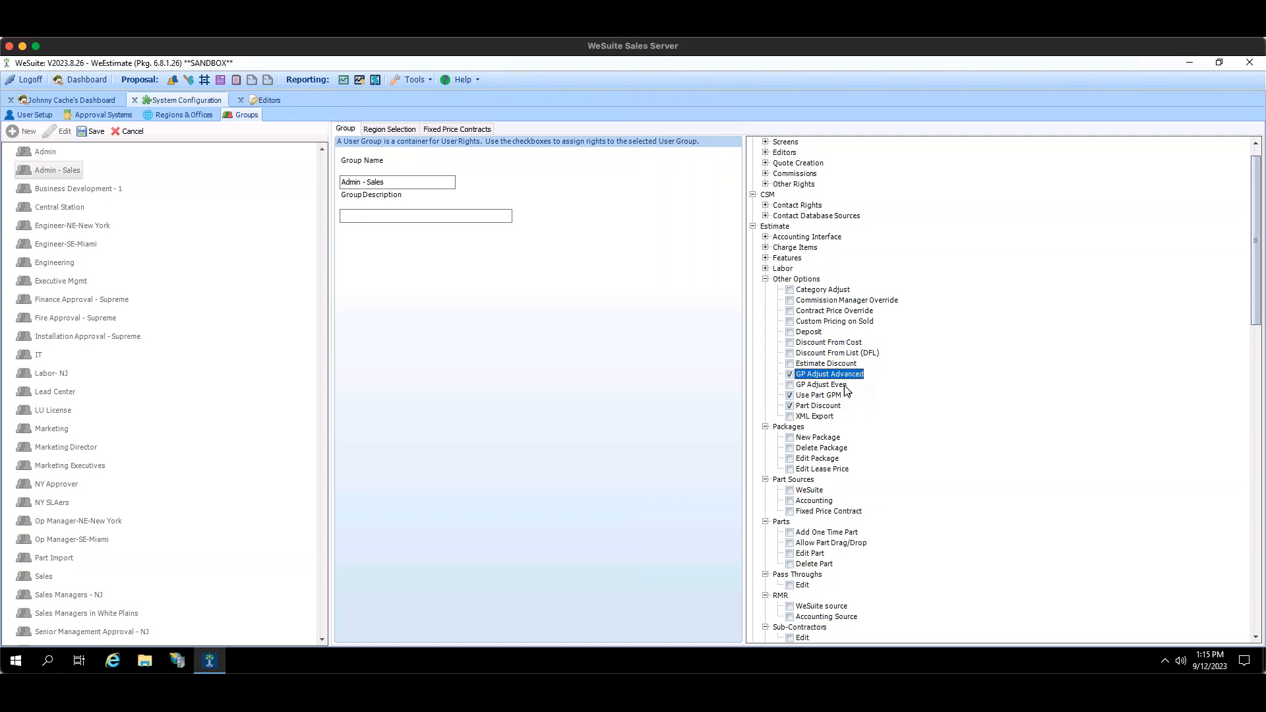
click(849, 385)
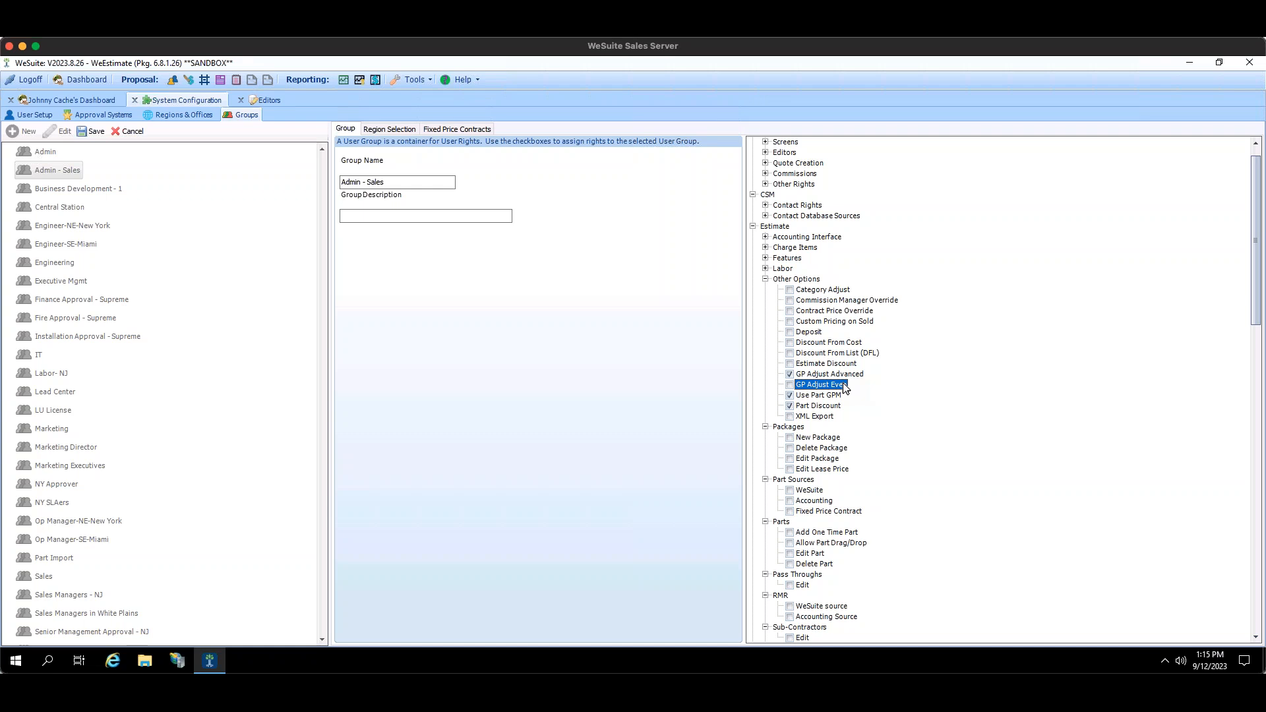
click(855, 375)
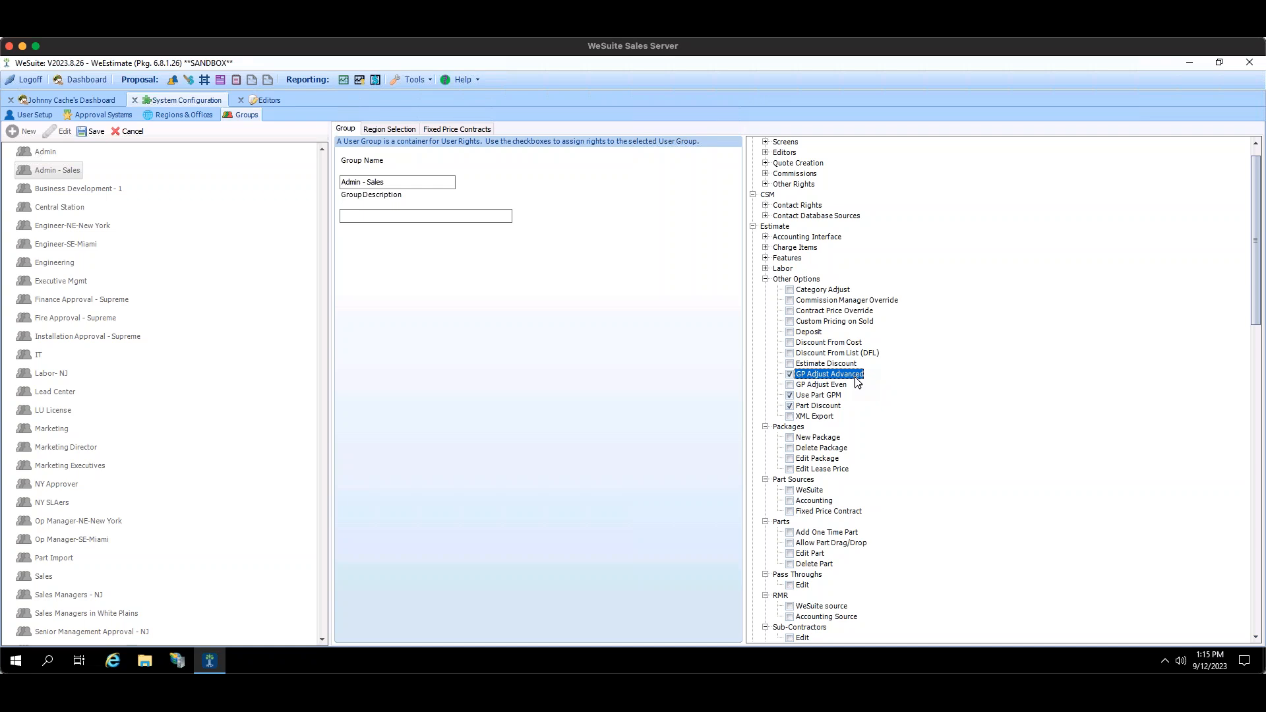
scroll(860, 372, down, 3)
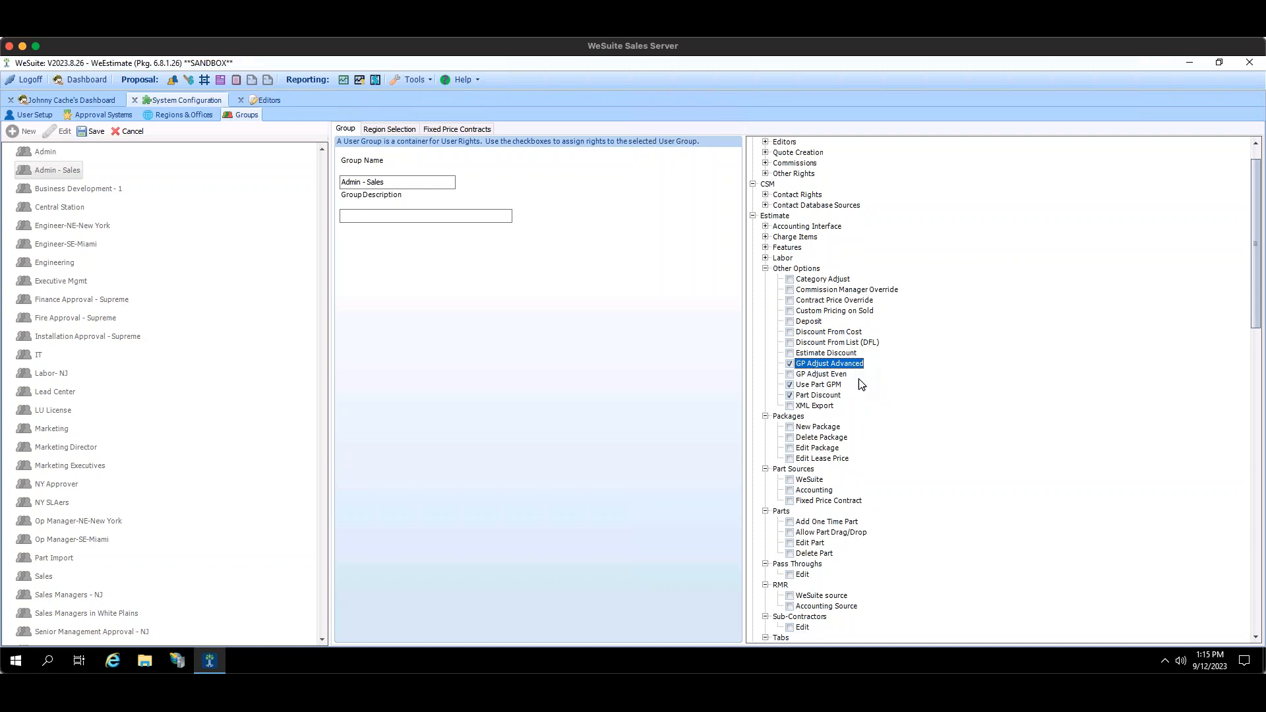
click(764, 247)
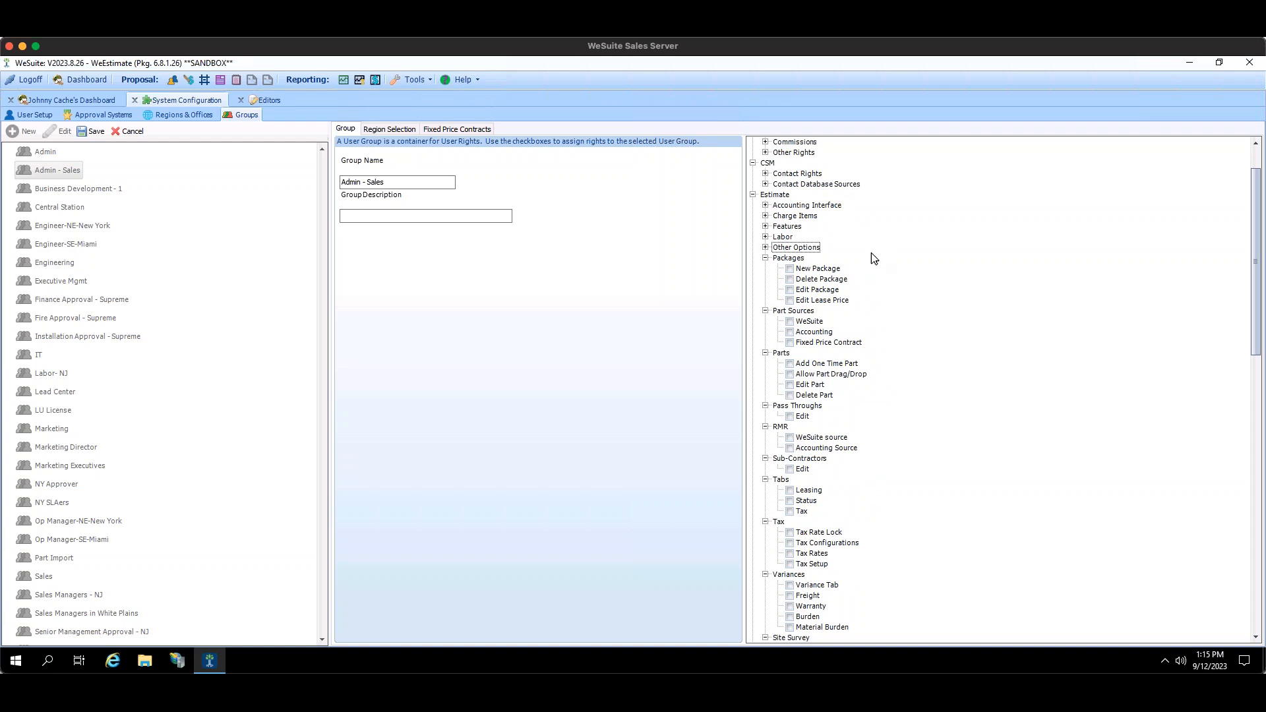
Review the Packages rights, including New Package and Edit Package, and collapse the category.
click(813, 271)
click(836, 291)
click(765, 258)
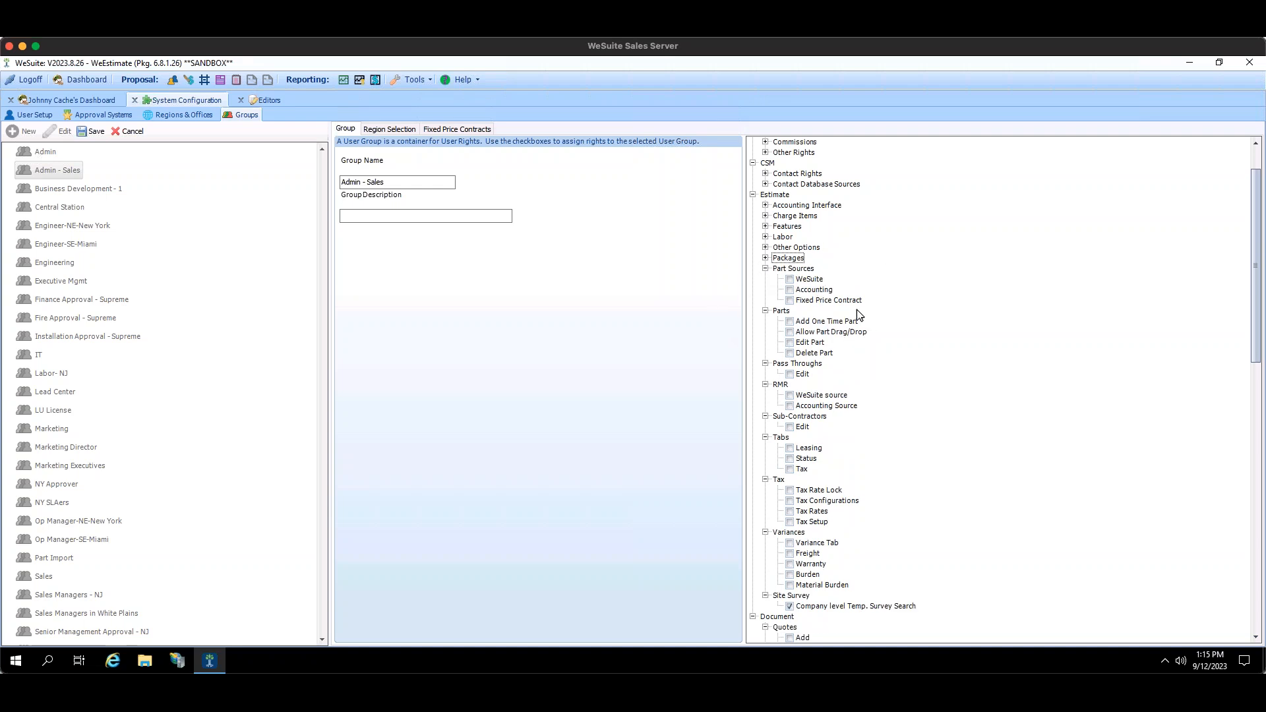
Compare the WeSuite, Accounting and Fixed Price Contract rights under Part Sources and collapse the category.
click(817, 282)
click(820, 291)
click(828, 301)
click(822, 280)
click(824, 291)
click(827, 301)
click(822, 281)
click(824, 291)
click(827, 301)
double_click(792, 269)
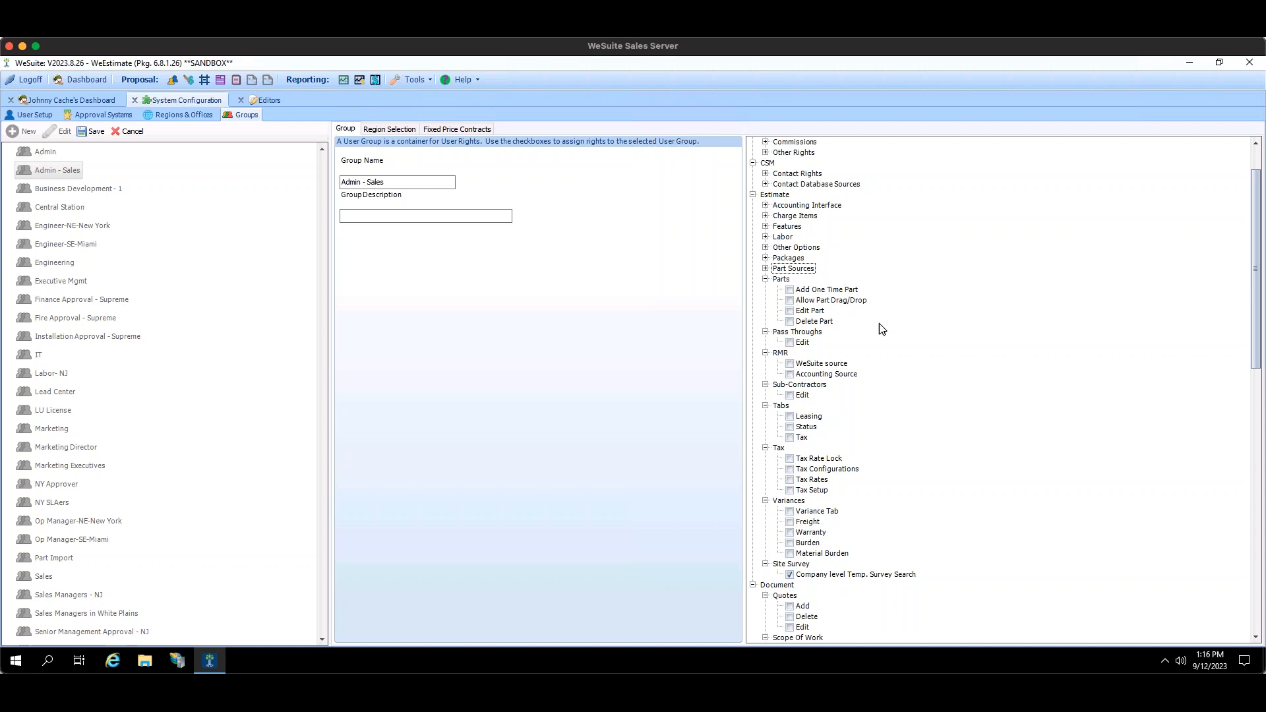
Review the Parts rights for adding one-time parts, part drag/drop, editing and deleting, and collapse the category.
click(842, 290)
click(849, 301)
click(822, 310)
click(826, 322)
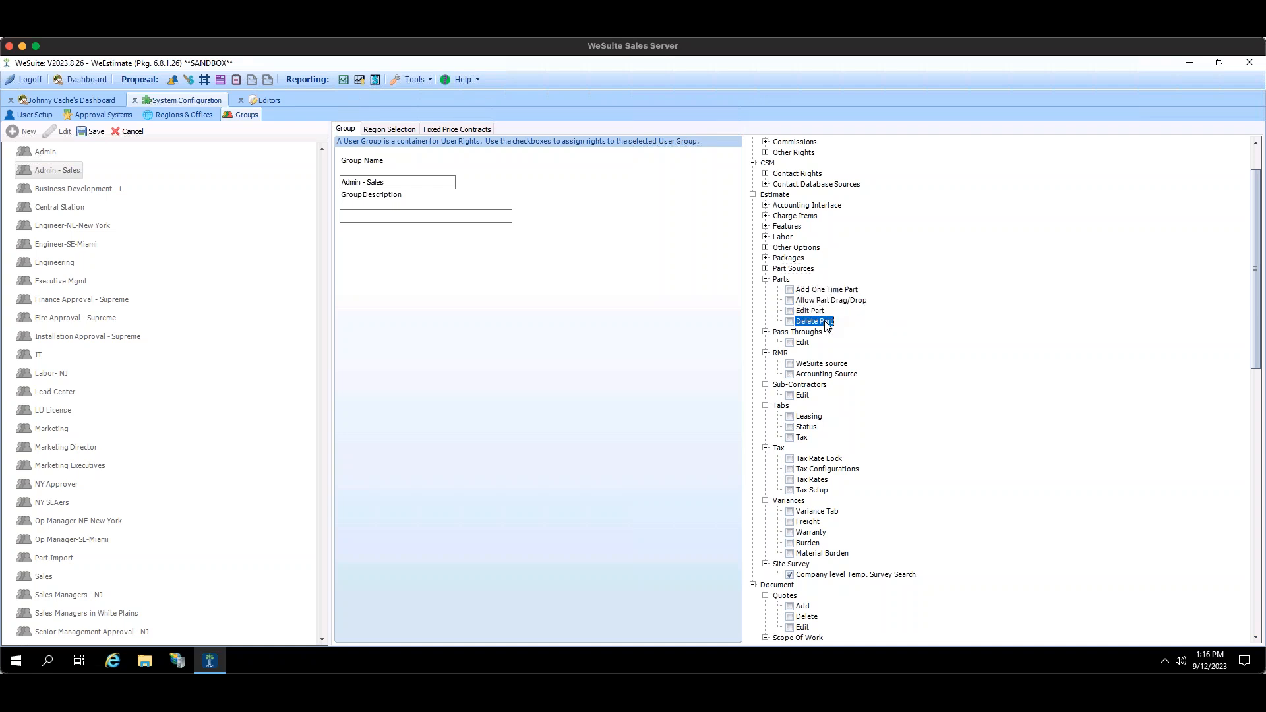
click(766, 280)
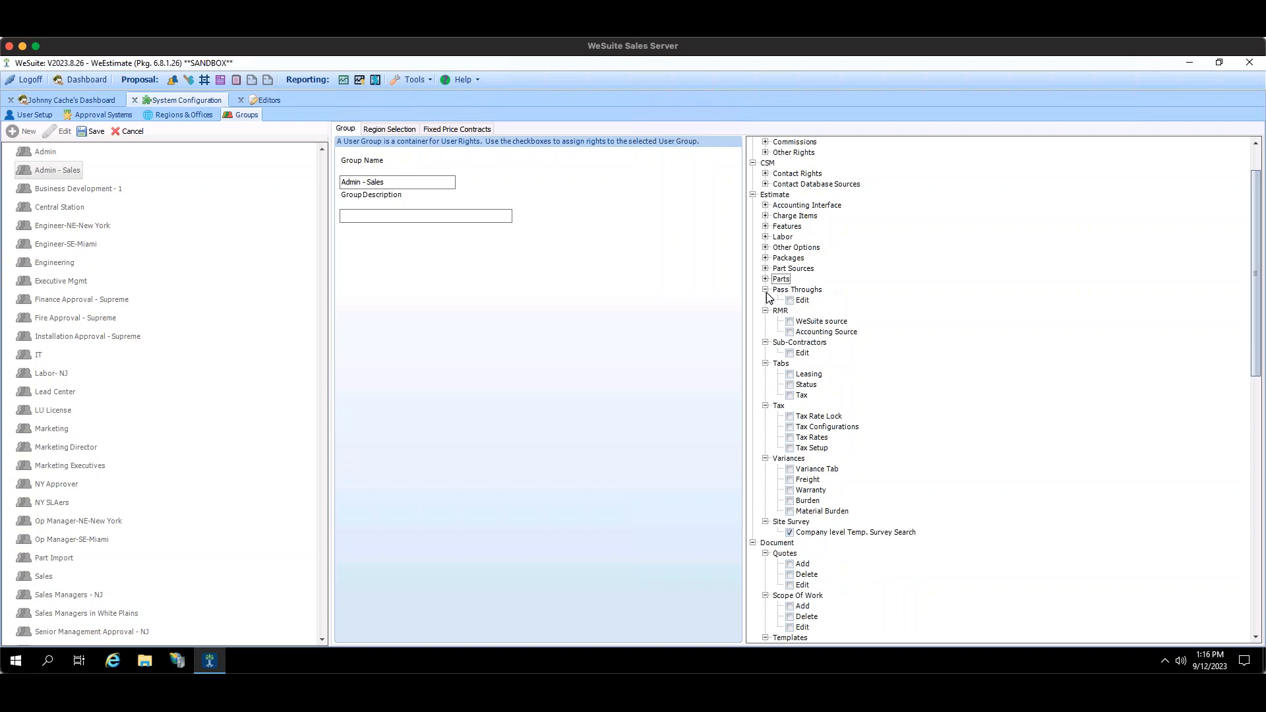
Review the Pass Throughs, RMR and Sub-Contractors rights and collapse the three categories.
click(766, 292)
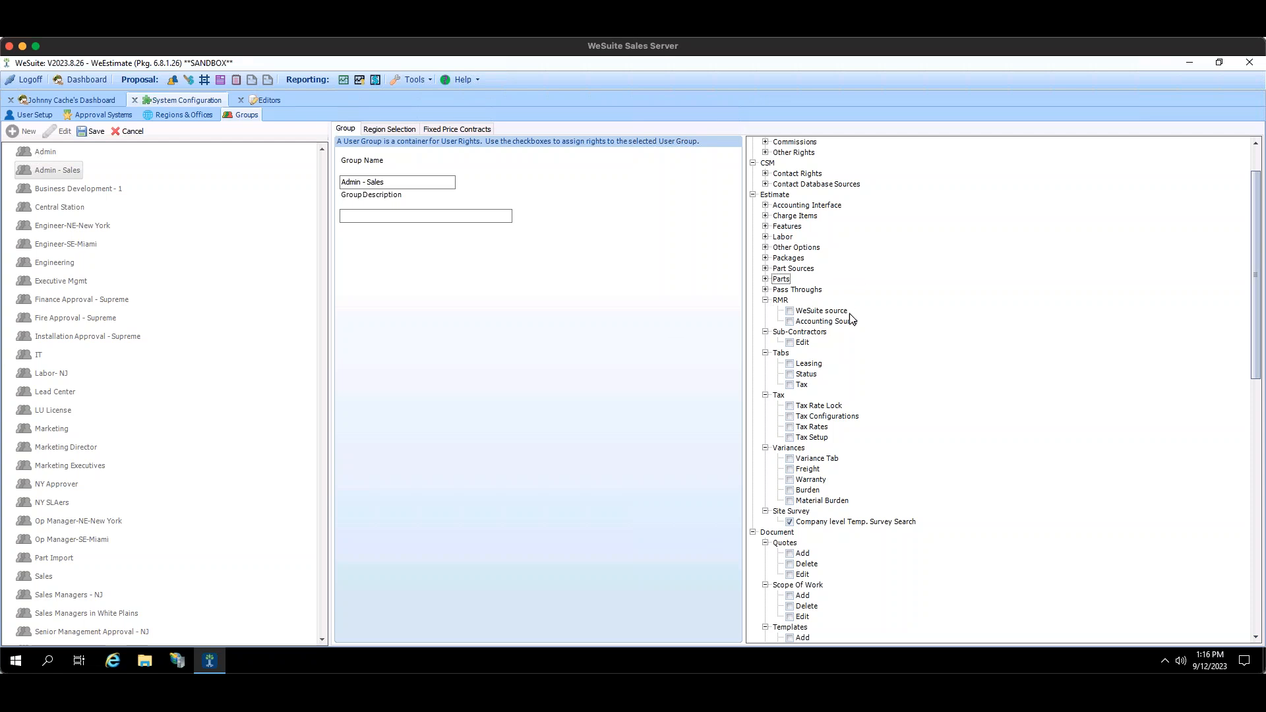
click(765, 301)
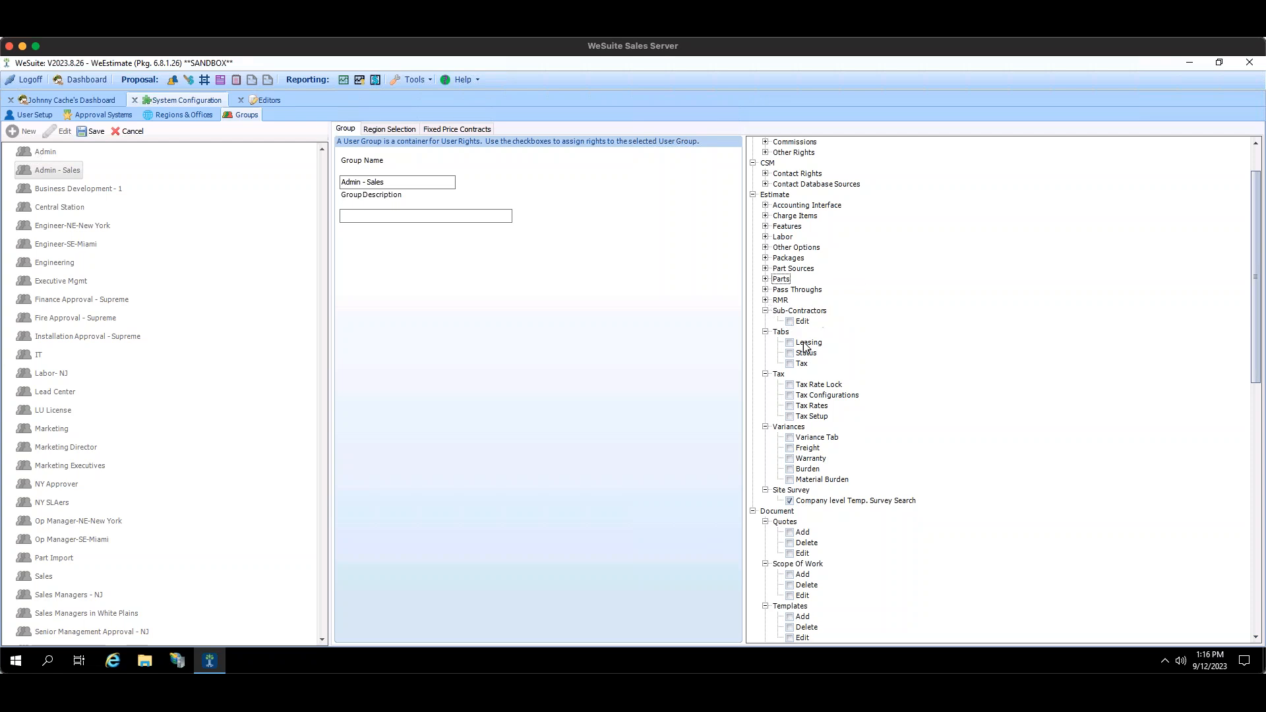
click(766, 311)
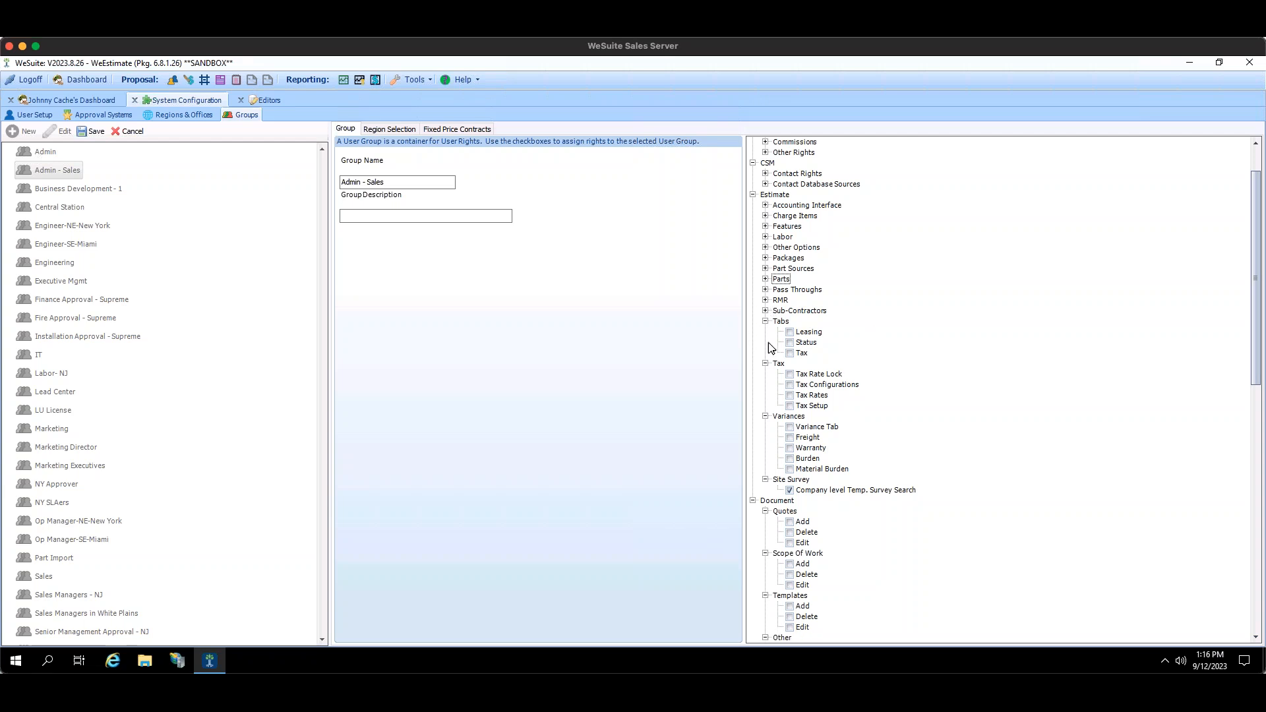
Review the Leasing, Status and Tax rights under Tabs and the tax rate and setup rights under Tax, and collapse both categories.
scroll(803, 319, down, 2)
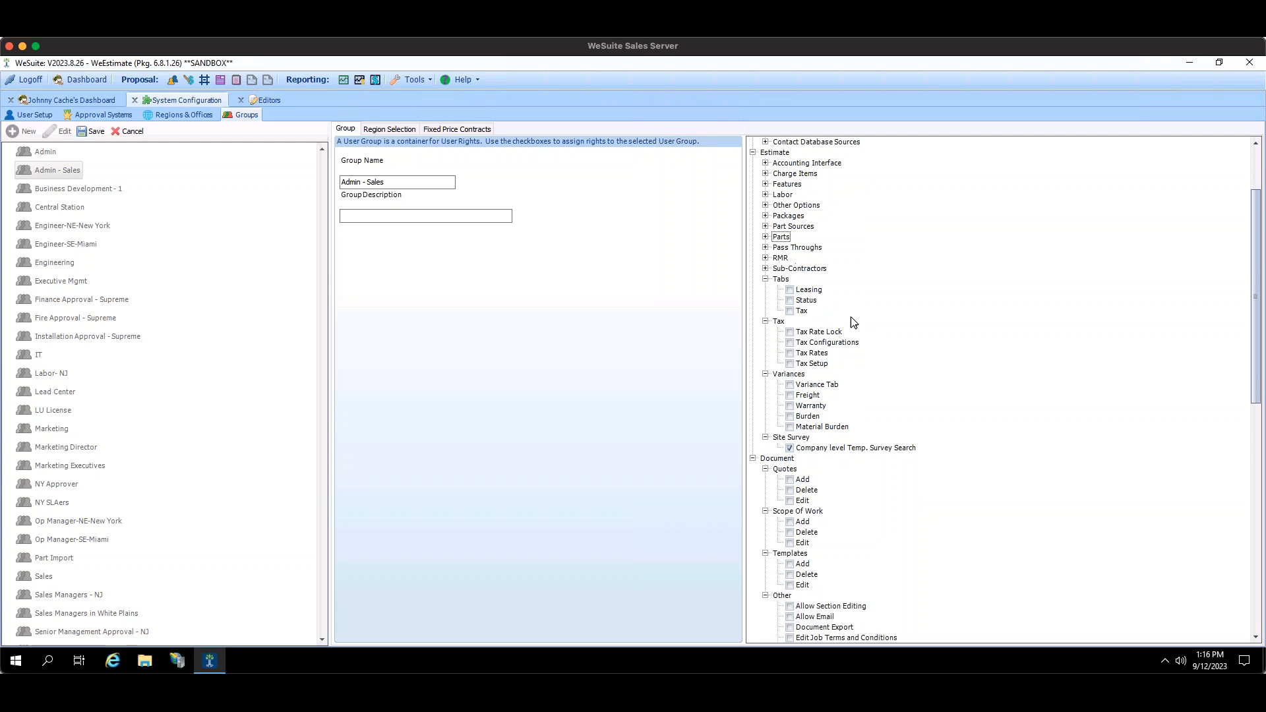
click(815, 303)
click(815, 312)
click(766, 279)
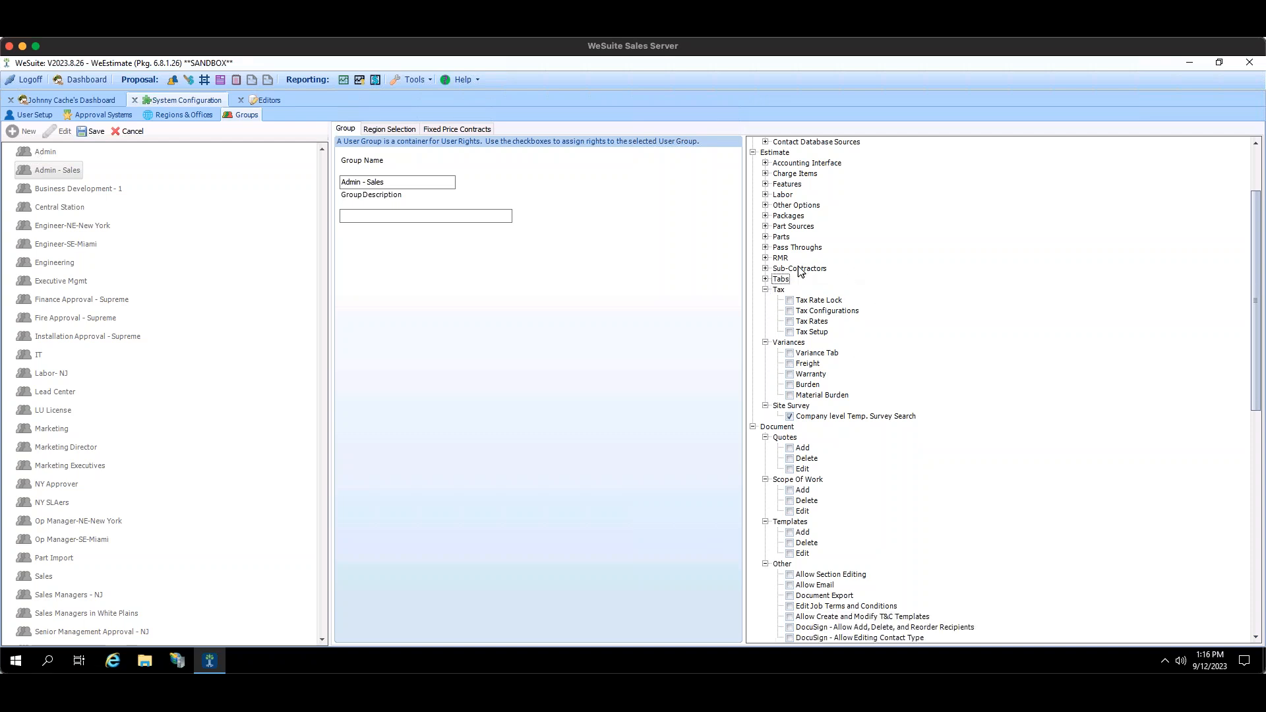
click(852, 312)
click(766, 289)
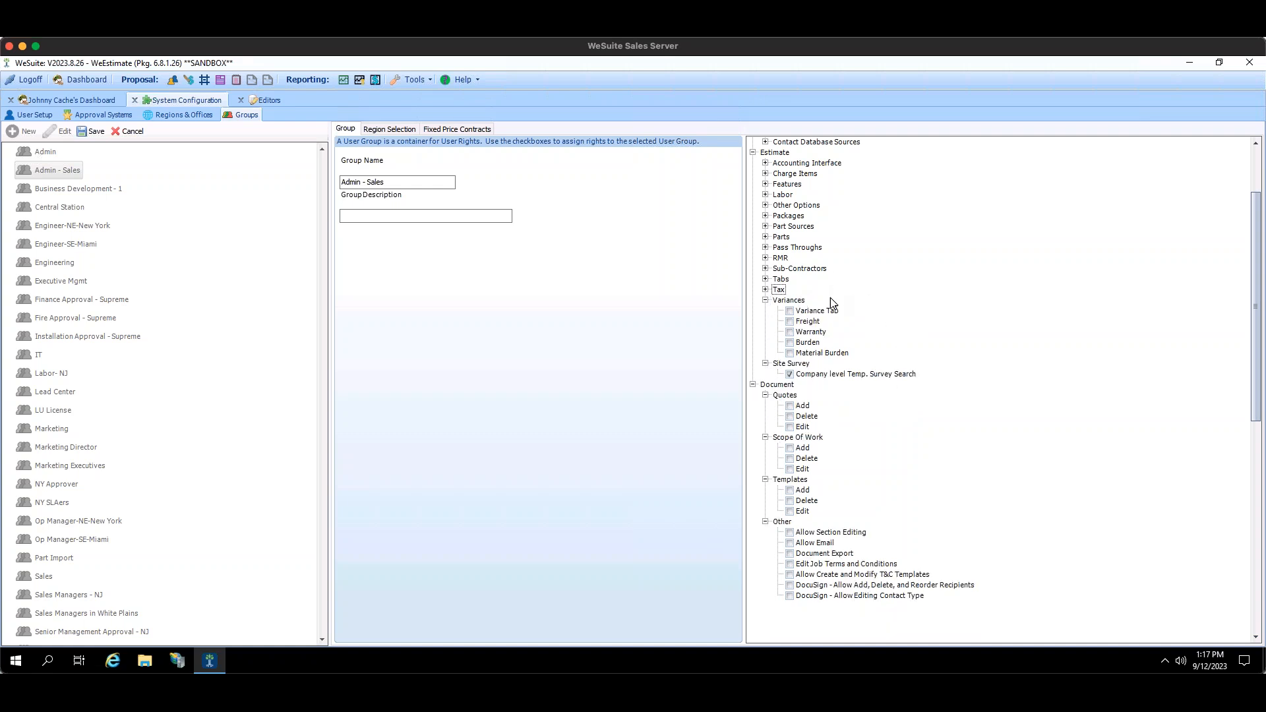
Review the Variances rights and the Site Survey right for company level survey search, and collapse both categories.
click(765, 280)
click(765, 279)
click(766, 300)
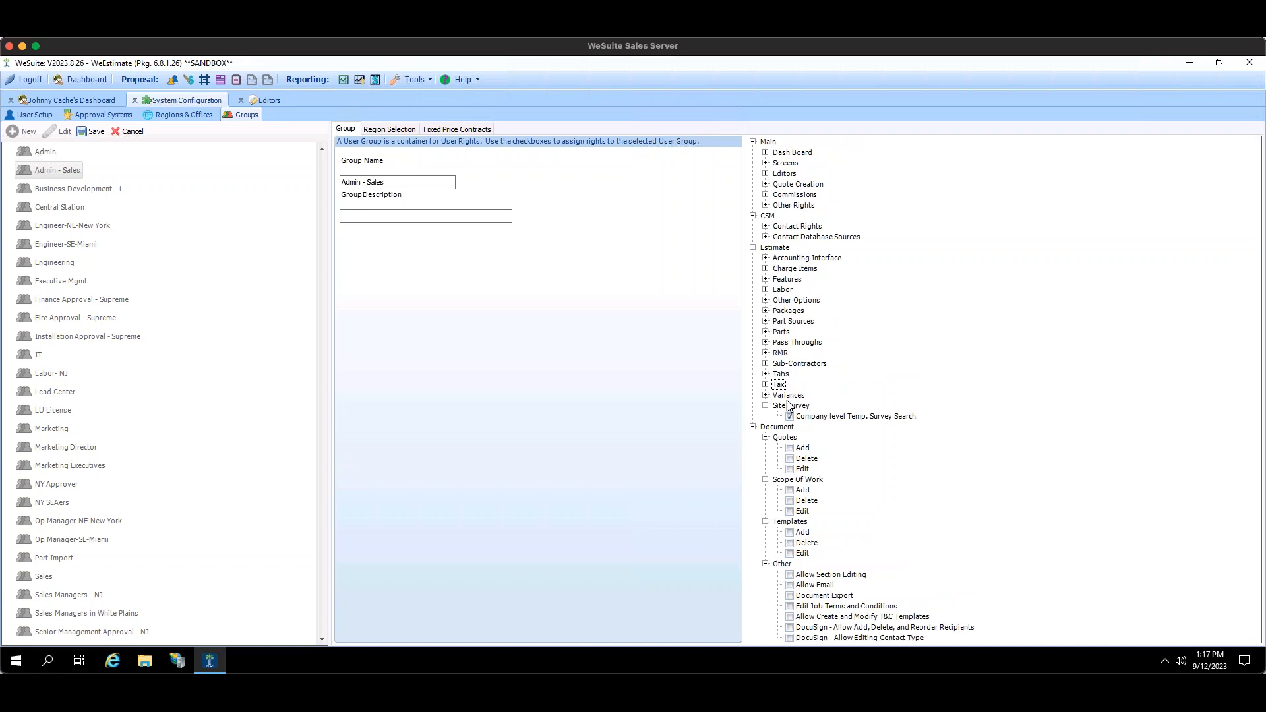
click(766, 406)
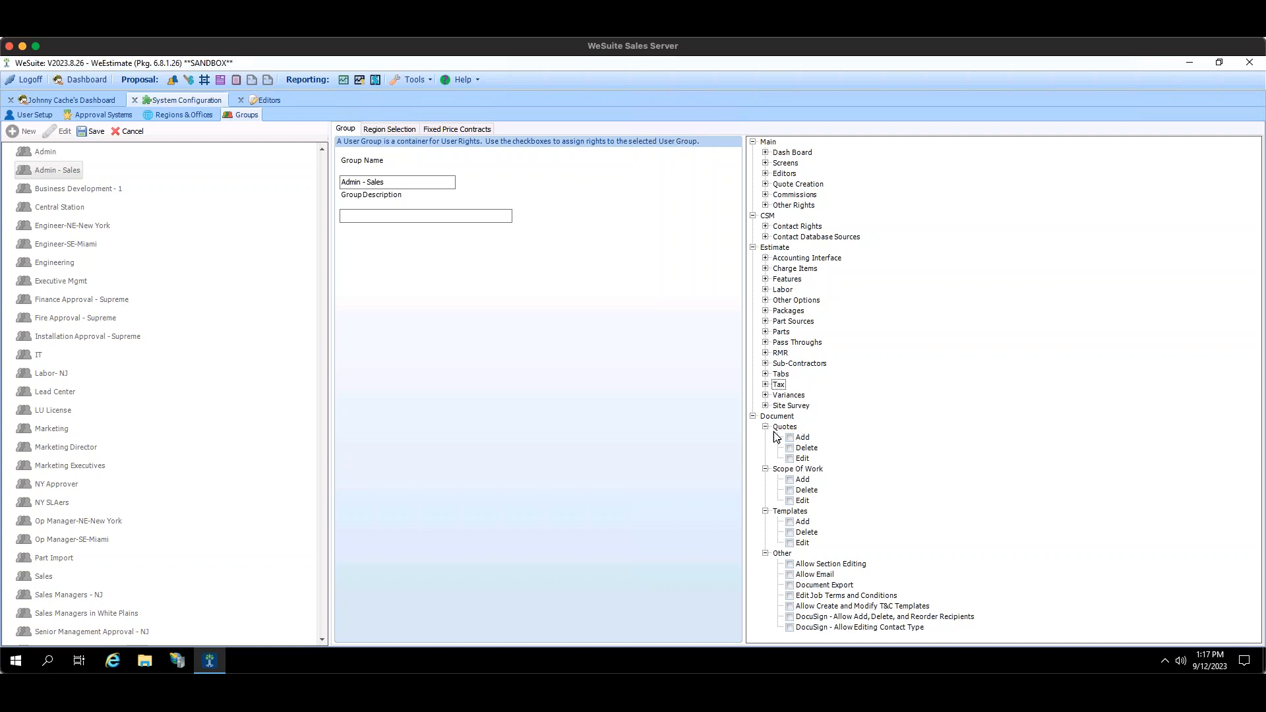
Review the Document rights for Quotes, Scope Of Work, Templates and Other, and collapse the four categories.
click(765, 427)
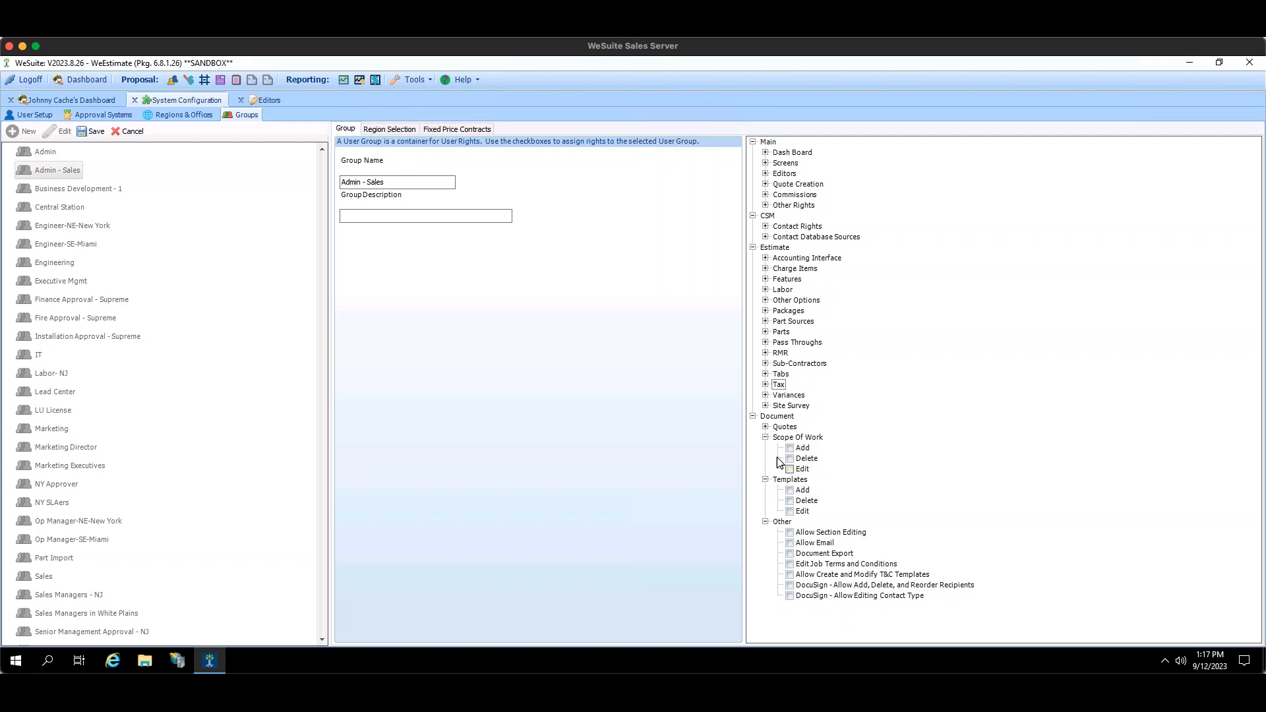
click(765, 438)
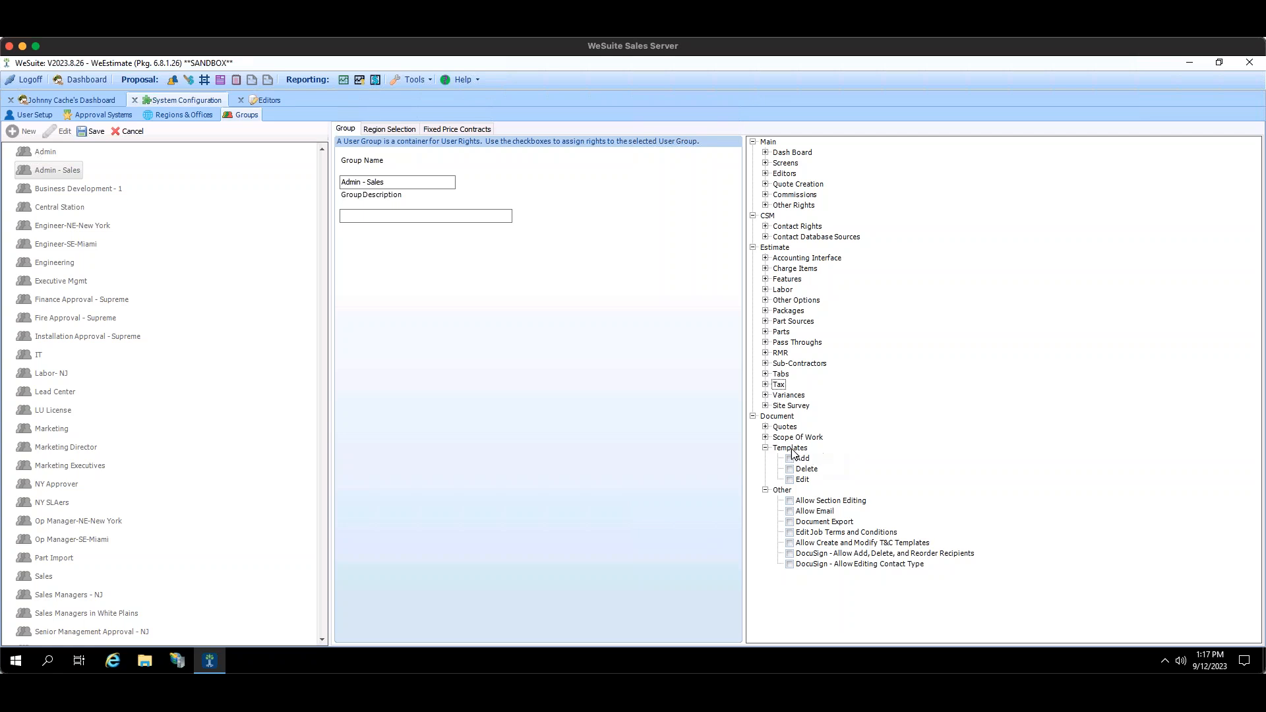
click(766, 448)
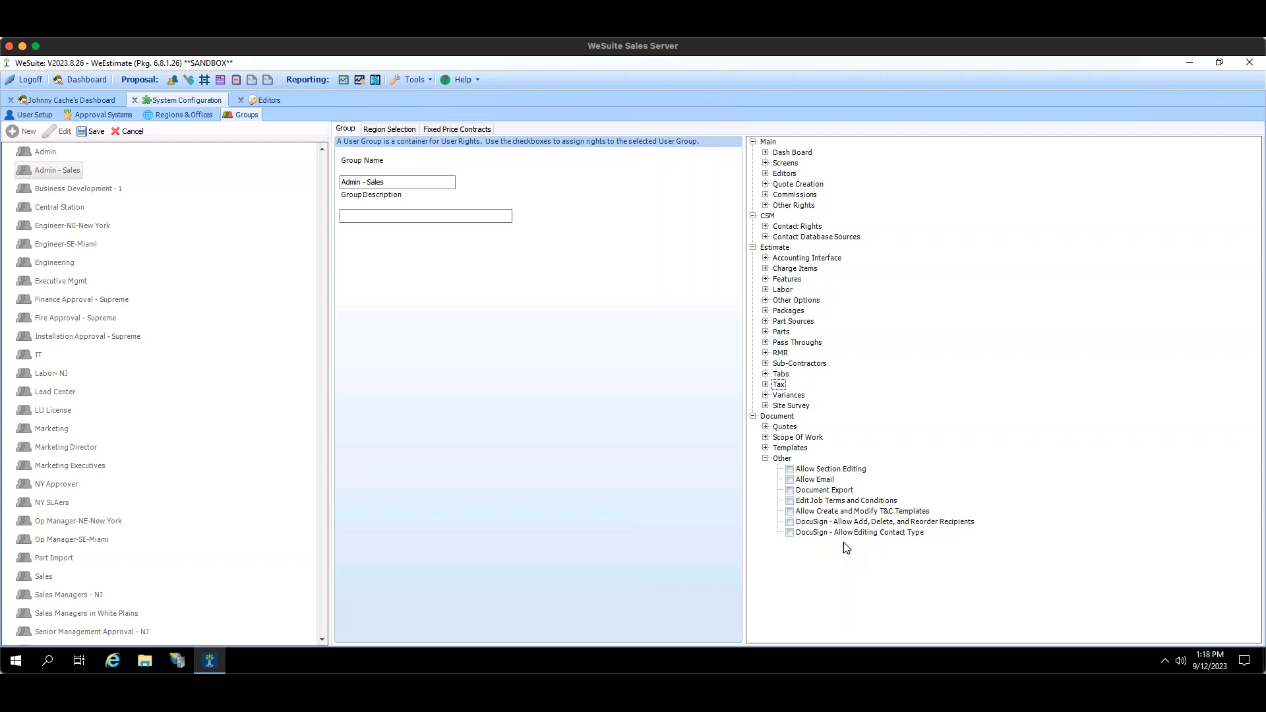
click(766, 458)
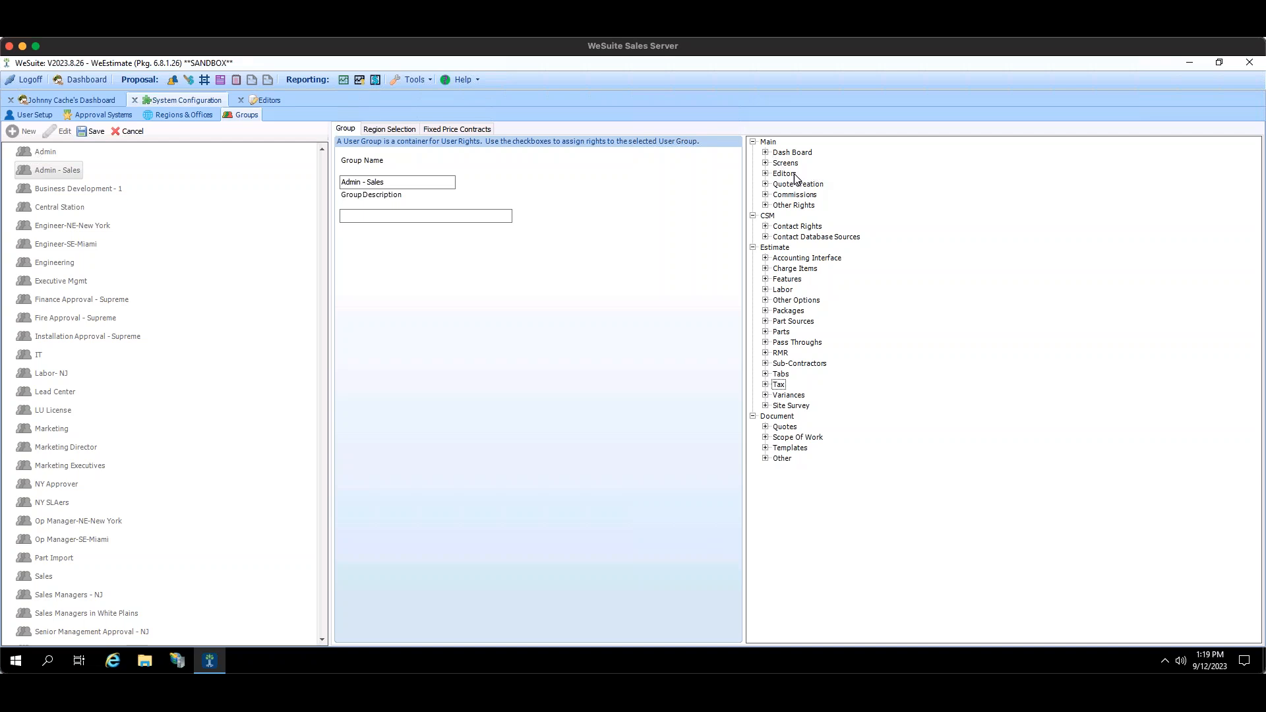
Look again at the Dash Board and Screens rights, region selection and fixed price contracts of Admin - Sales, and collapse both categories.
click(765, 152)
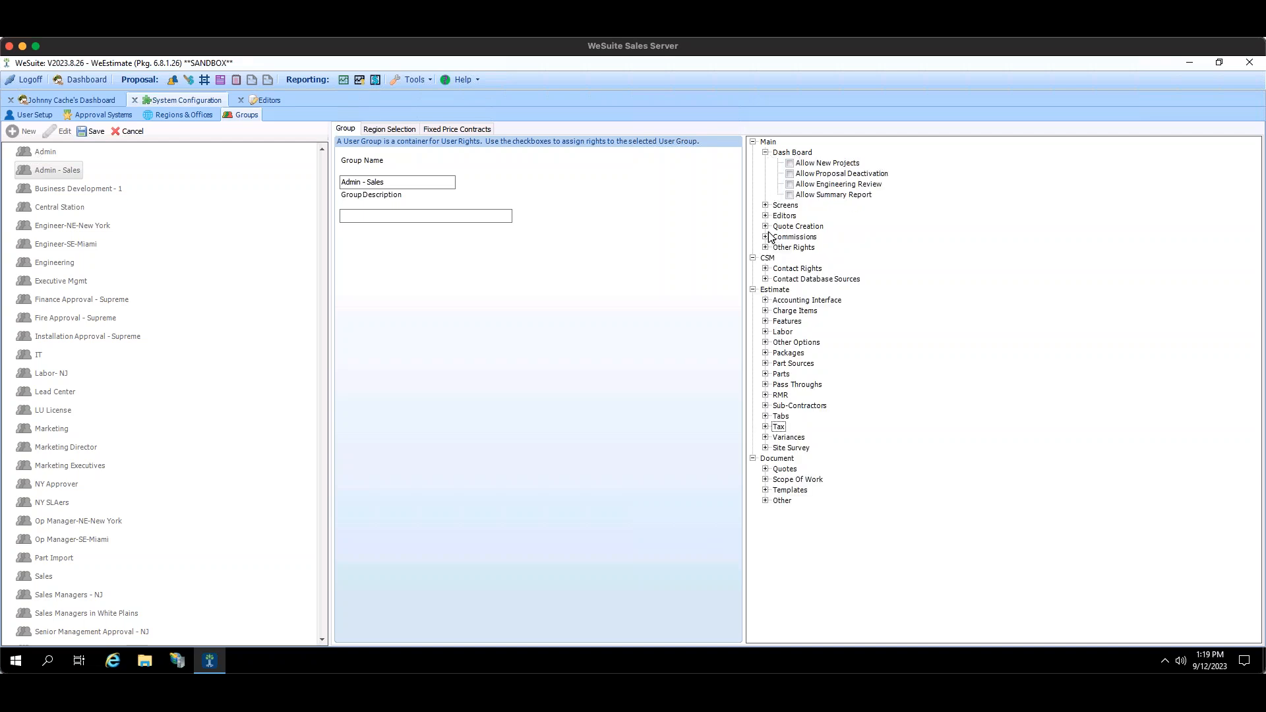
click(765, 205)
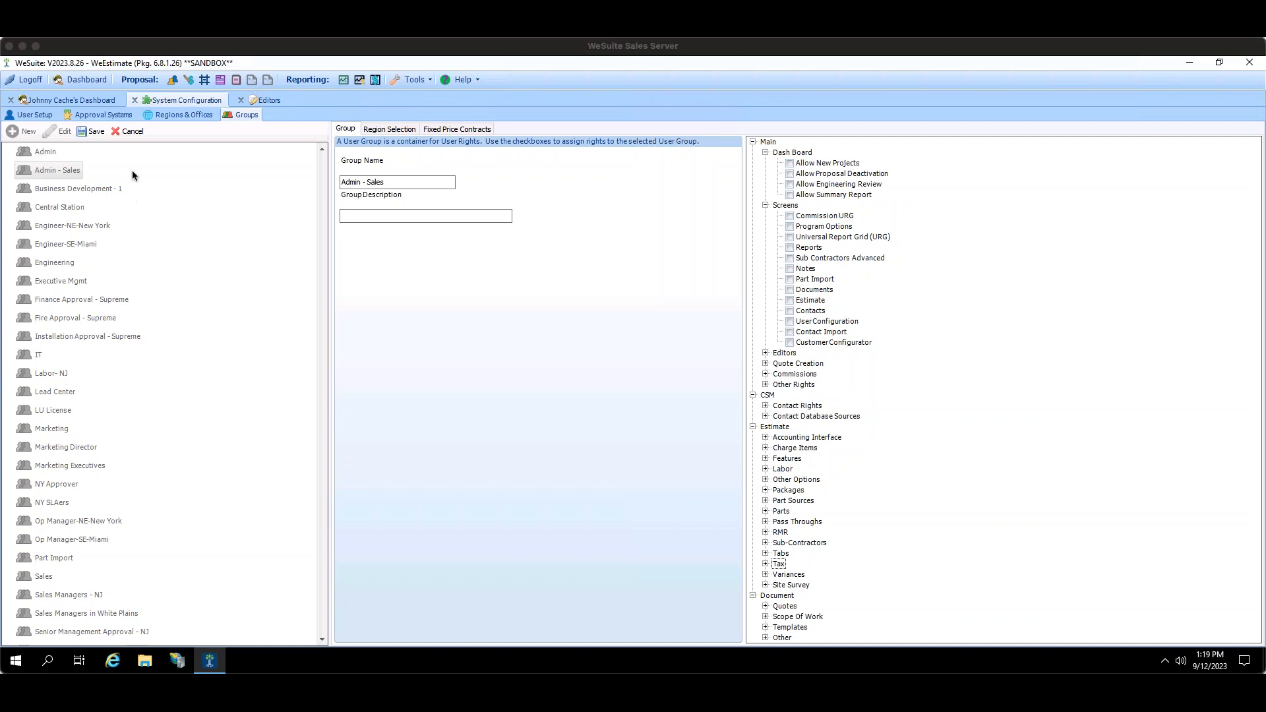
click(378, 131)
click(456, 130)
click(345, 130)
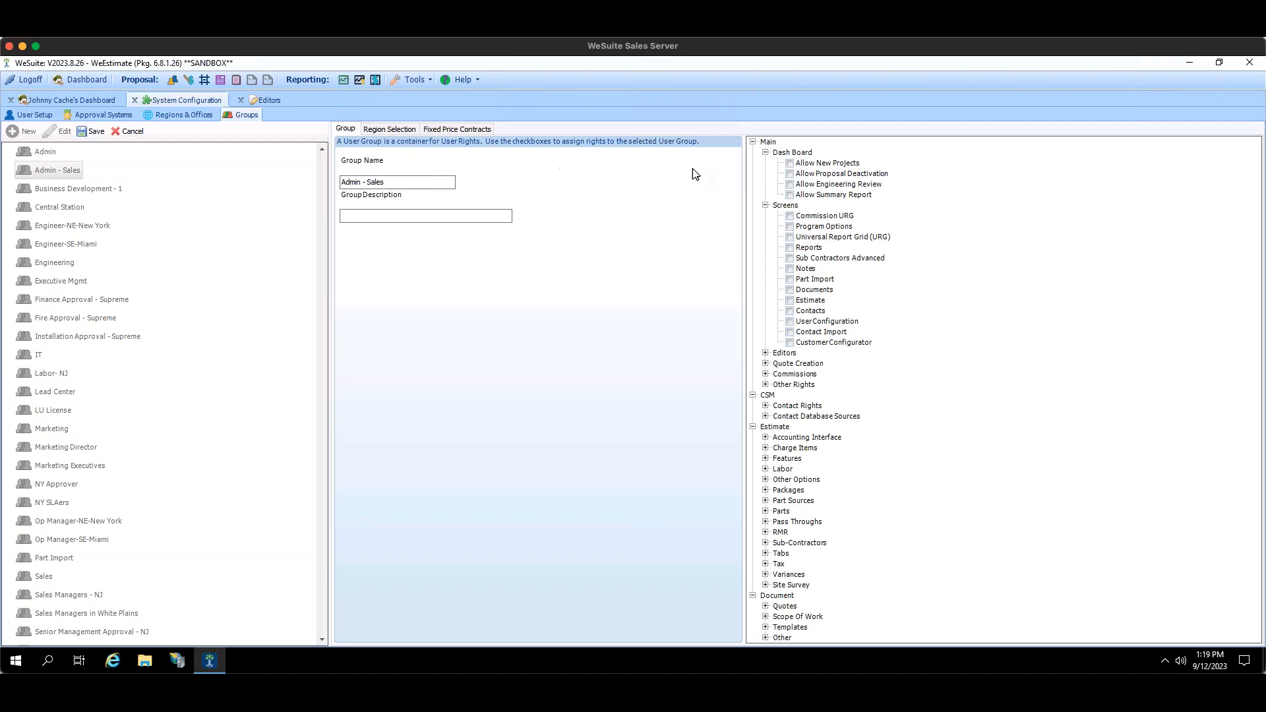
click(766, 152)
click(766, 163)
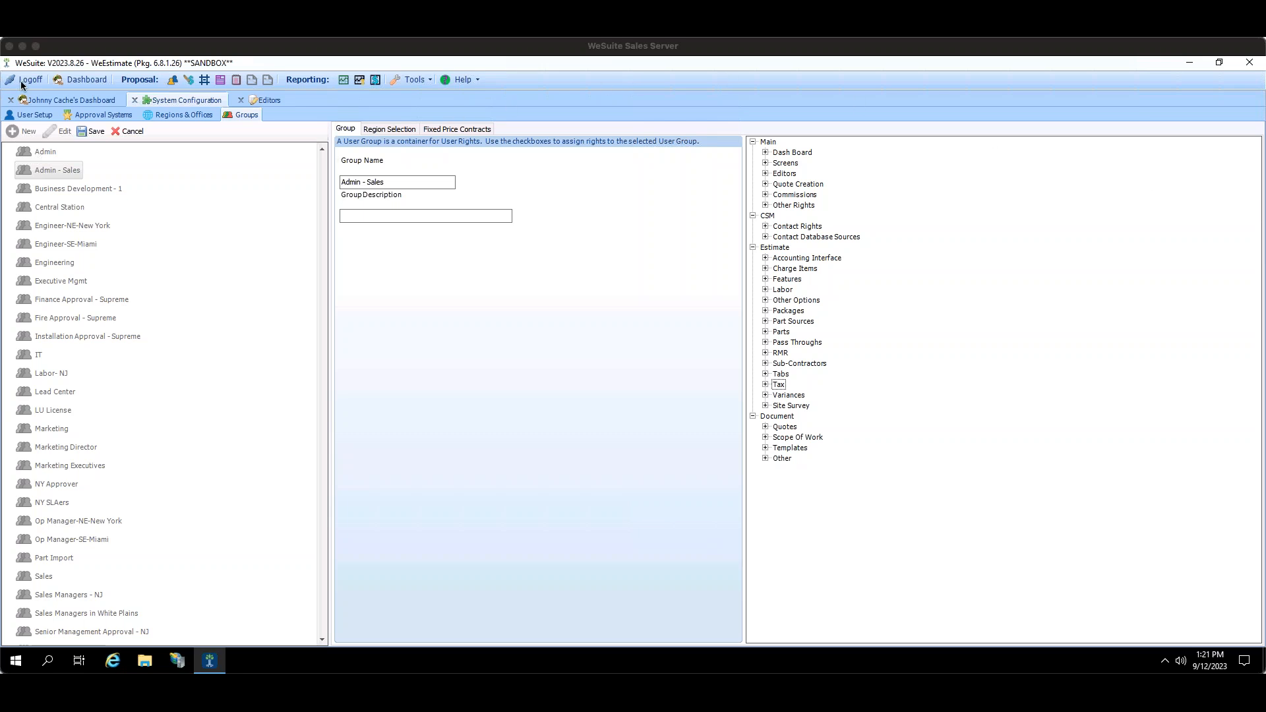
Leave editing of the Admin - Sales group and create a new group named Customer Care.
click(132, 134)
click(13, 134)
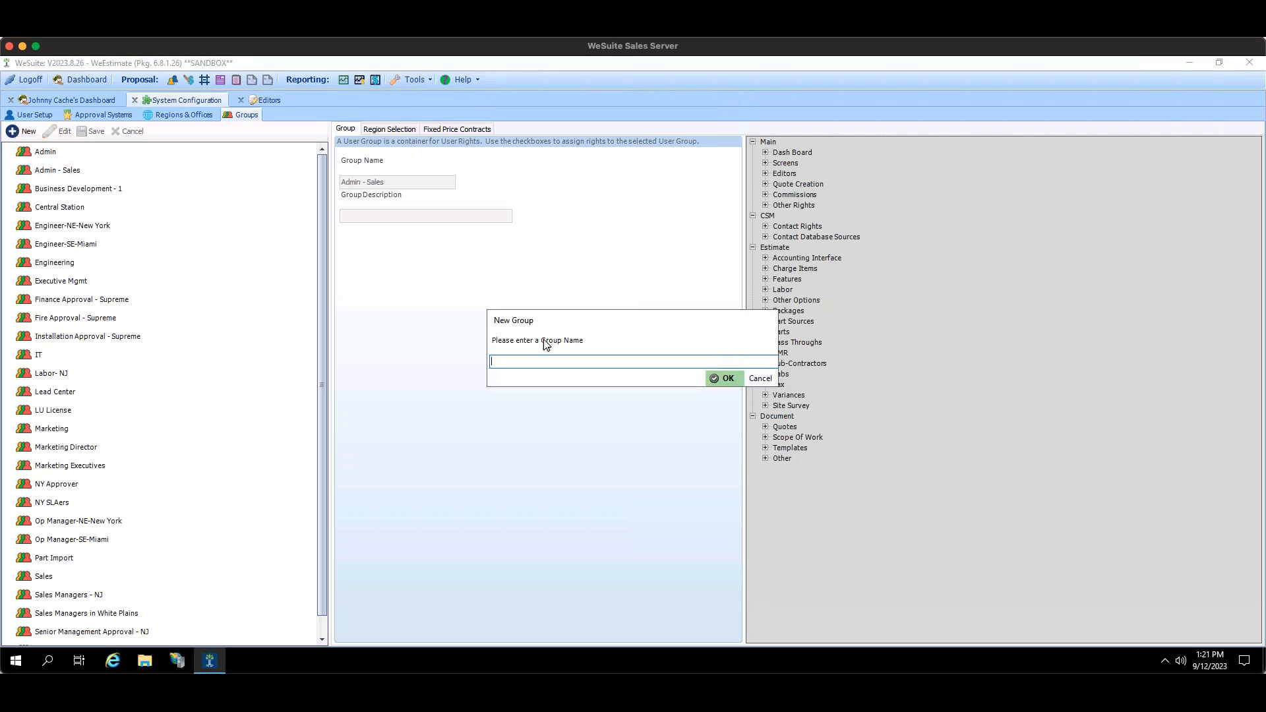
text(Customer Care)
click(723, 378)
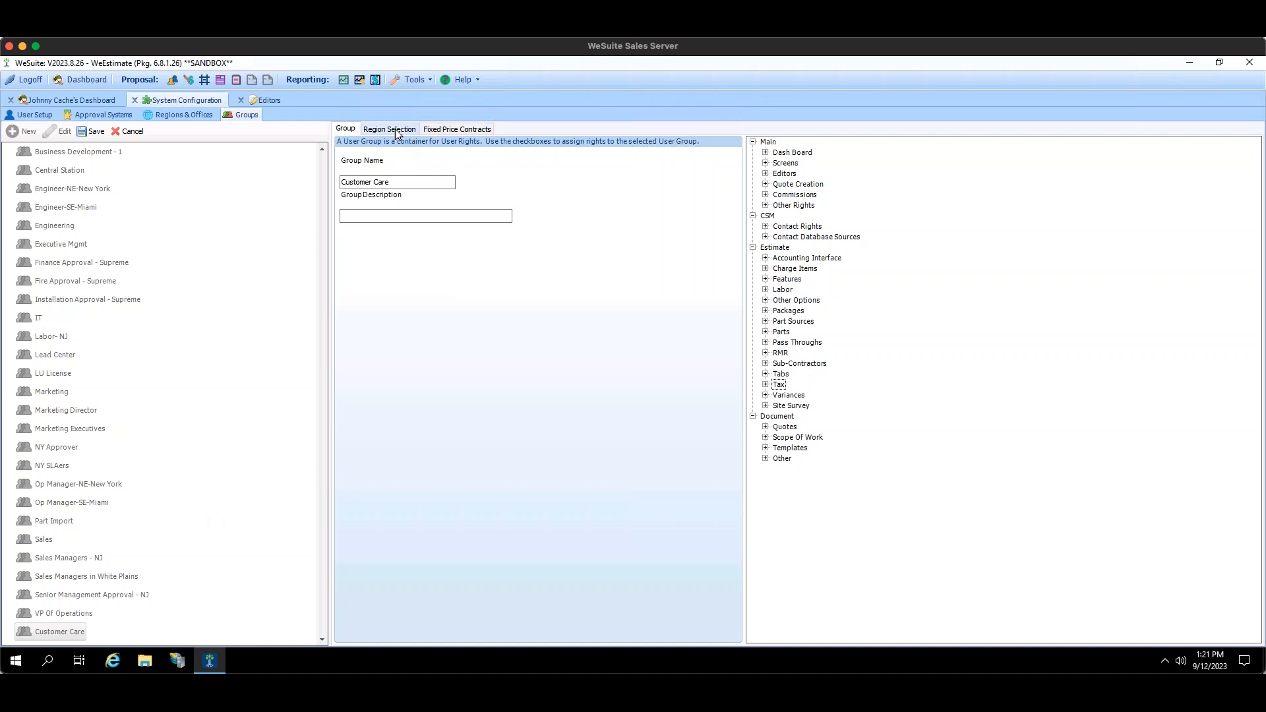
Review the Customer Care group's name and description, its selectable regions and its fixed price contracts.
click(402, 181)
click(400, 216)
click(388, 127)
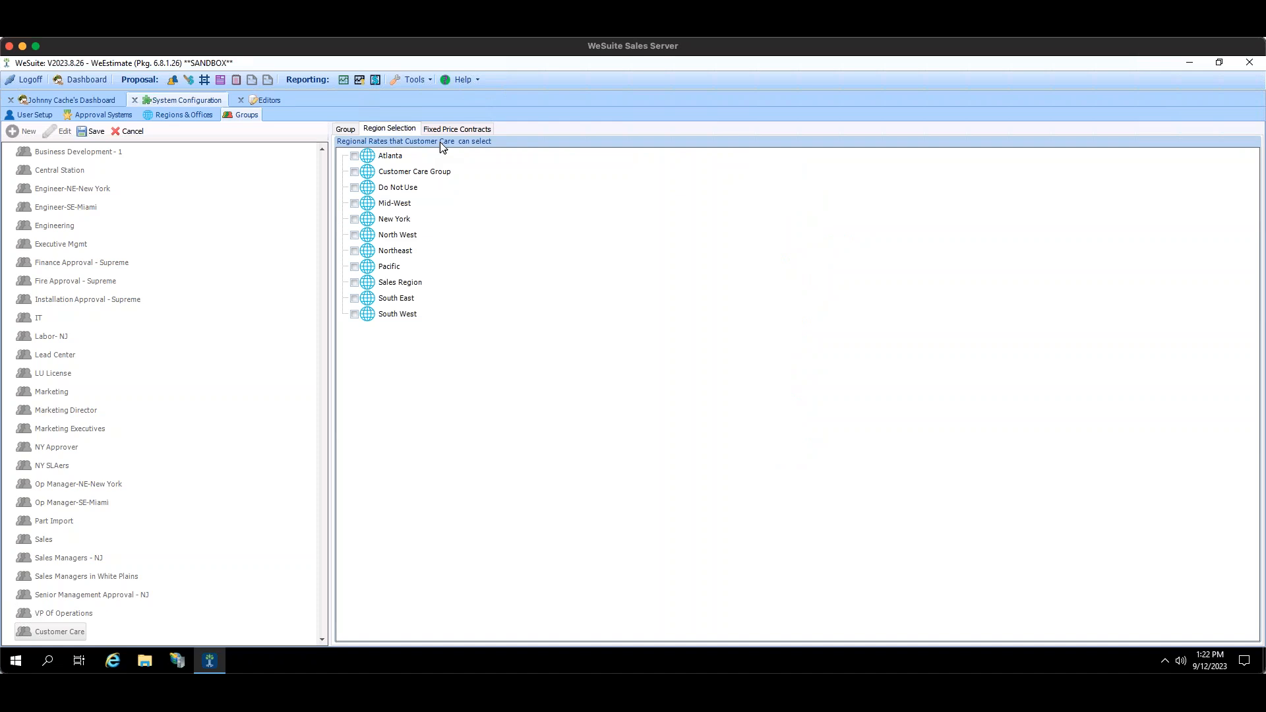
click(455, 129)
click(376, 134)
click(397, 171)
click(395, 192)
click(397, 203)
click(398, 216)
click(399, 233)
click(338, 131)
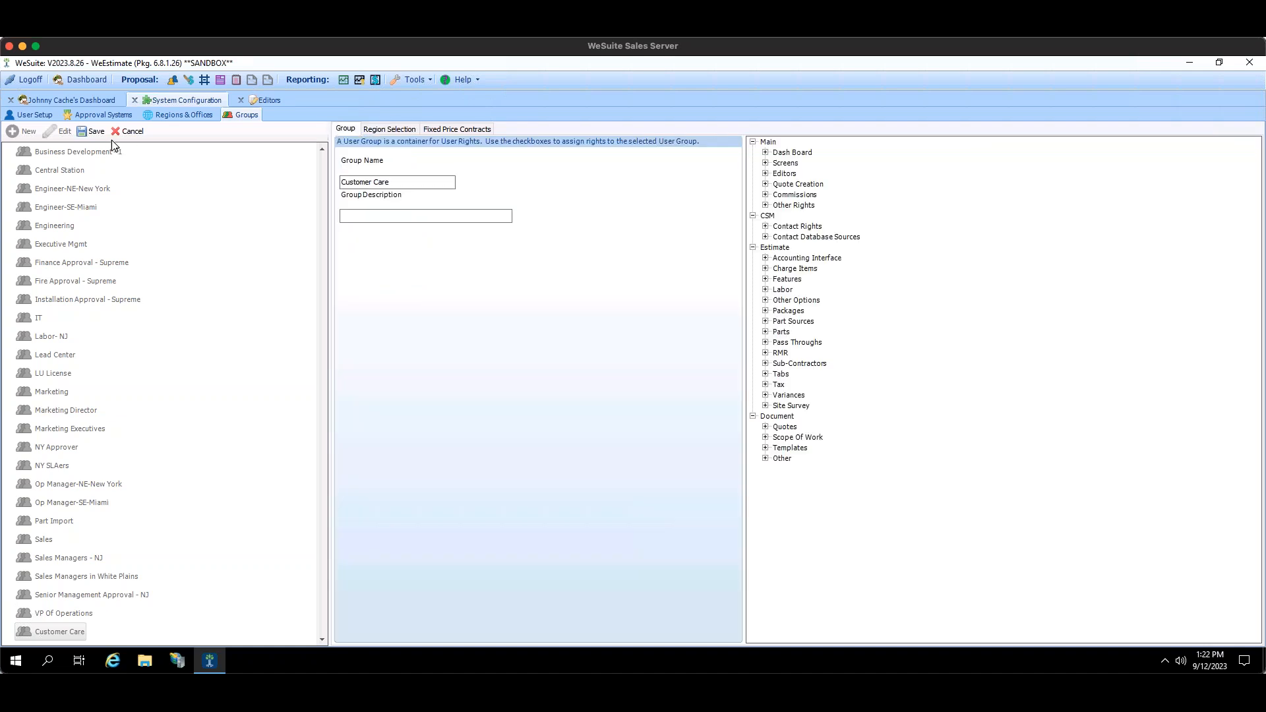
Save the Customer Care group and open User Setup.
click(93, 132)
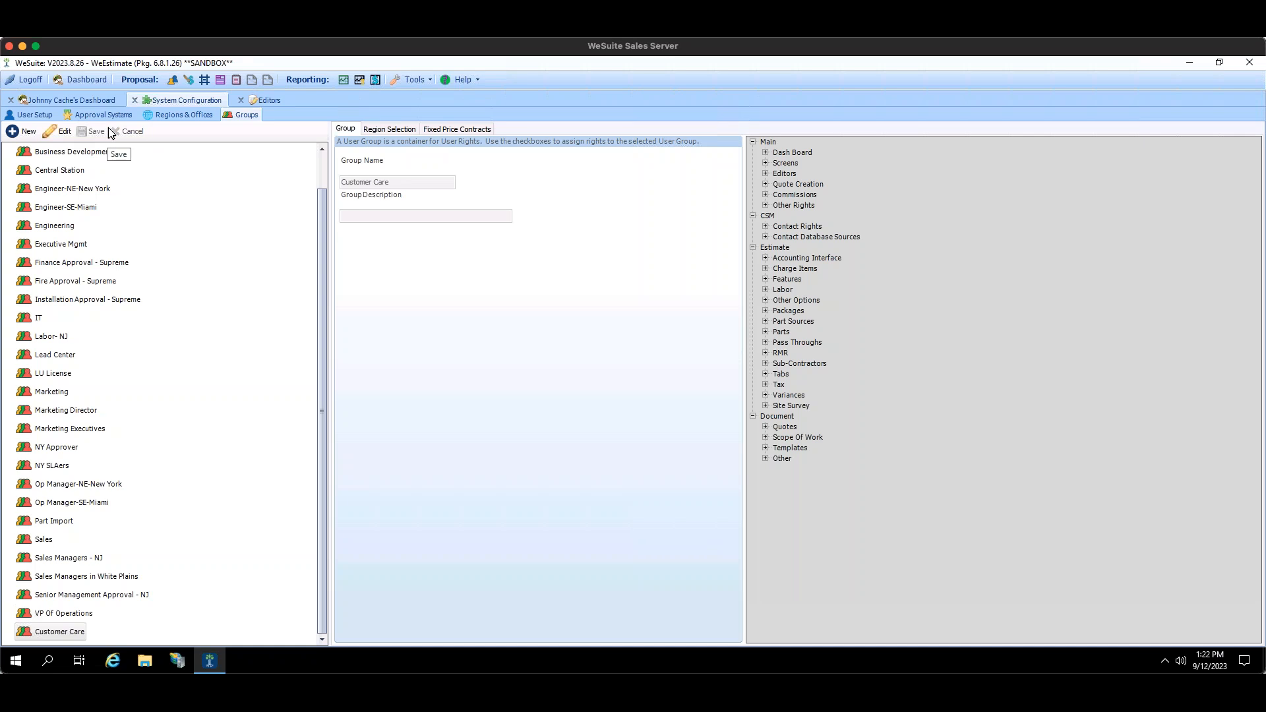
click(32, 117)
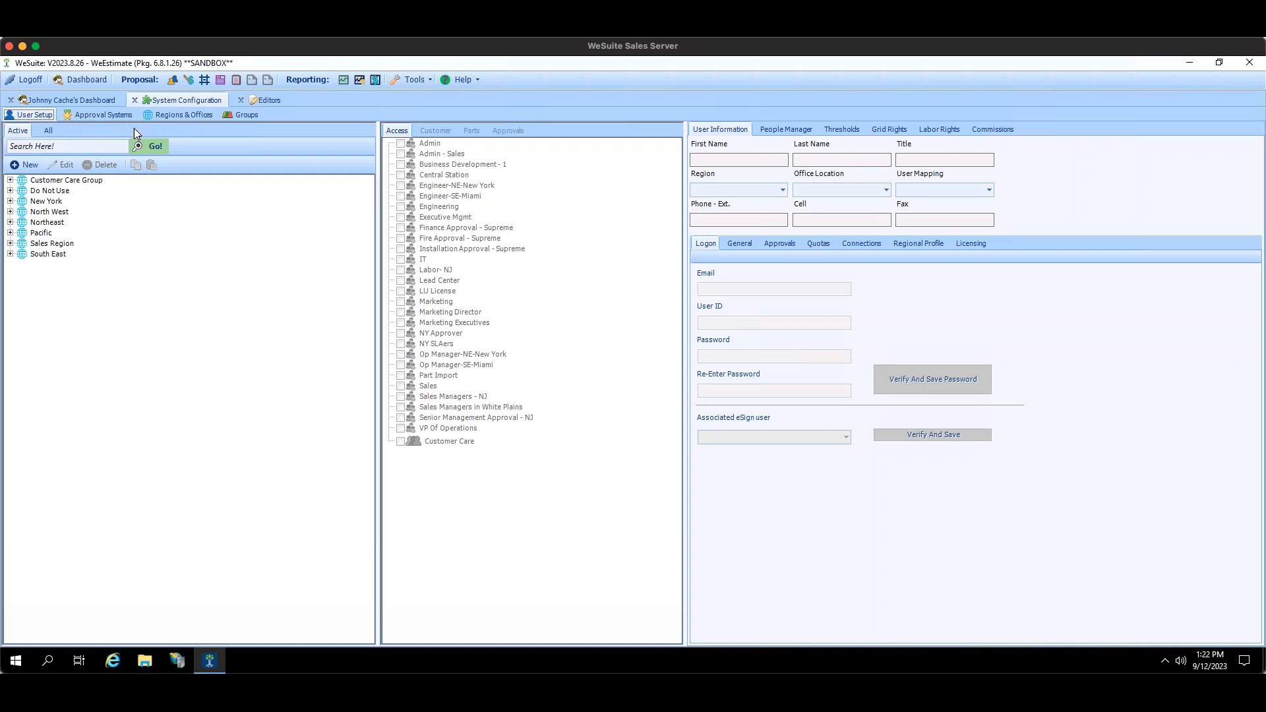
Try searching the active users by last name, and clear the search.
click(33, 146)
text(cache)
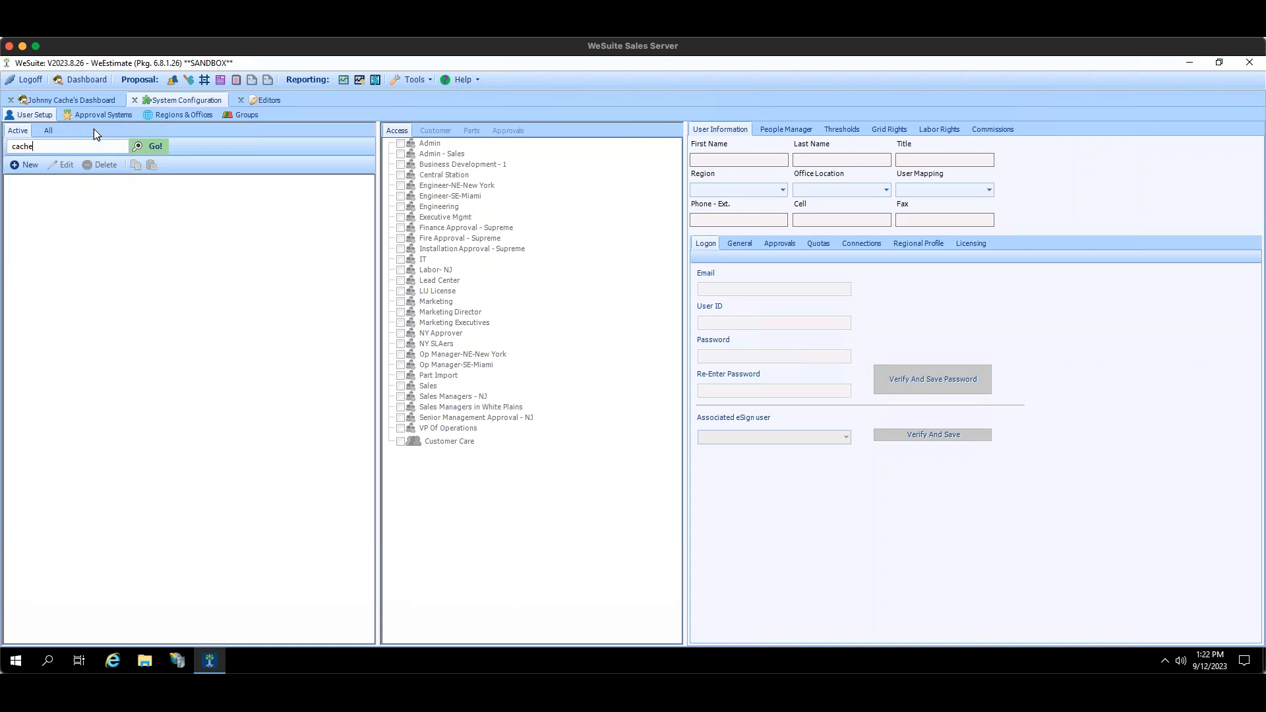
key(BackSpace)
key(BackSpace)
key(BackSpace)
key(BackSpace)
key(BackSpace)
click(156, 146)
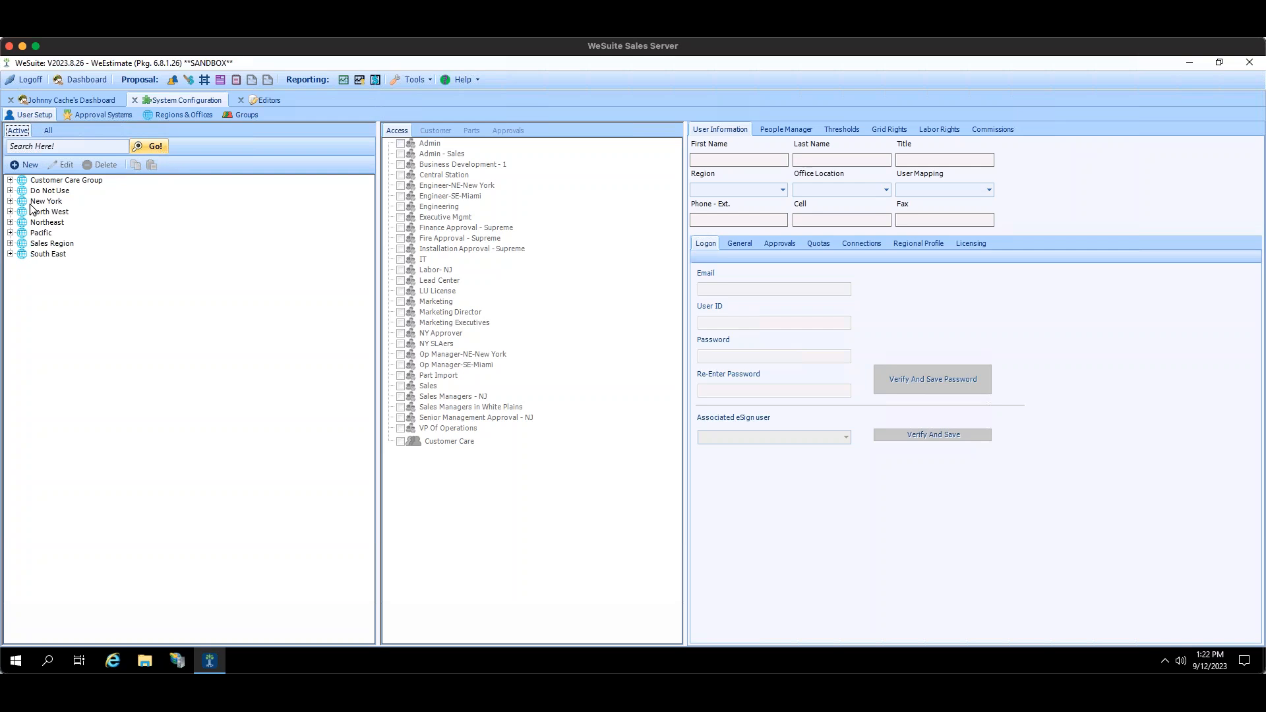
Open the first user listed in the Syosset office of the New York region for editing.
click(10, 202)
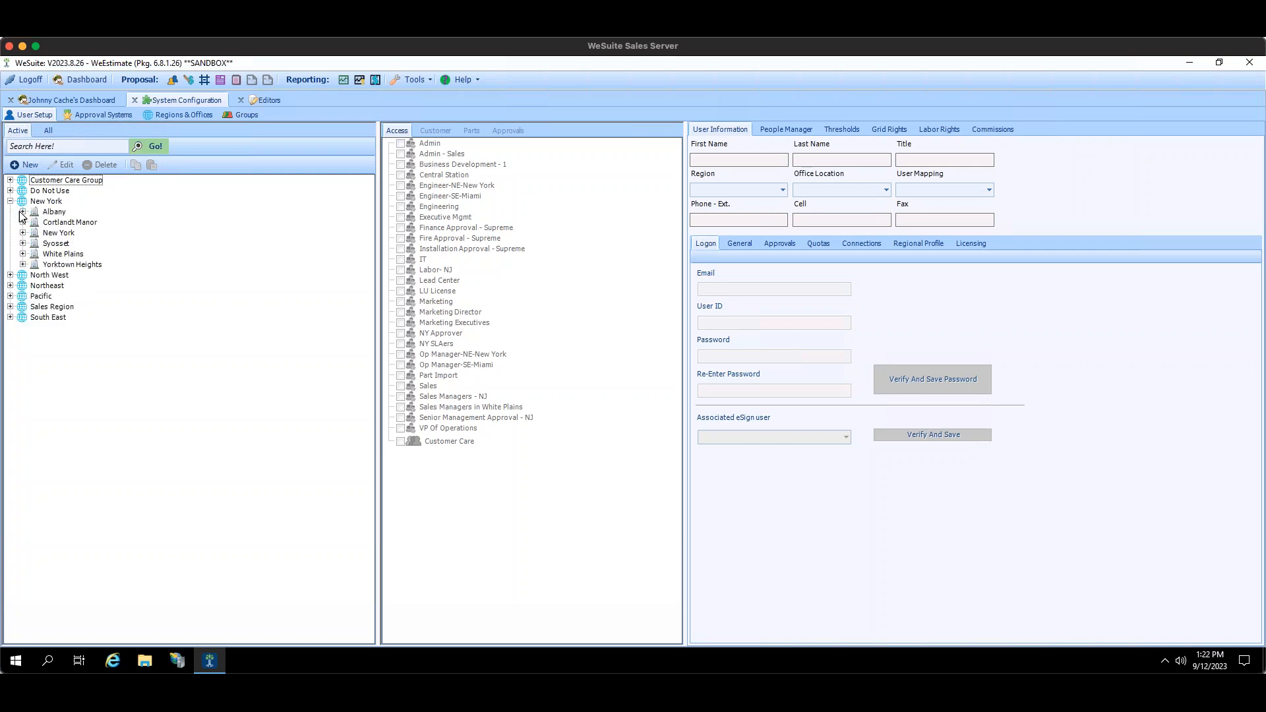
click(24, 244)
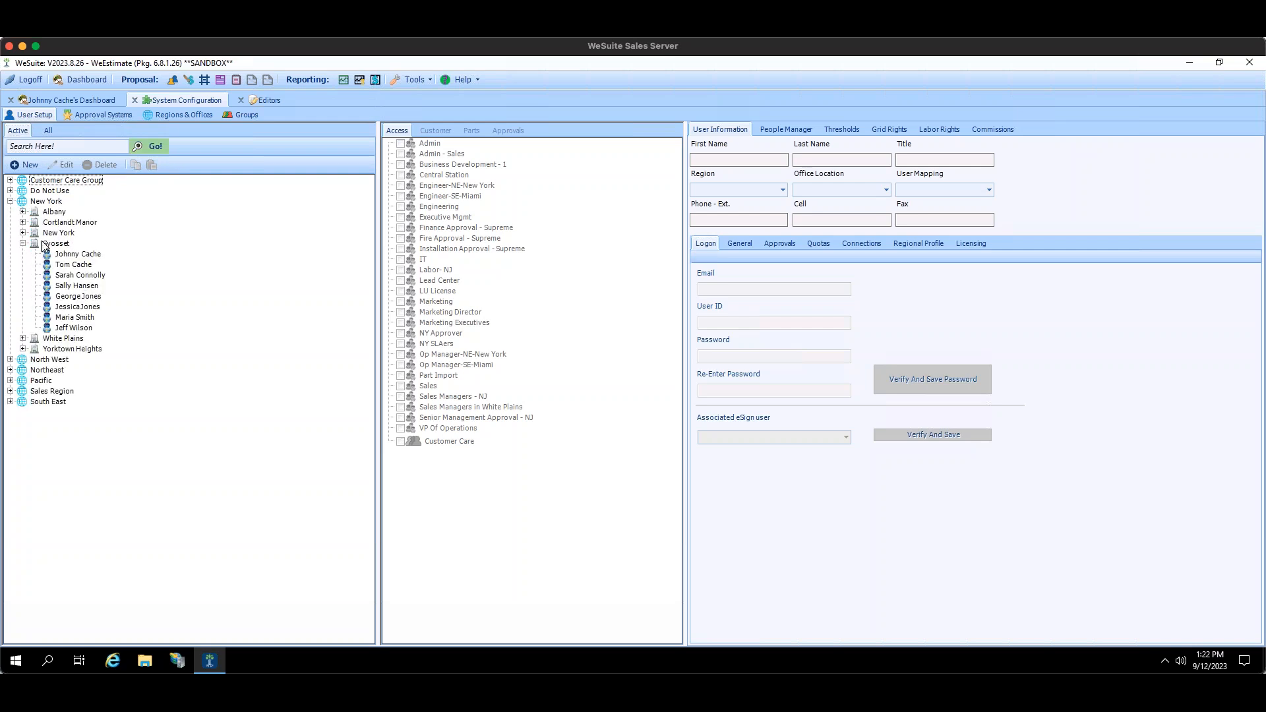
click(93, 256)
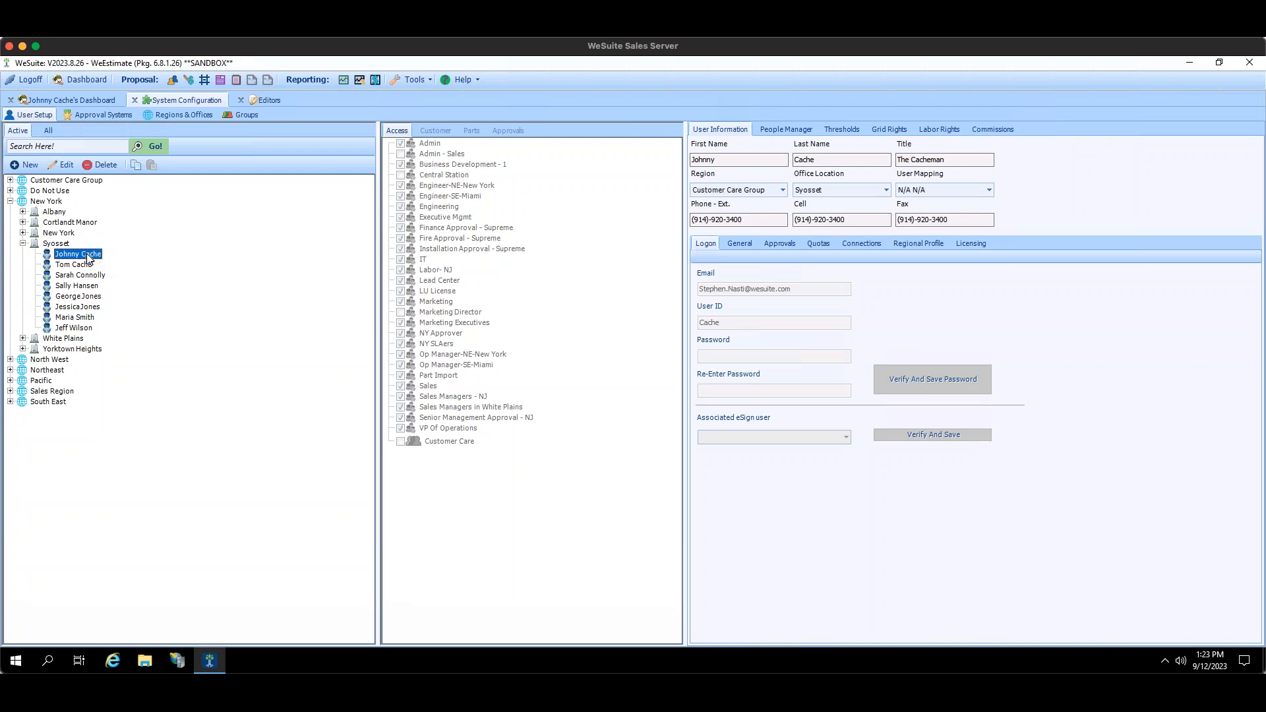
click(65, 168)
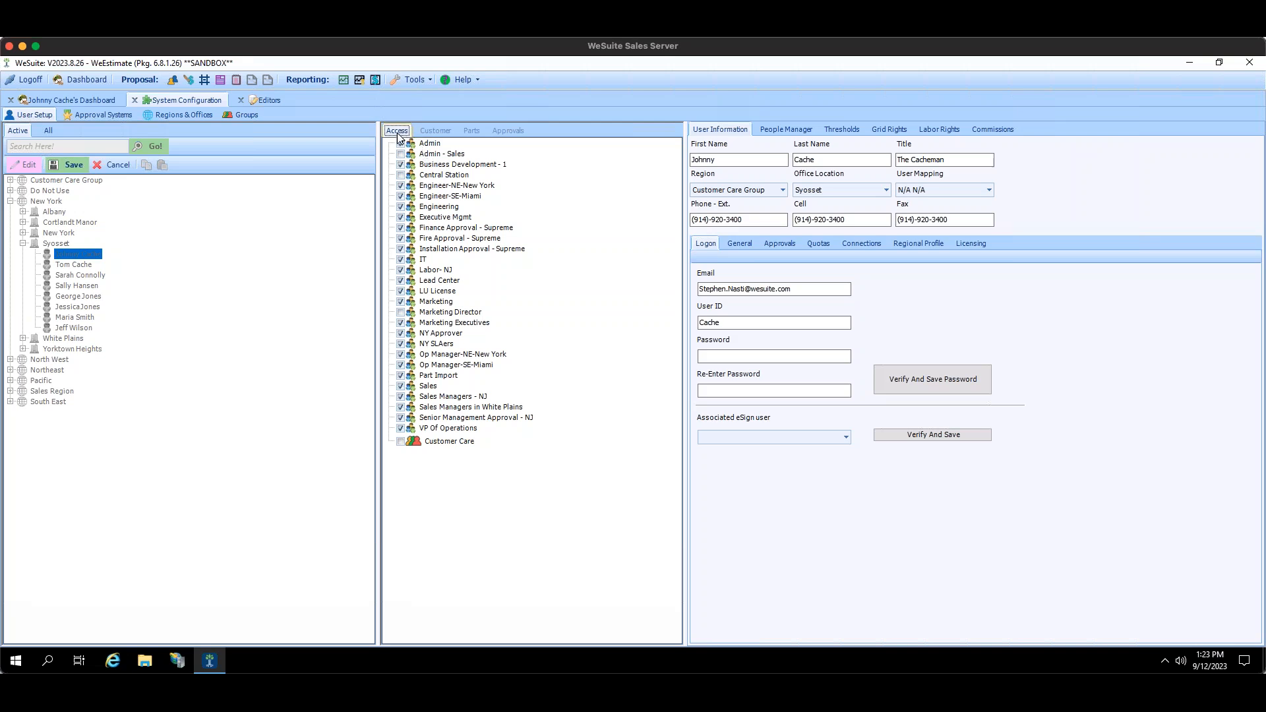
Add the user to the Admin - Sales, Central Station, Marketing Director and Customer Care access groups and save the user.
click(434, 145)
click(438, 154)
click(443, 164)
click(449, 176)
click(455, 187)
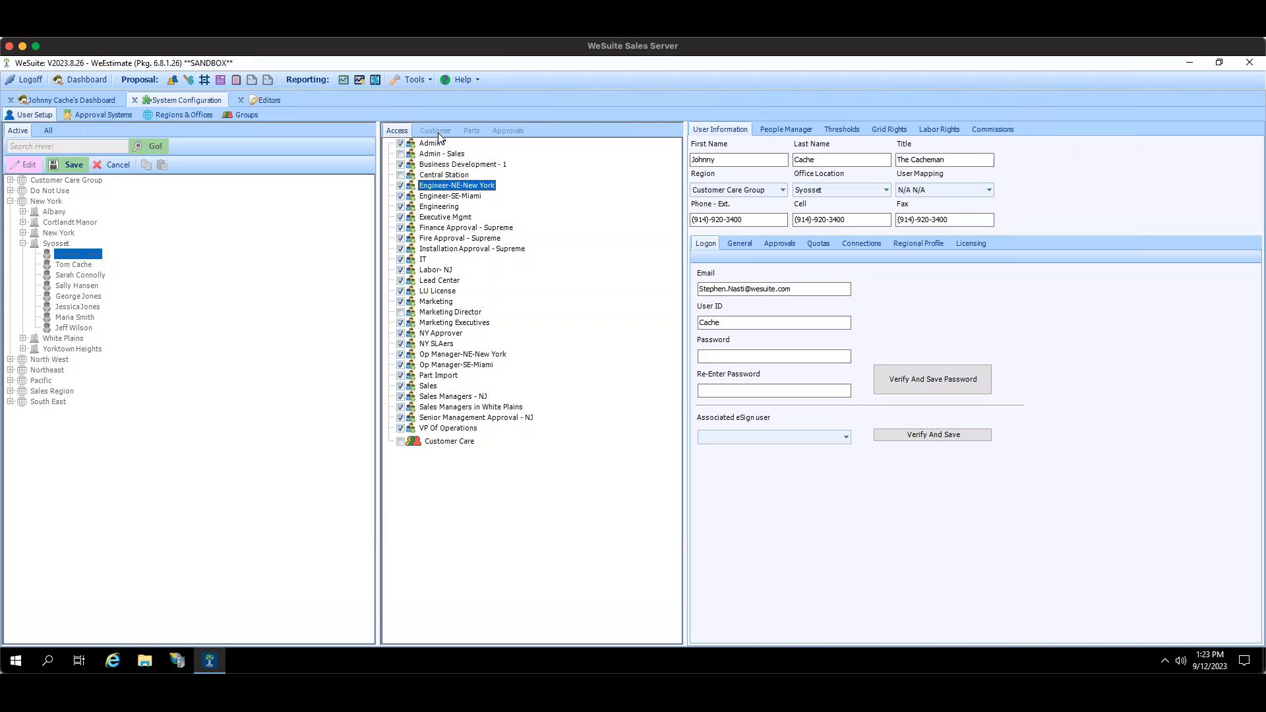
click(435, 144)
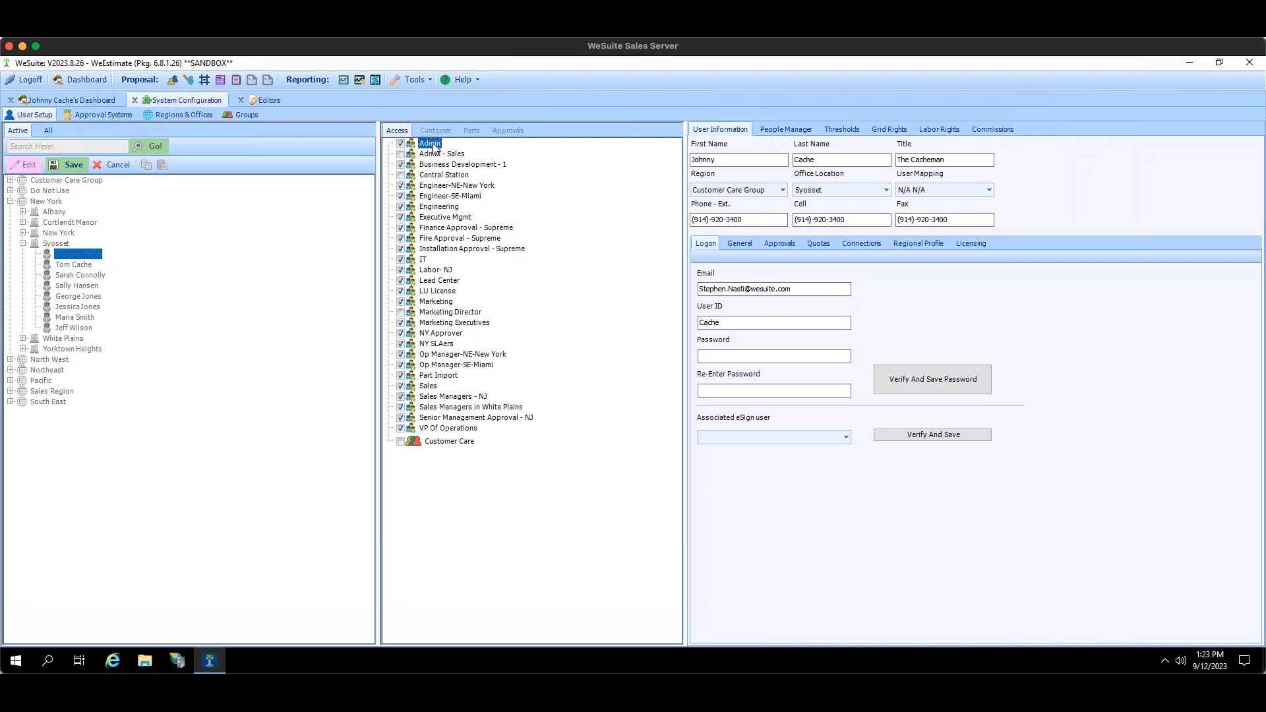
click(429, 387)
click(400, 153)
click(400, 312)
click(75, 165)
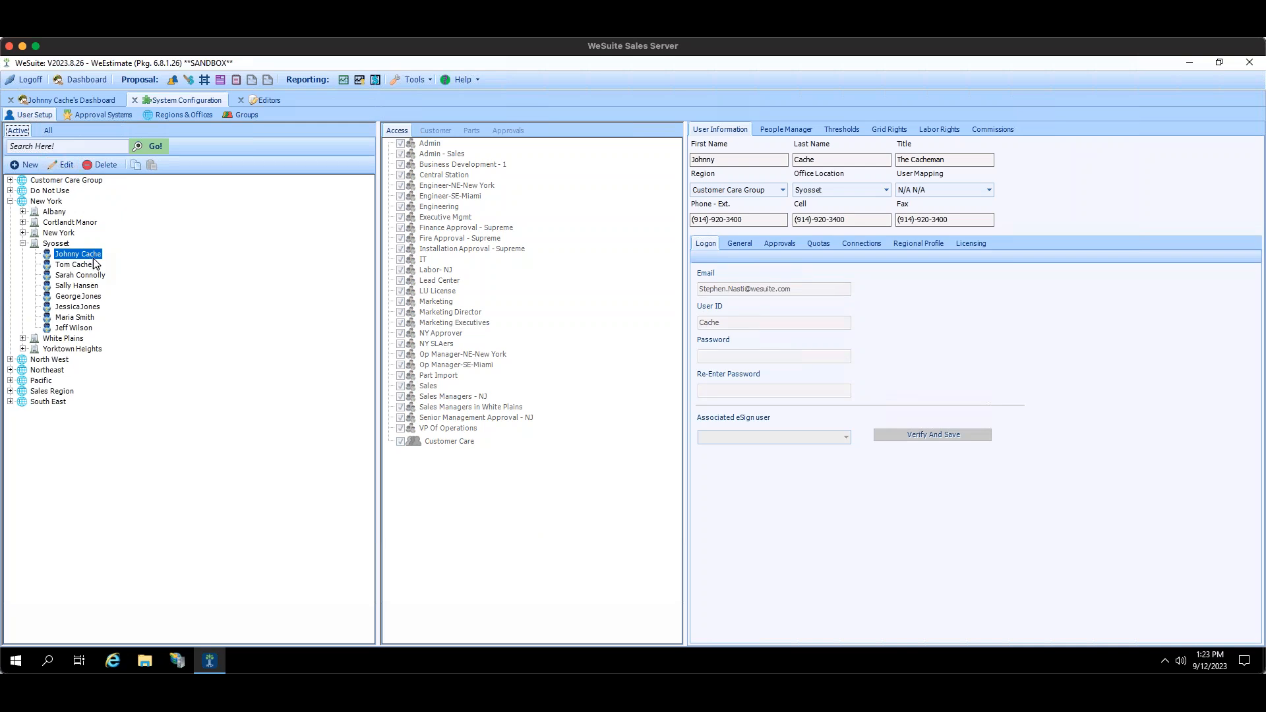
Reopen the same user for editing and review the groups assigned under Approvals, down to Fire Approval - Supreme.
click(58, 166)
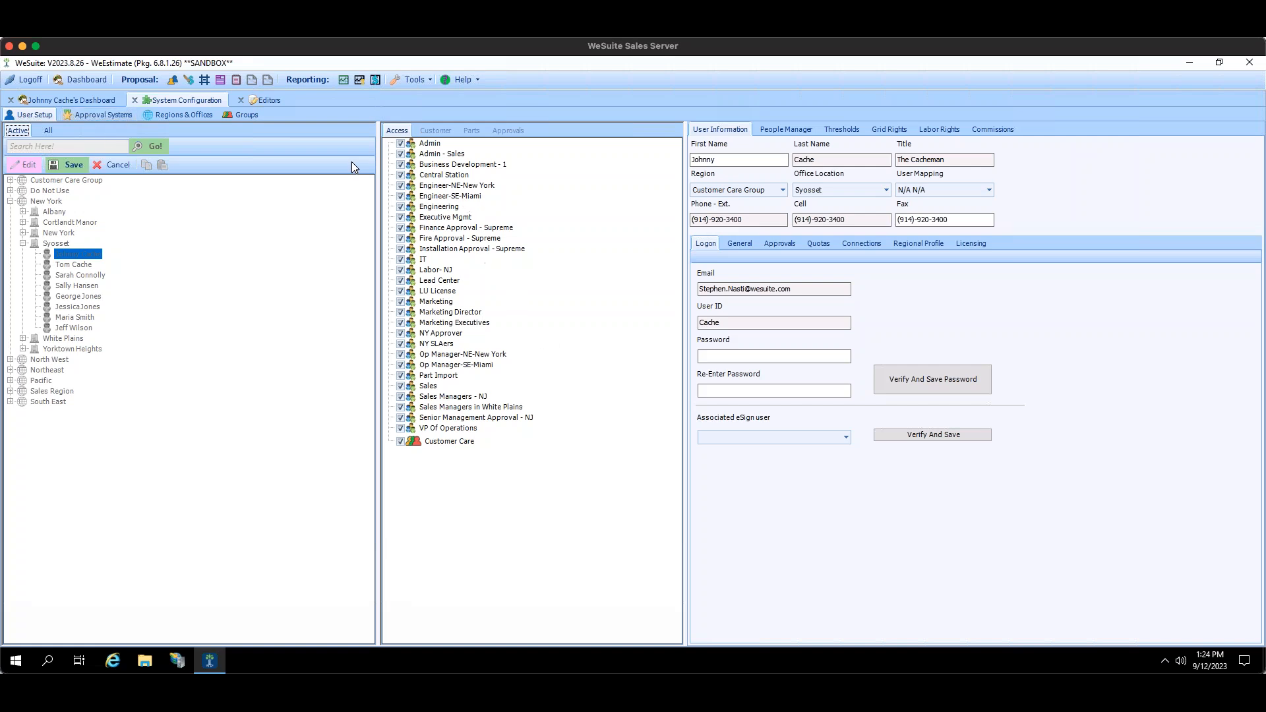
click(432, 145)
click(519, 134)
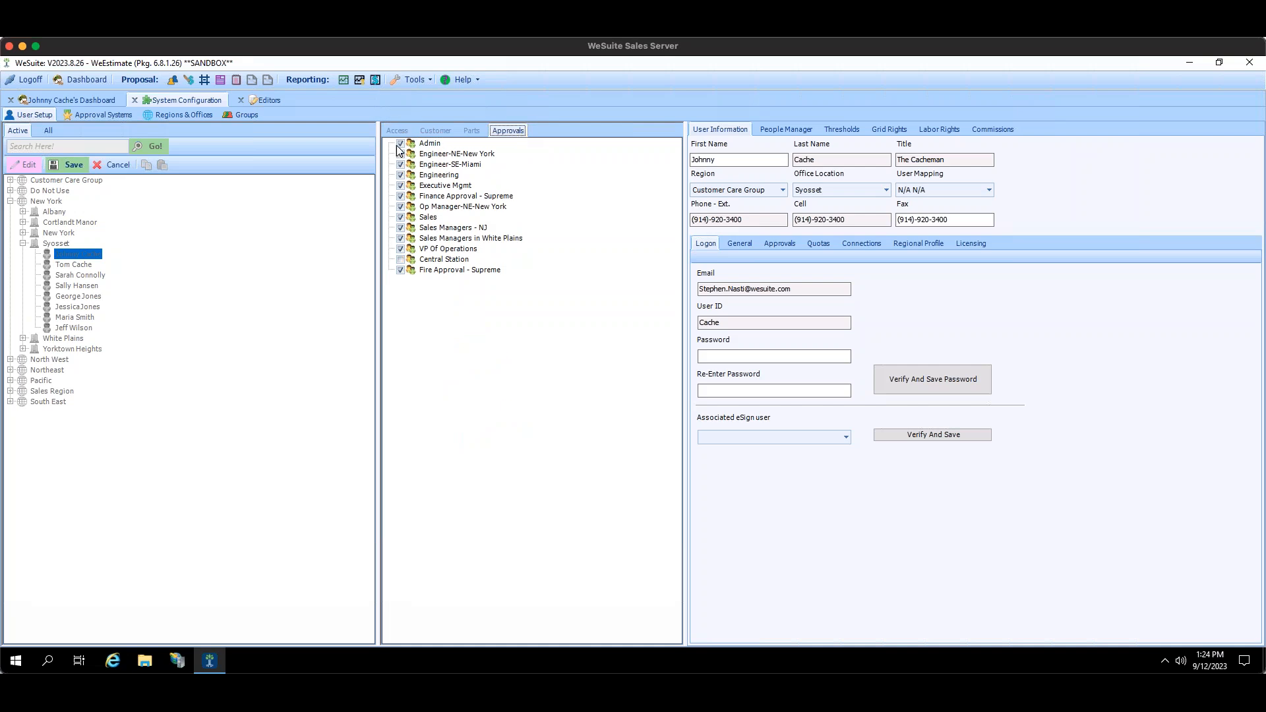
click(400, 270)
Compare the user's Access groups with the Approvals groups, looking at the Admin group in particular.
click(405, 132)
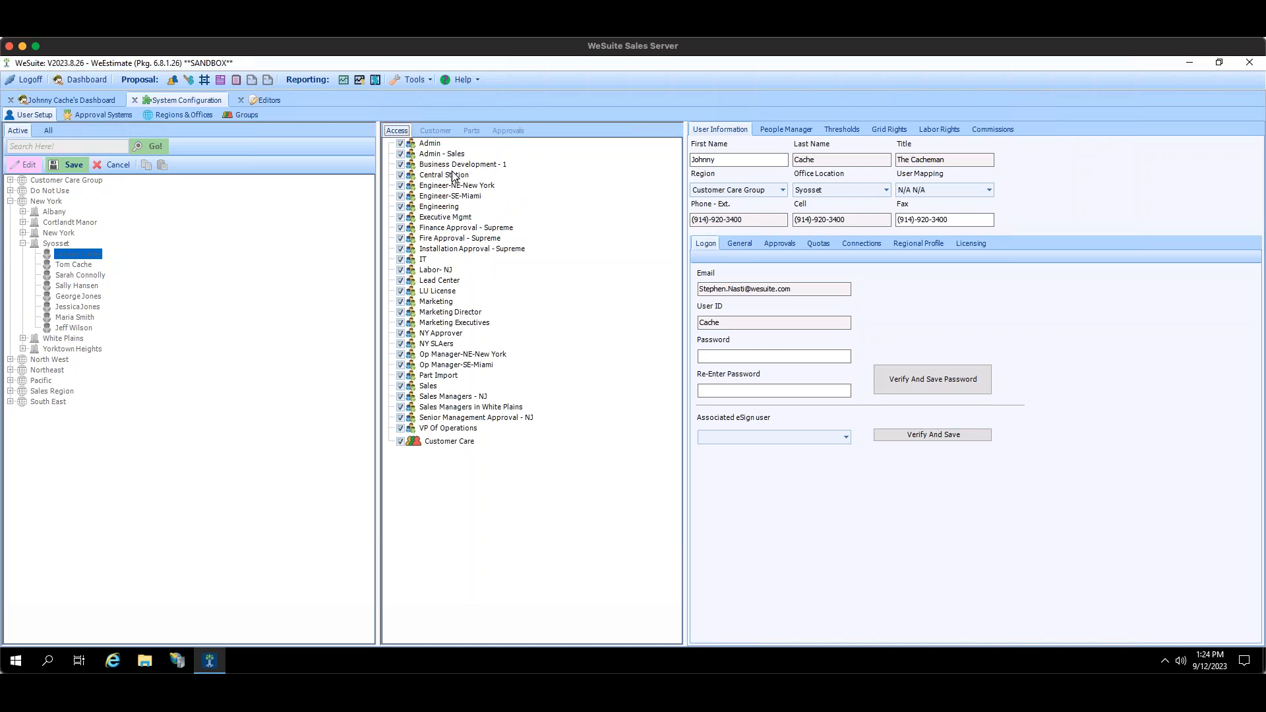
click(434, 145)
click(505, 131)
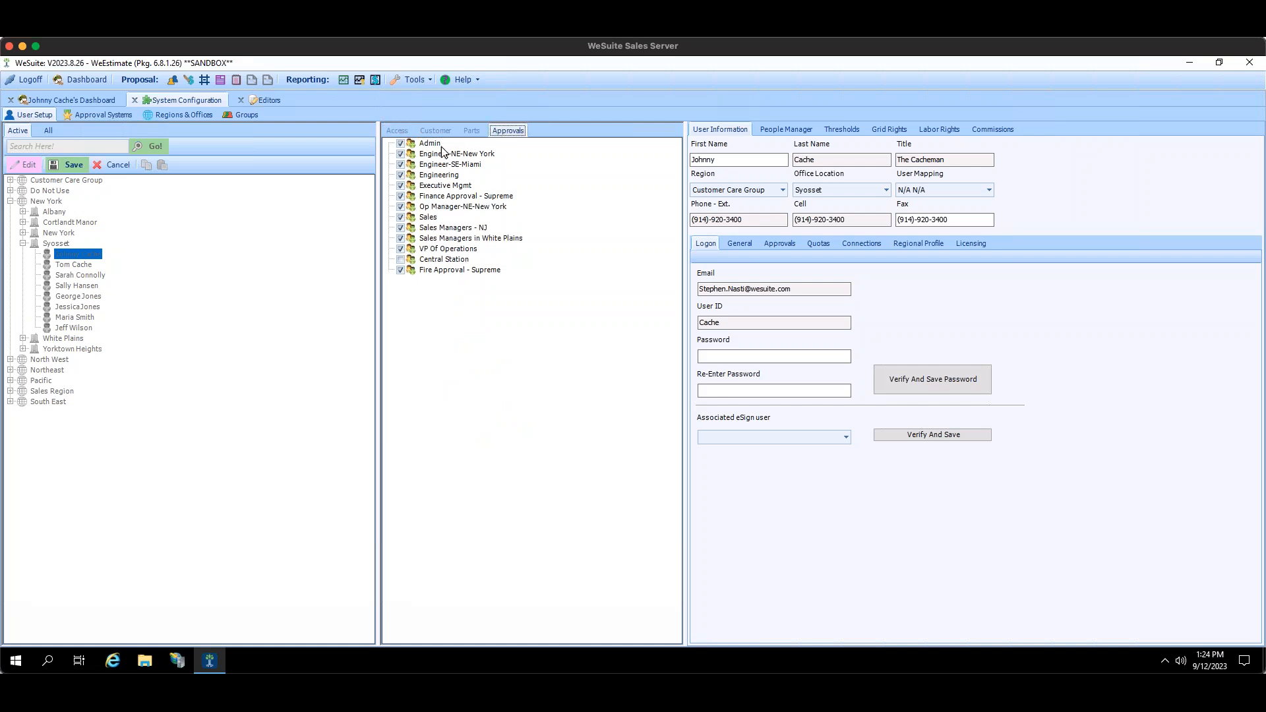
click(394, 132)
click(436, 145)
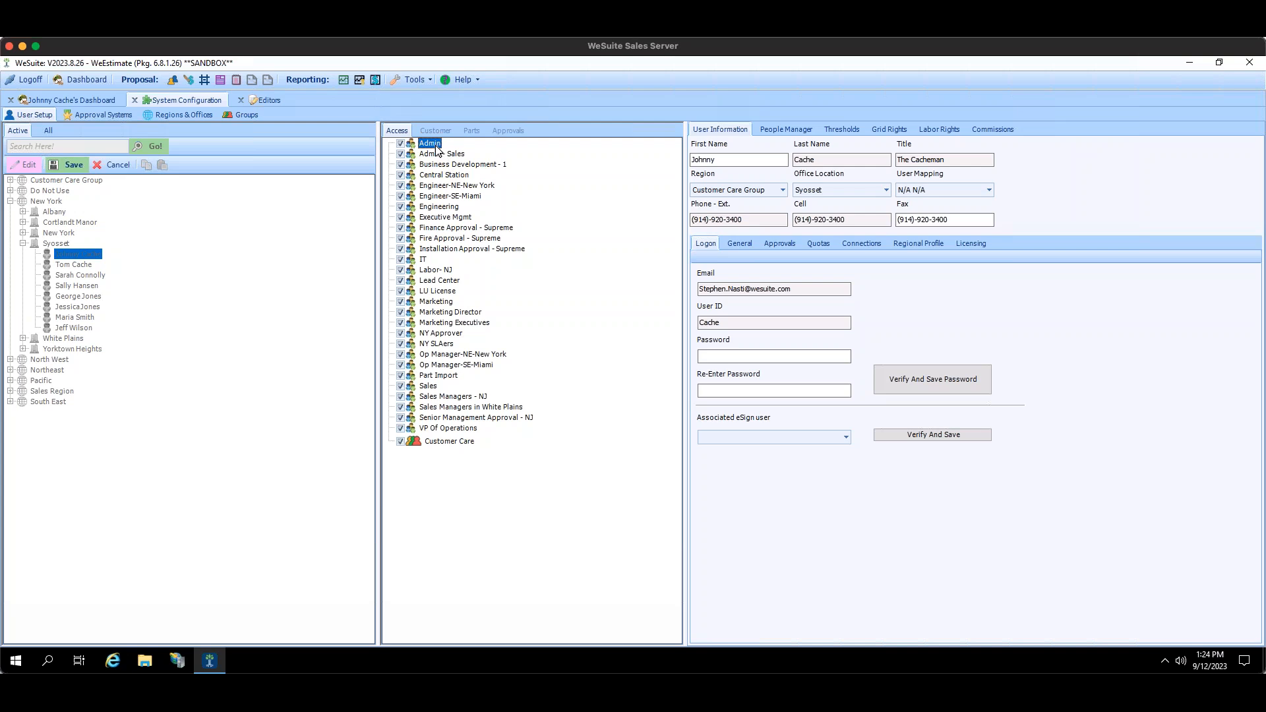
click(511, 132)
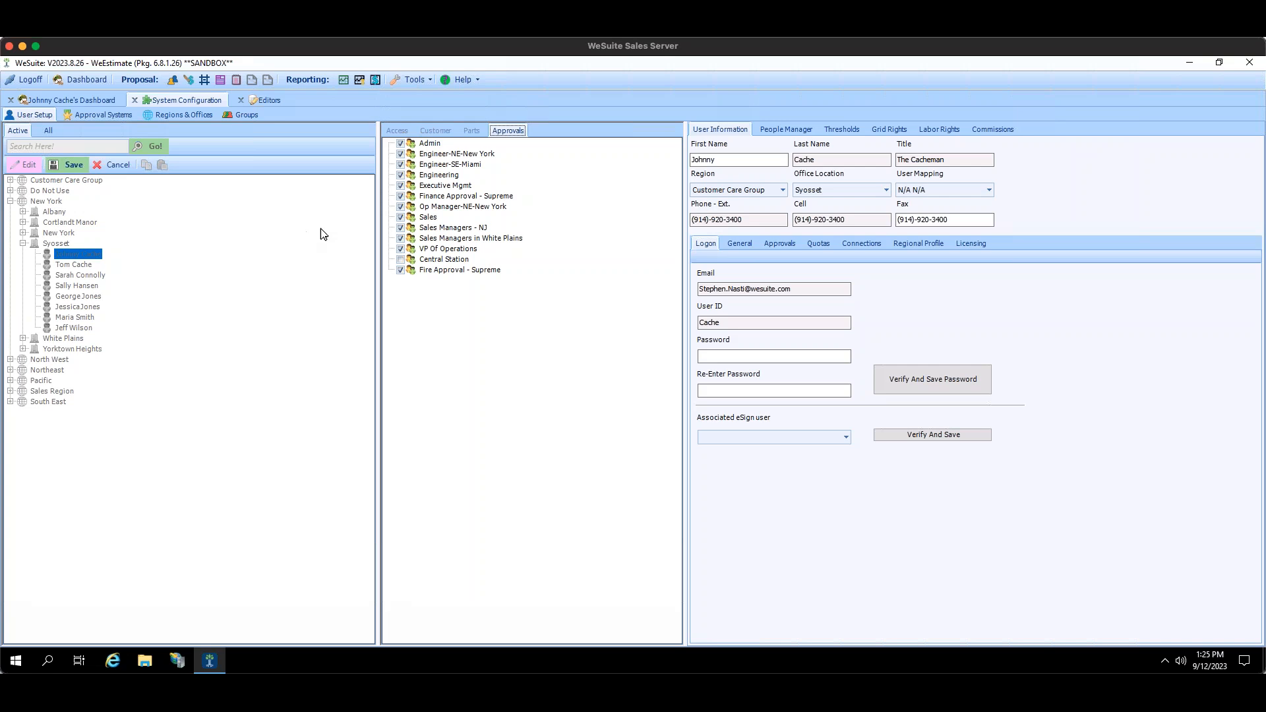
click(399, 131)
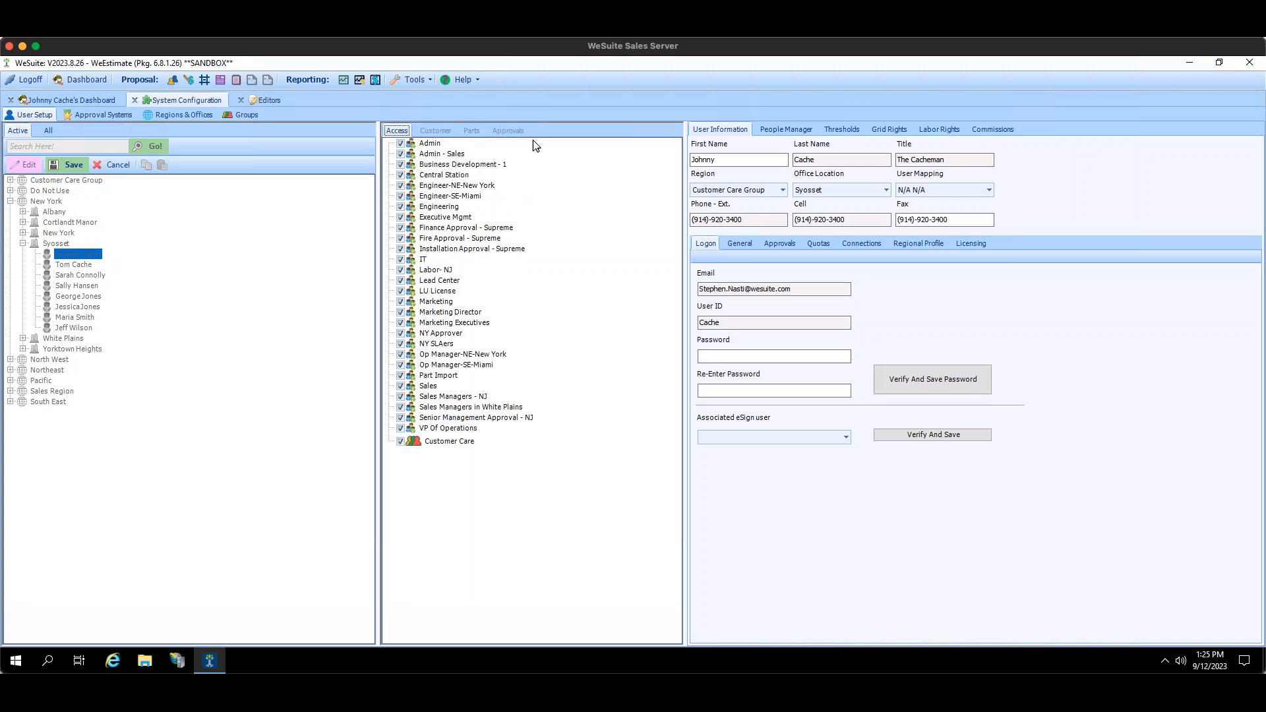
Review the user's Access groups from Admin to Business Development - 1, switching repeatedly between the Access and Approvals lists to contrast their groups.
click(428, 144)
click(433, 155)
click(439, 166)
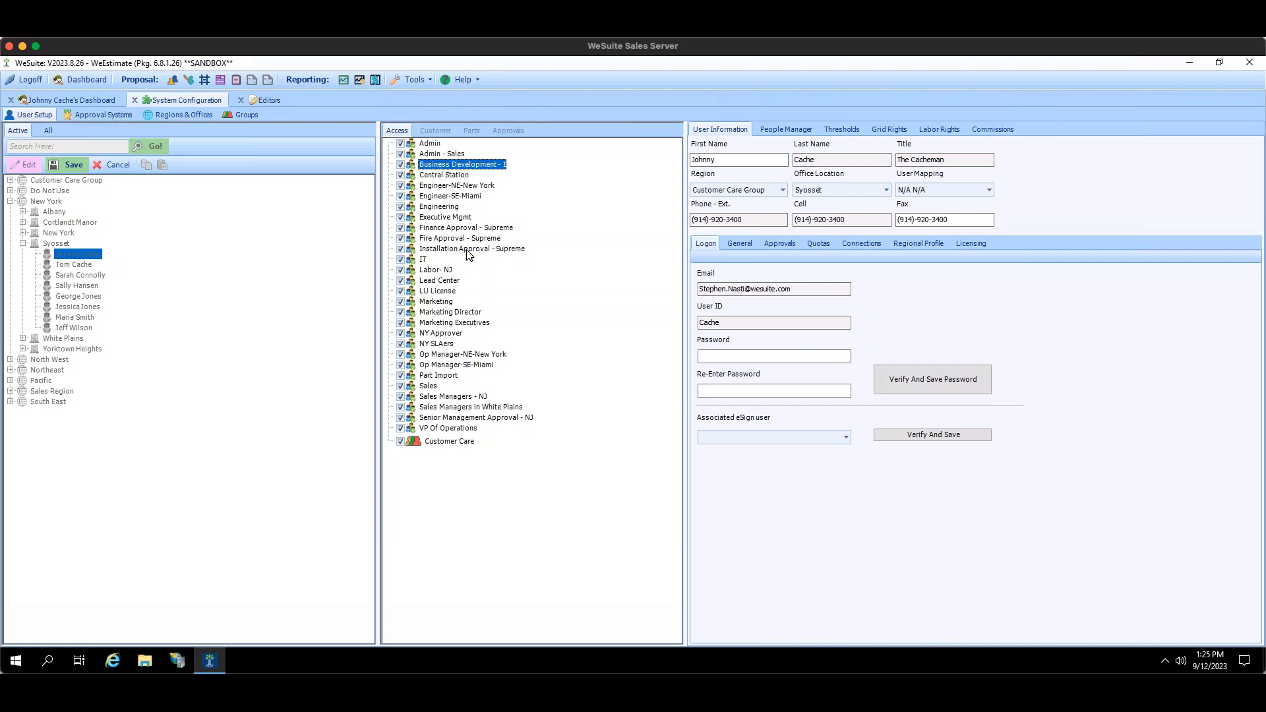
click(498, 130)
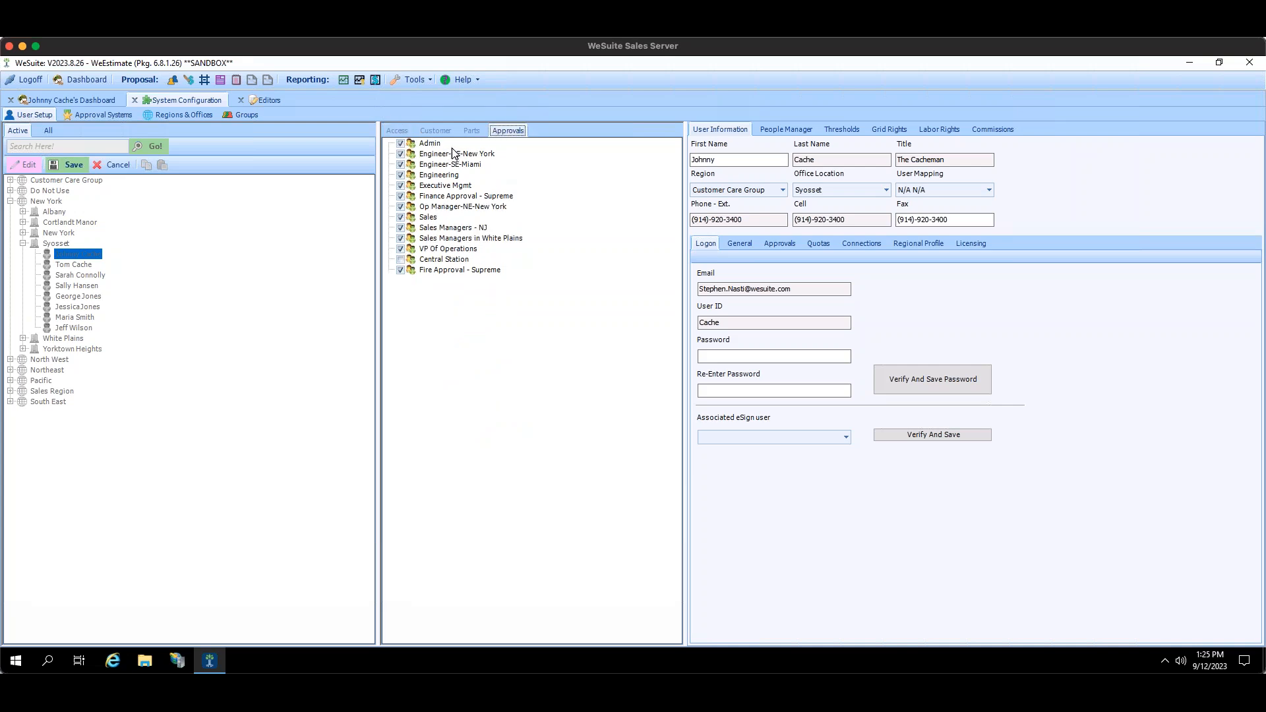
click(471, 131)
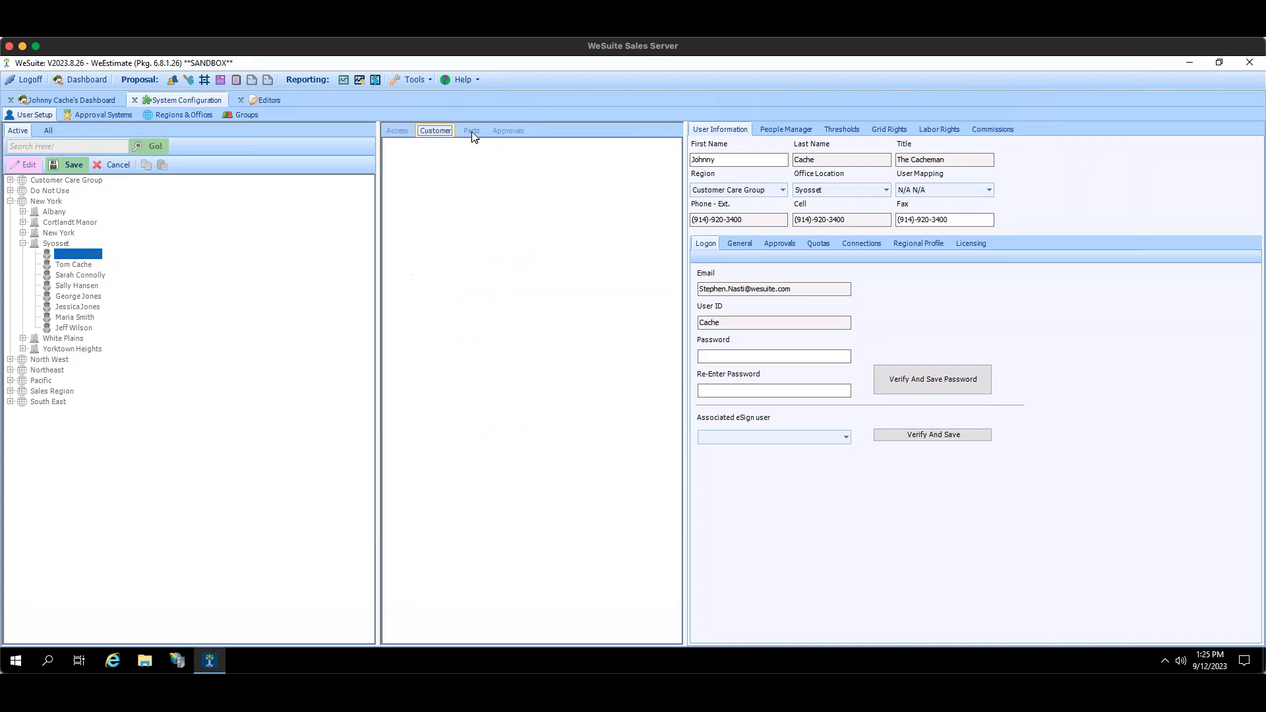
click(518, 132)
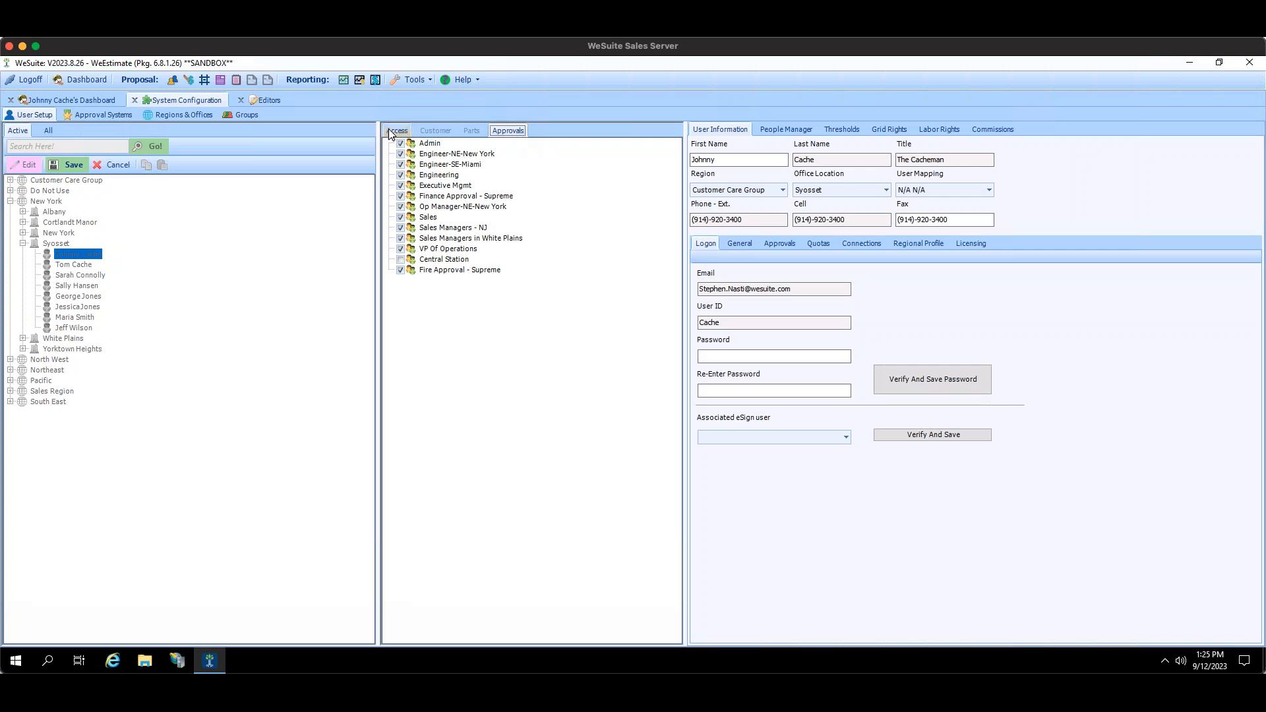
click(395, 131)
click(521, 133)
click(397, 130)
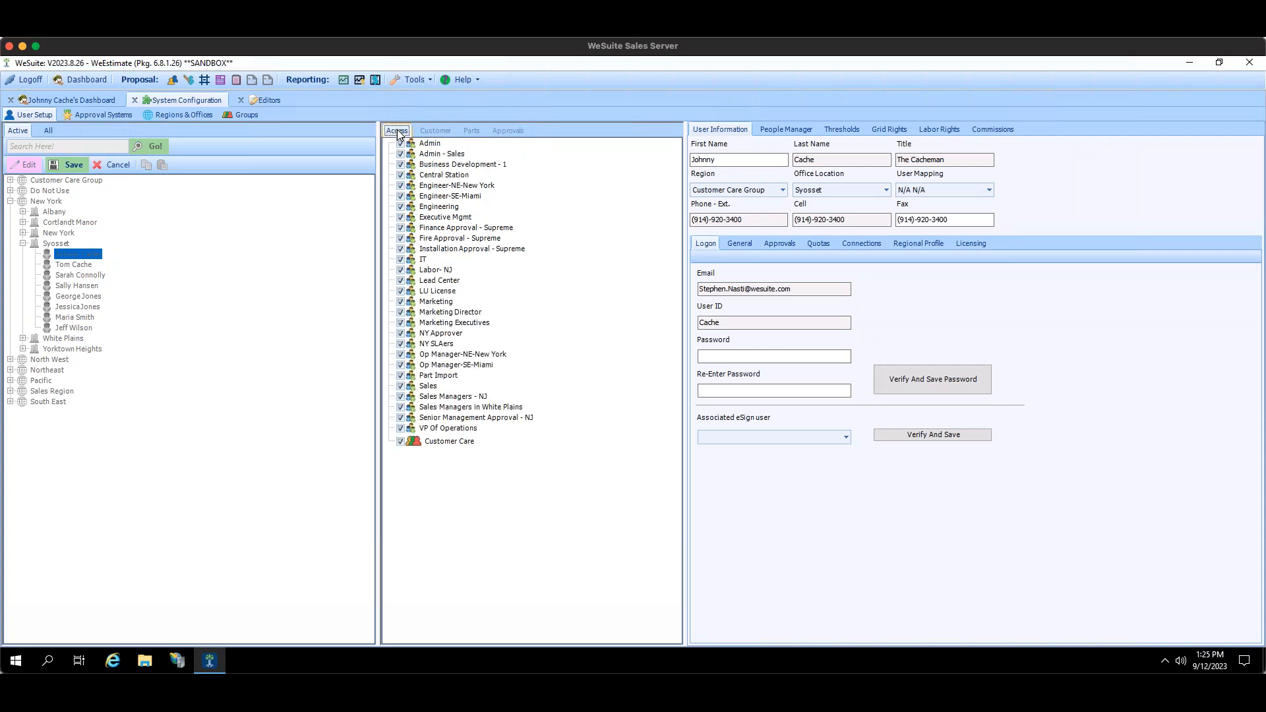
click(508, 132)
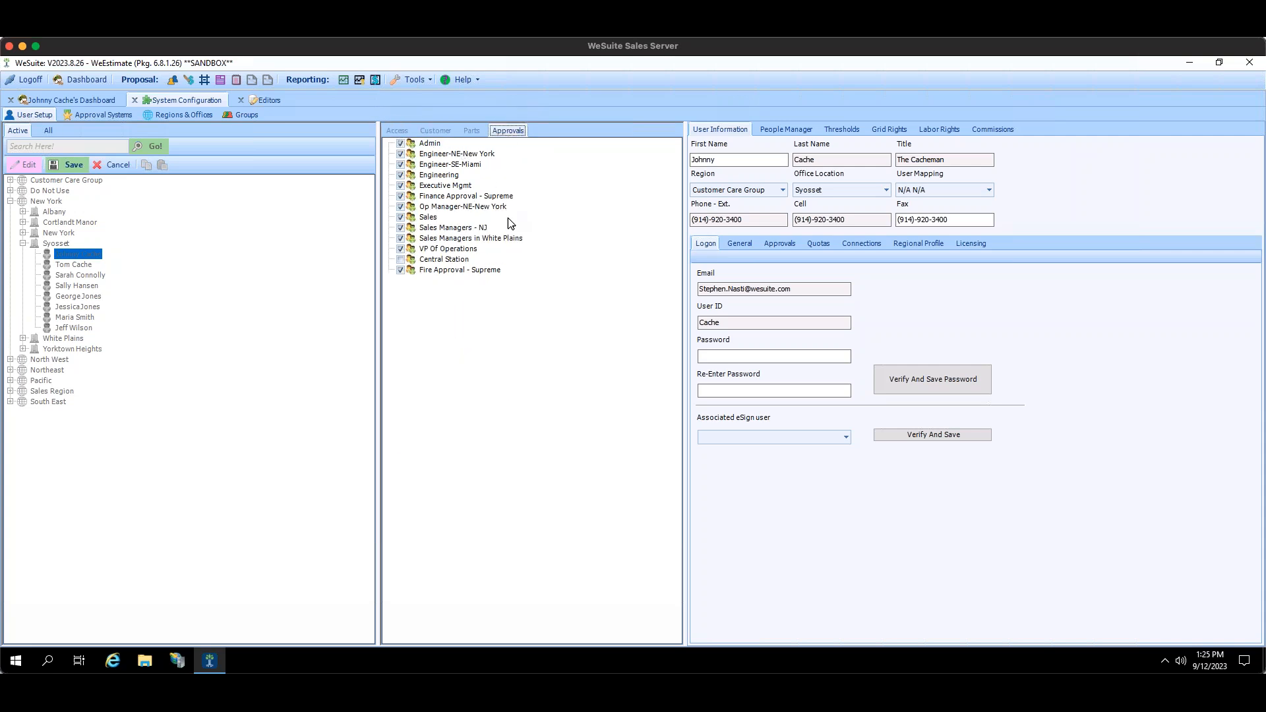
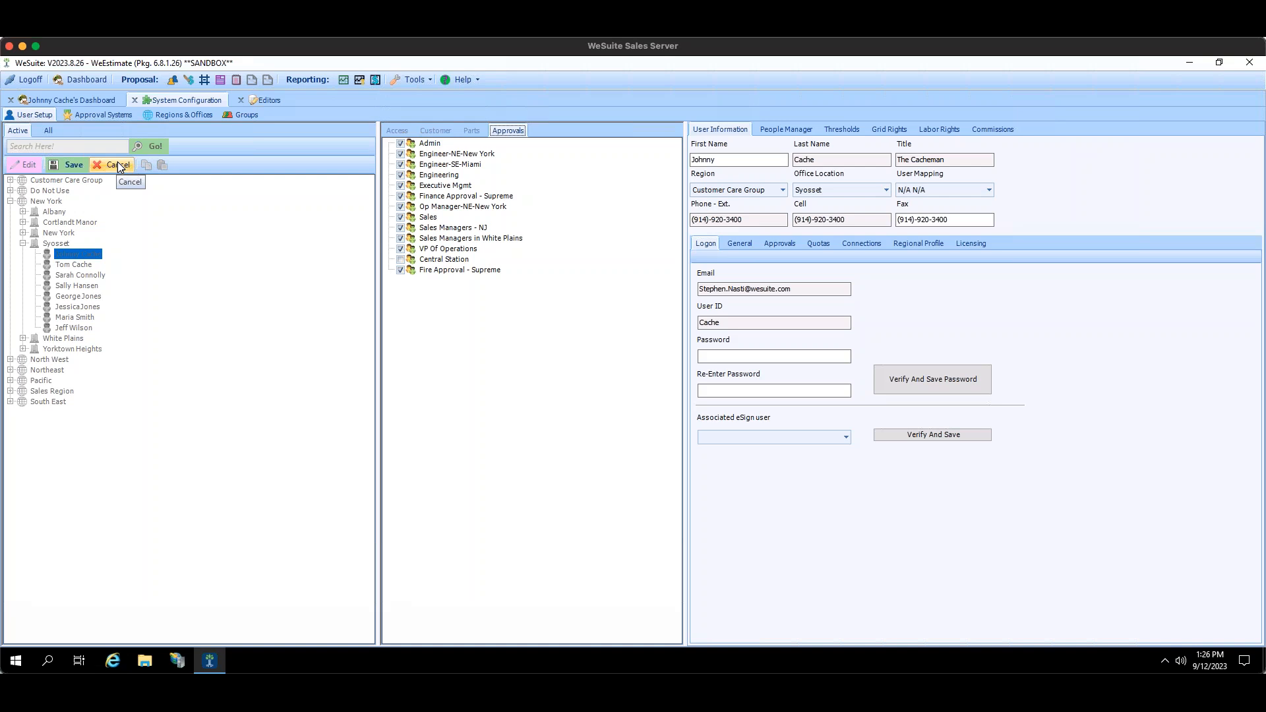
Review the people the user manages in the Albany office of the New York region, and return to the user's information.
click(779, 130)
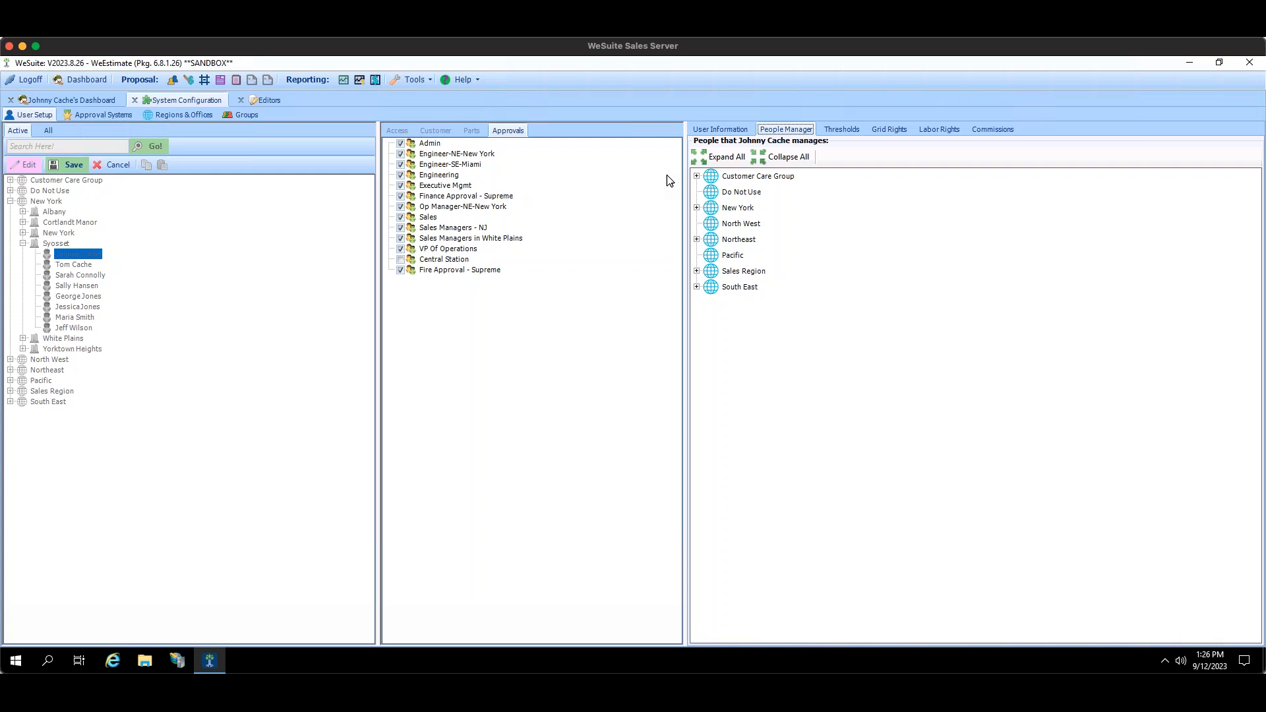
click(696, 207)
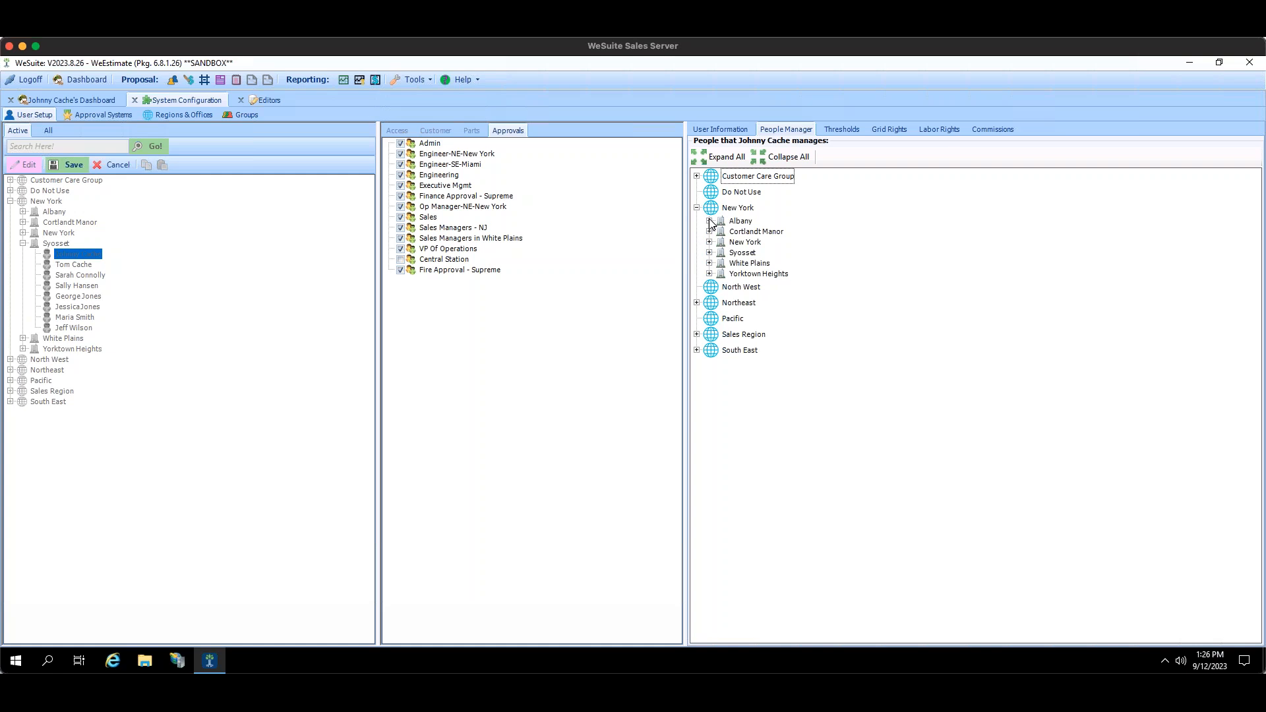
click(709, 221)
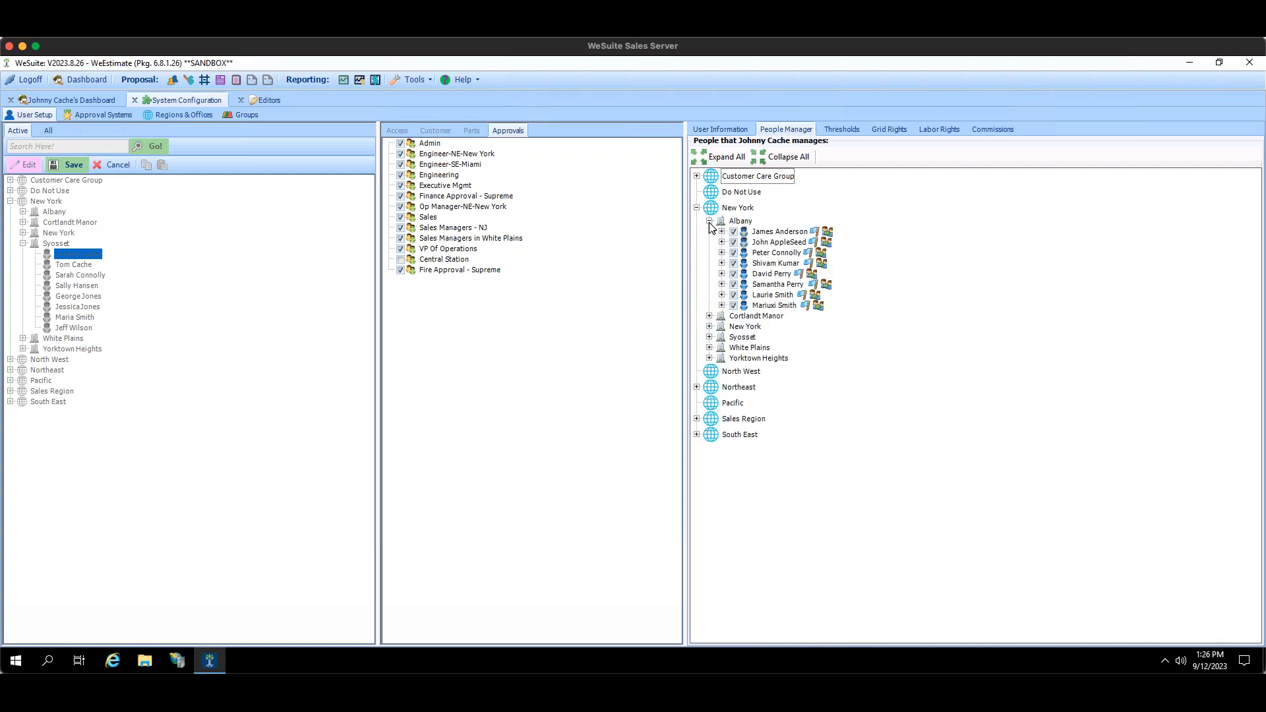
click(709, 221)
click(696, 208)
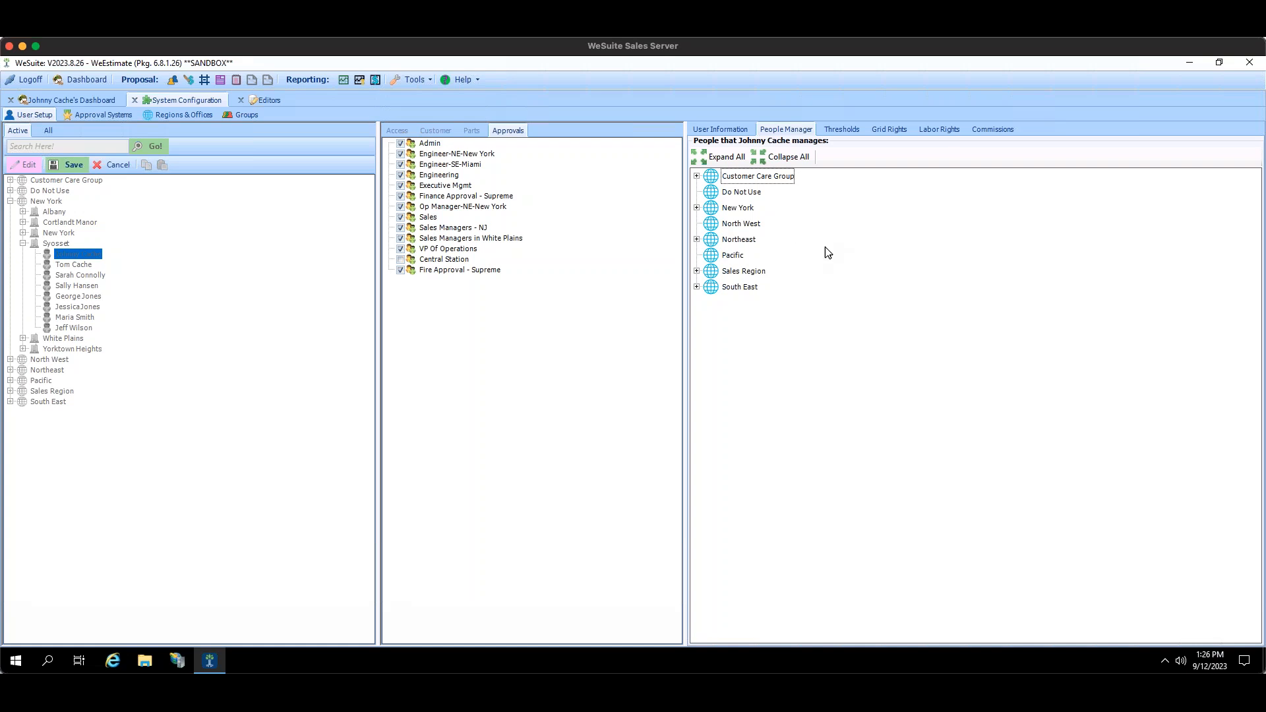
click(708, 130)
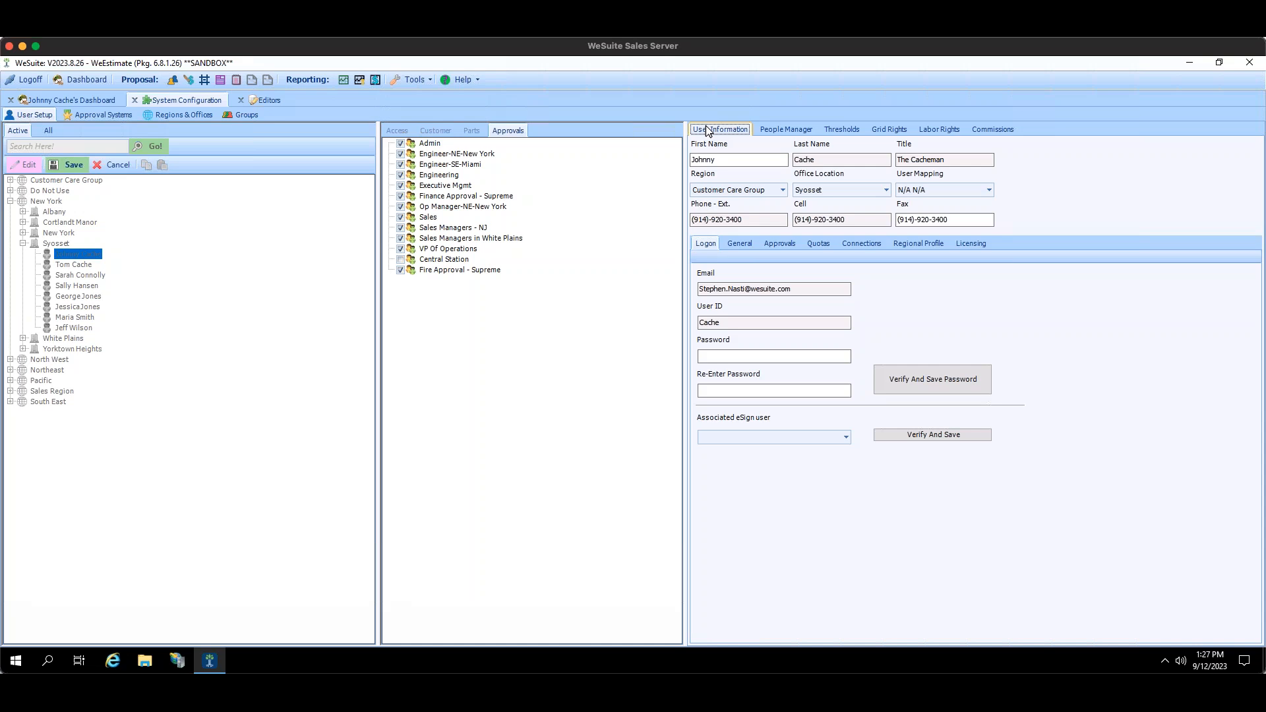
View the user's Equipment Grid Rights and the Global Grid Rights in Program Options, and return to the user's setup.
click(888, 131)
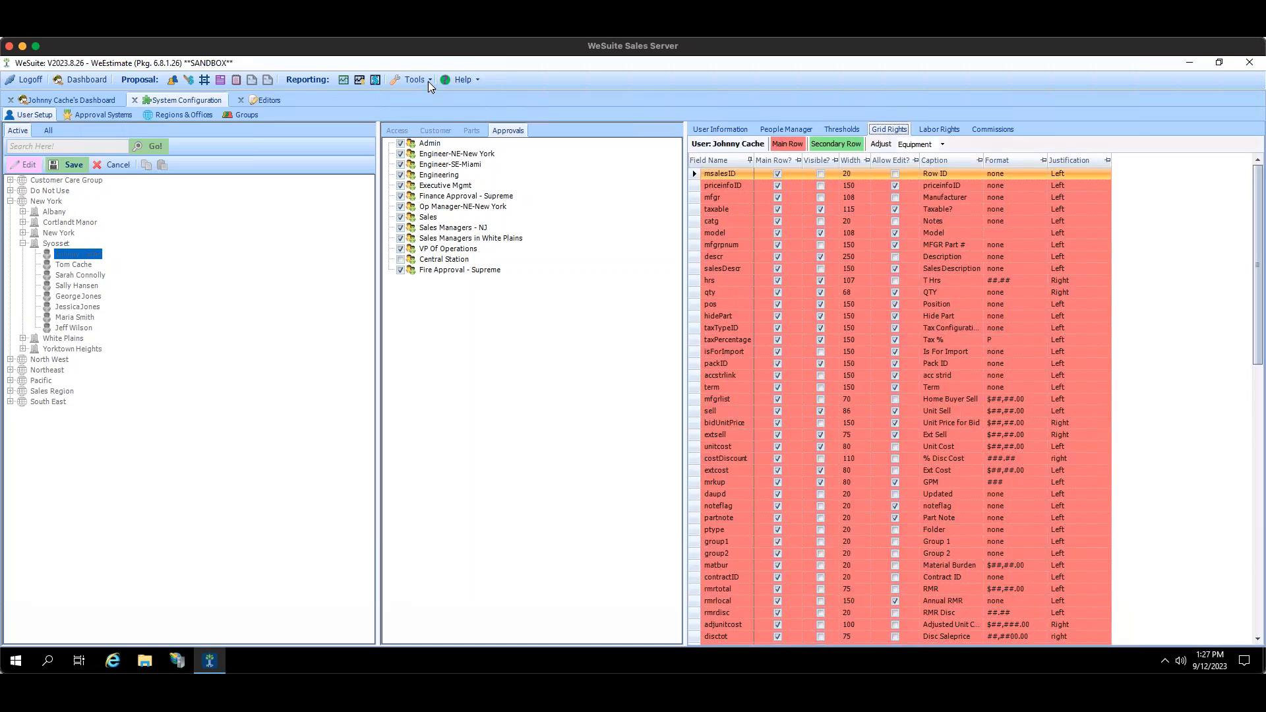
click(427, 82)
click(445, 216)
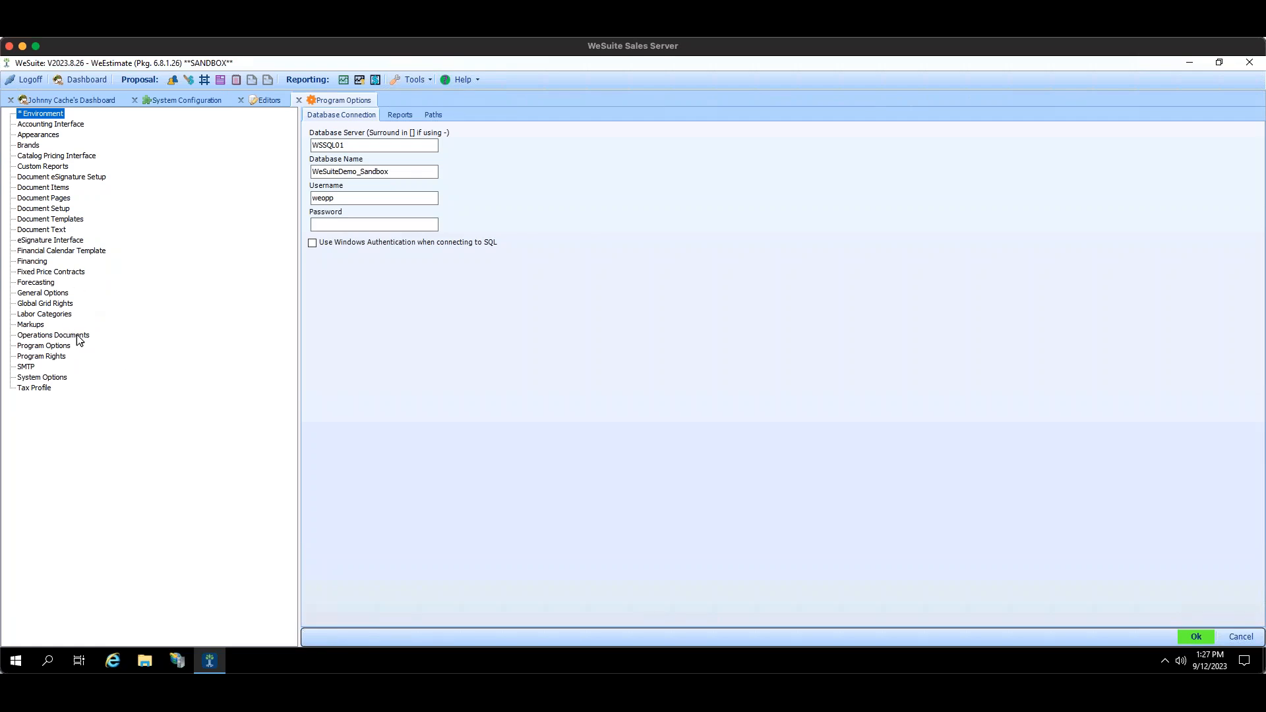
click(65, 306)
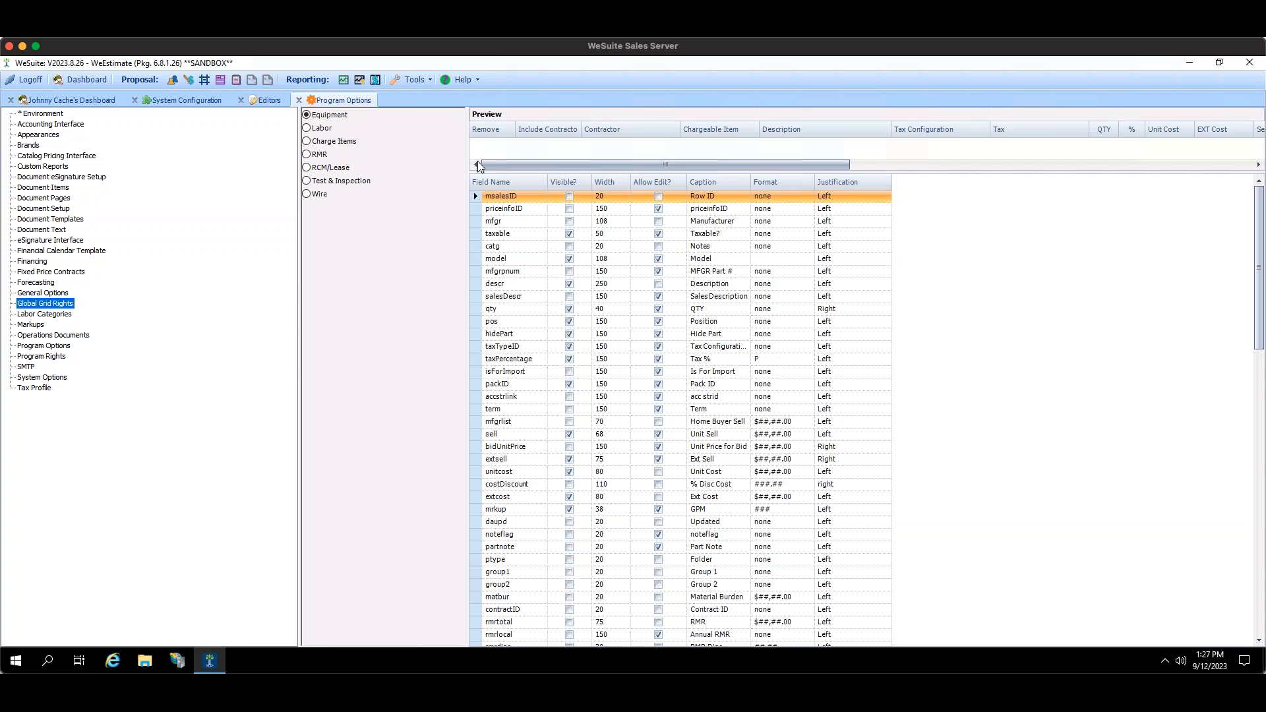
click(181, 100)
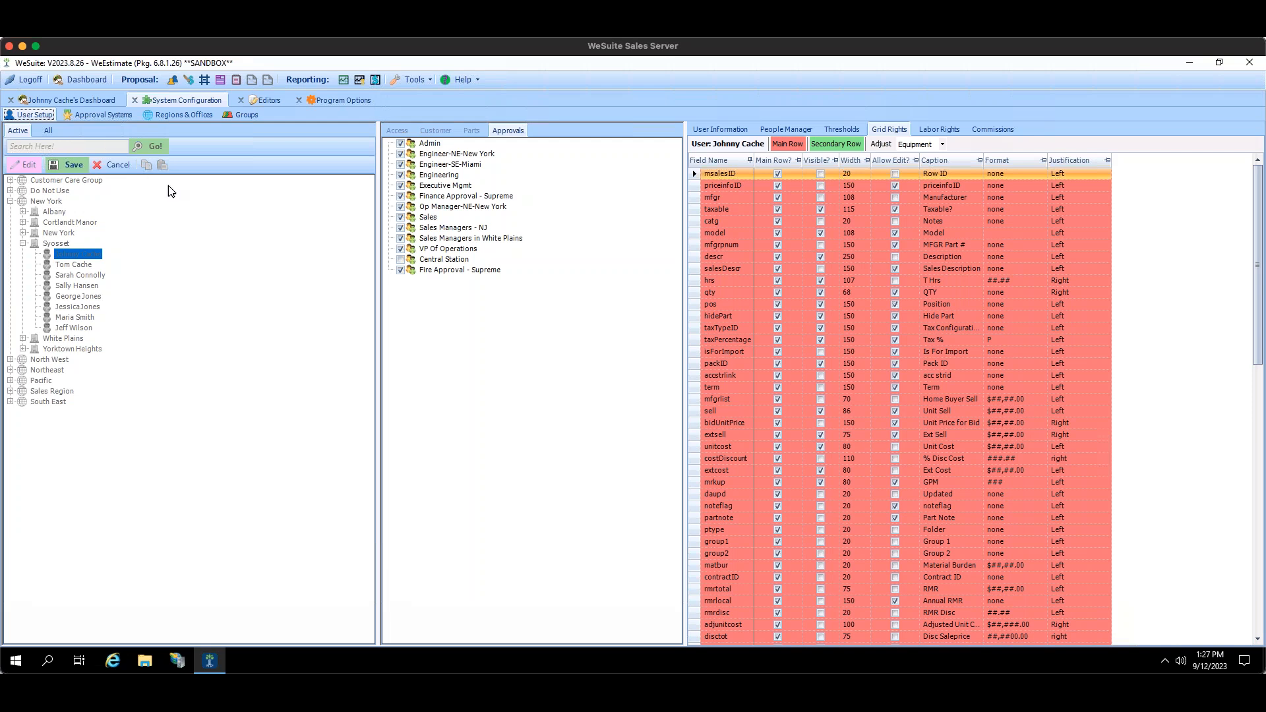
Examine the grid types available for adjustment in the user's Grid Rights and the taxable field of the Equipment grid.
click(942, 142)
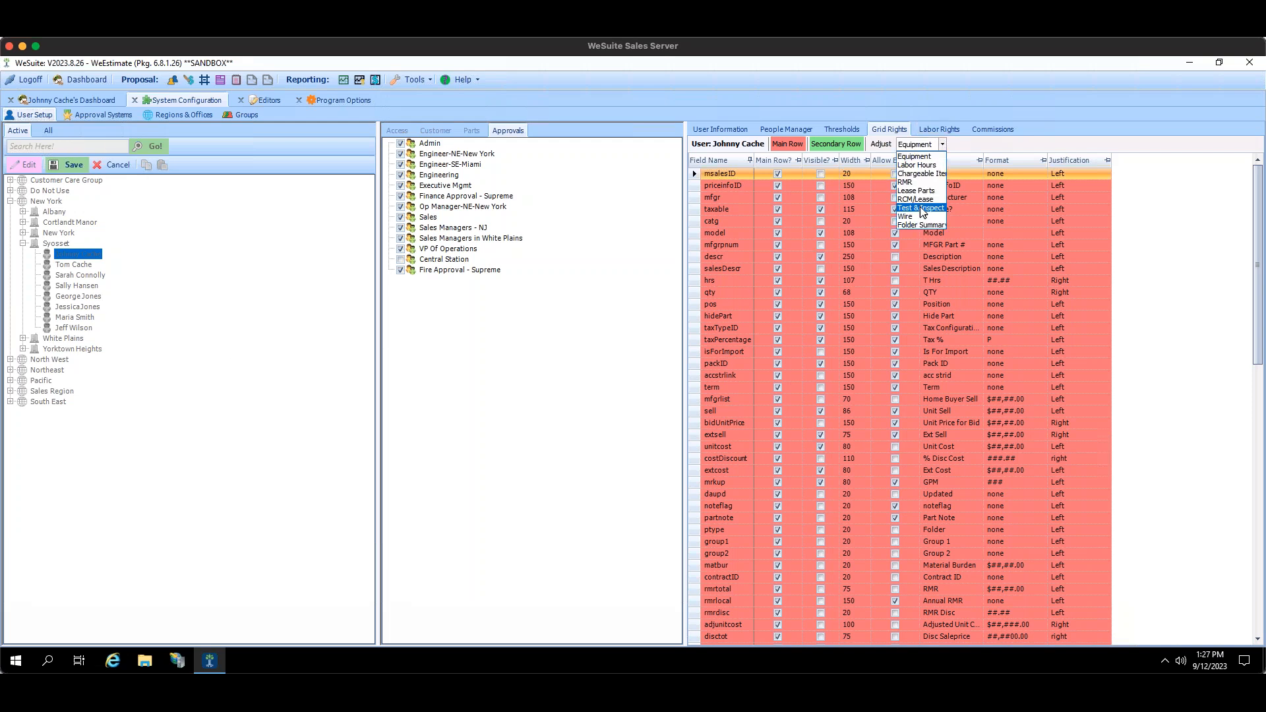
click(1007, 139)
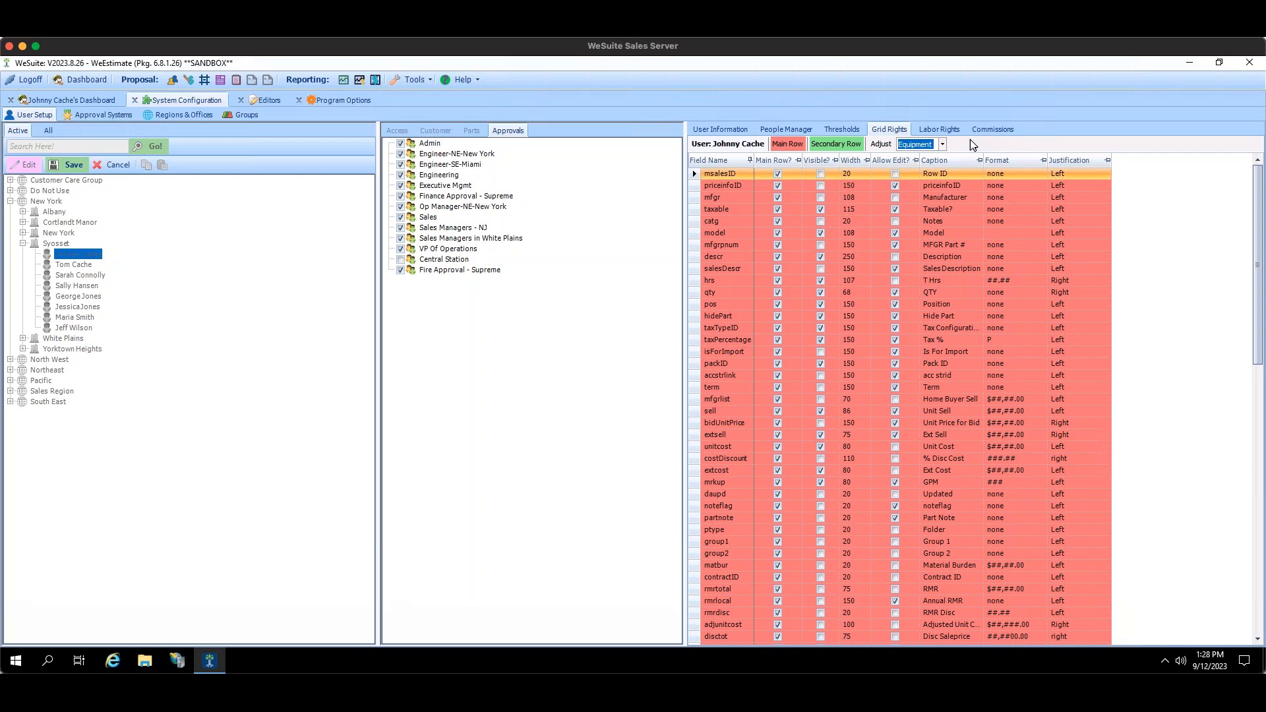
click(693, 209)
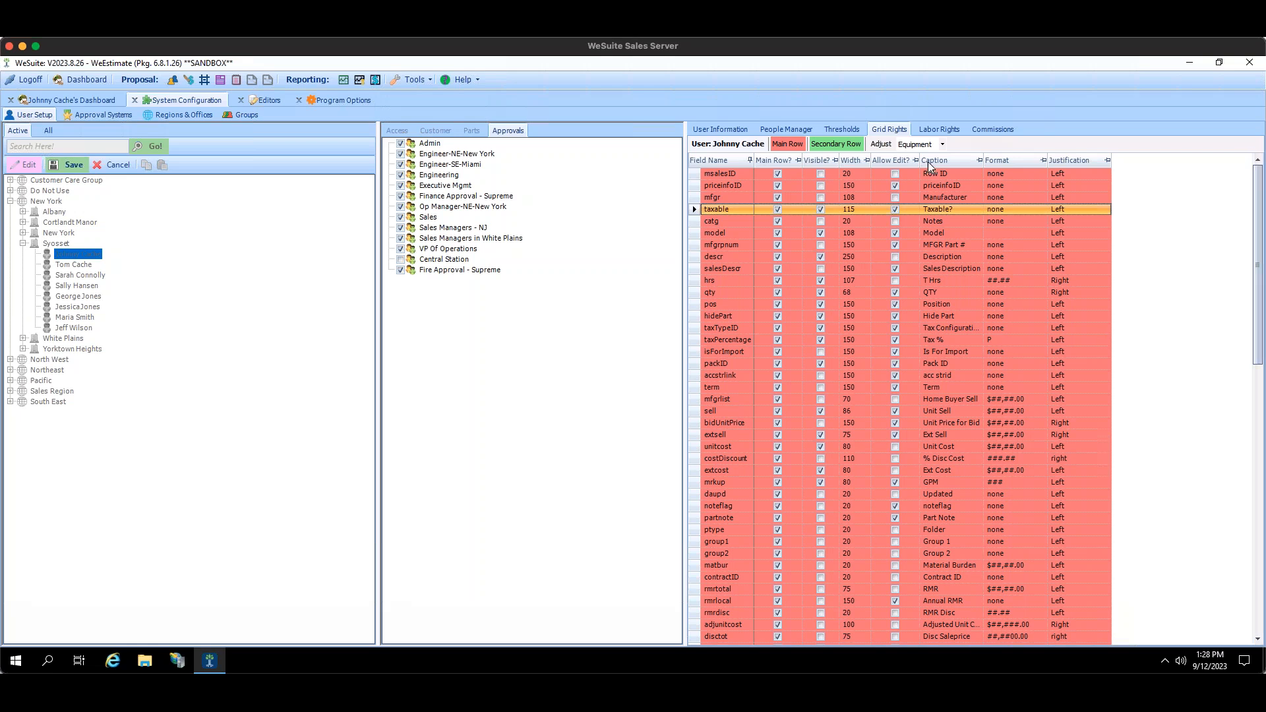
click(947, 145)
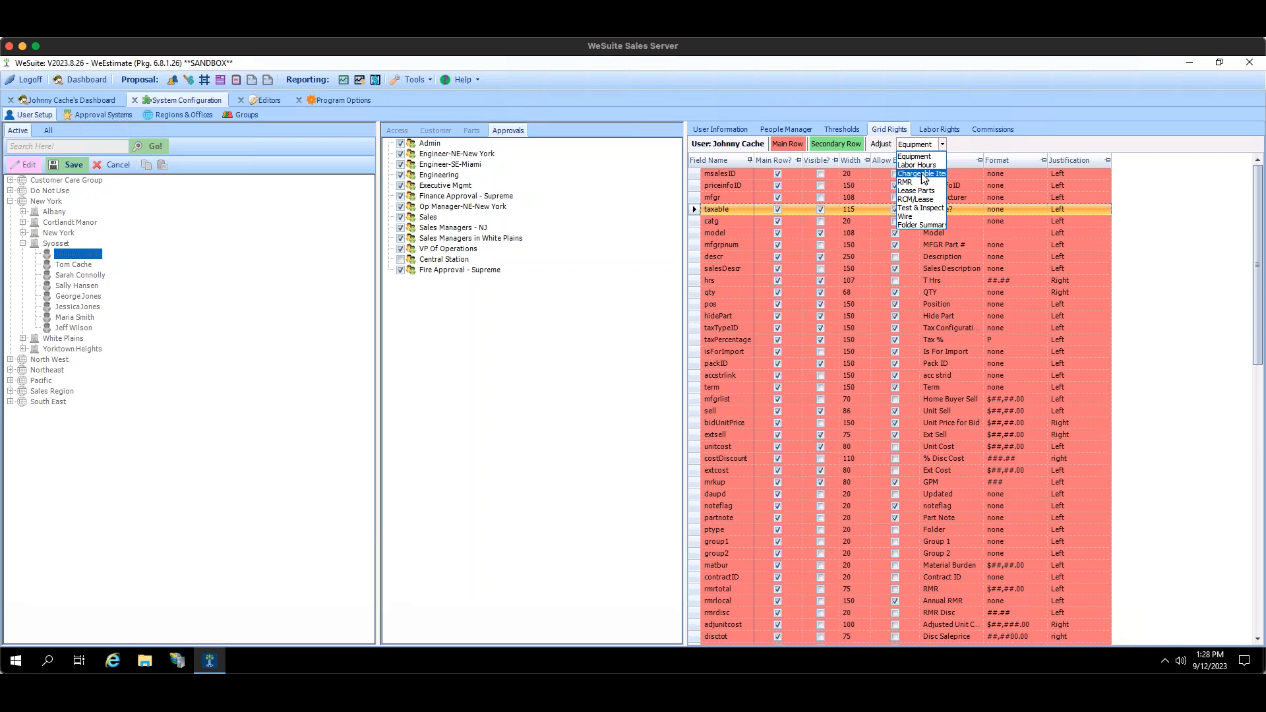
Open the estimate of the most recent Glenn's Gardens project listed under My Proposals on the dashboard.
click(80, 104)
click(44, 191)
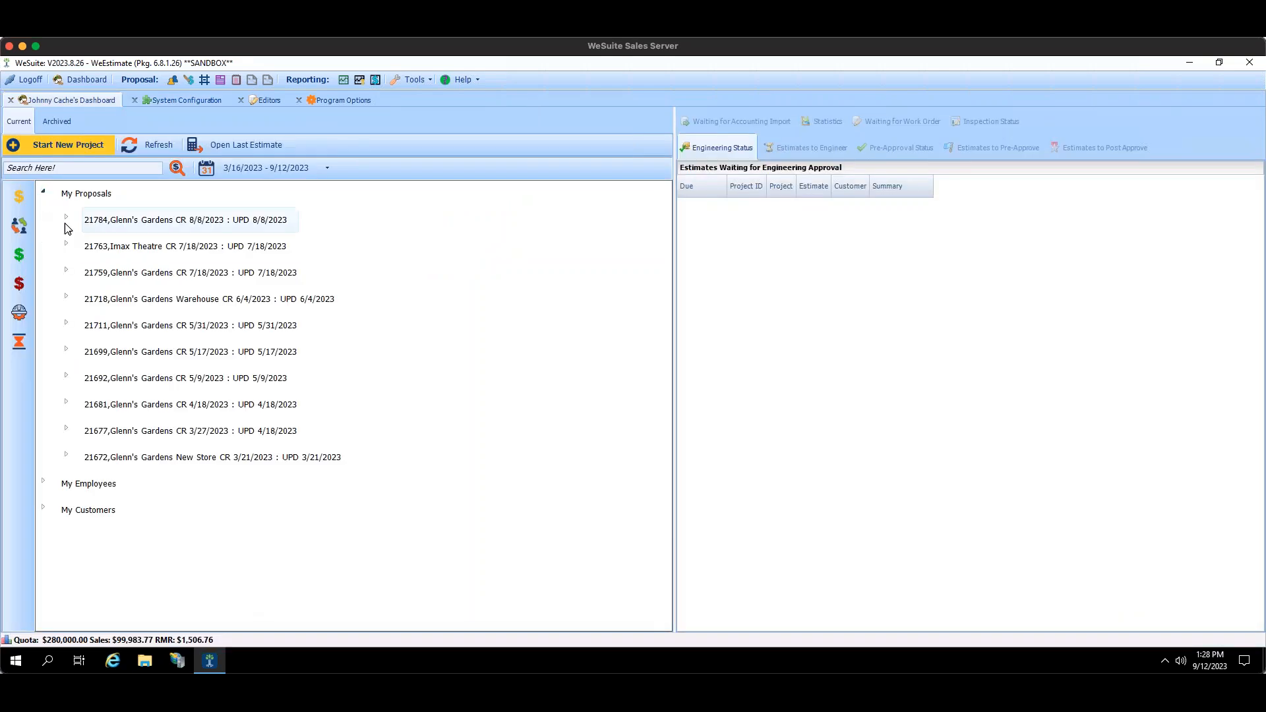
click(66, 218)
double_click(162, 275)
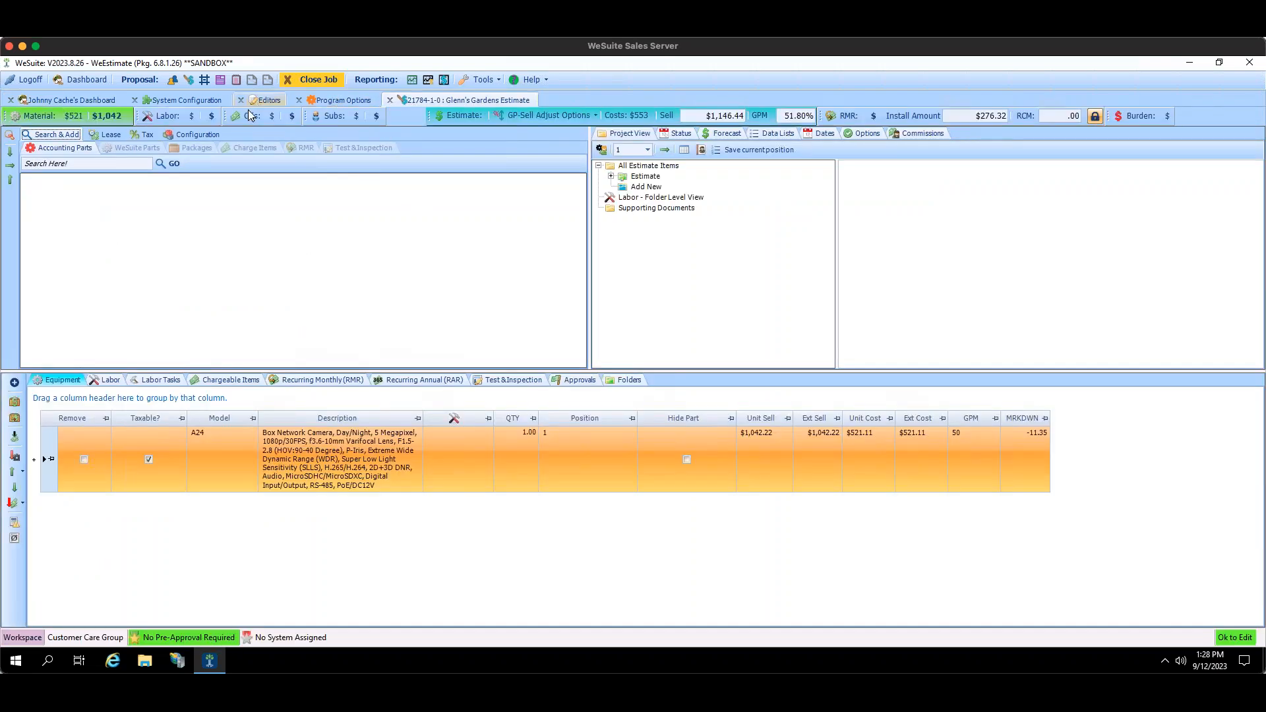
Compare the estimate's Equipment columns with the main-row fields in the user's Grid Rights and with the Global Grid Rights.
click(195, 102)
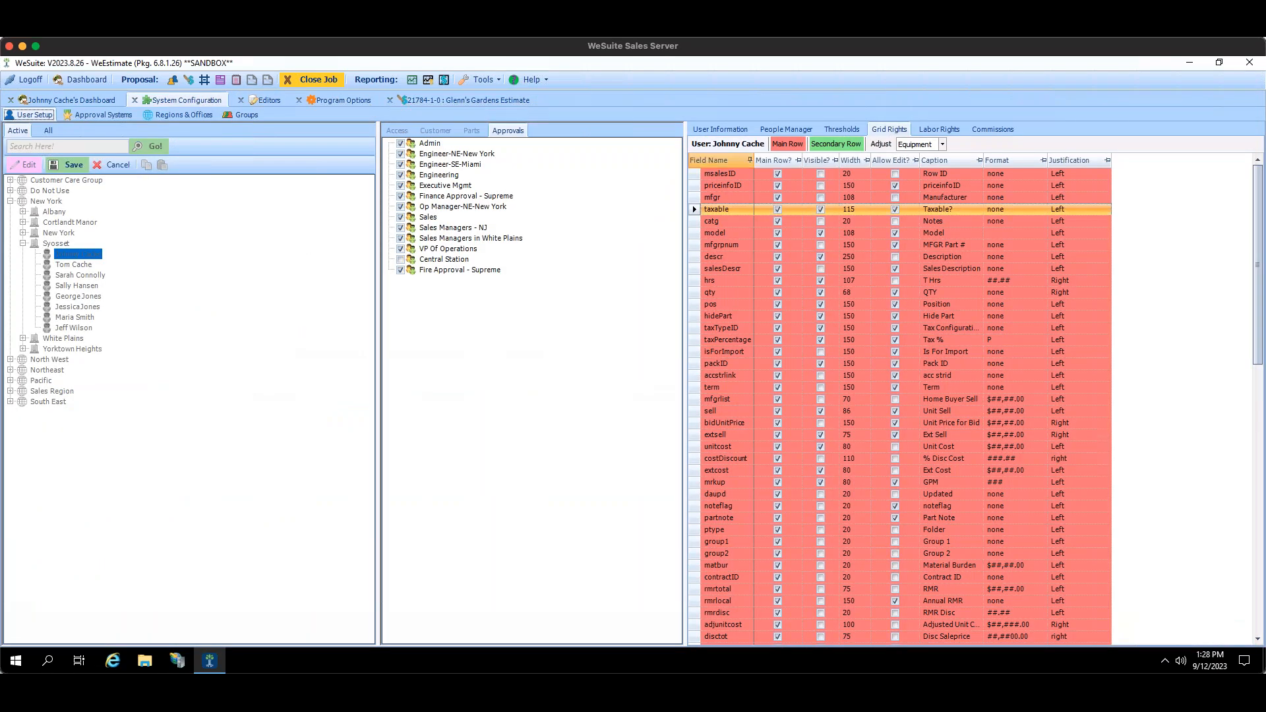
drag(1257, 178, 1258, 247)
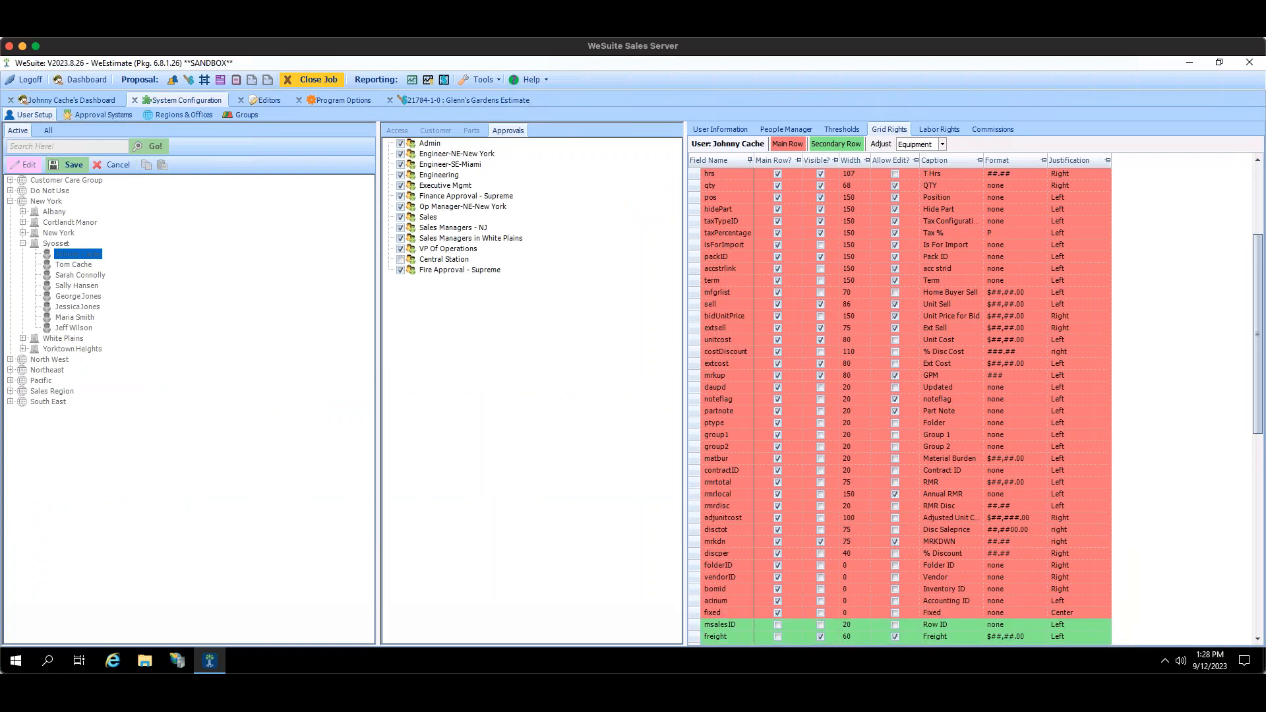
click(451, 99)
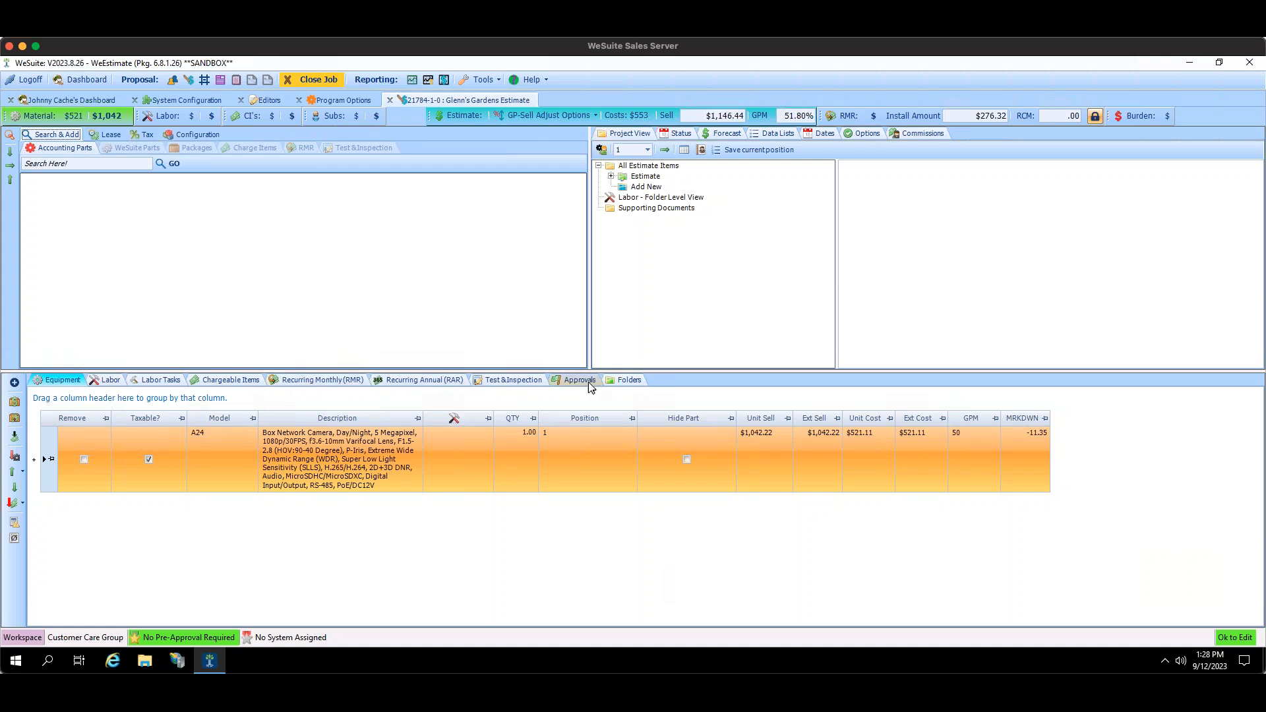
click(338, 101)
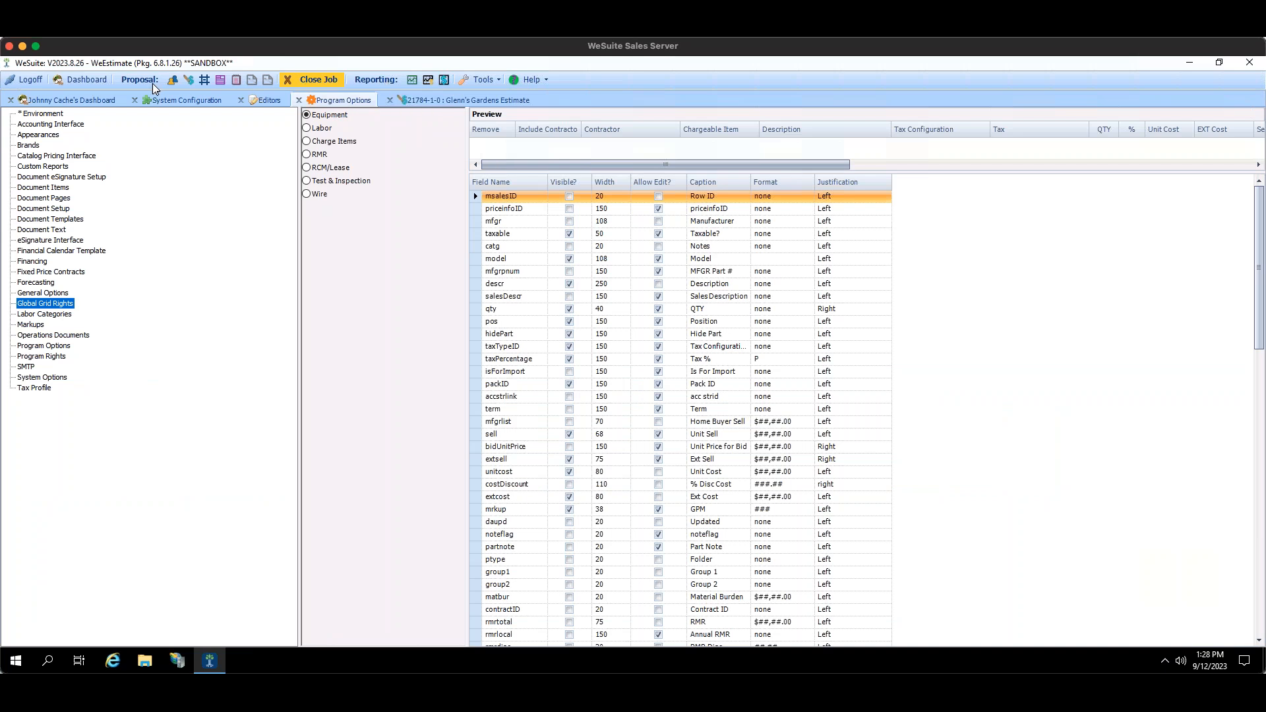
click(158, 98)
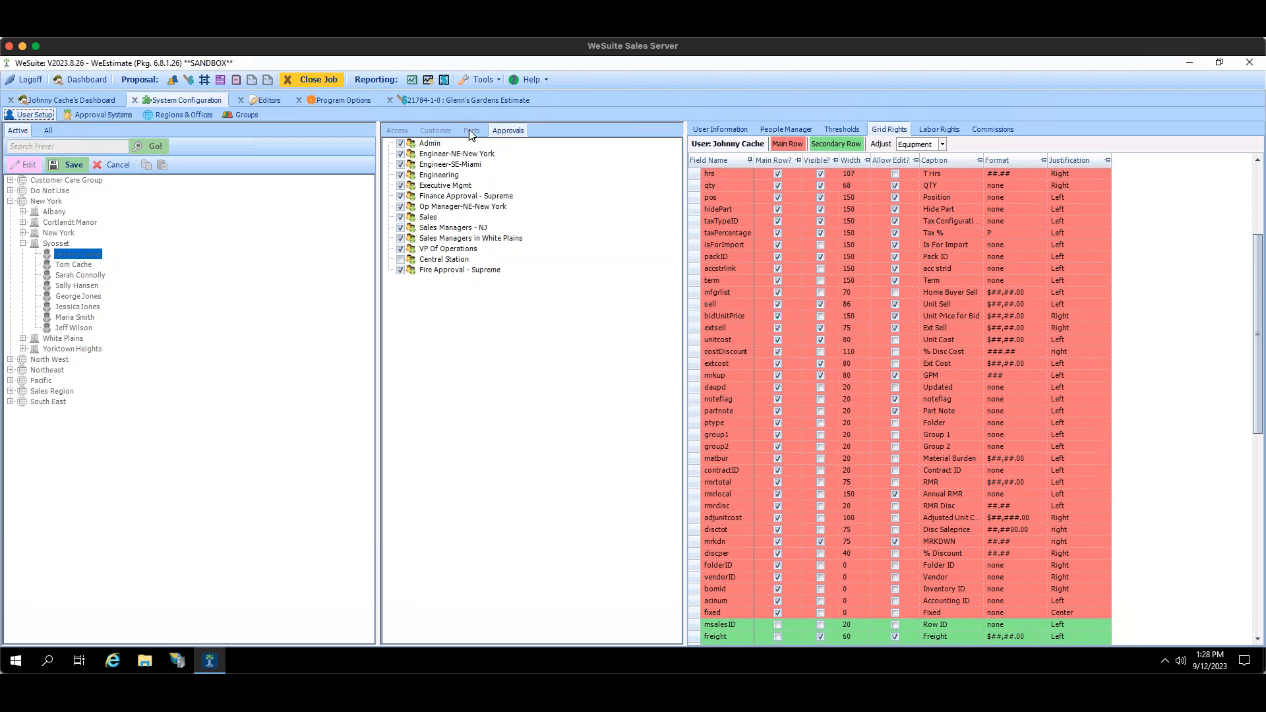
click(469, 101)
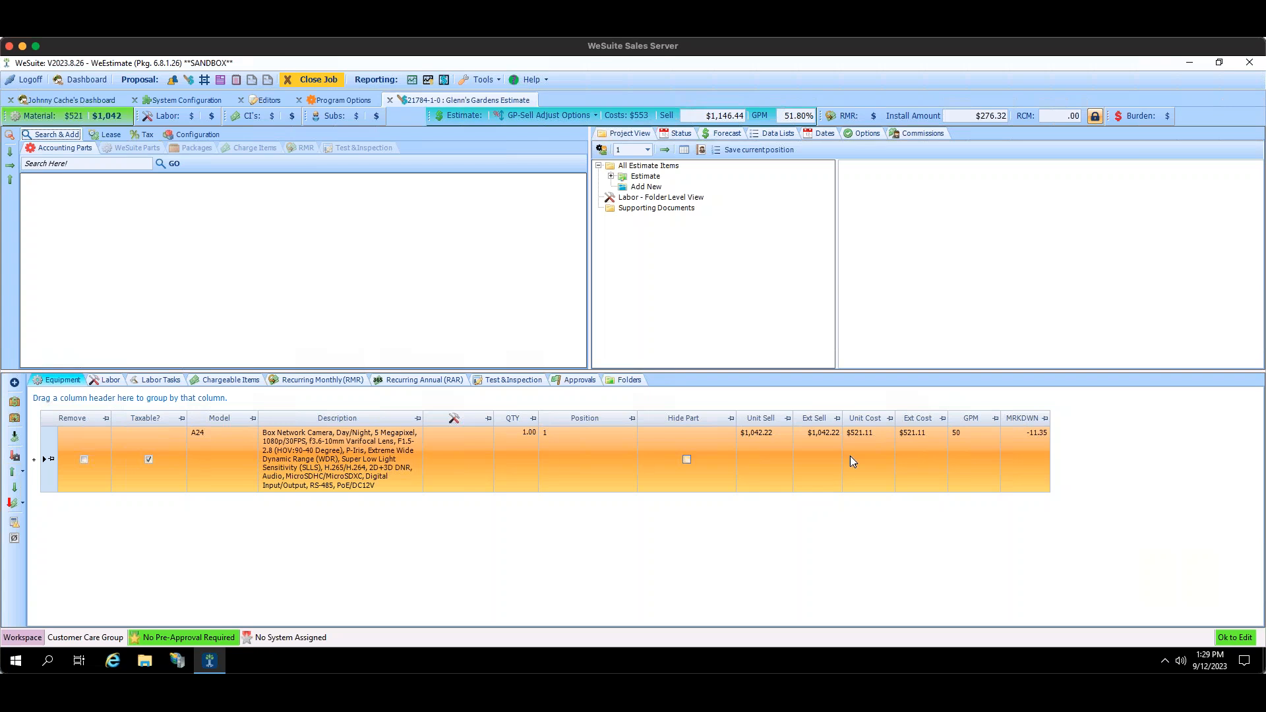
Review the secondary-row fields in the user's Grid Rights and expand the A24 camera's secondary row in the estimate for comparison.
click(184, 100)
drag(1257, 353, 1257, 459)
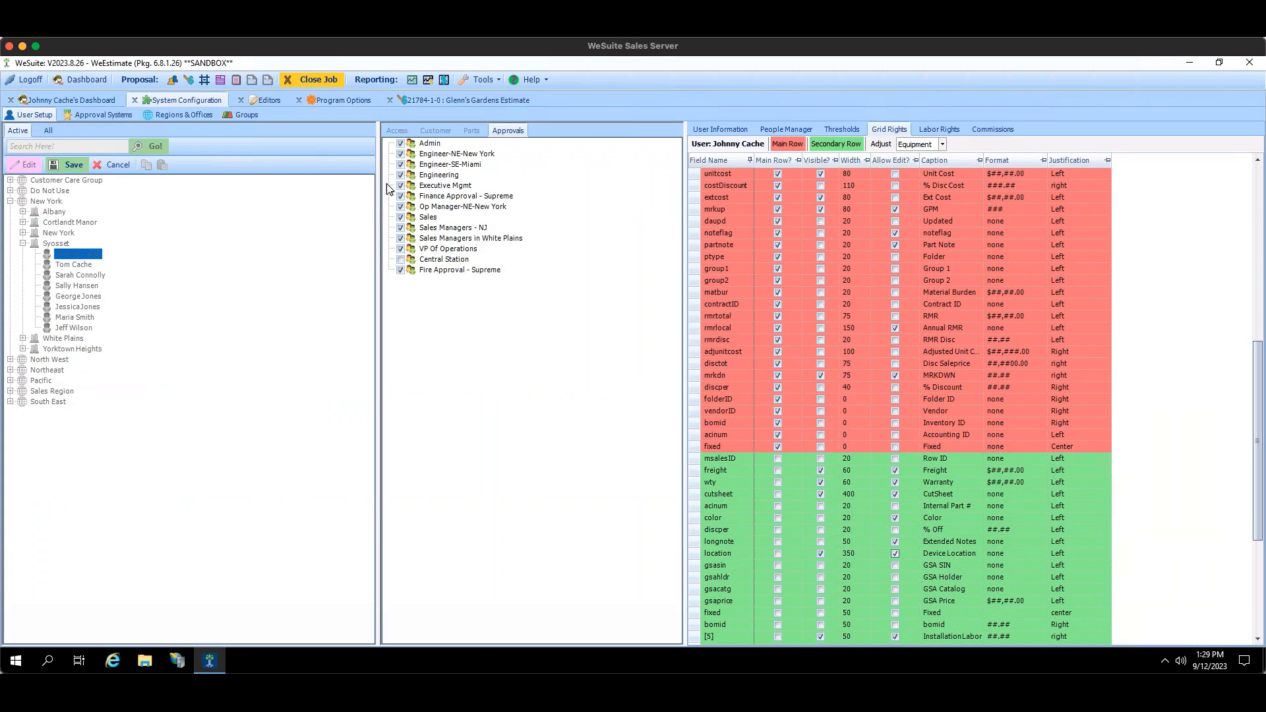
click(516, 103)
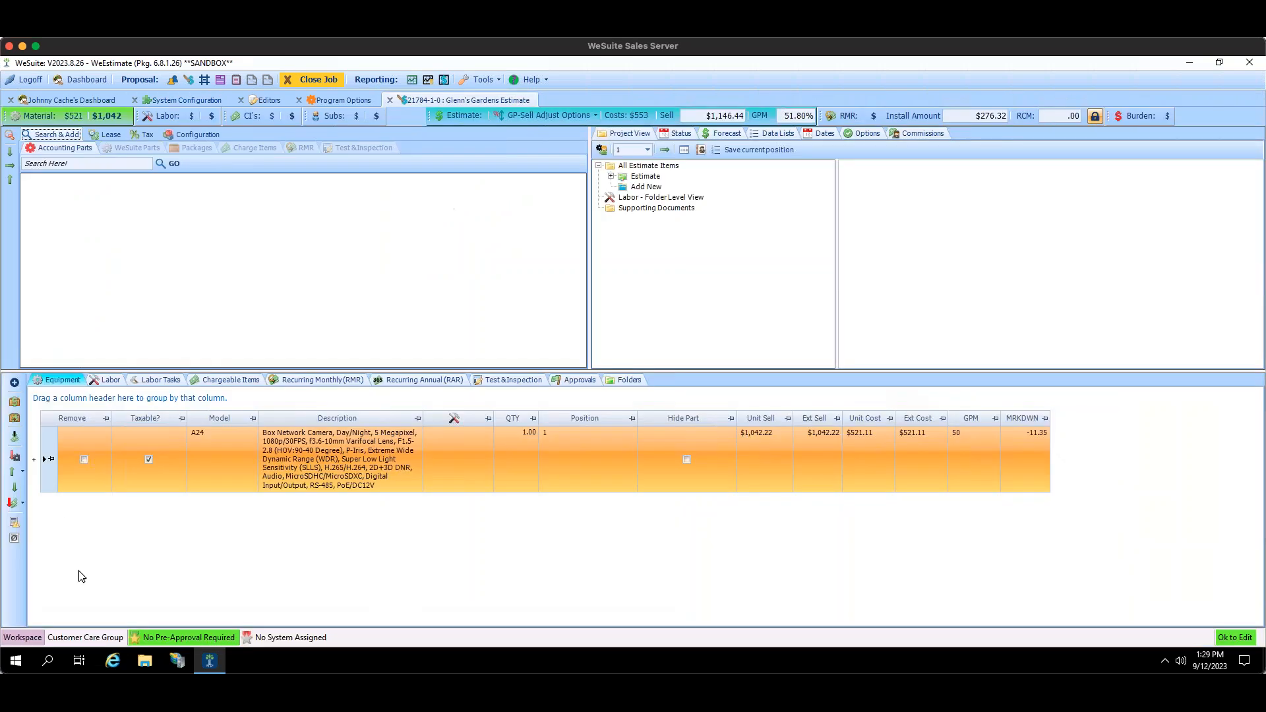
click(33, 459)
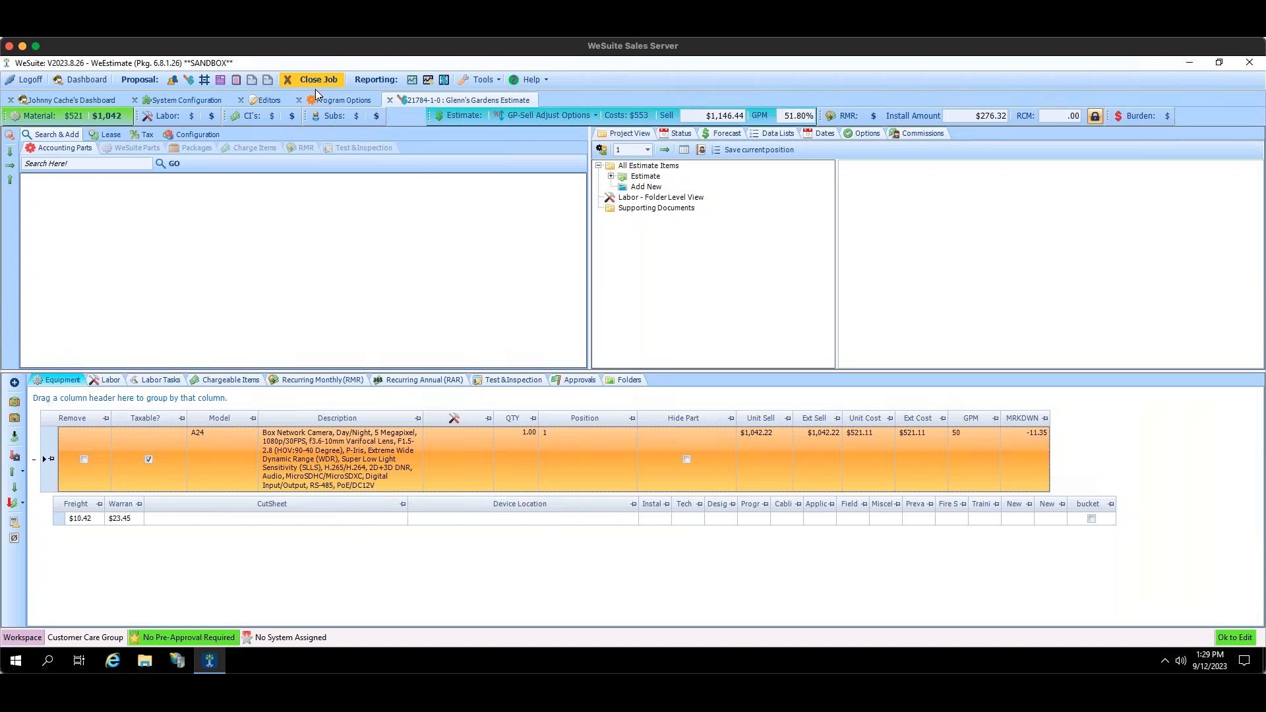
click(184, 101)
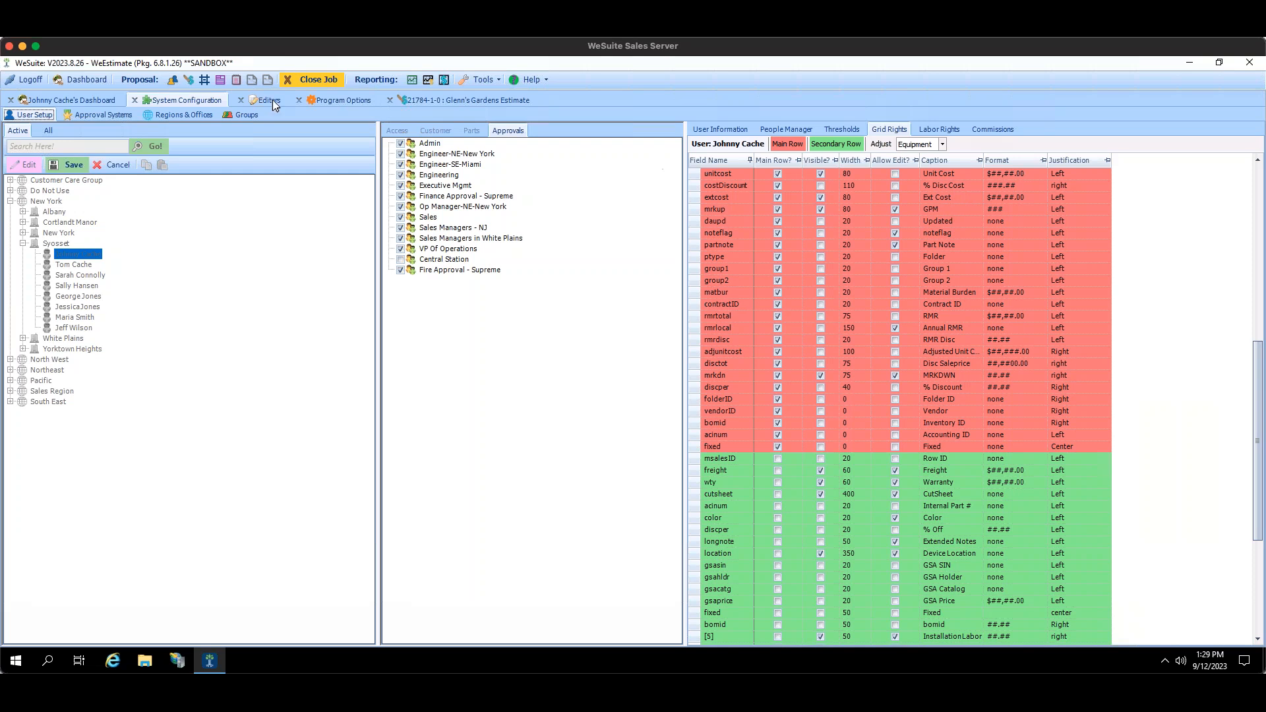
click(434, 103)
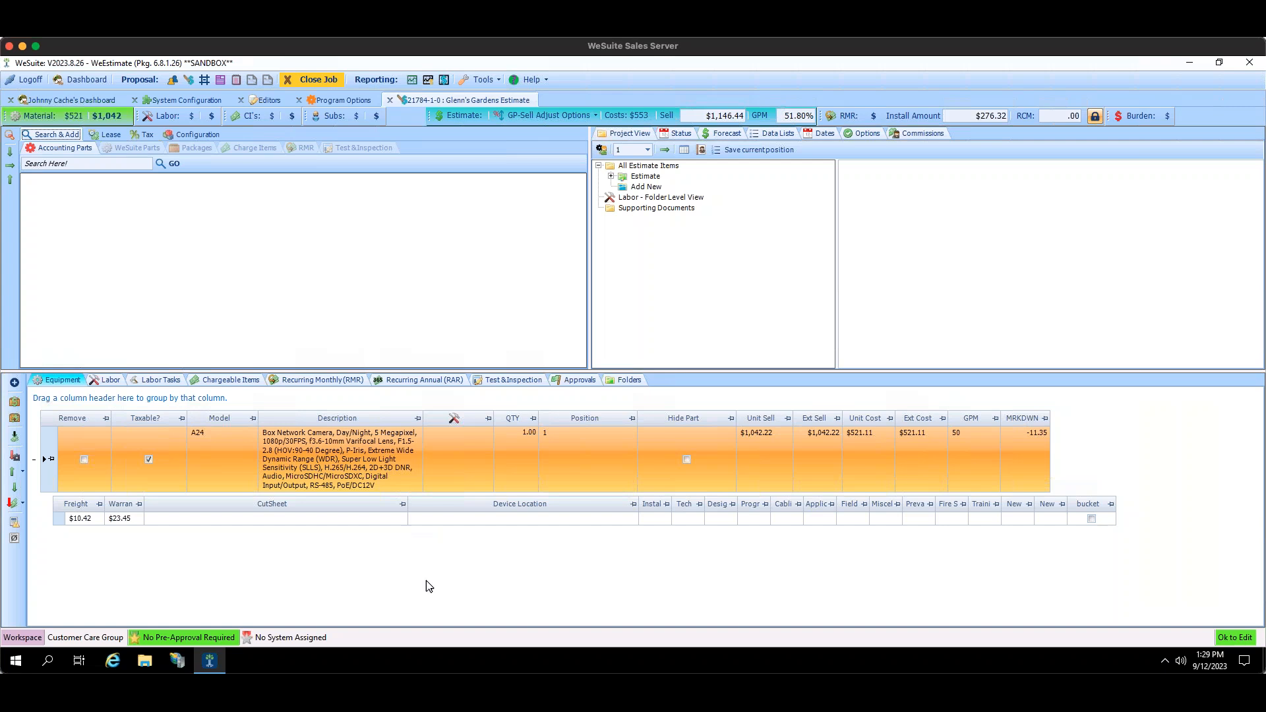
Reorder the estimate's Equipment columns, placing GPM before Unit Sell and Hide Part between Ext Cost and MRKDWN.
drag(862, 421, 894, 421)
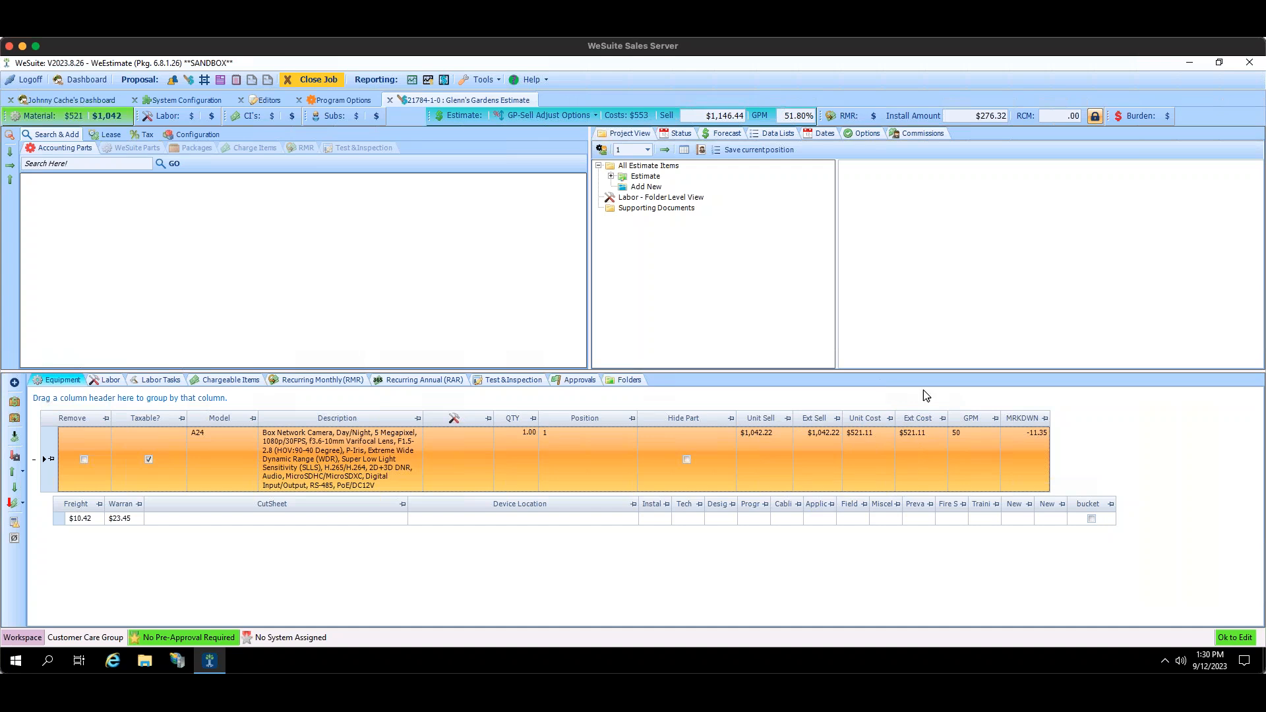
drag(974, 422, 1019, 419)
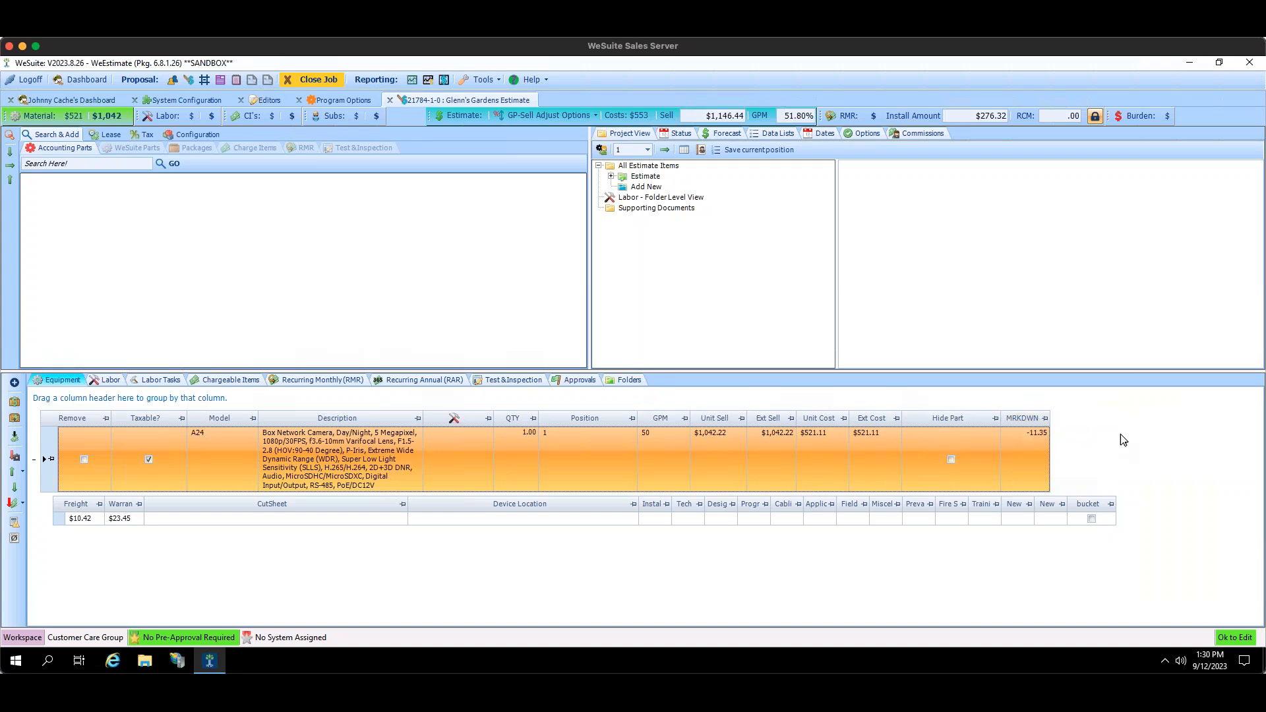
Take the unitcost field off the main row in the user's Equipment grid rights after checking the estimate's columns.
click(198, 101)
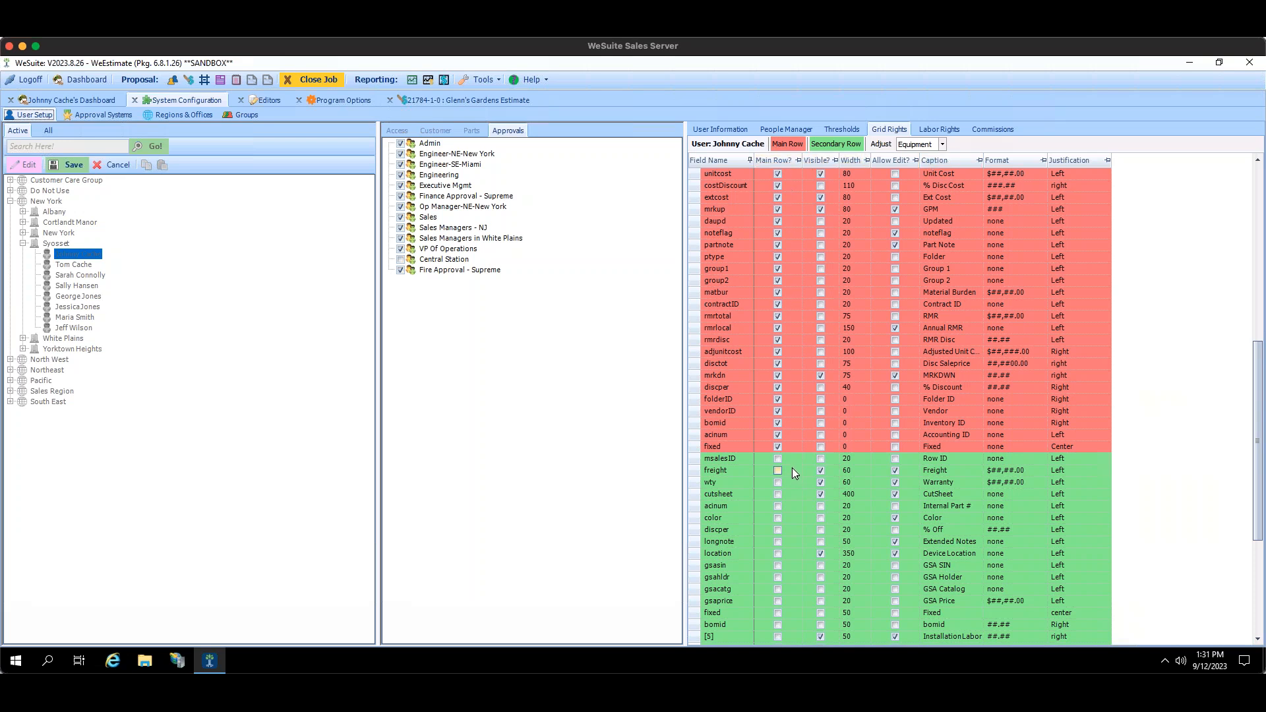
click(425, 99)
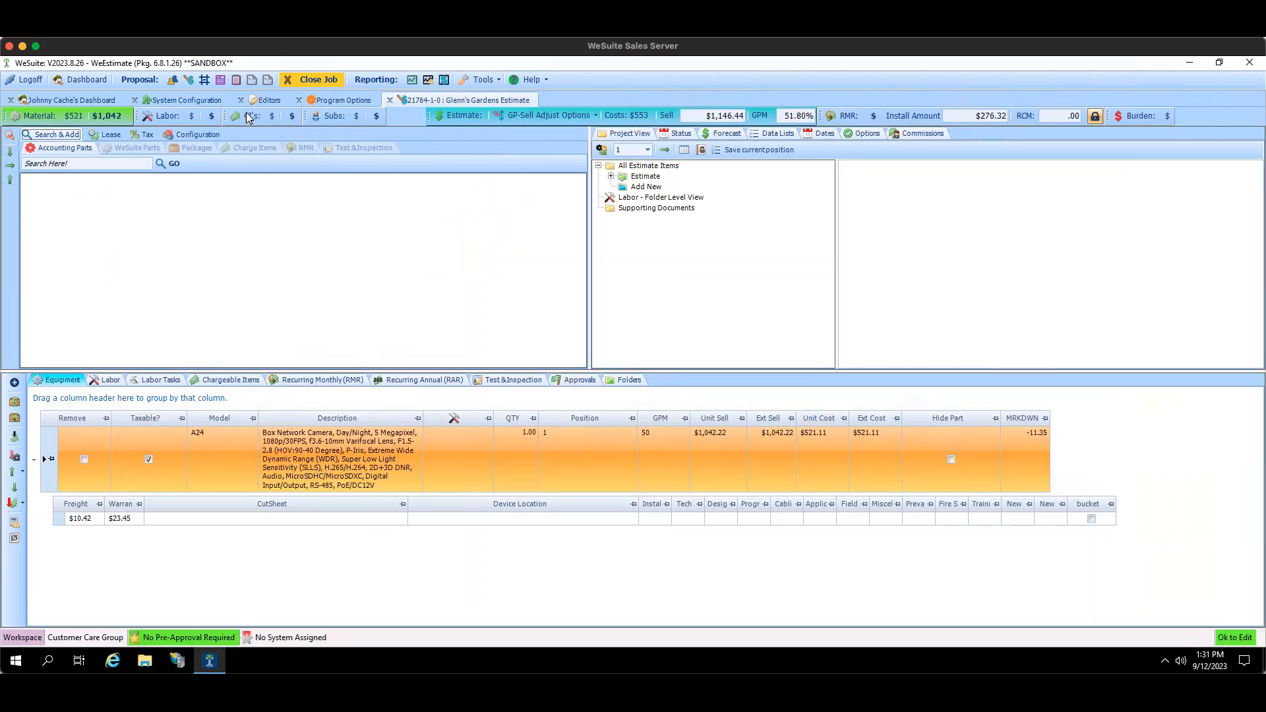
click(179, 100)
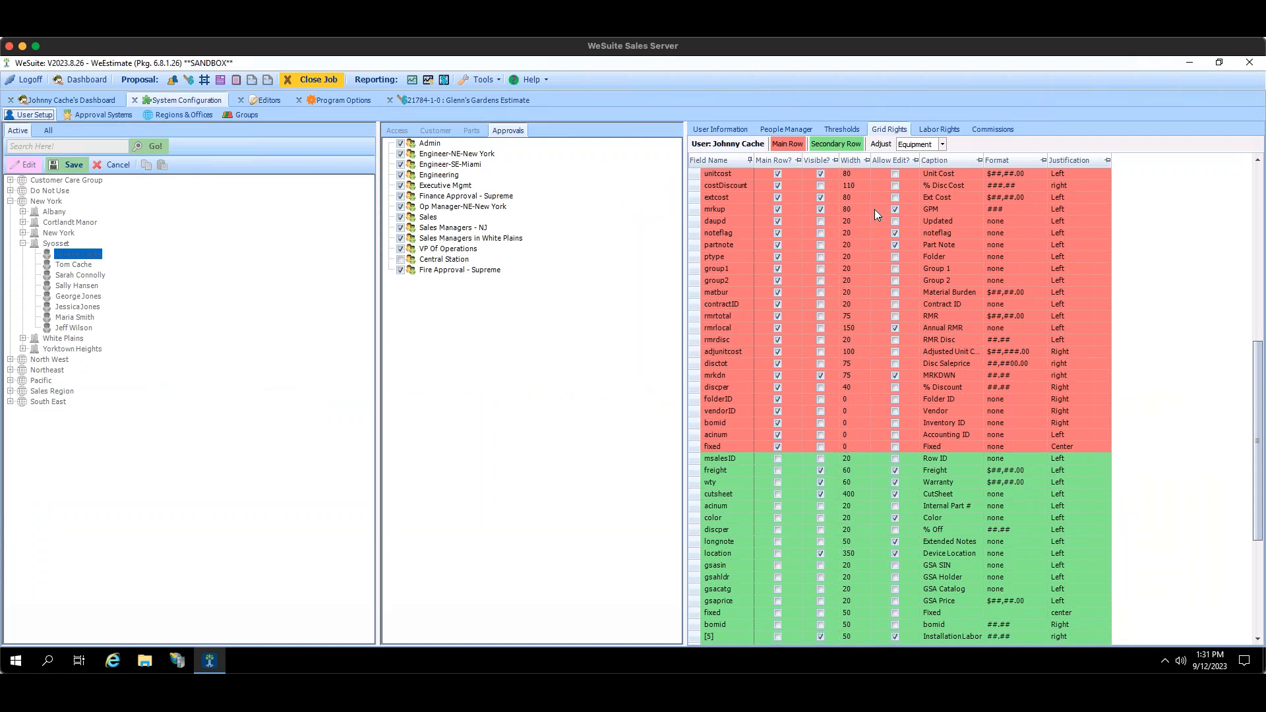
click(778, 175)
click(777, 175)
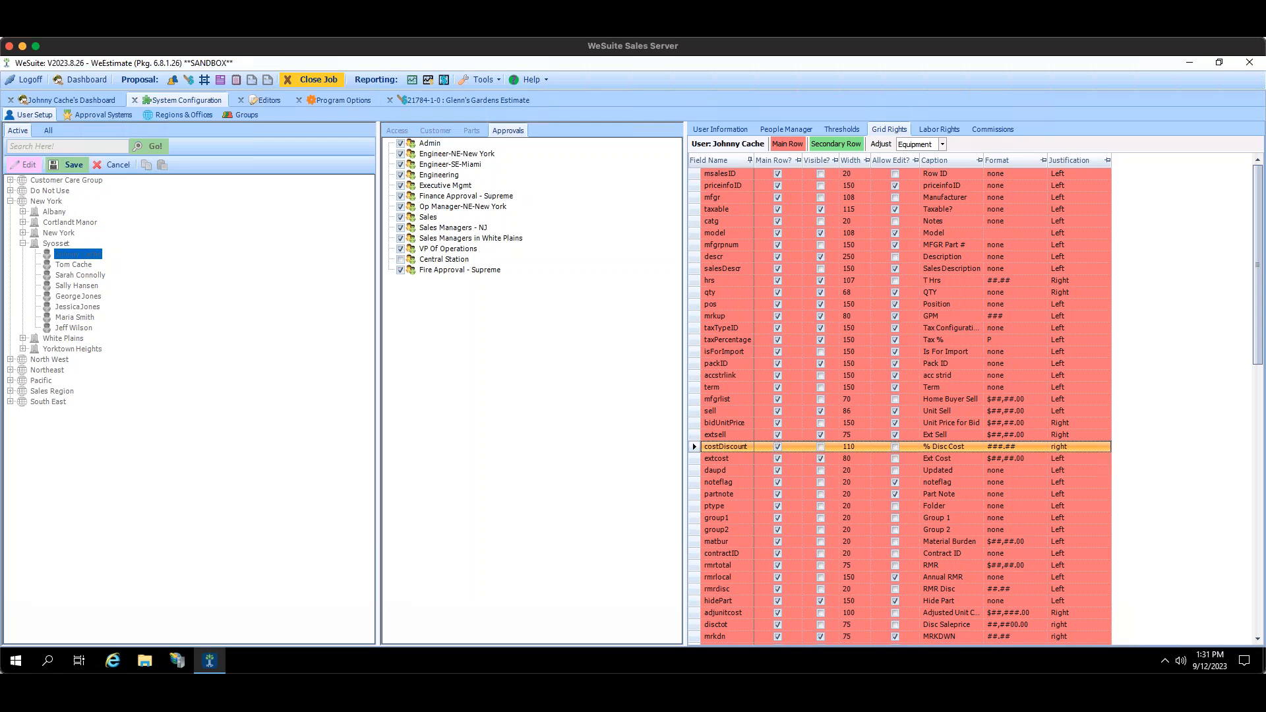
Find unitcost at the end of the secondary-row fields and assign it back to the main row.
scroll(1260, 309, down, 3)
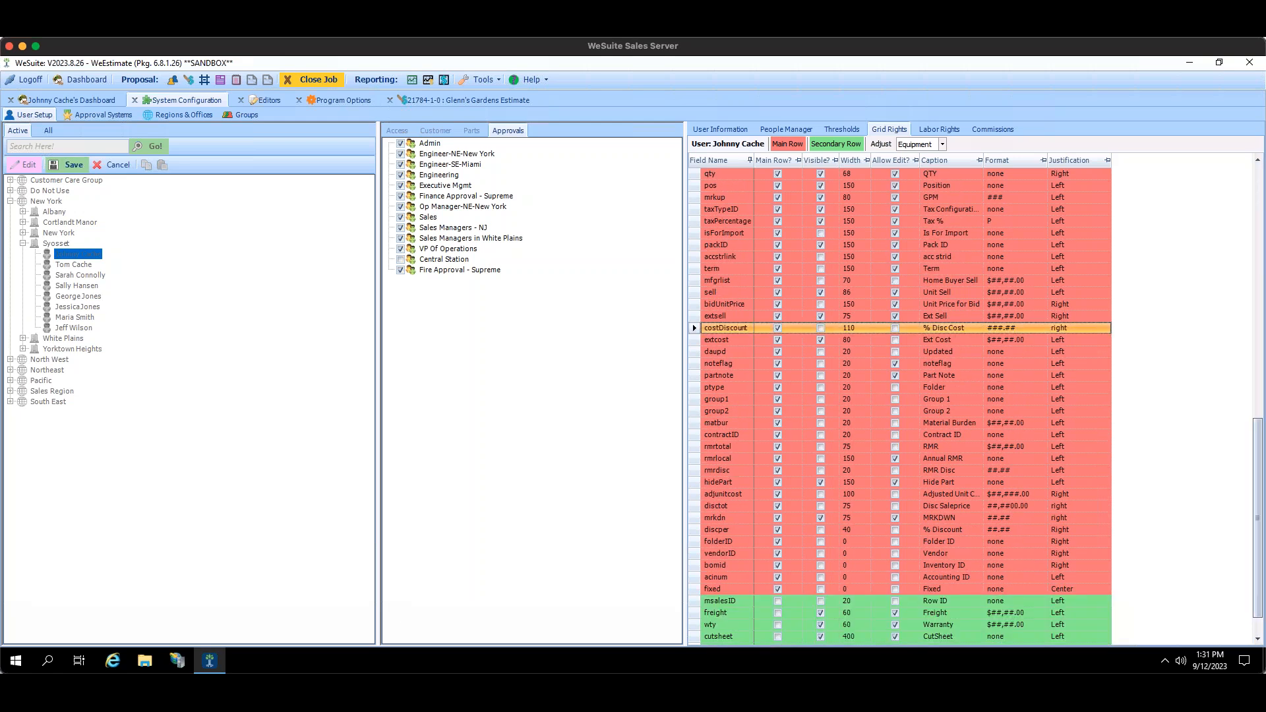
scroll(1260, 310, down, 7)
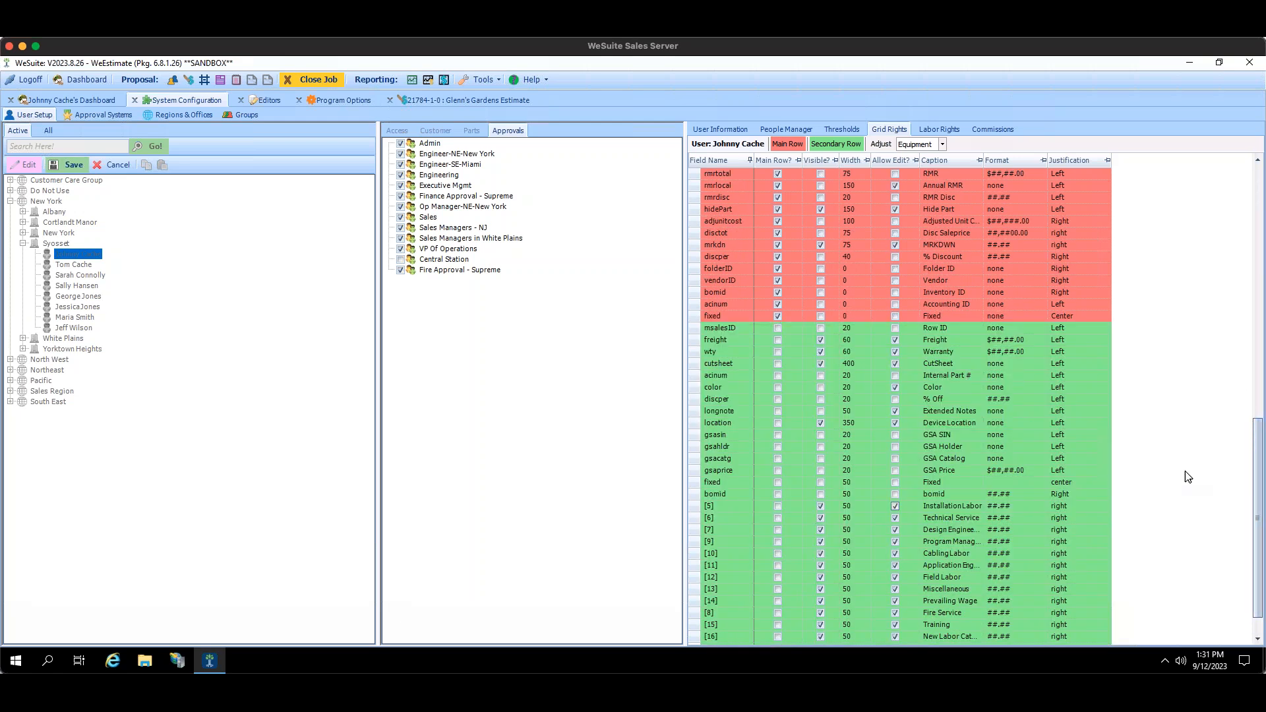
scroll(1198, 445, down, 1)
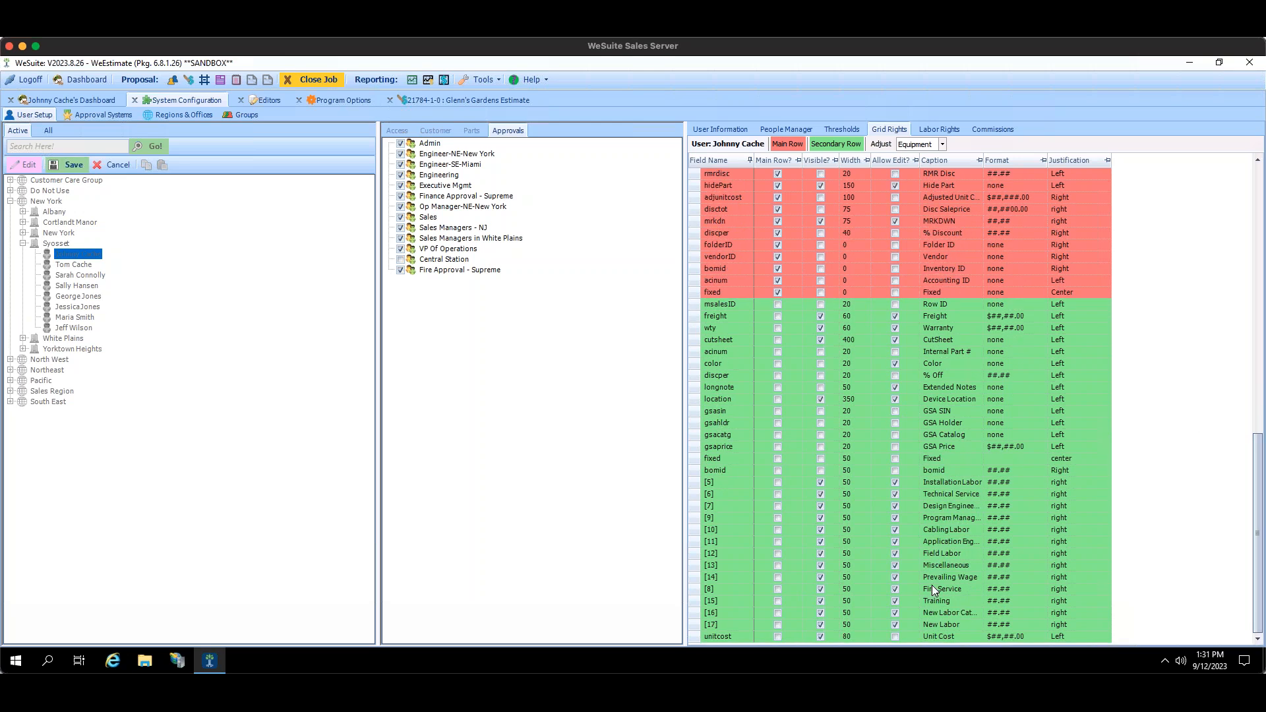
click(778, 637)
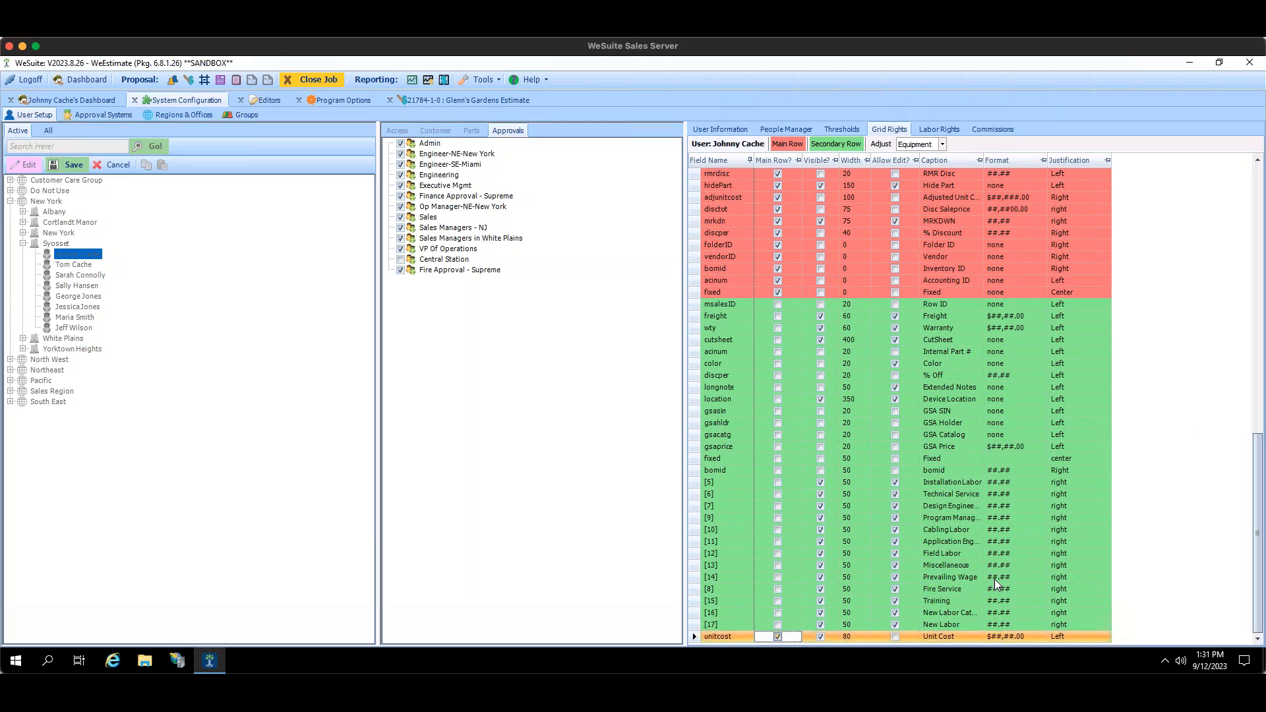
drag(1259, 455, 1228, 176)
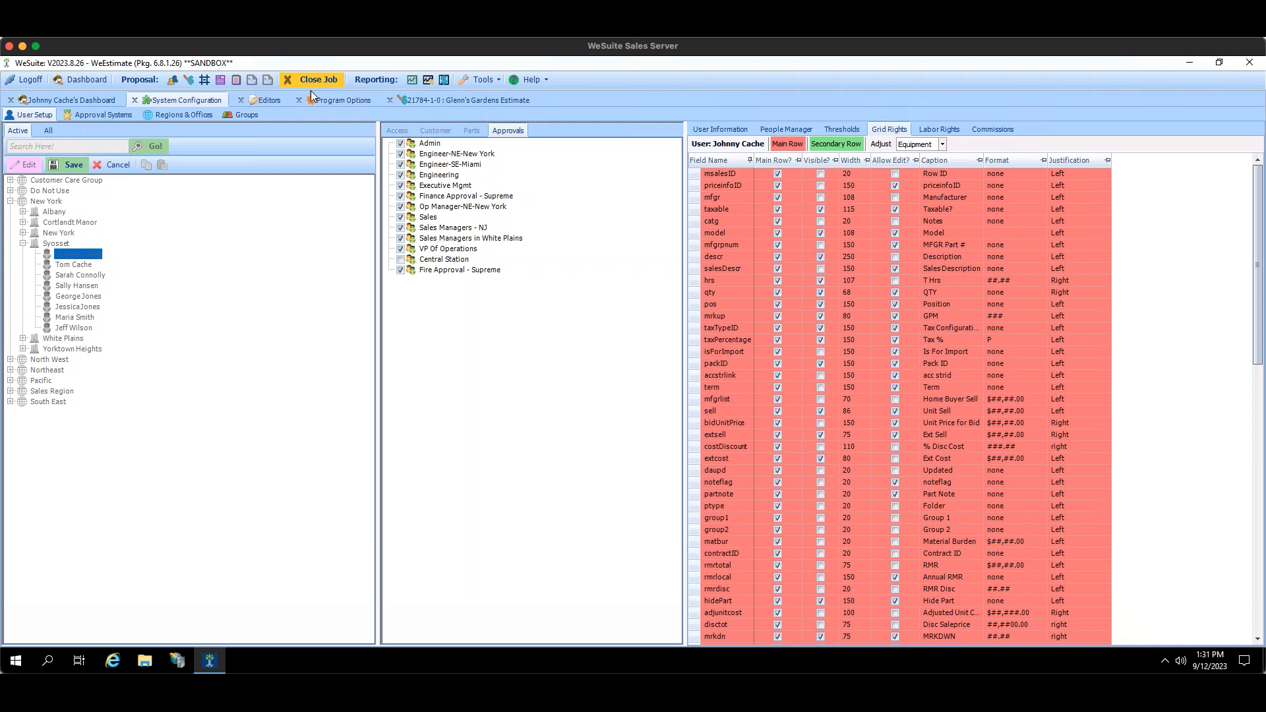
Examine the Width and Allow Edit settings of the main-row Equipment fields against the estimate's grid.
click(423, 97)
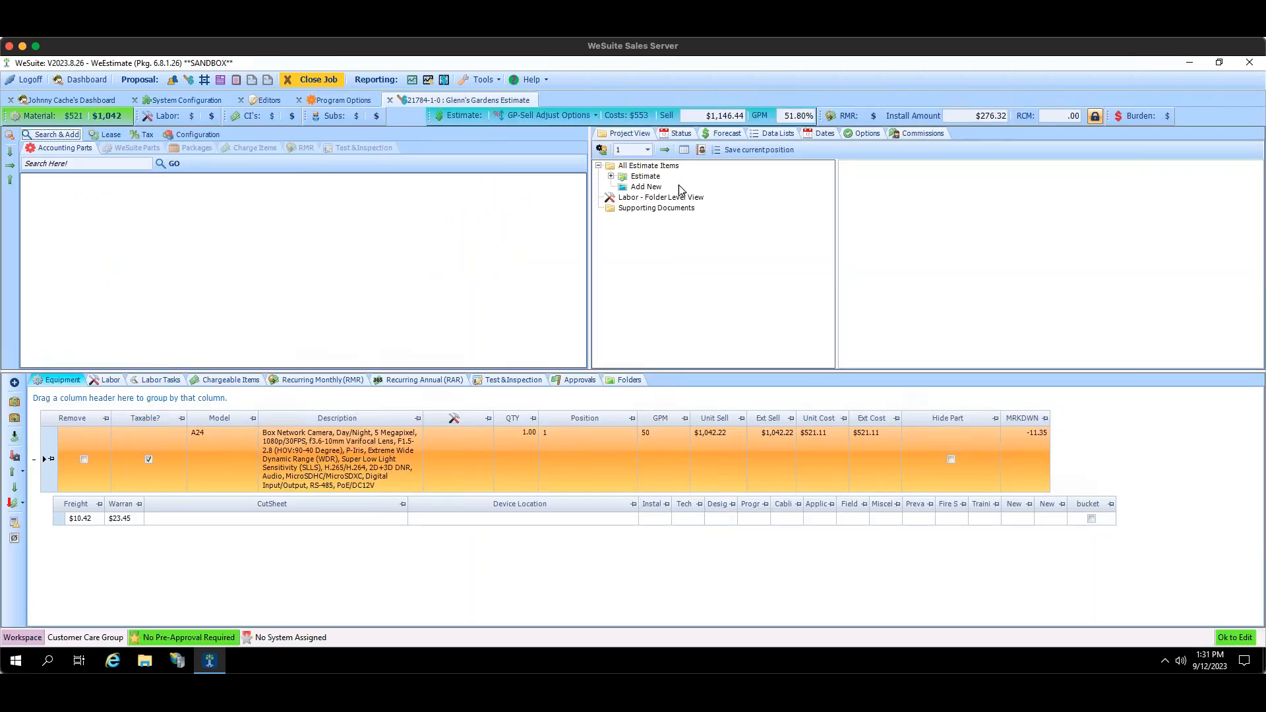
click(184, 100)
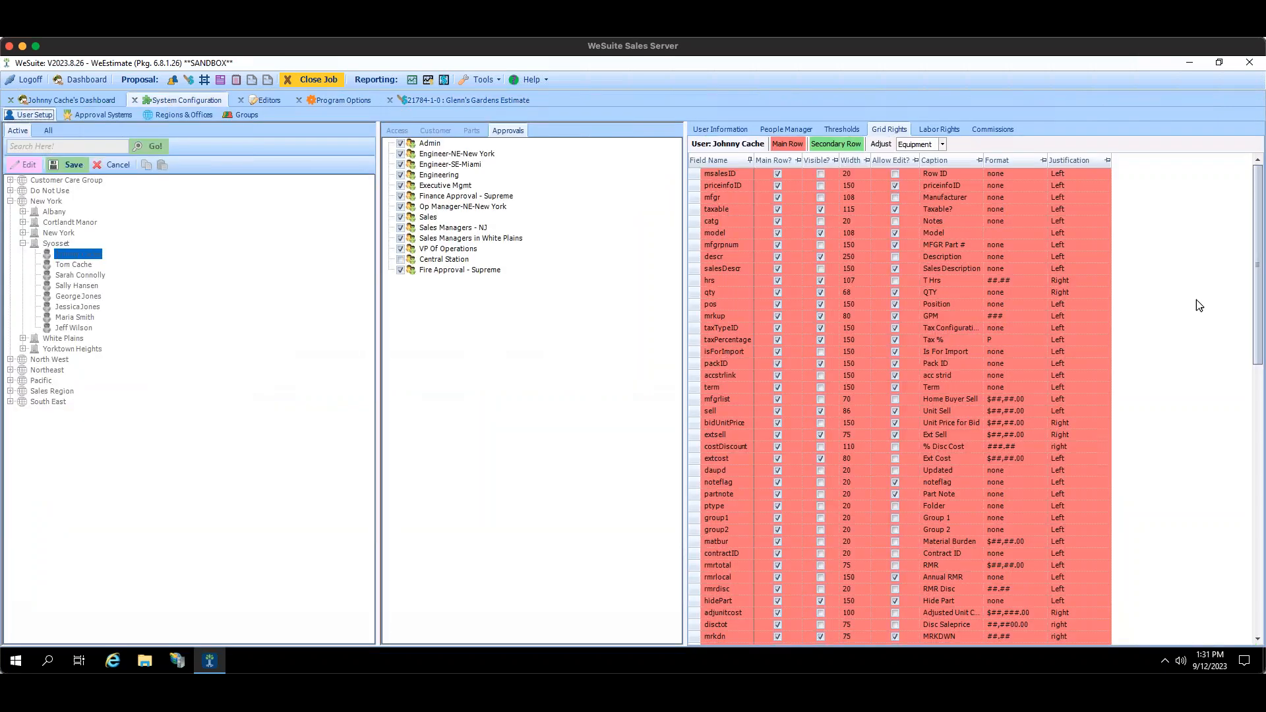
click(859, 191)
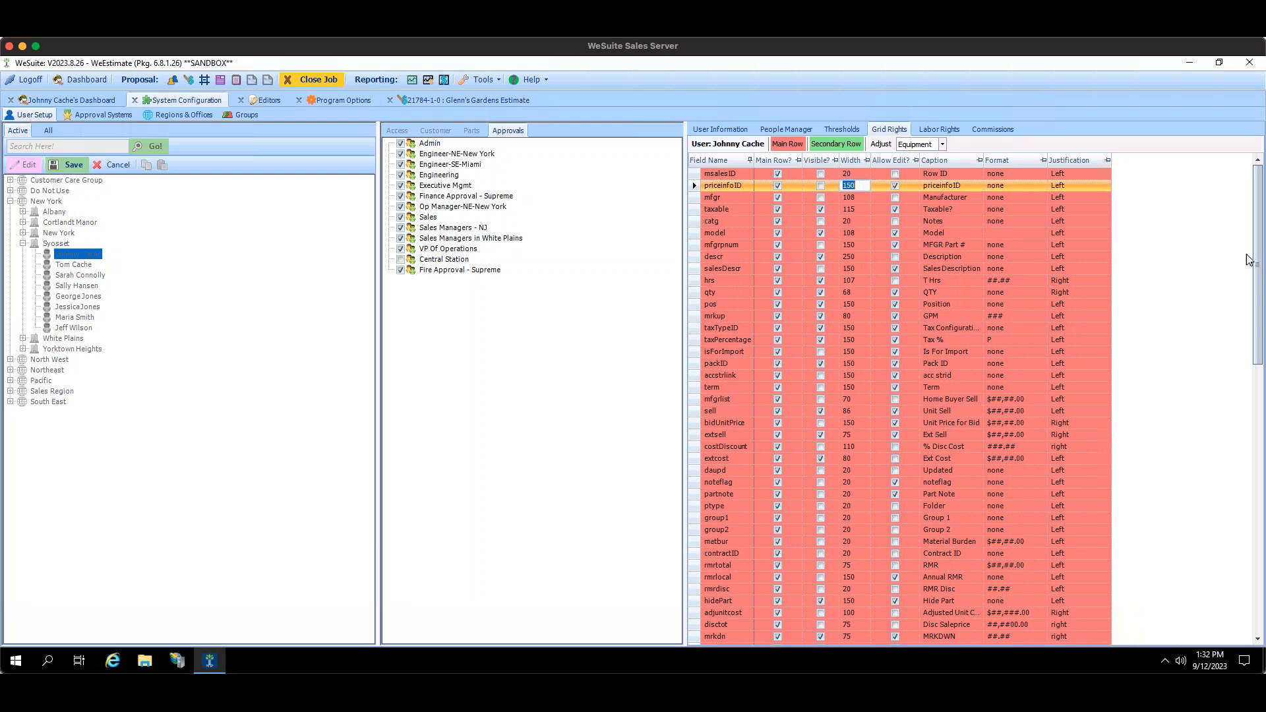
click(892, 163)
click(895, 209)
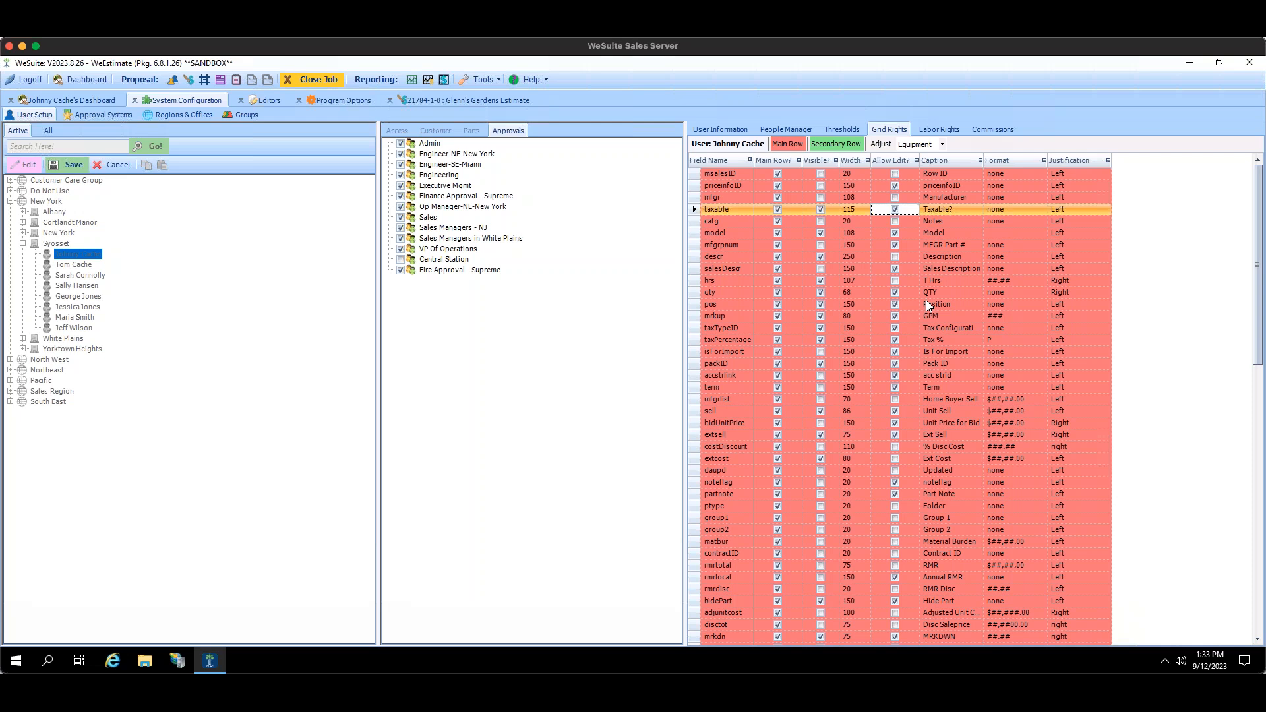
click(944, 144)
click(1051, 144)
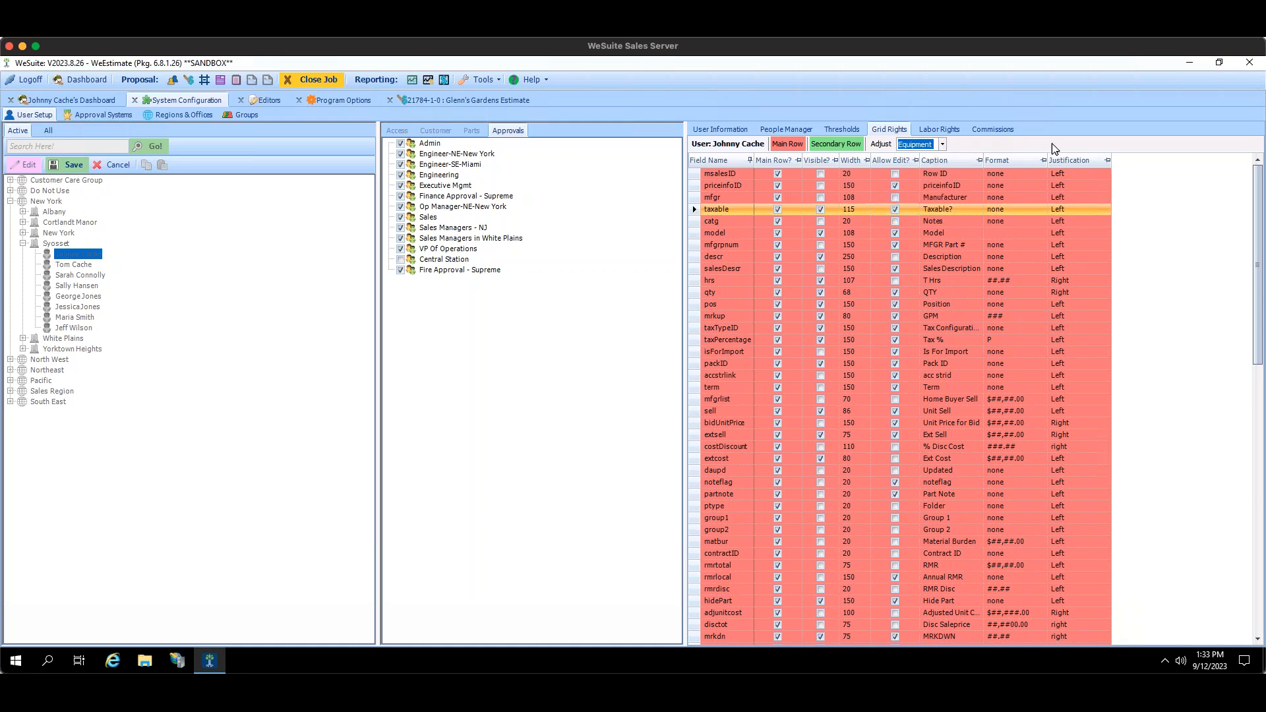
Review the Caption settings of the catg, msalesID and priceinfoID fields against the estimate's column headings.
click(951, 223)
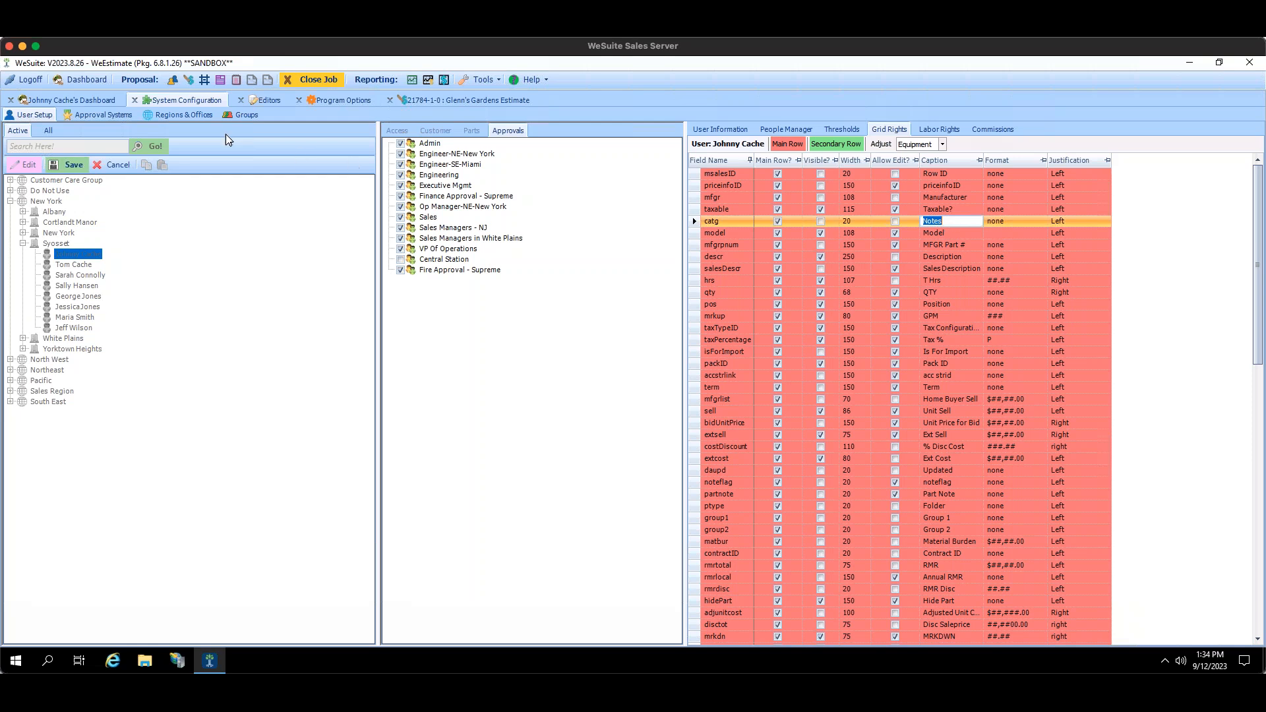
click(457, 101)
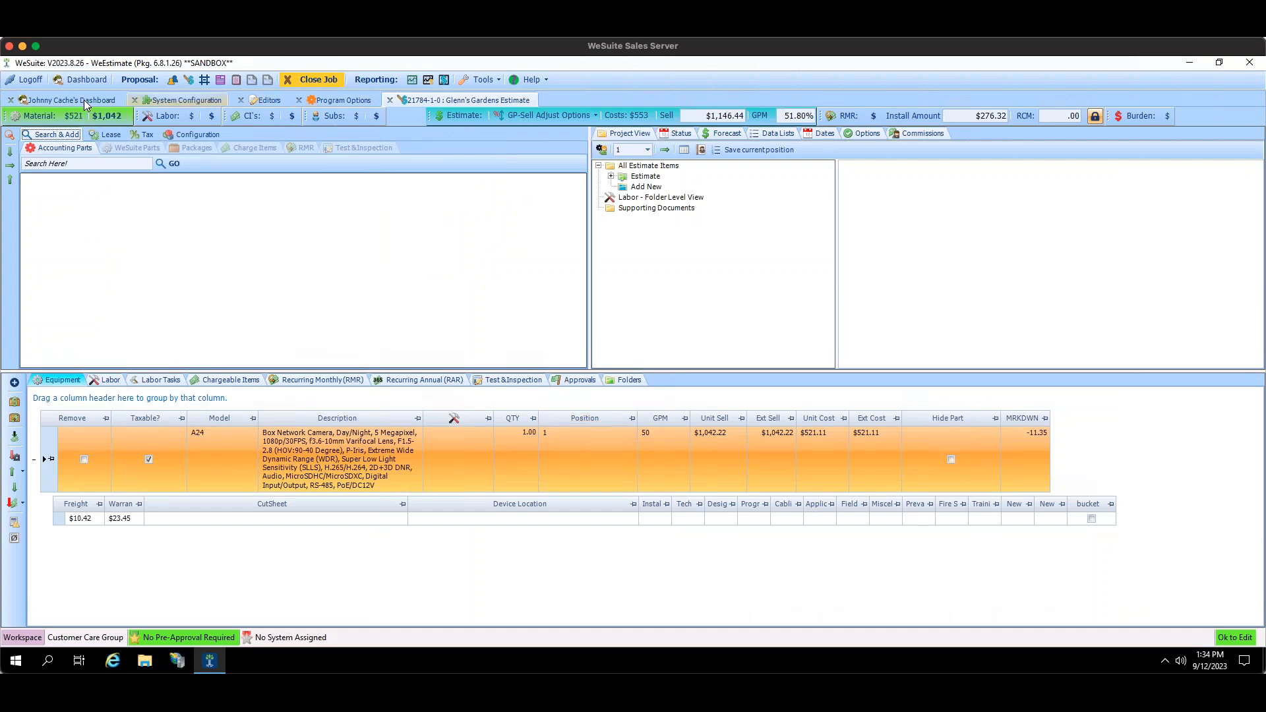
click(951, 175)
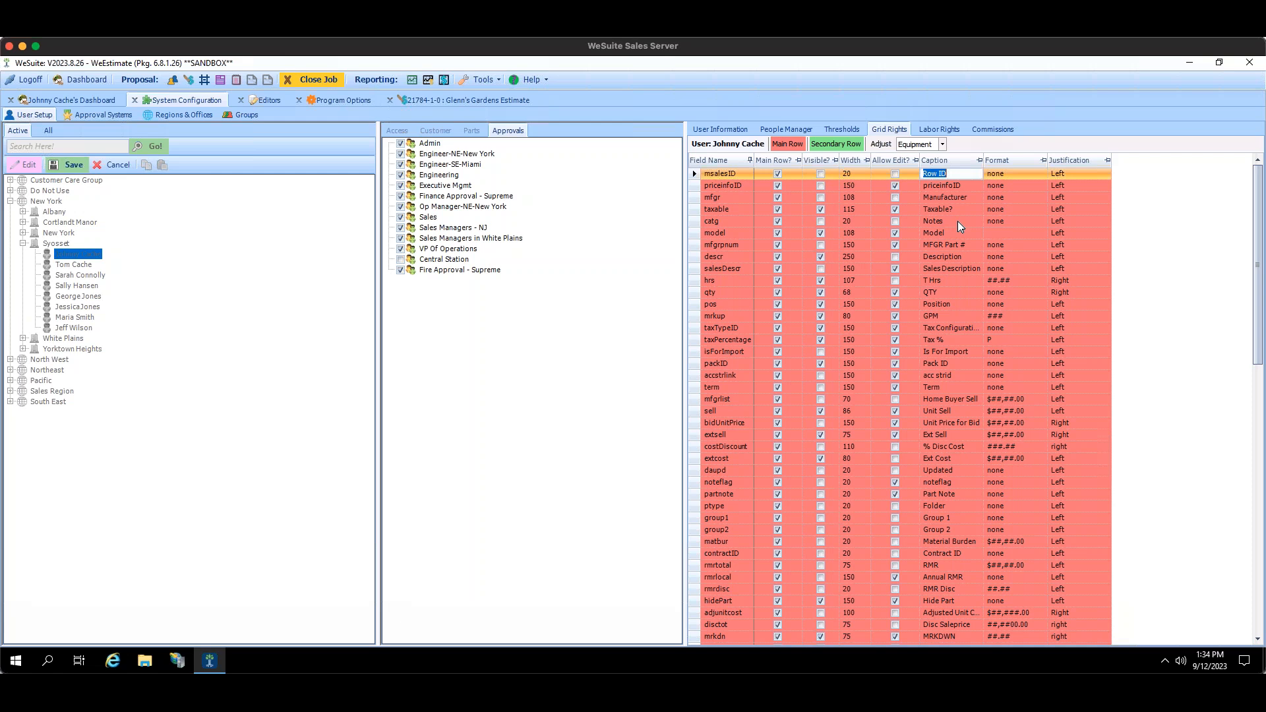
click(964, 186)
click(966, 186)
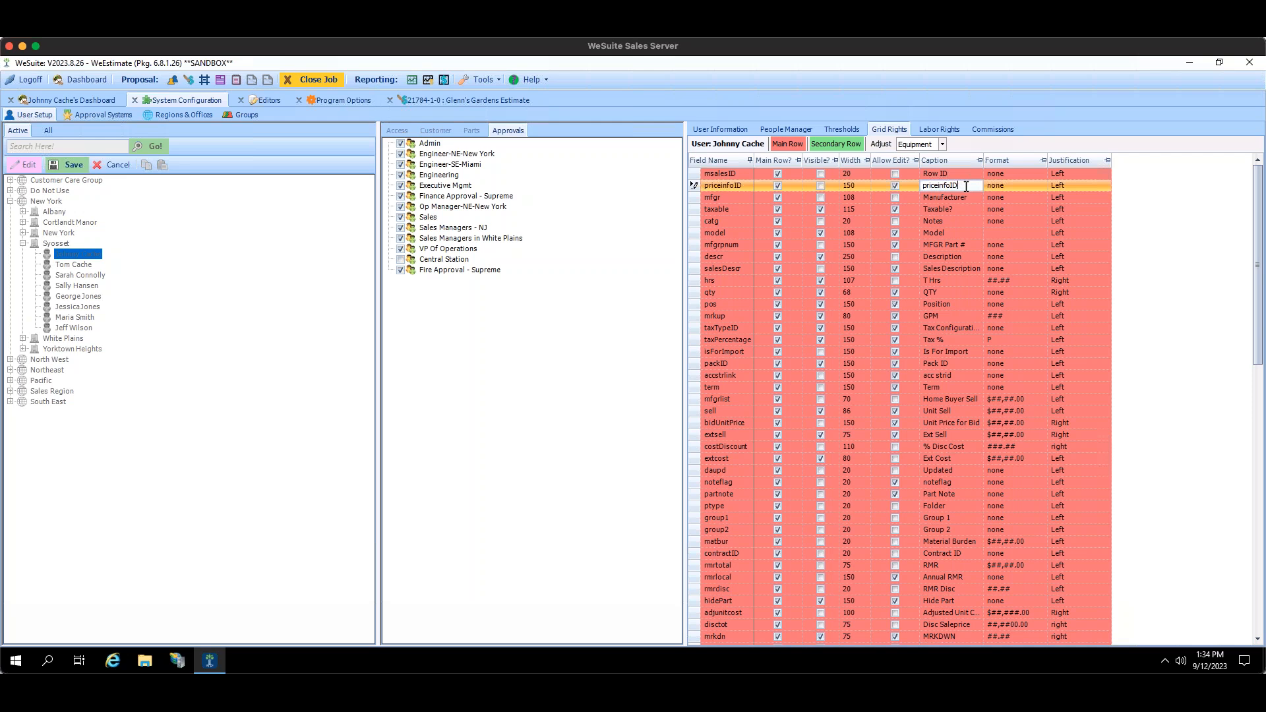
key(Tab)
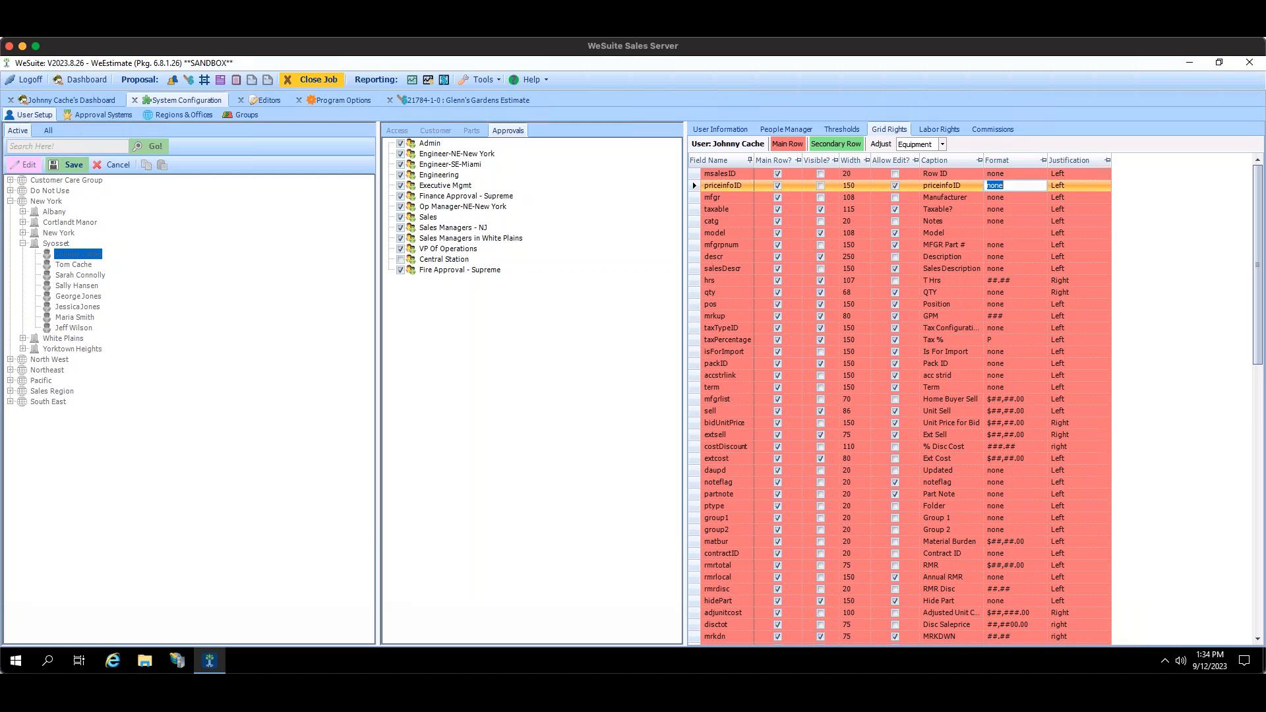
Examine the currency Format settings of the Home Buyer Sell and Unit Sell fields.
click(1004, 398)
click(1027, 398)
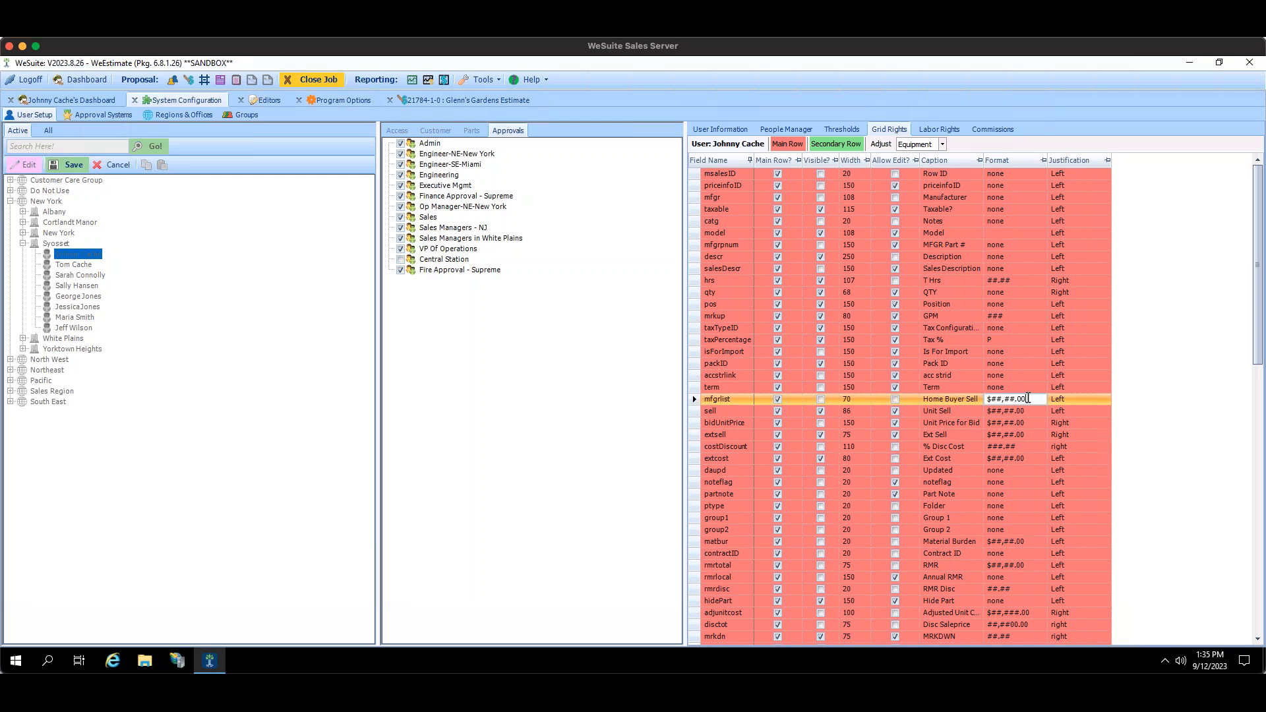
drag(1027, 399, 987, 400)
click(1015, 411)
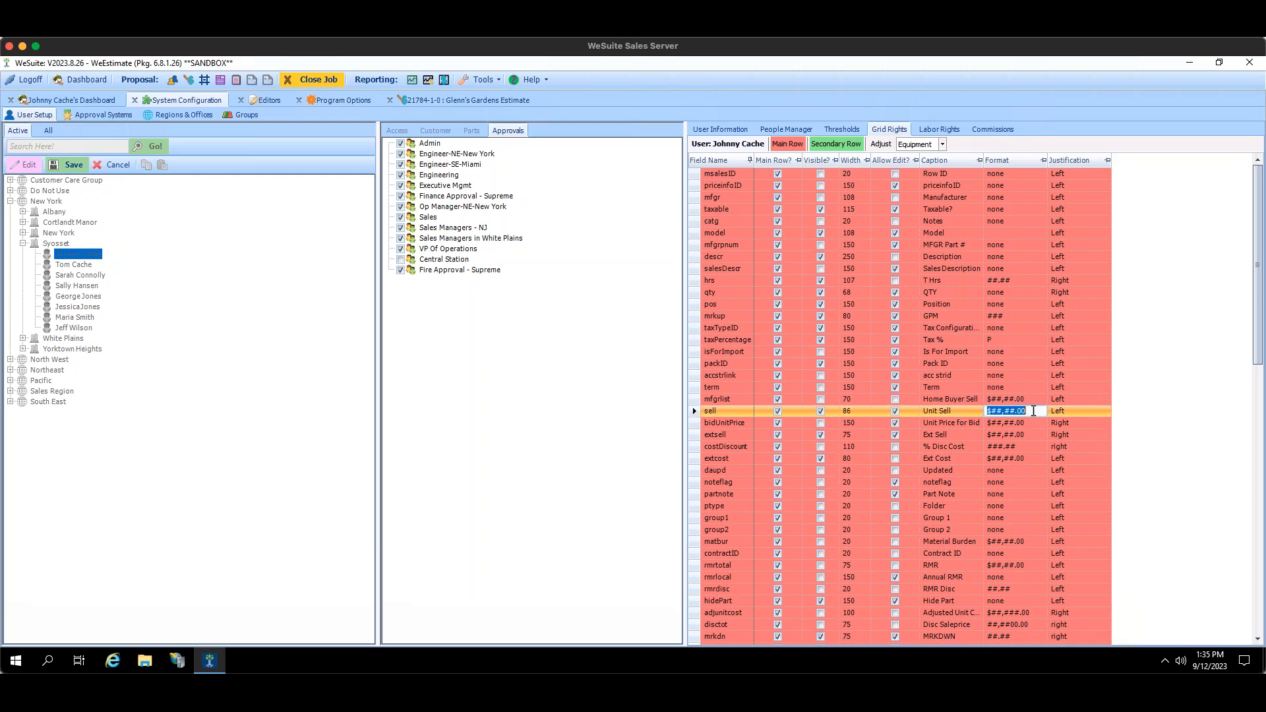
click(1033, 411)
text(0)
View the user's Labor Hours grid rights briefly and return to the Equipment grid rights.
click(936, 144)
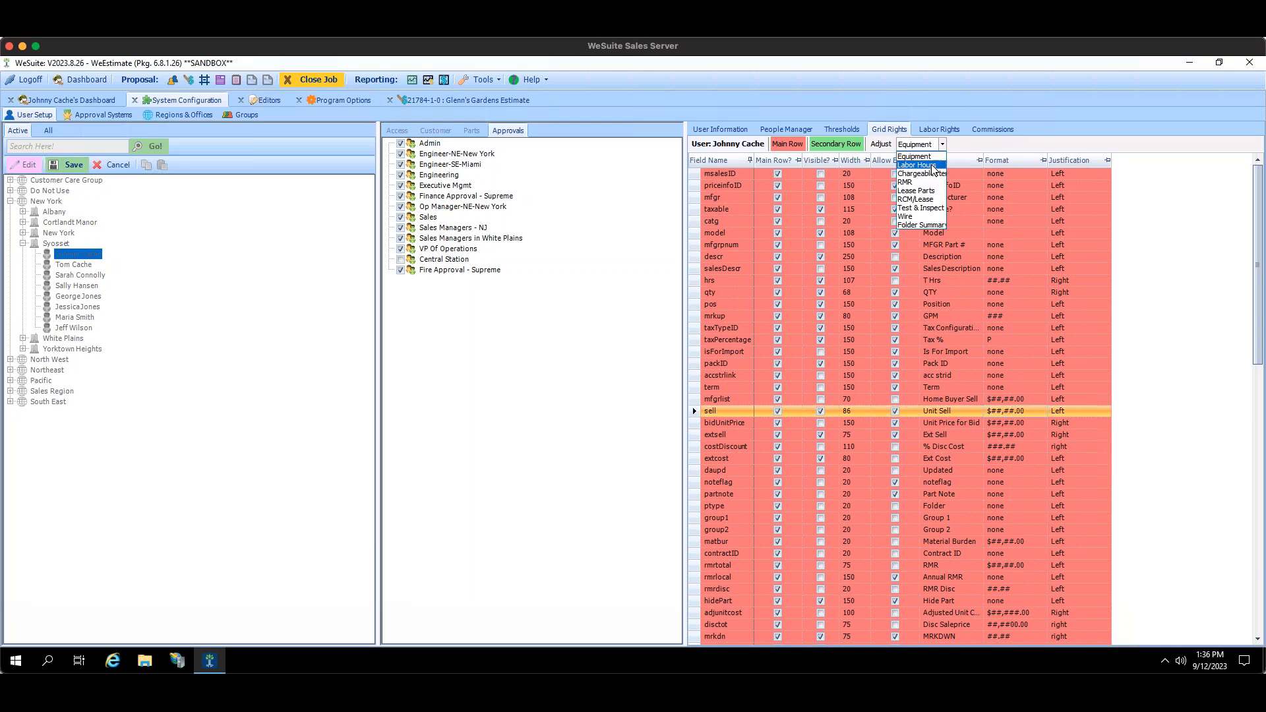
click(932, 165)
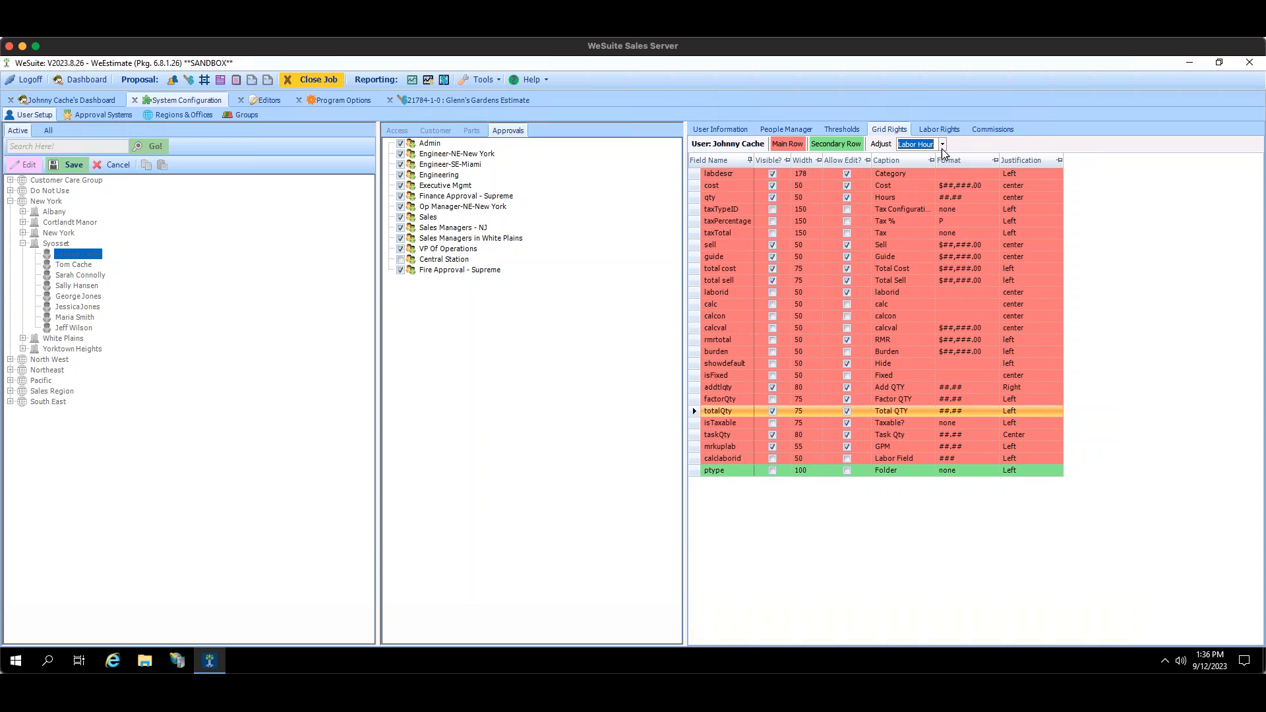
click(942, 148)
click(931, 158)
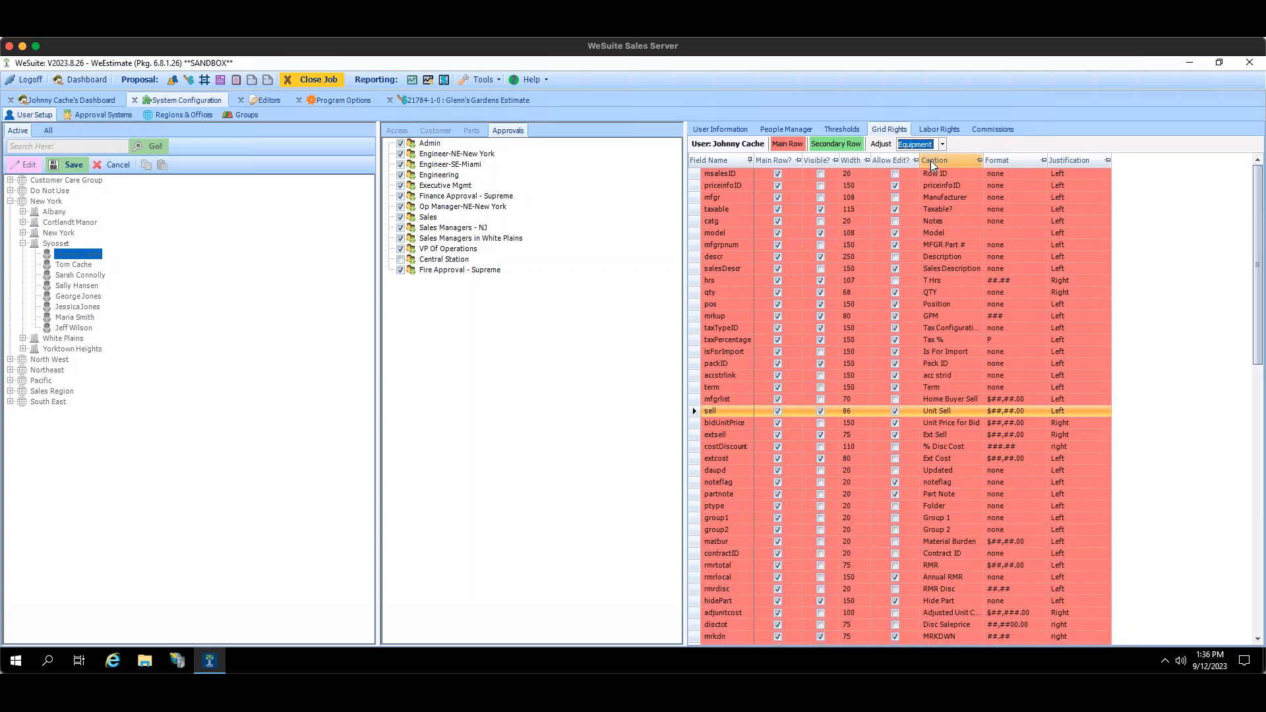
Widen the Caption column to show the secondary row's labor category names in full and compare them with the estimate's secondary row.
drag(1259, 200, 1130, 521)
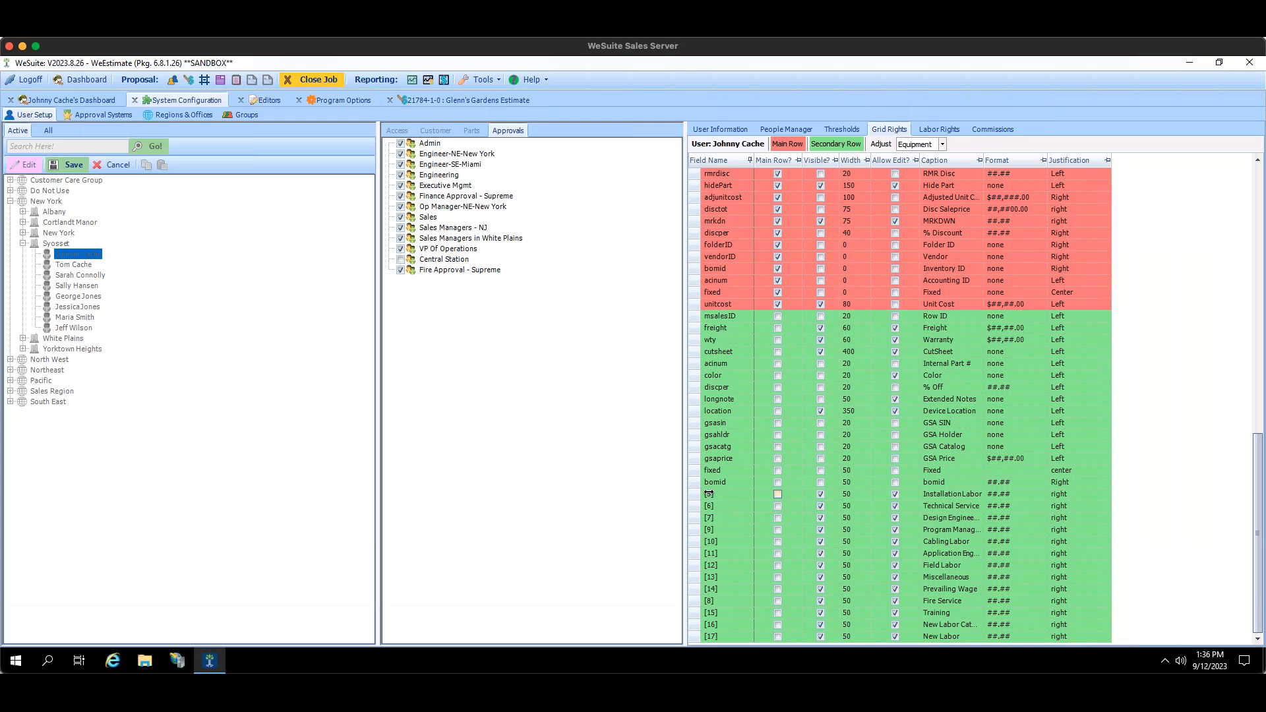
click(735, 495)
click(736, 507)
click(736, 521)
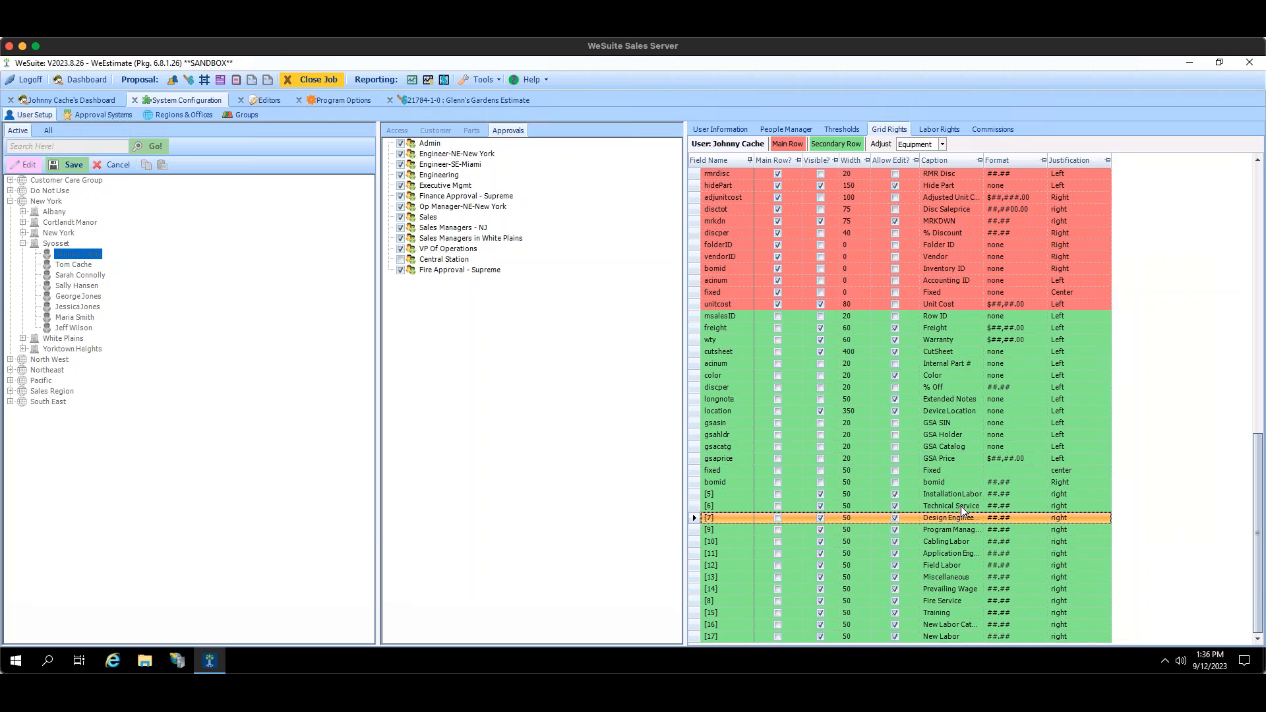
drag(983, 160, 1002, 159)
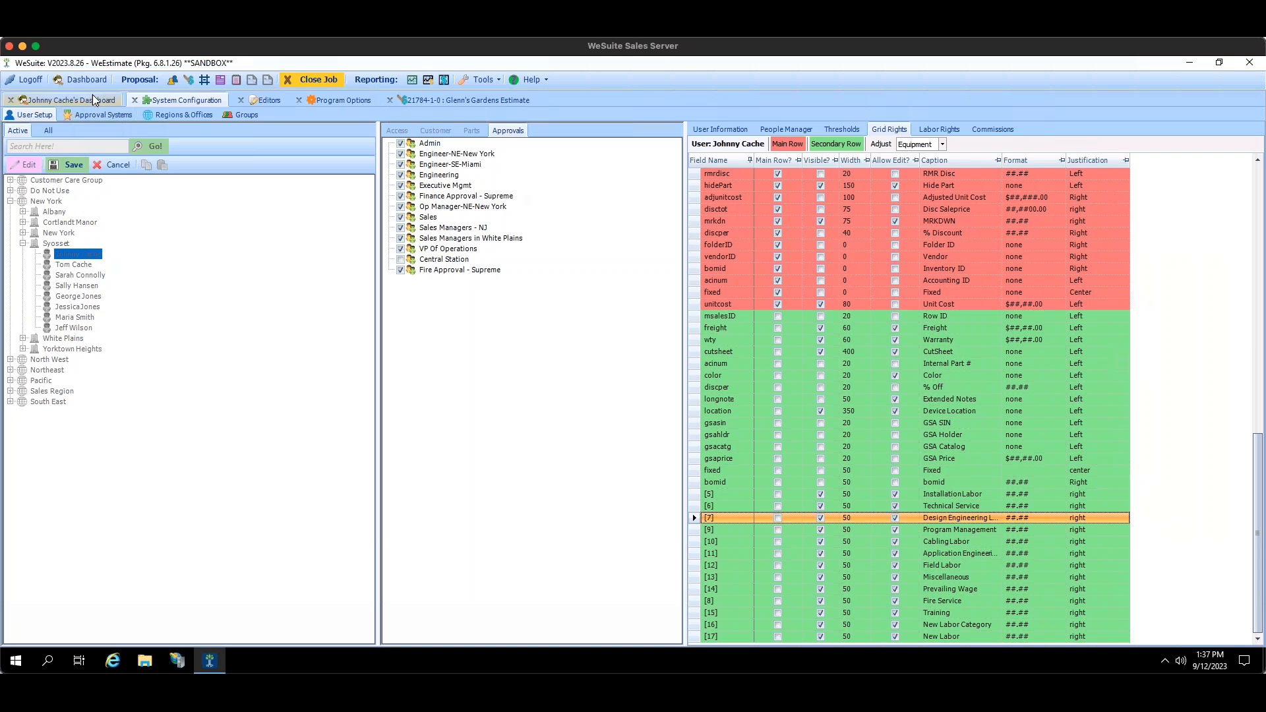
click(436, 102)
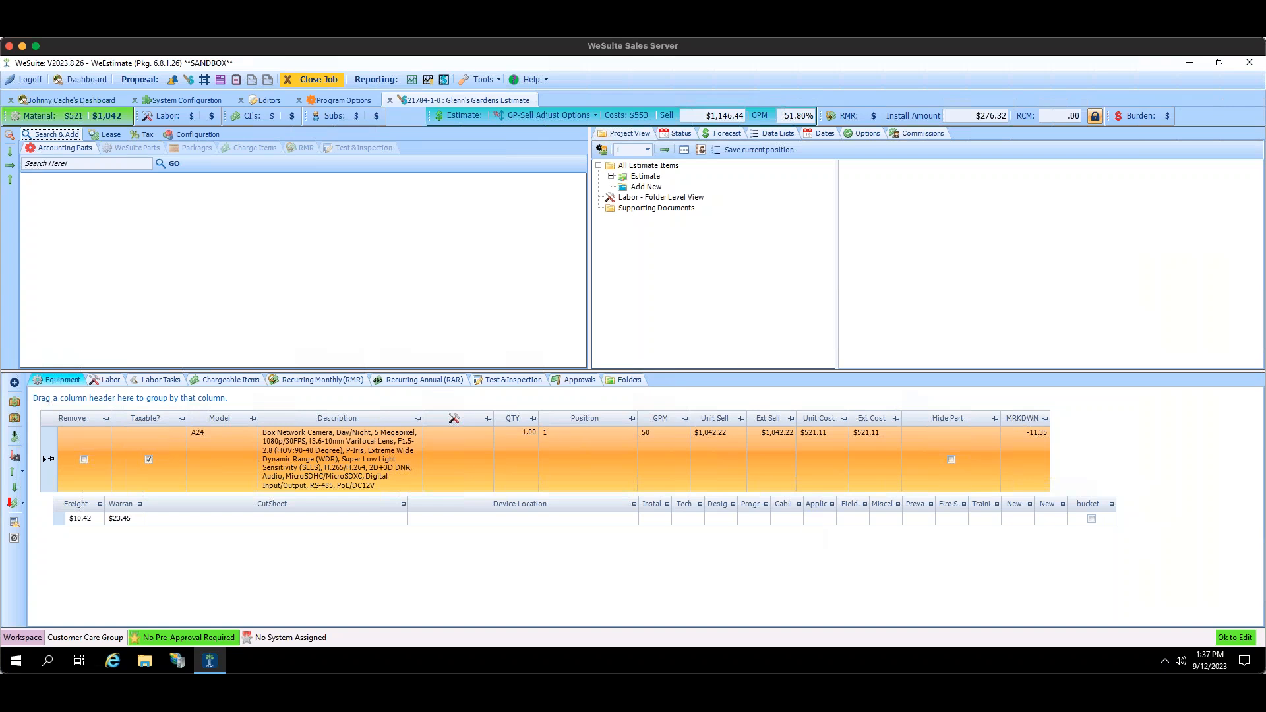
click(192, 99)
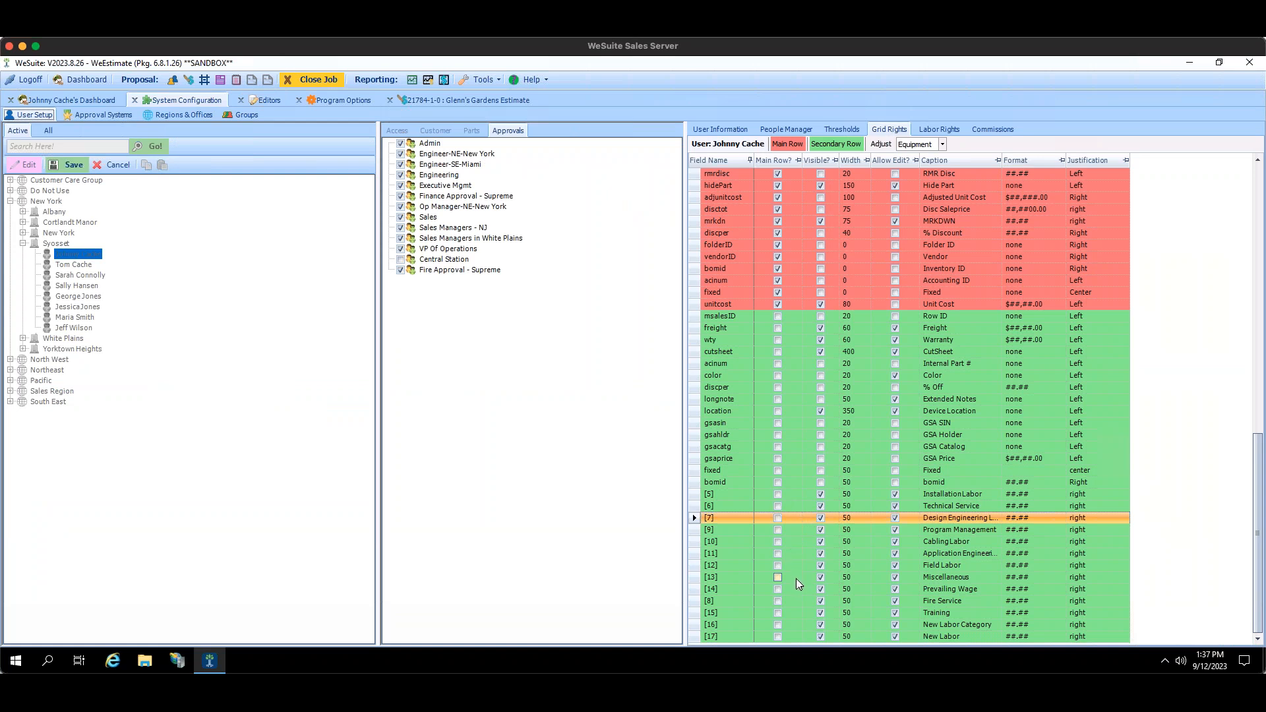
View the user's grid rights for Labor Hours, Chargeable Items and RMR in turn.
click(942, 143)
click(936, 168)
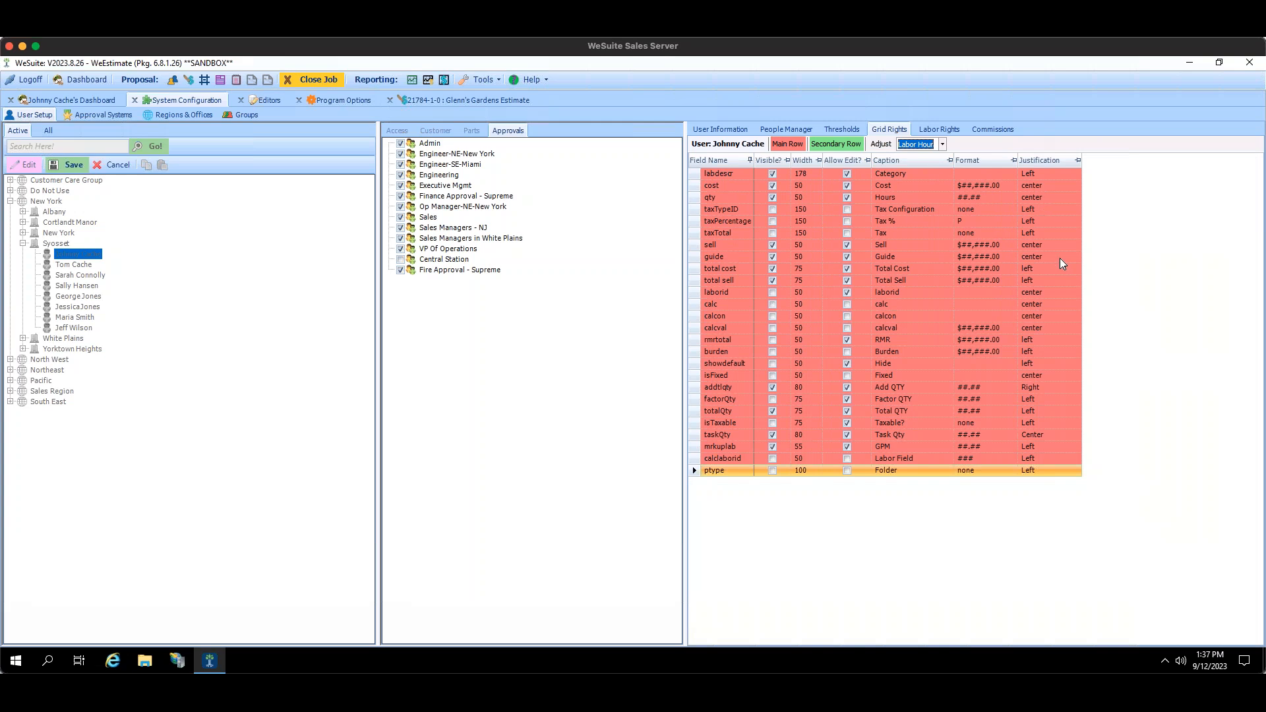
click(939, 145)
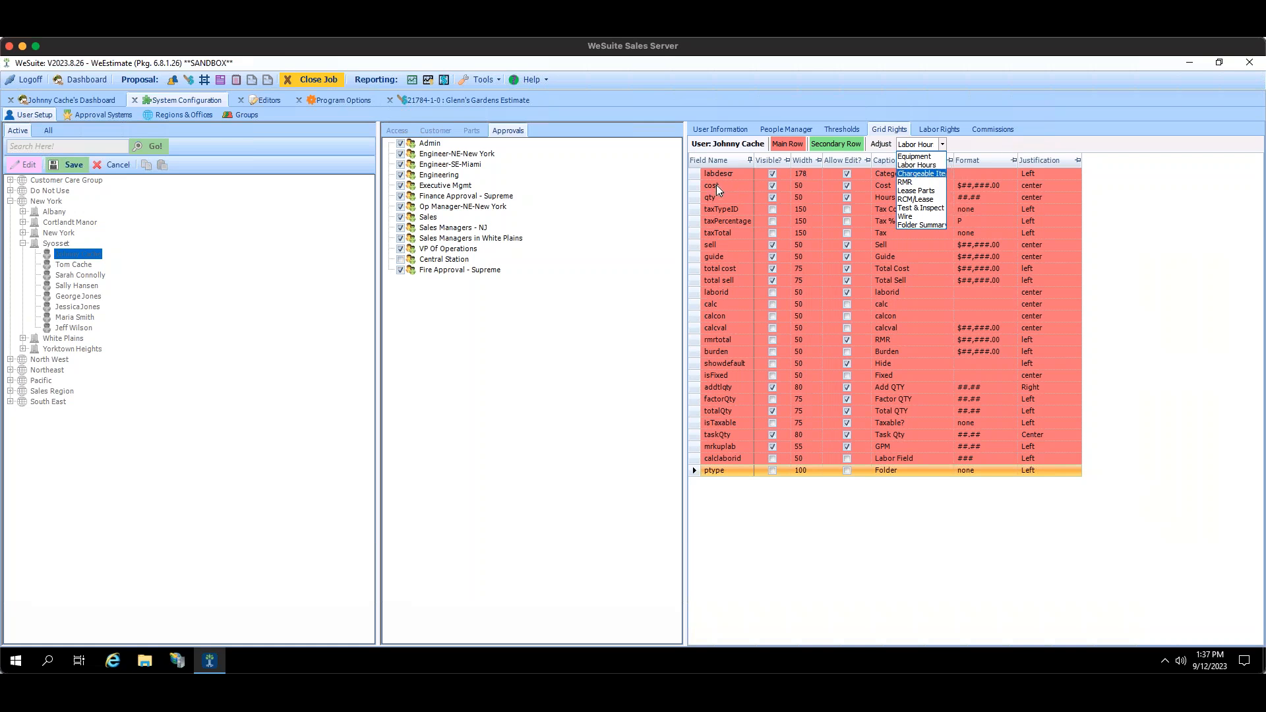
click(864, 450)
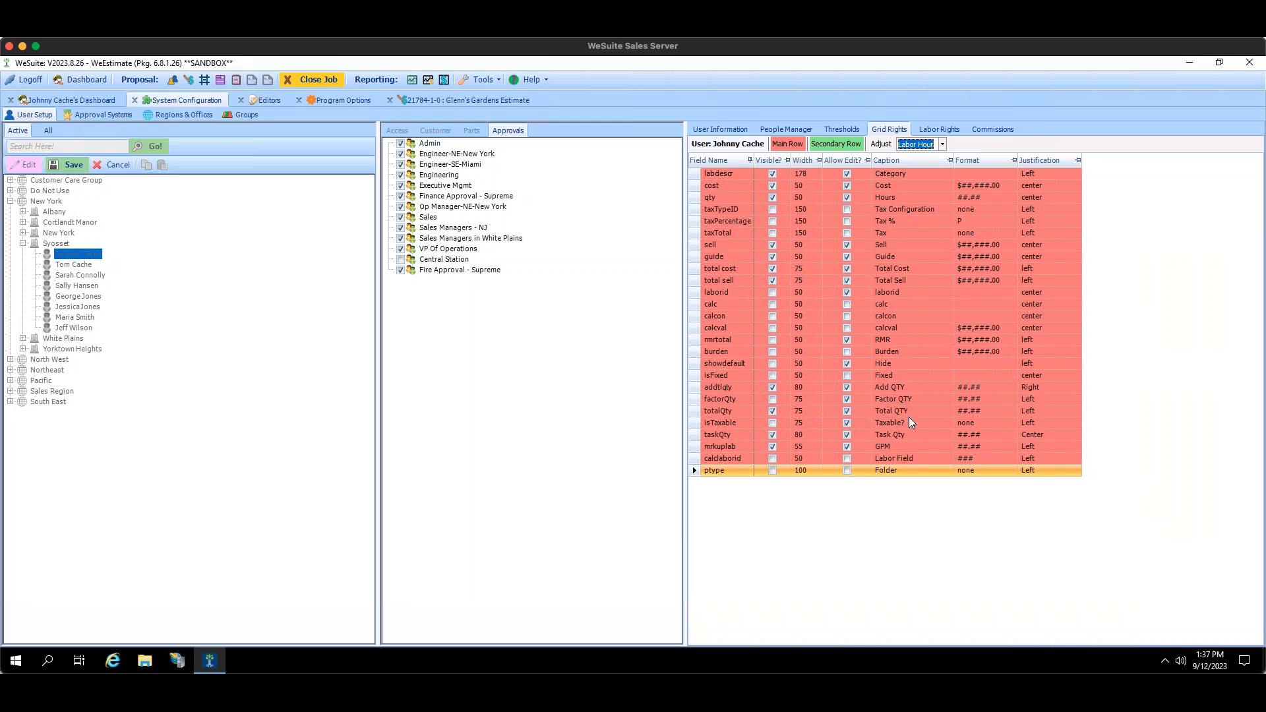
click(943, 145)
click(935, 177)
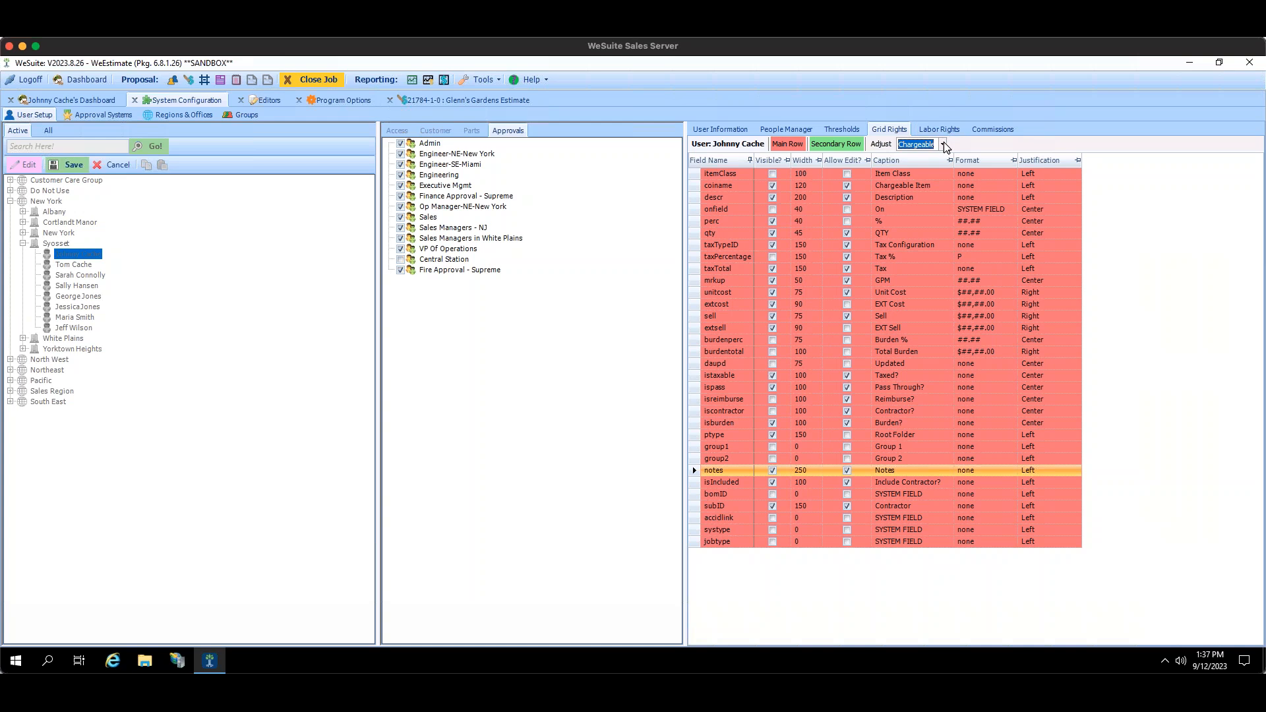
click(943, 144)
click(933, 187)
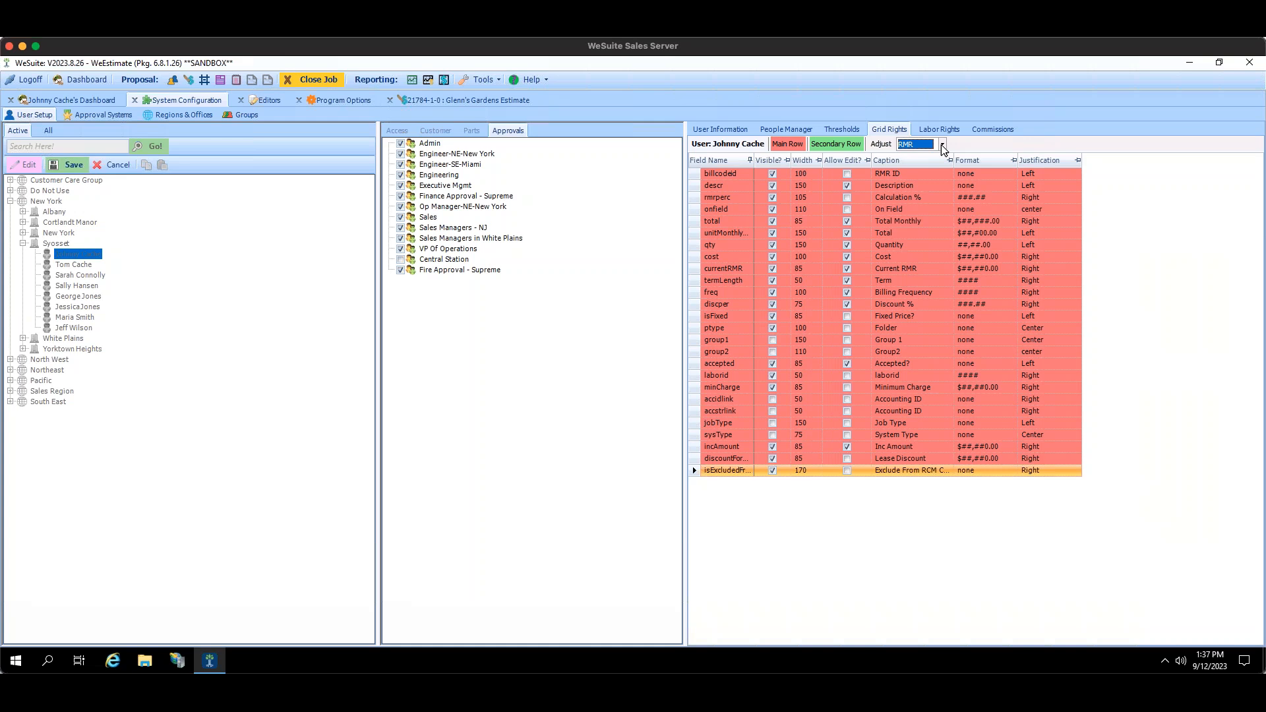
View the user's RCM/Lease, Test & Inspection and Wire grid rights in turn.
click(942, 146)
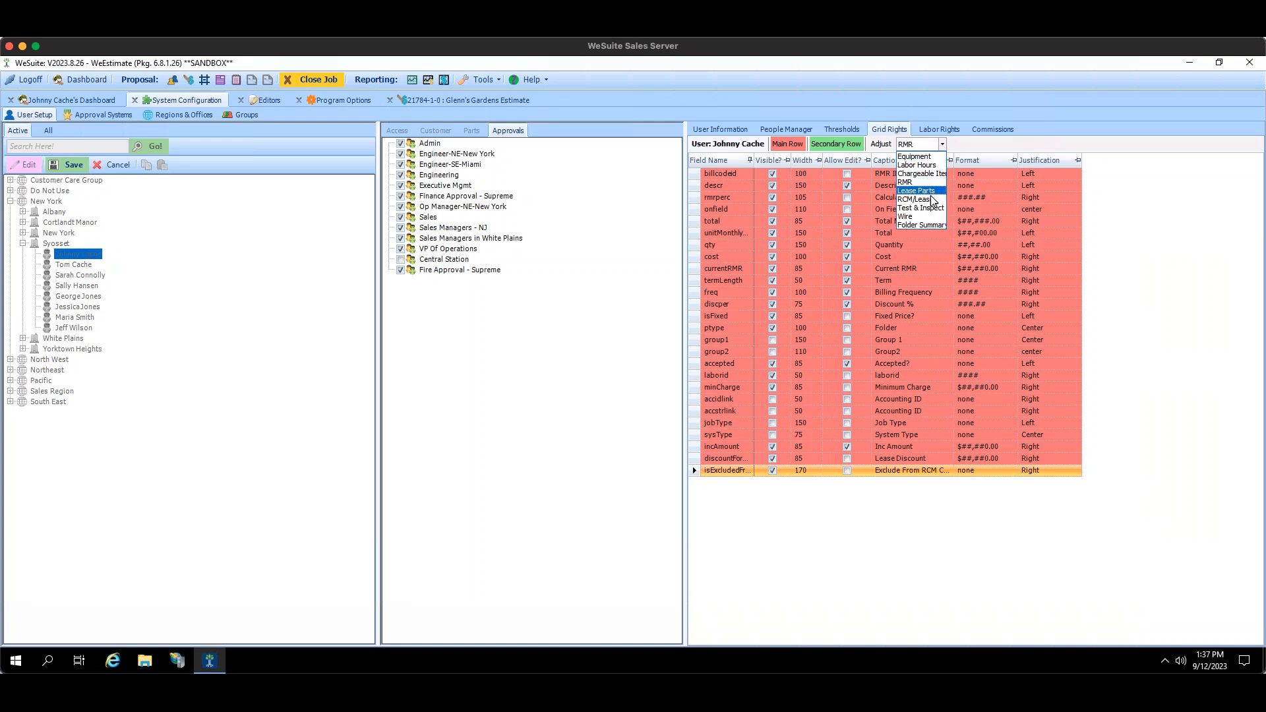
click(921, 199)
click(943, 146)
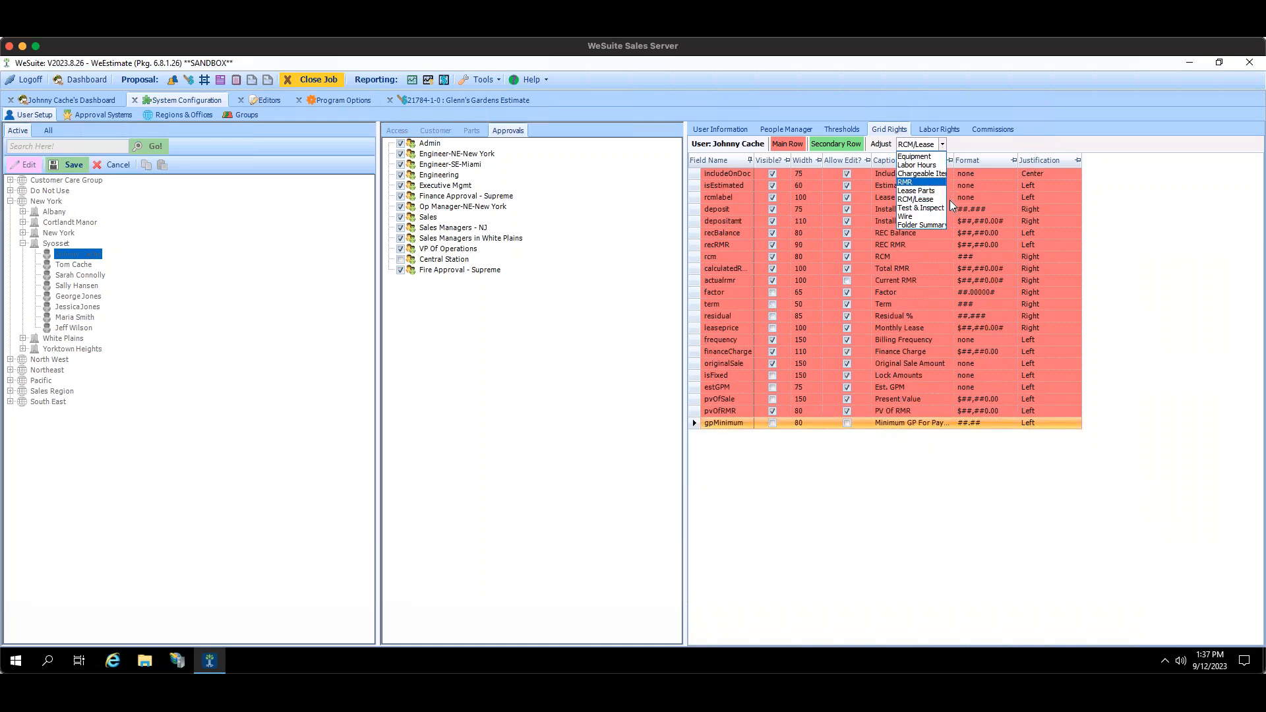
click(936, 214)
click(943, 146)
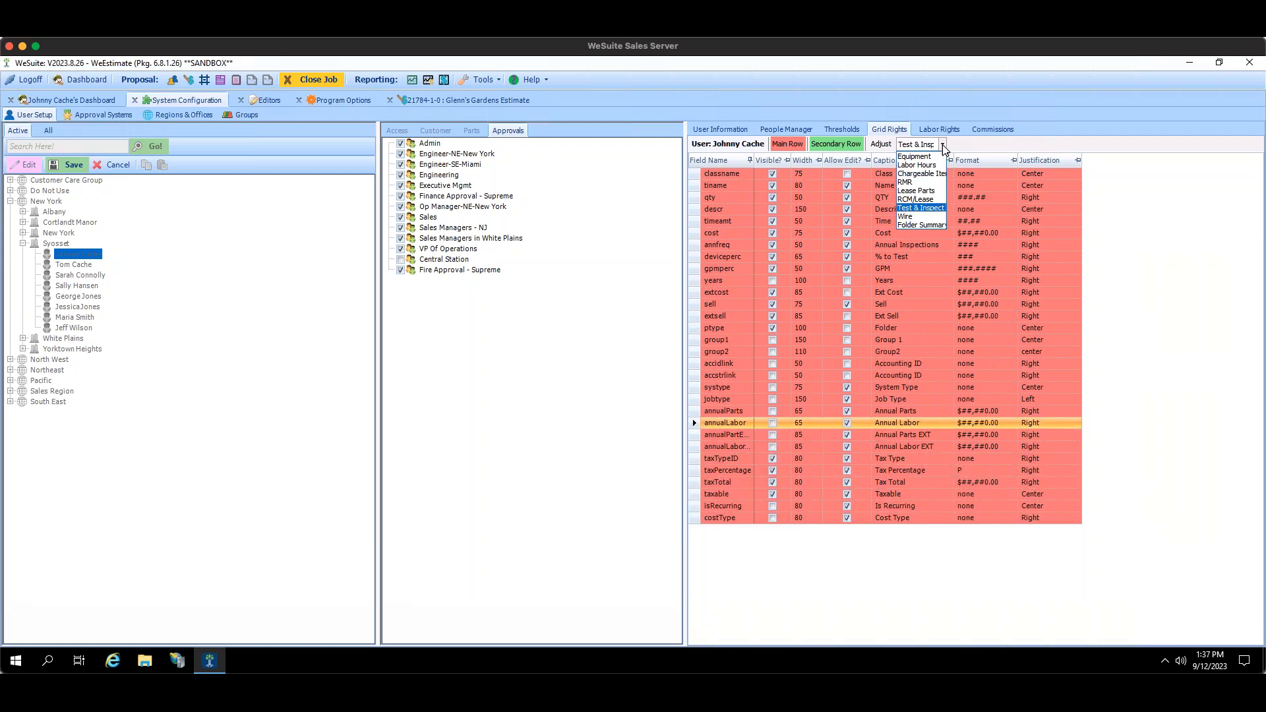
click(923, 219)
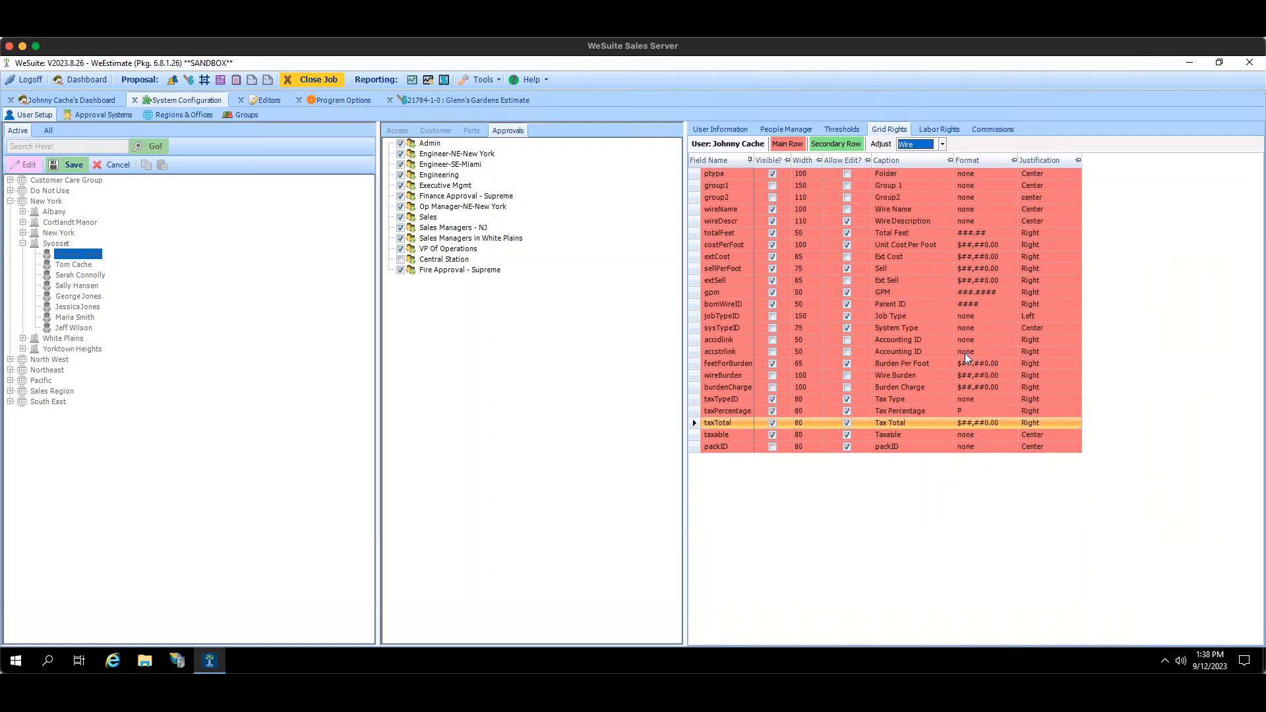
Open the user's Folder Summary grid rights and compare them with the columns of the estimate's Folders grid.
click(942, 145)
click(920, 224)
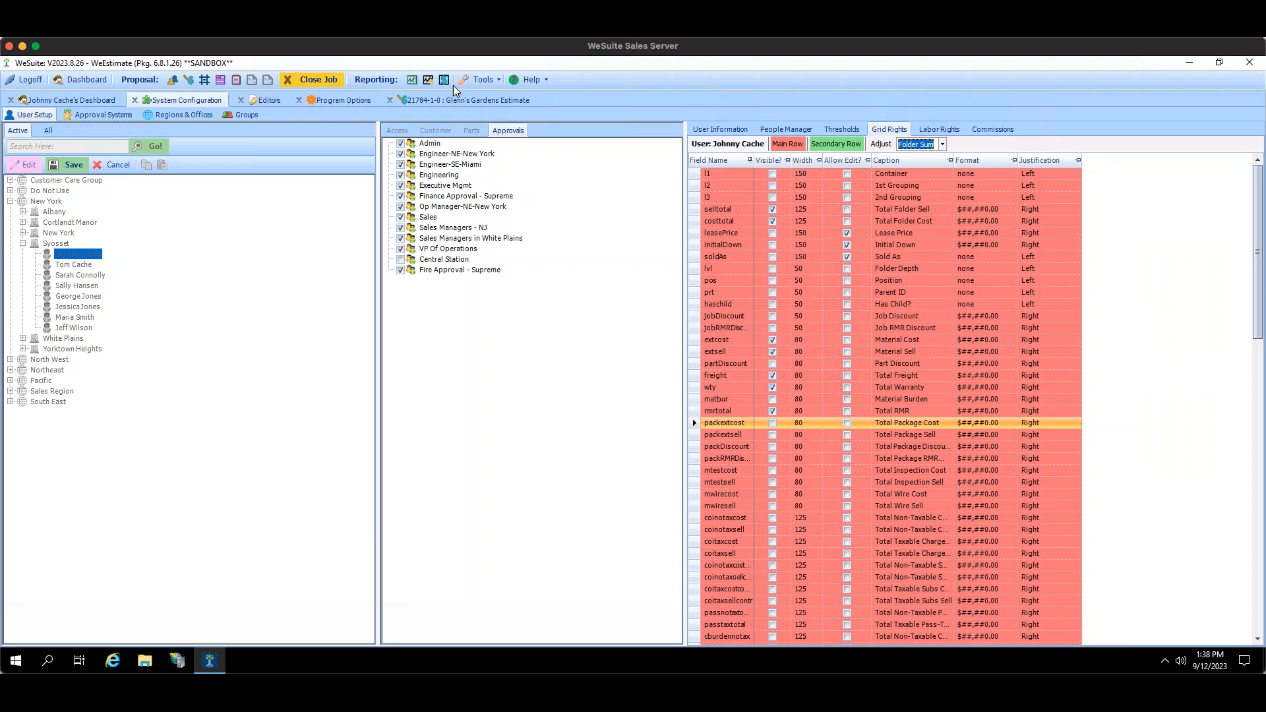
click(431, 98)
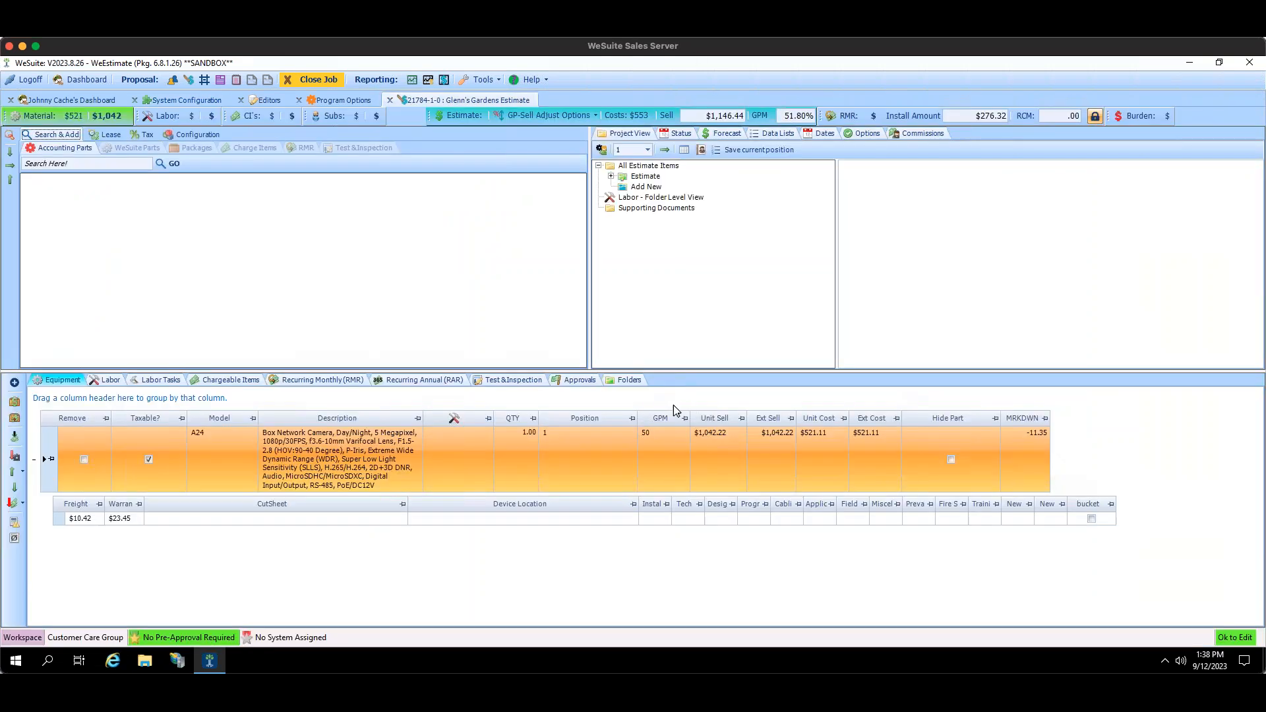
click(629, 381)
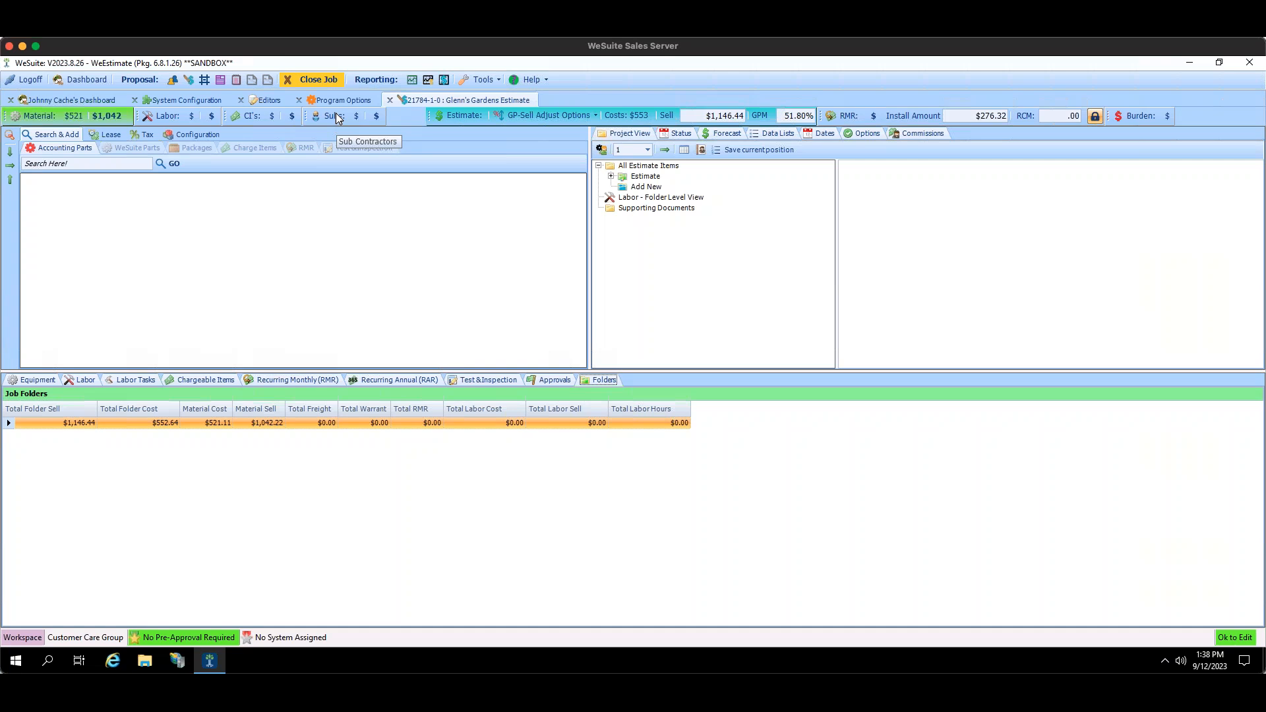
click(191, 101)
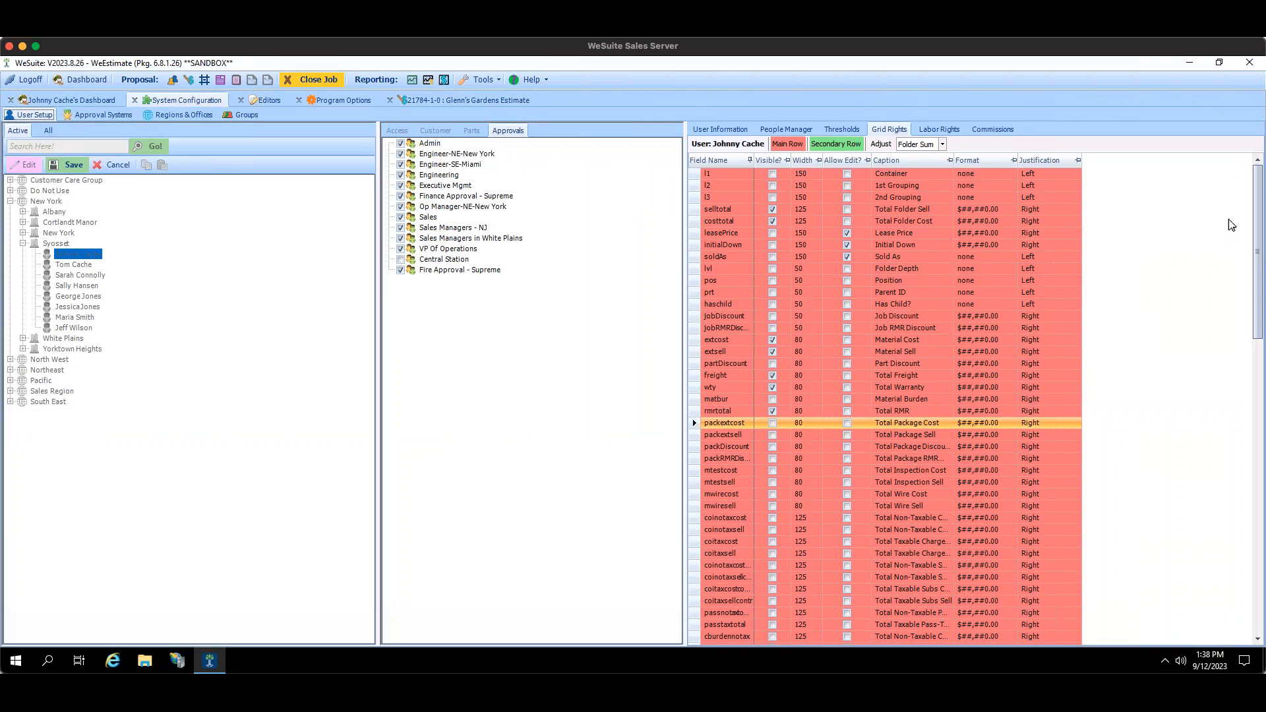
Make the Container, Initial Down, Folder Depth, Position, Parent ID and Has Child fields visible in the Folder Summary grid and save the user.
click(848, 292)
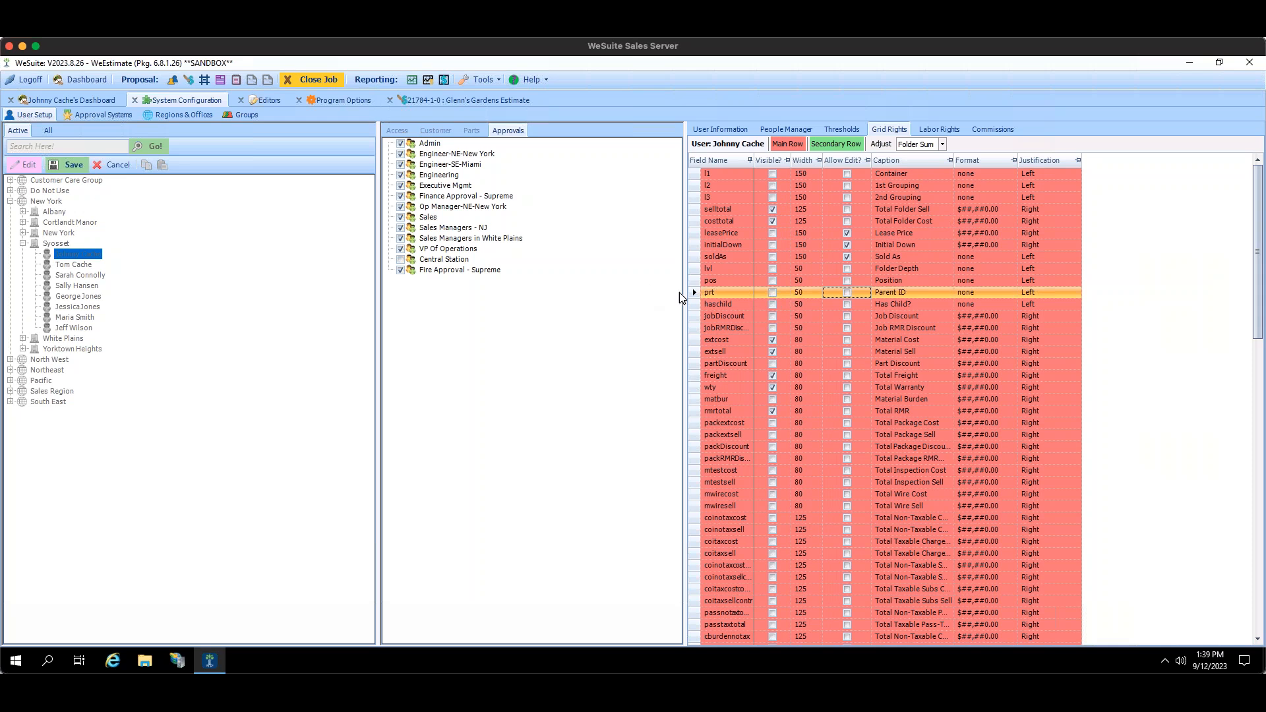
click(773, 294)
click(772, 303)
click(848, 292)
click(773, 280)
click(772, 268)
click(775, 256)
click(773, 244)
click(773, 232)
click(773, 174)
click(772, 185)
click(773, 197)
scroll(851, 394, down, 4)
scroll(851, 393, down, 5)
click(73, 166)
Close and reopen the estimate to reload the grid rights, and display its Folders grid.
click(412, 101)
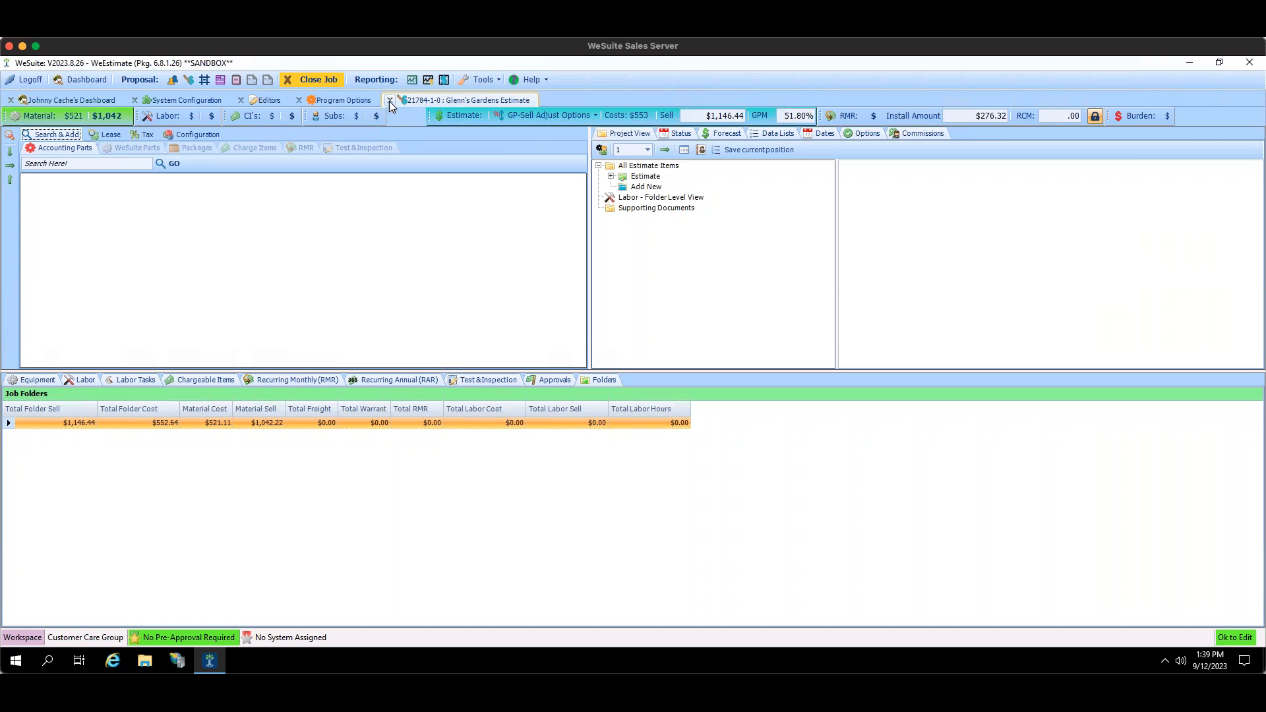
click(390, 100)
click(70, 99)
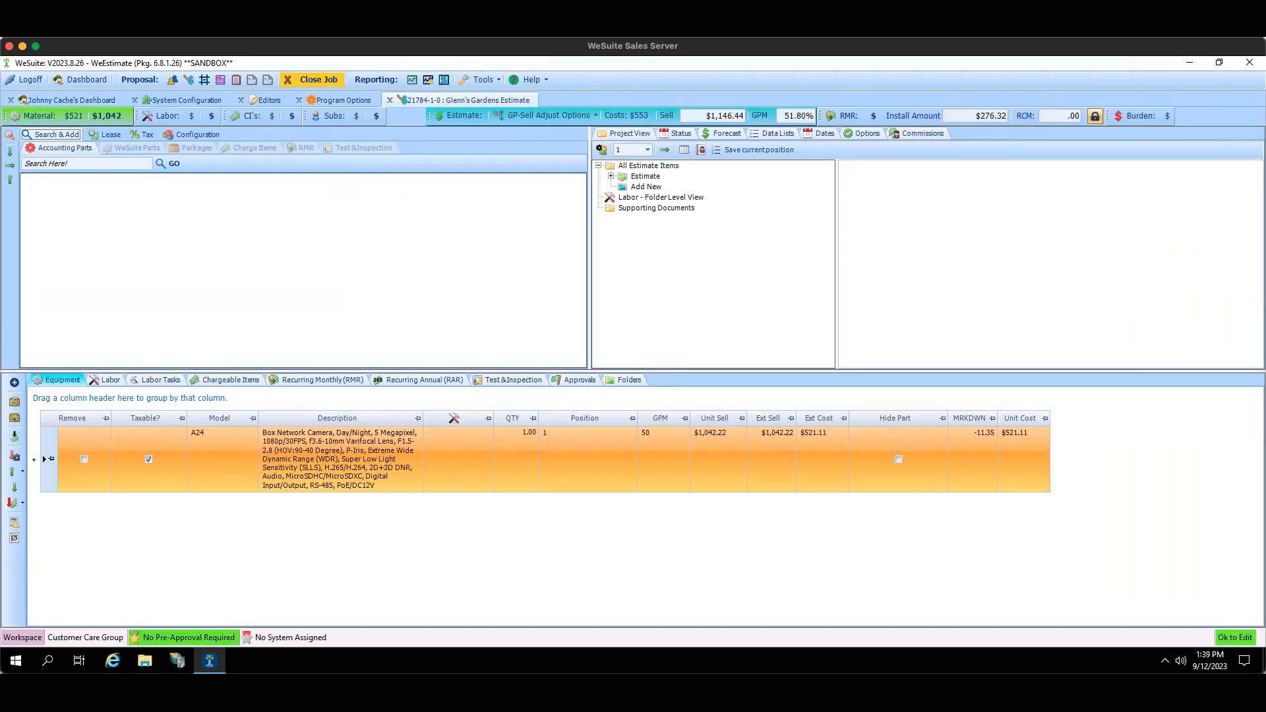
click(603, 380)
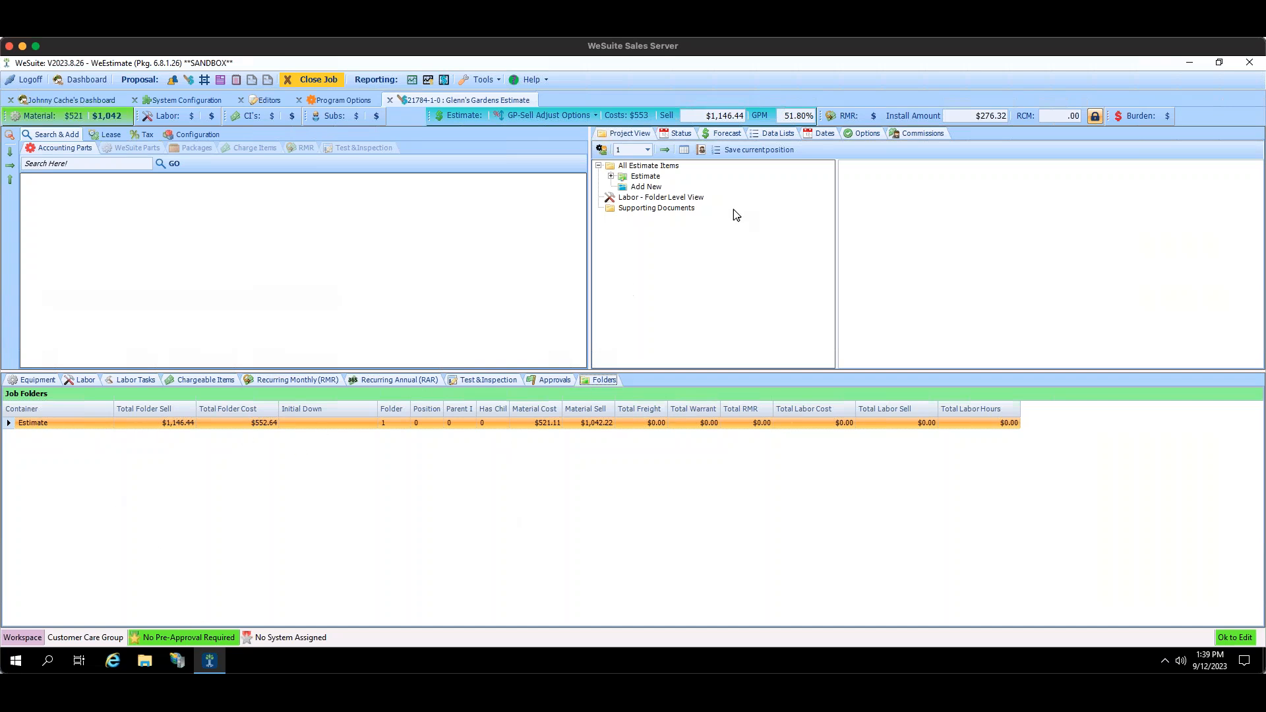
Add a new folder named CCTV to the estimate and widen the Has Child? column in the Job Folders grid.
click(648, 188)
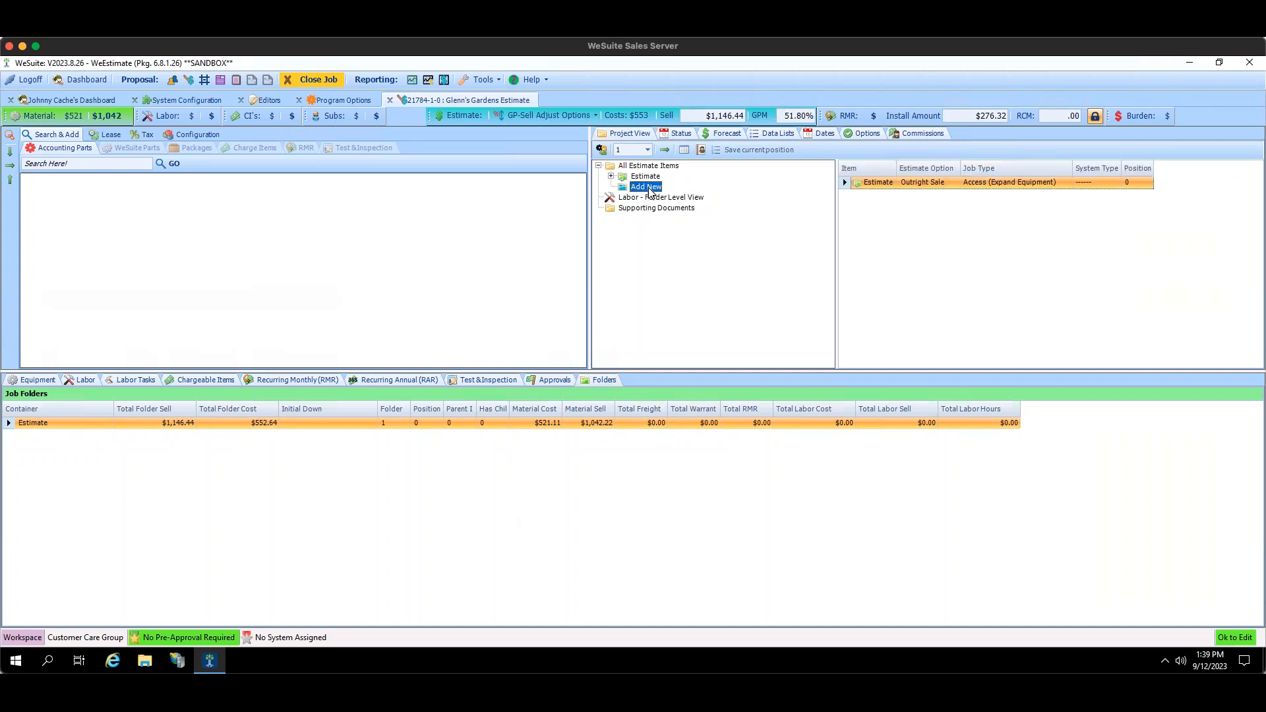
click(650, 189)
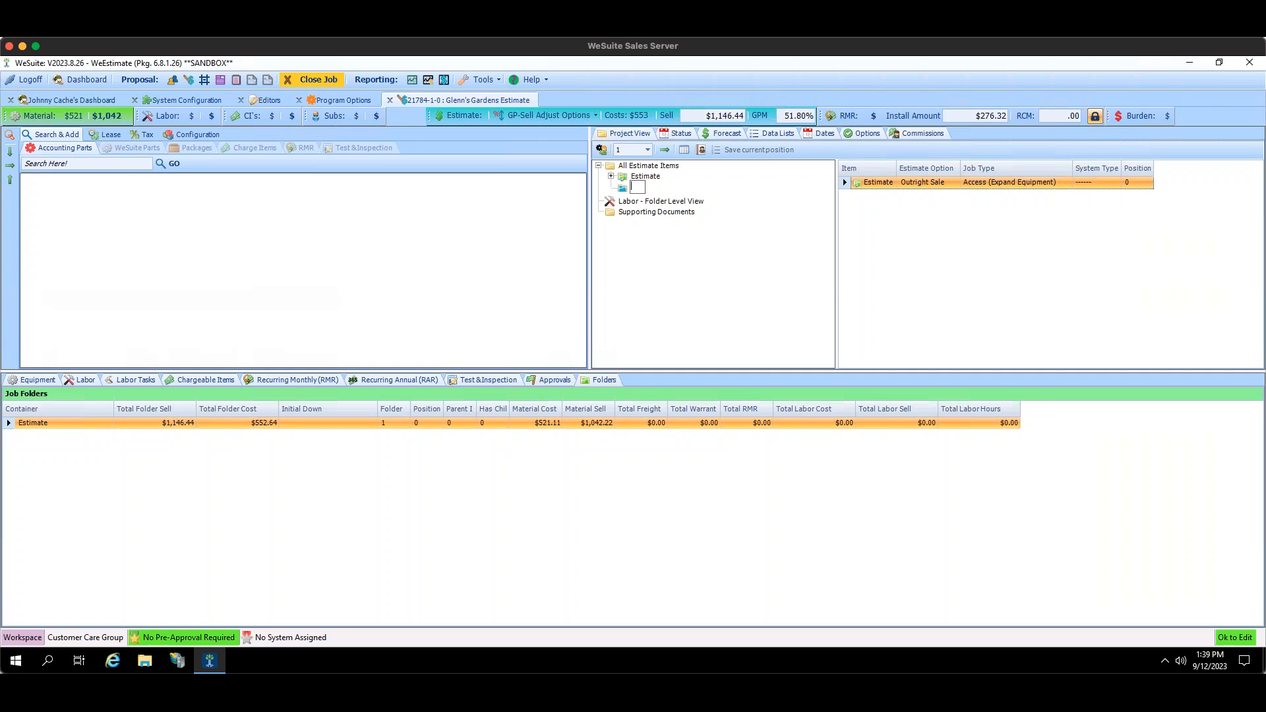
text(CCTV)
key(Return)
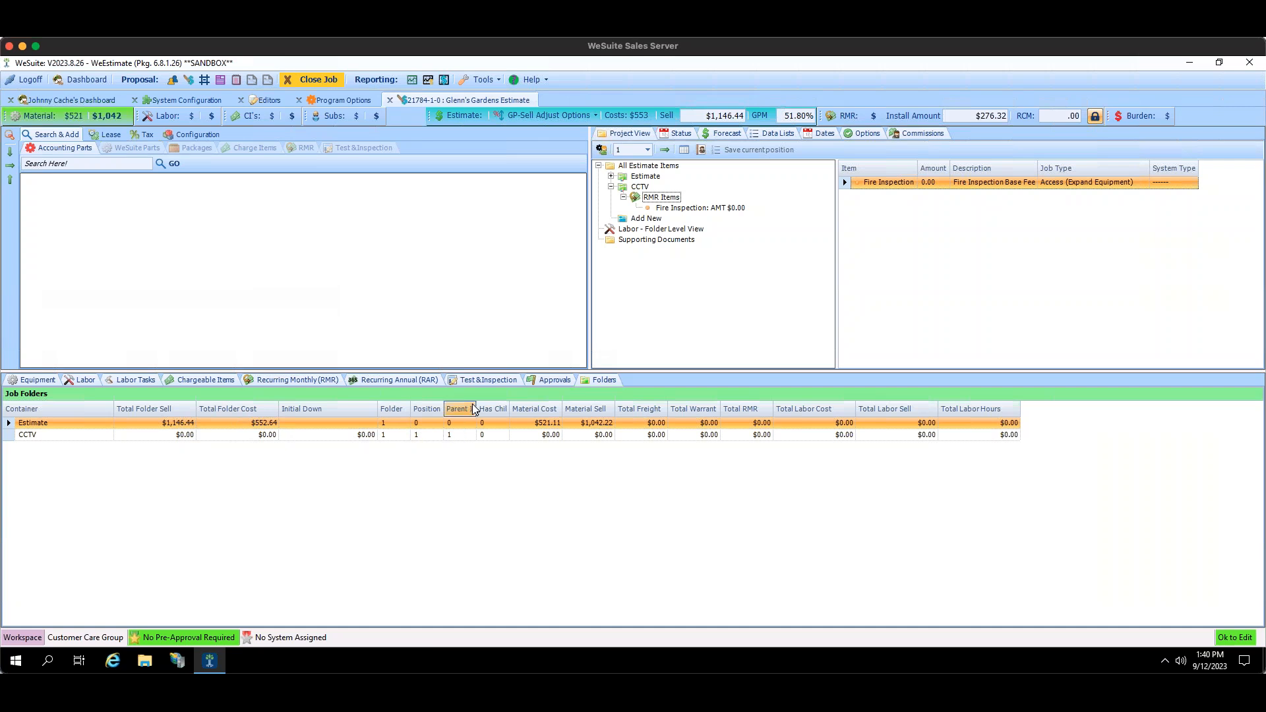
double_click(509, 409)
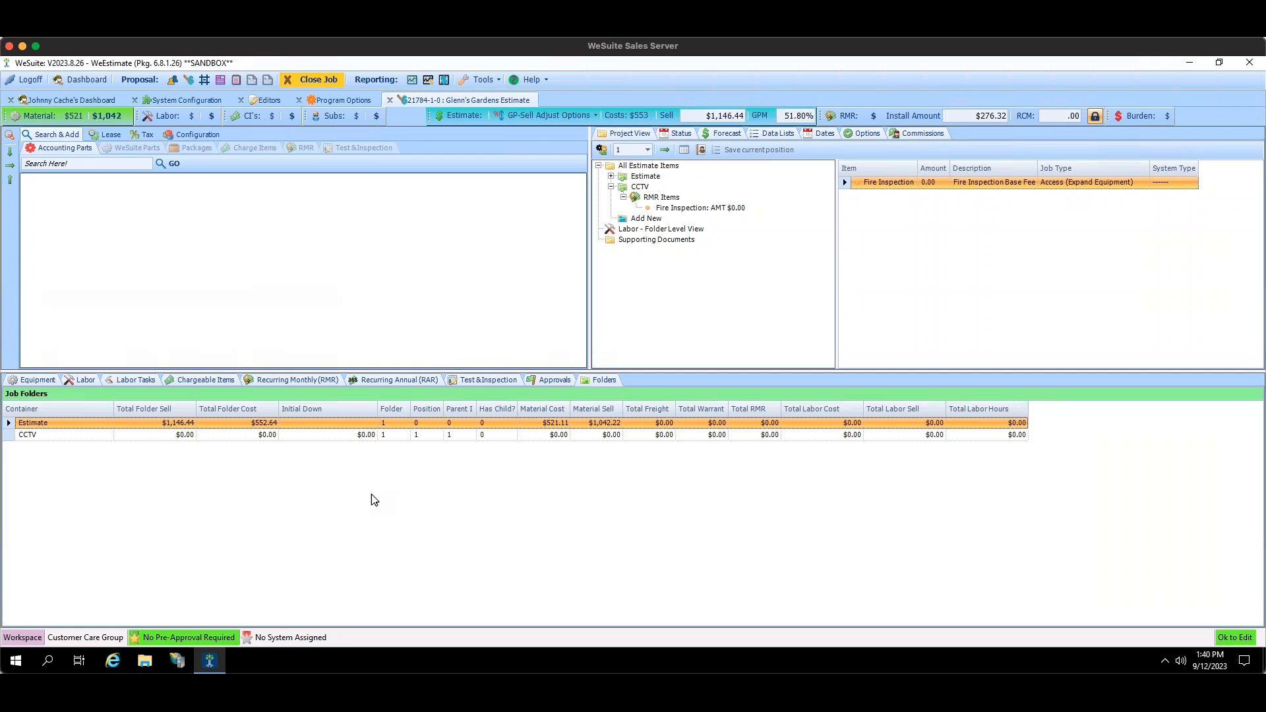
Close the estimate and return the user's grid rights to the Equipment grid.
click(389, 100)
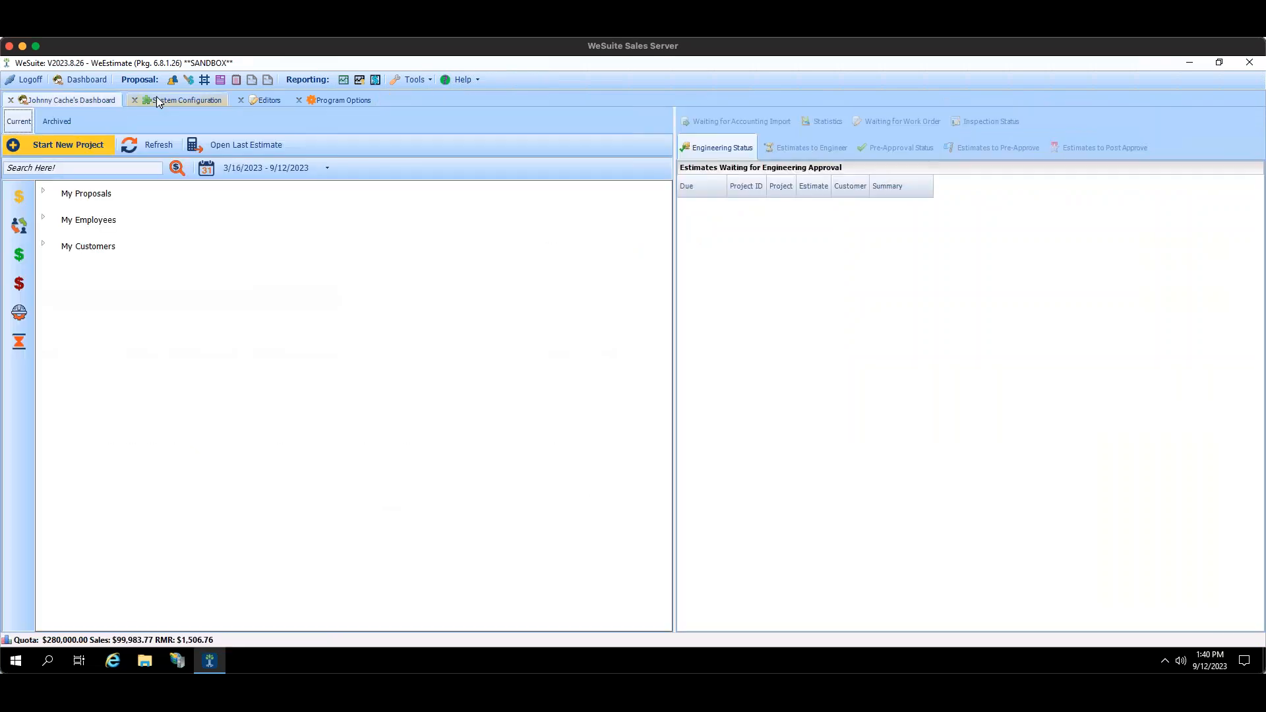
click(178, 99)
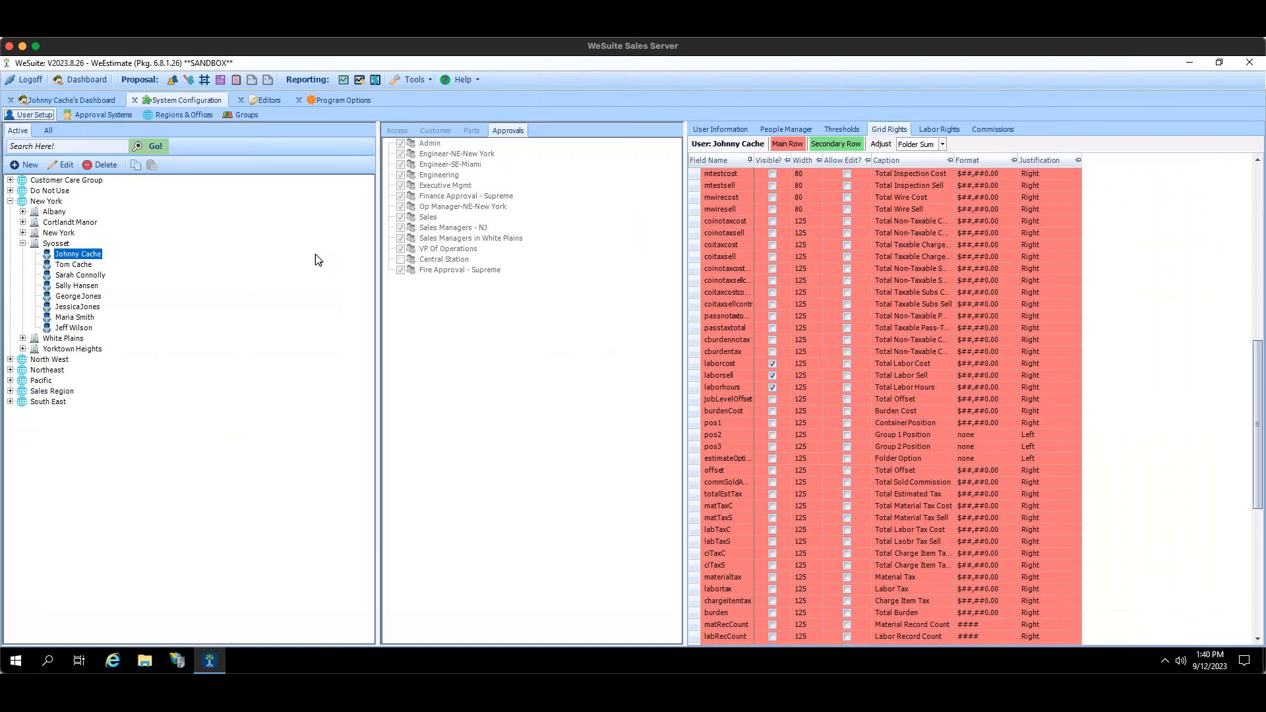
click(943, 149)
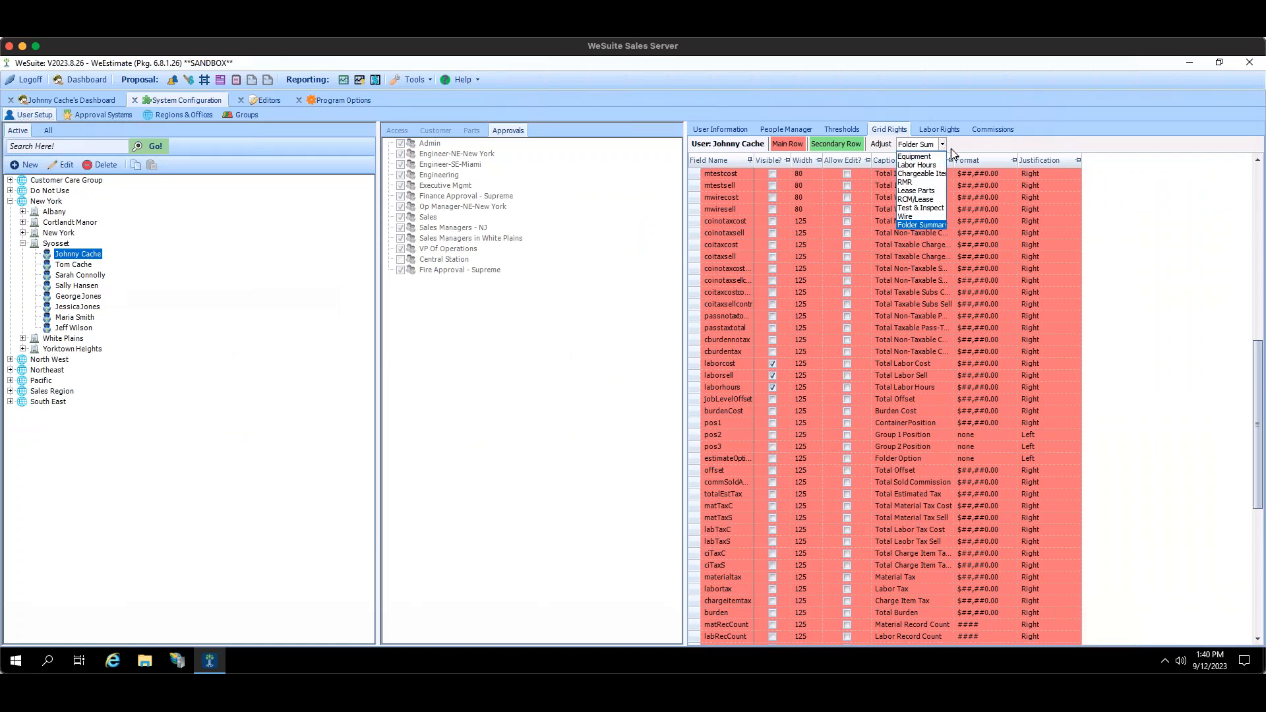
click(1106, 184)
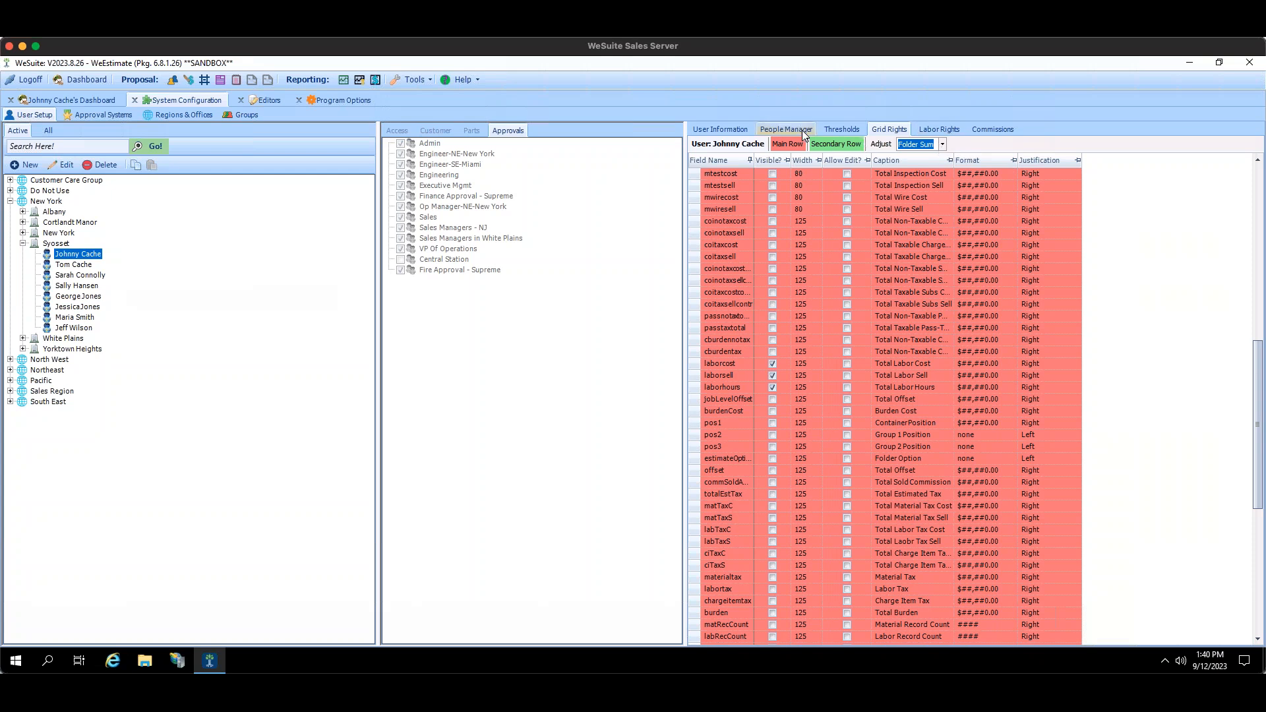
click(928, 143)
click(920, 158)
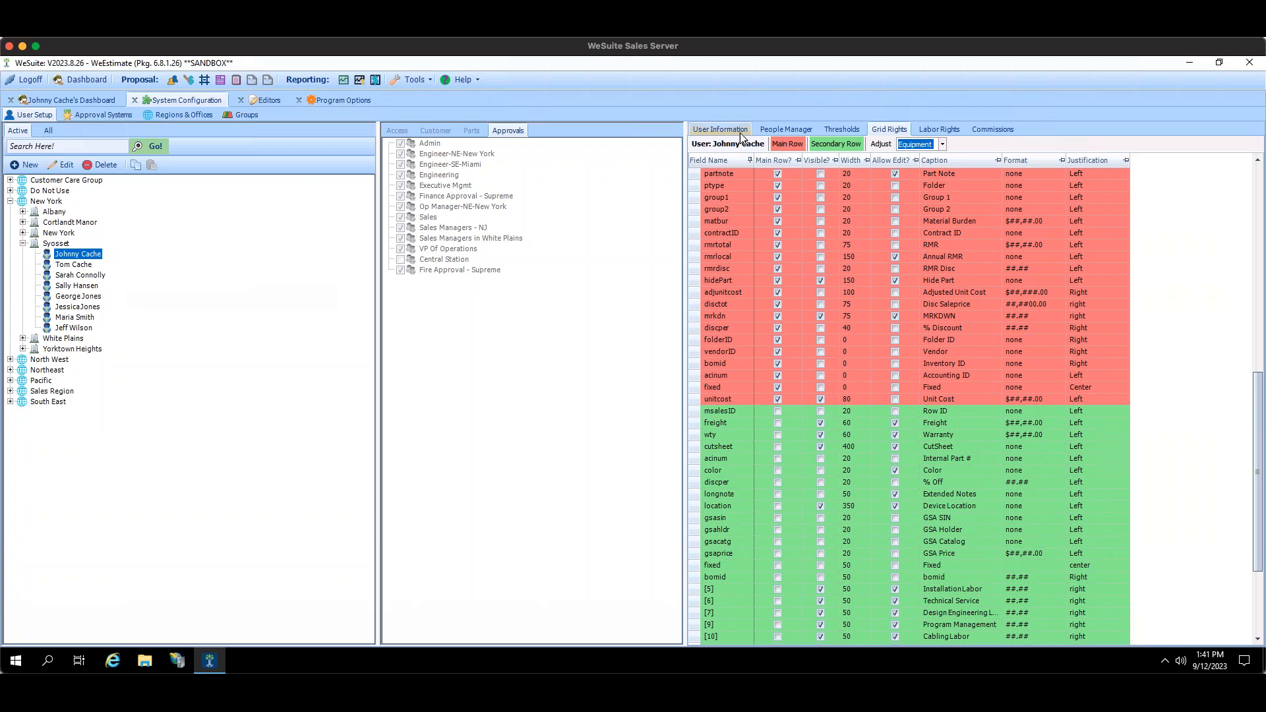
Examine Global Grid Rights in the program options for Equipment, Labor, Charge Items, RCM/Lease, Wire and Test & Inspection.
click(345, 103)
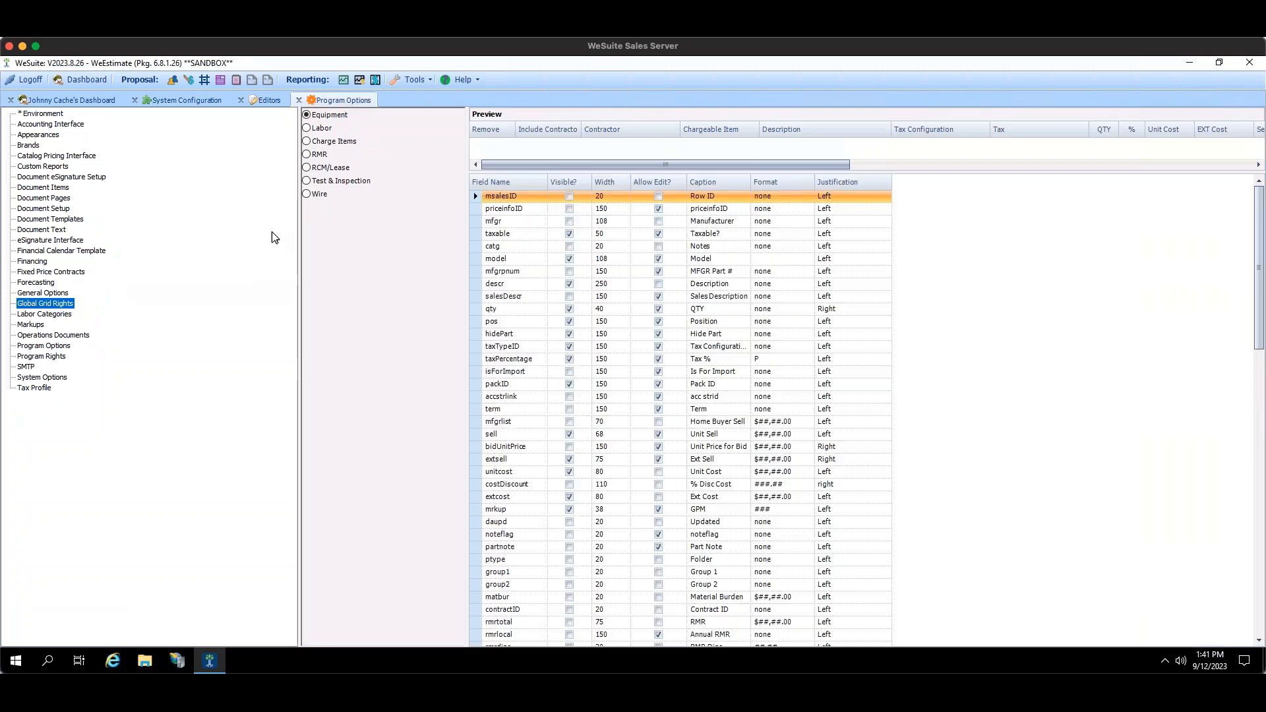
click(421, 81)
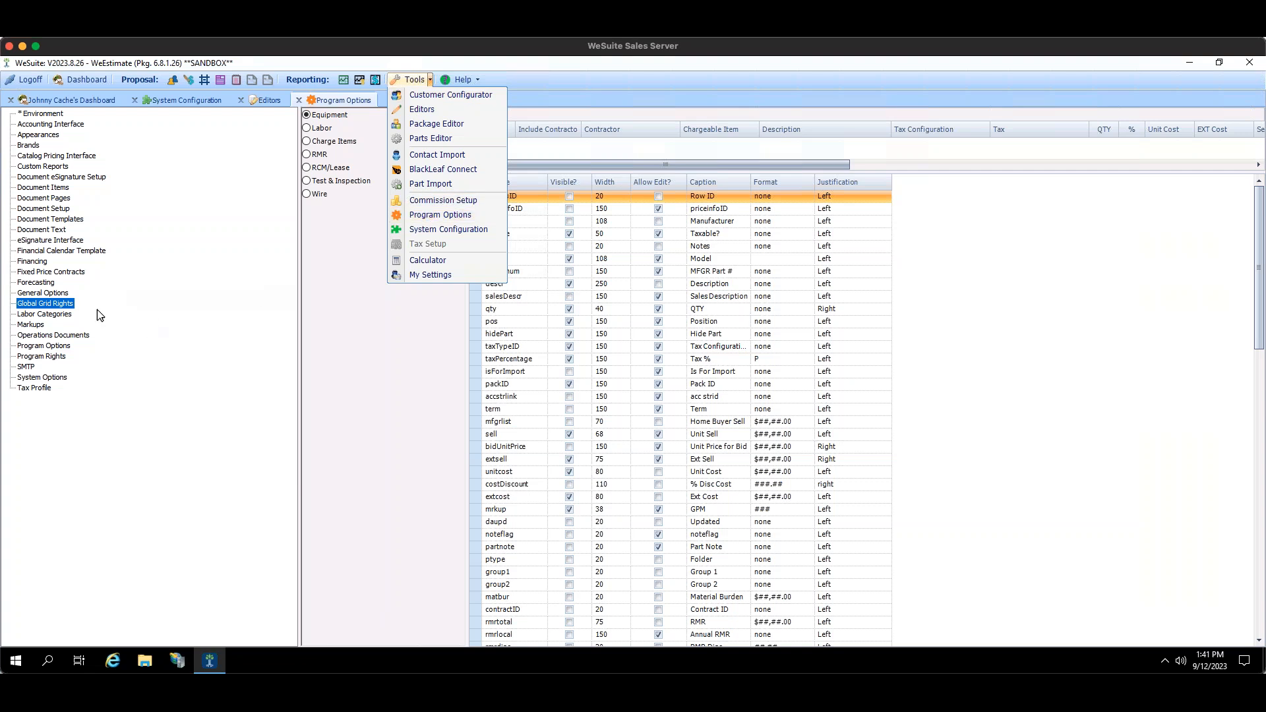
click(63, 304)
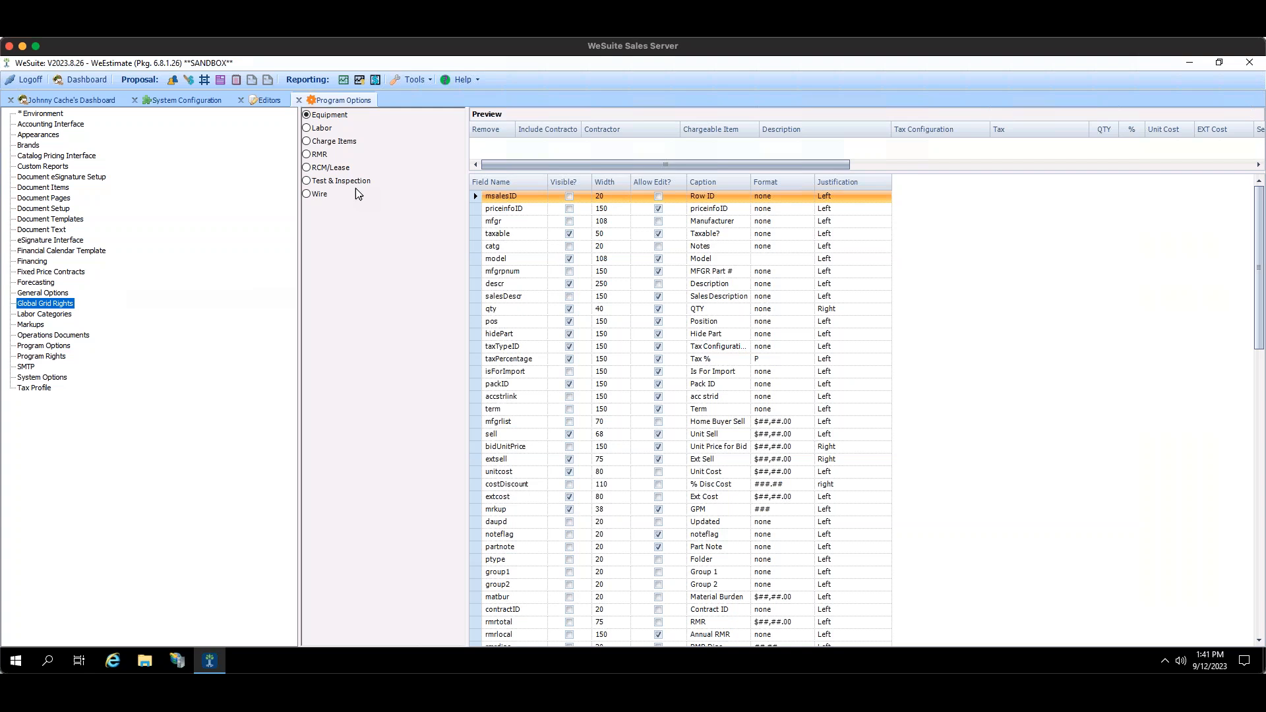
click(327, 130)
click(326, 142)
click(325, 168)
click(320, 194)
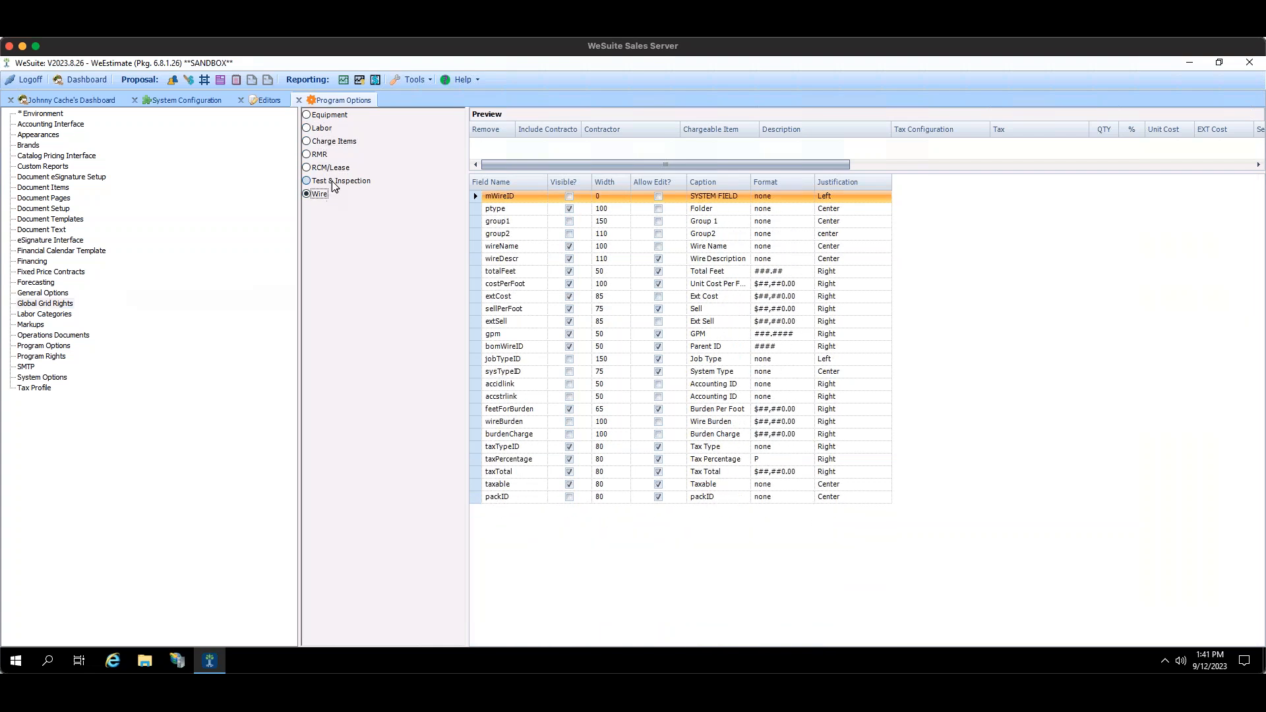
click(334, 182)
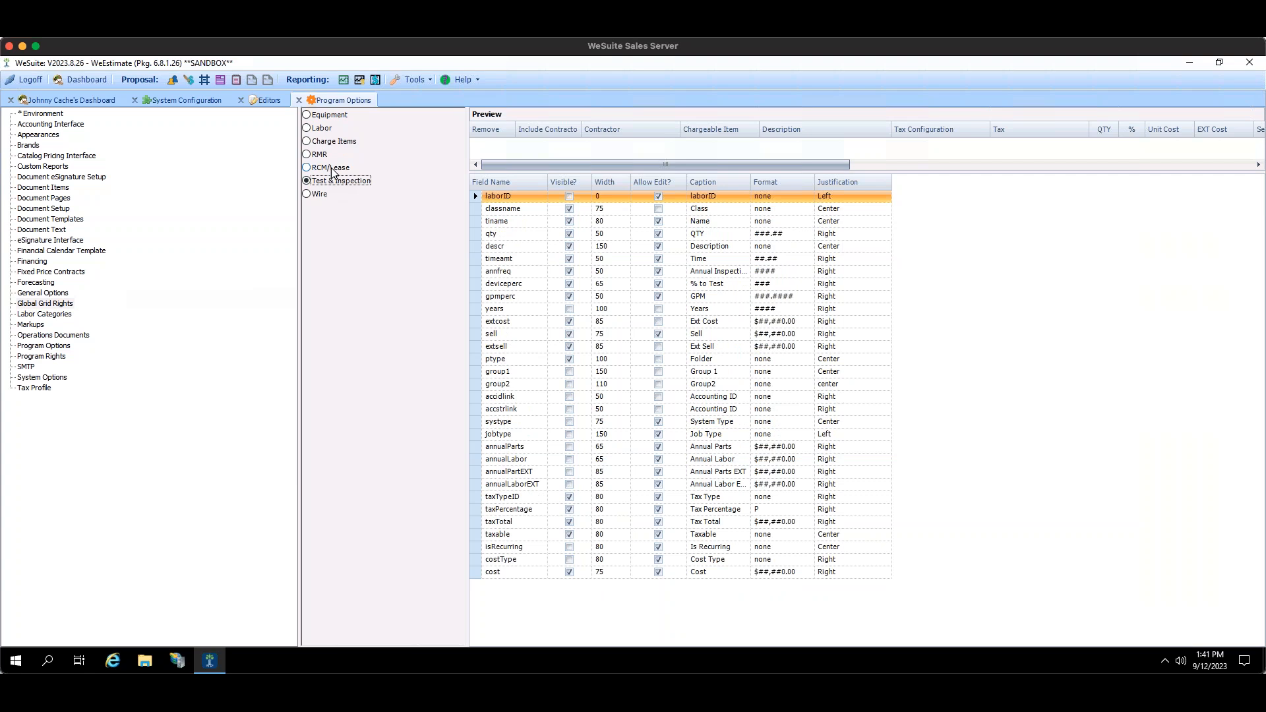
click(329, 117)
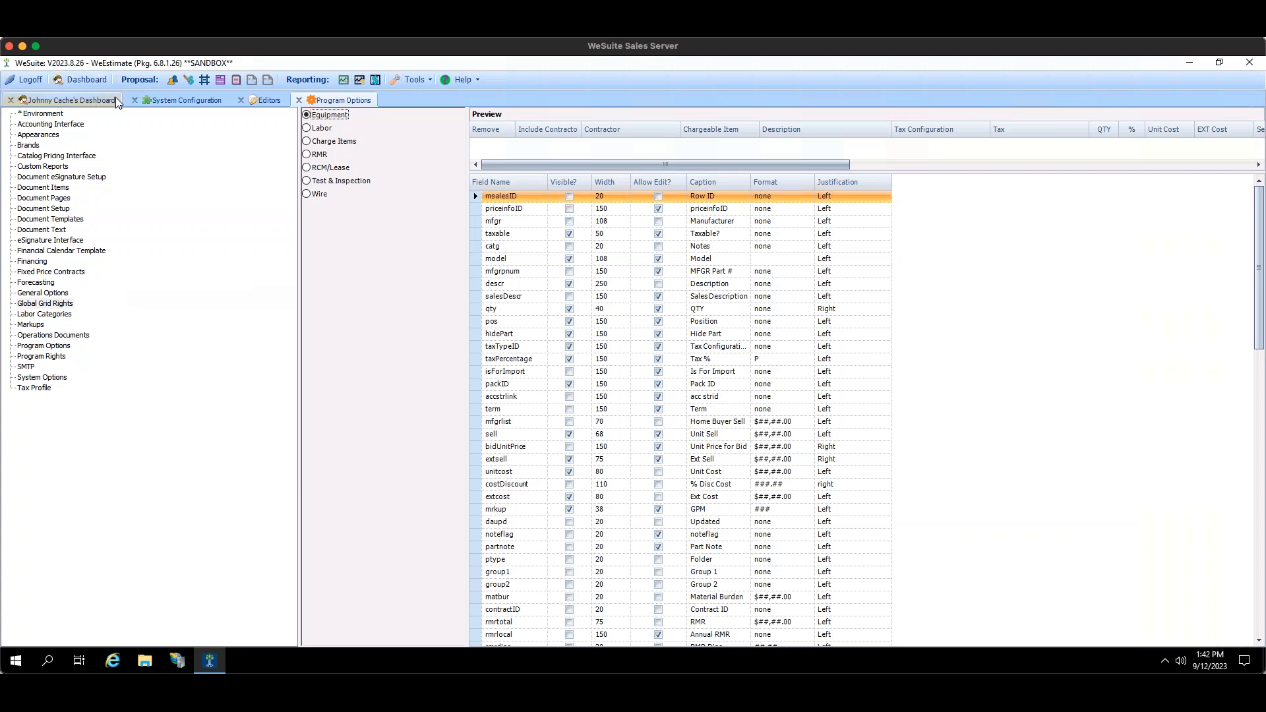
Return to the system configuration, view the user's general information and go back to the Equipment grid rights.
click(152, 99)
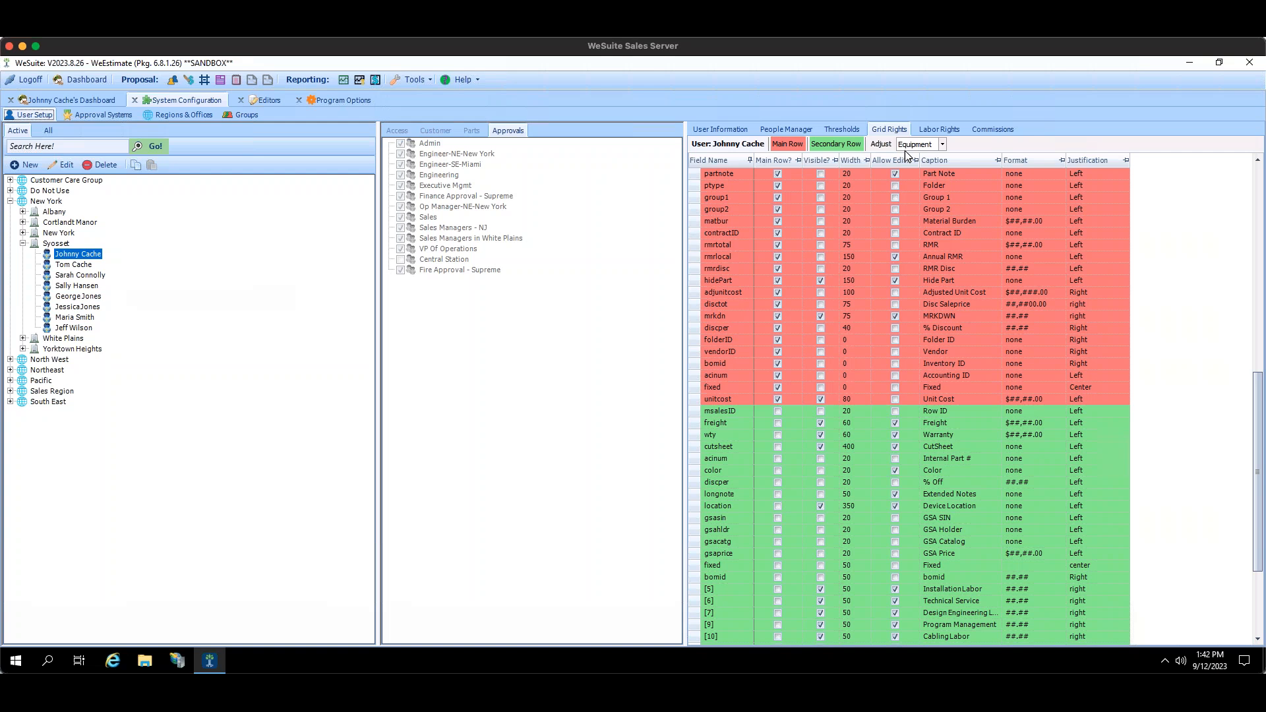
click(742, 130)
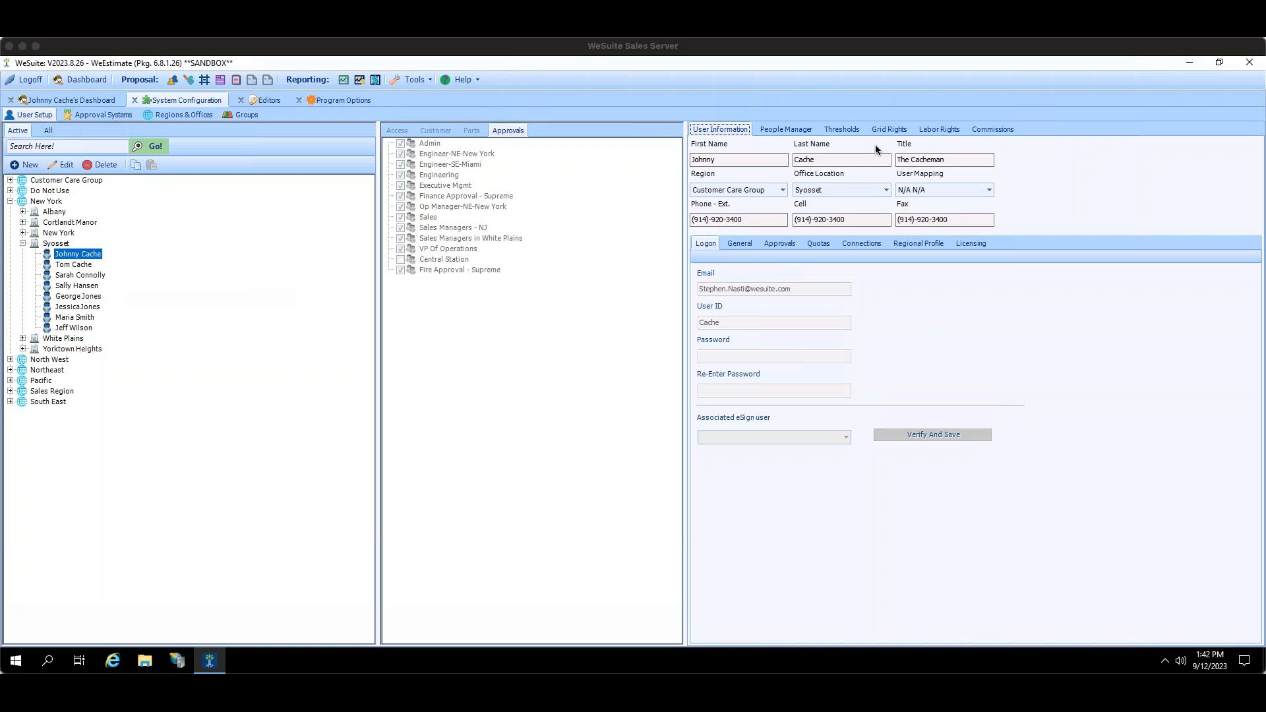
click(884, 129)
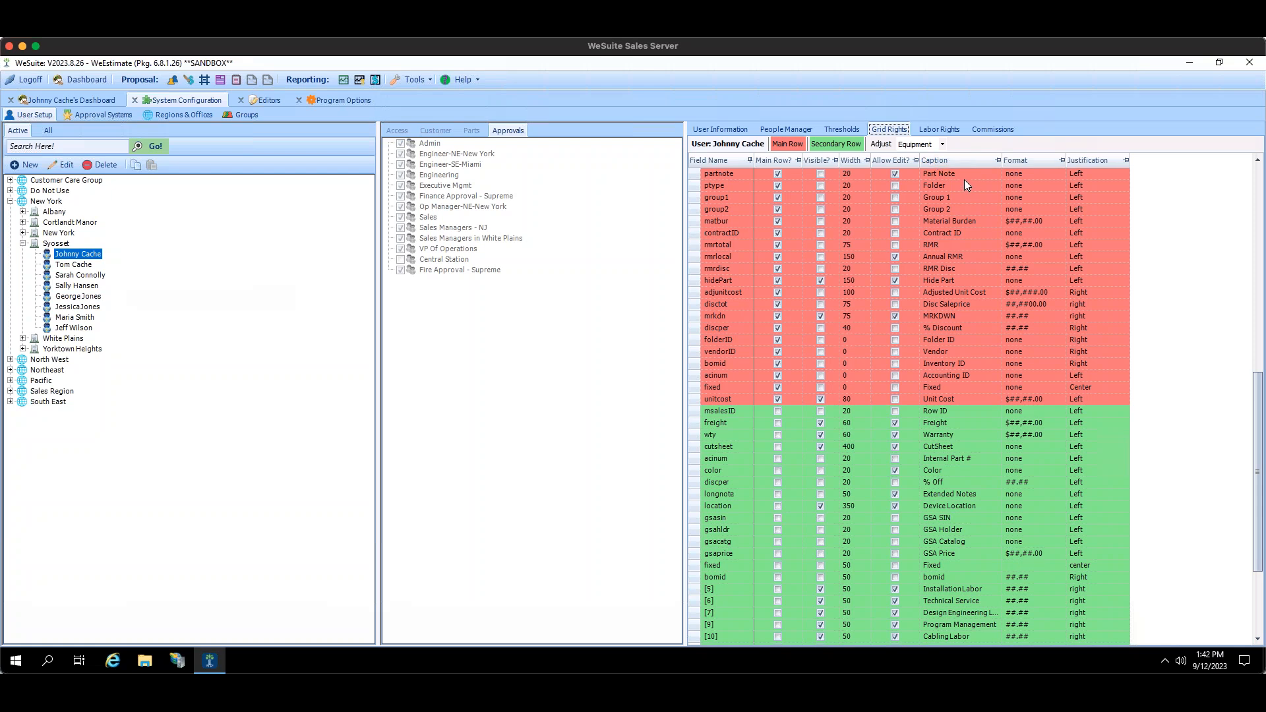
Revisit the global grid rights, close the program options and open the Regions & Offices configuration.
click(350, 100)
click(712, 196)
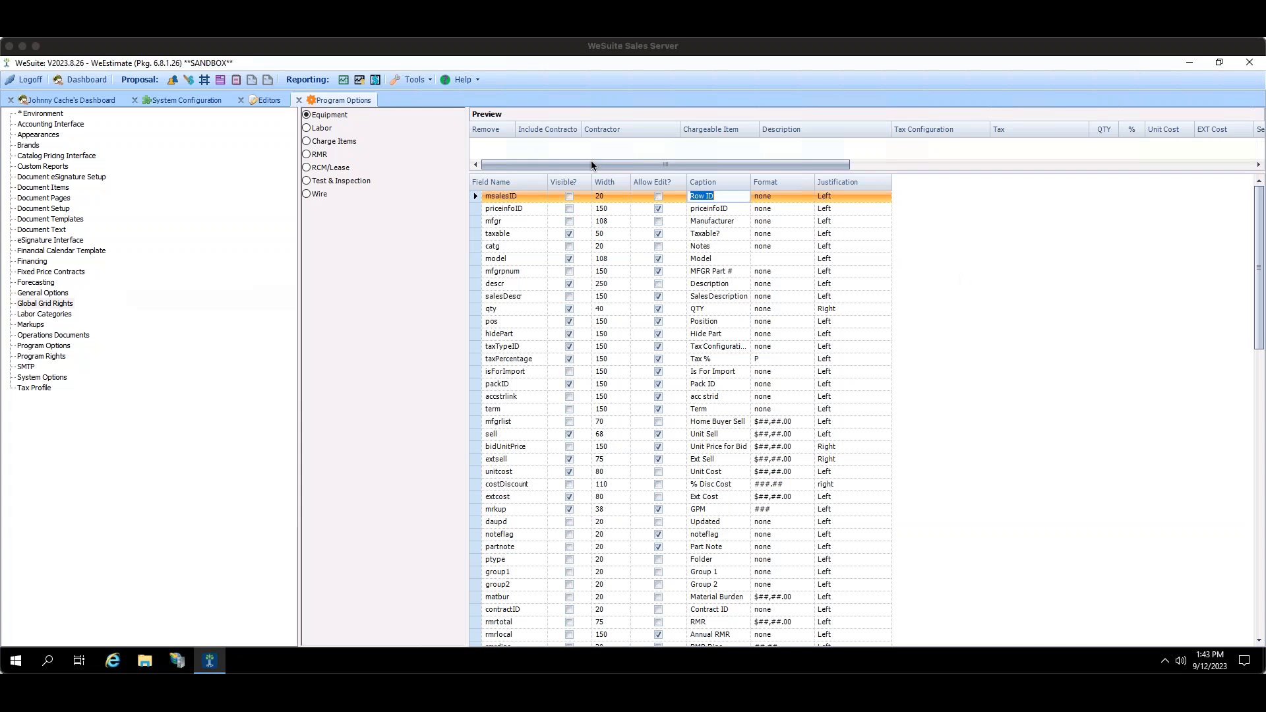
click(303, 101)
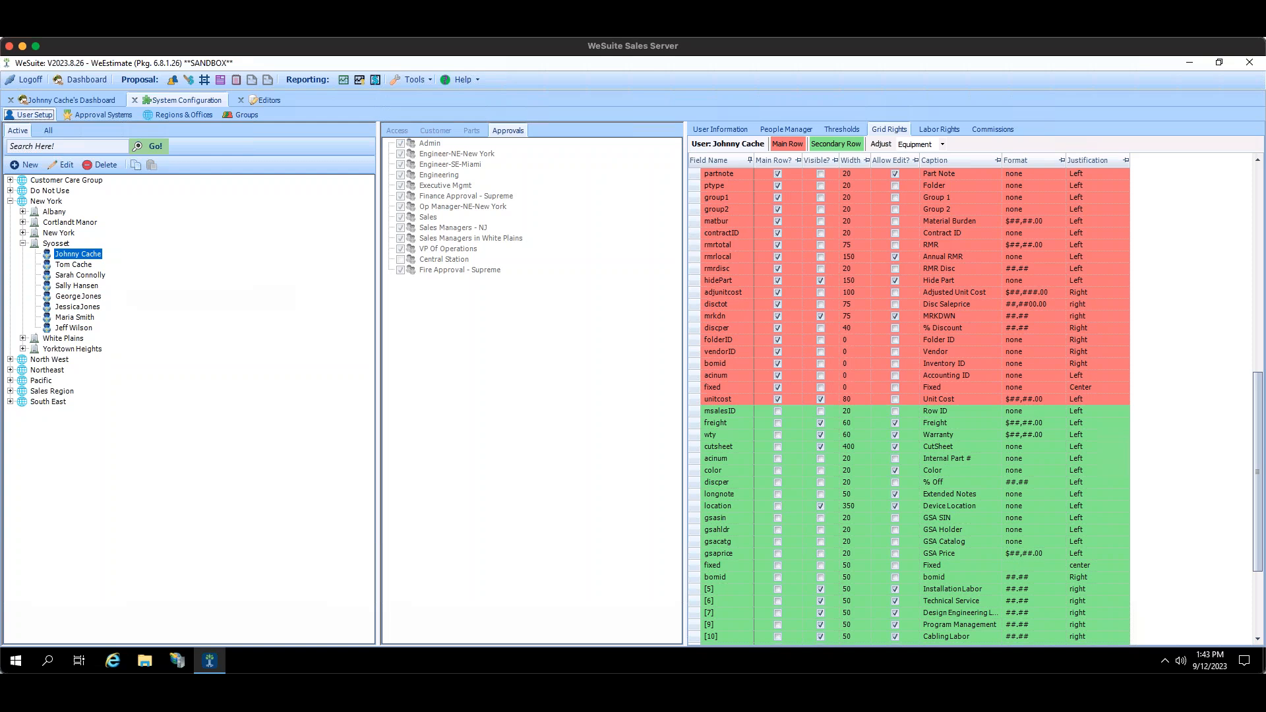
click(195, 116)
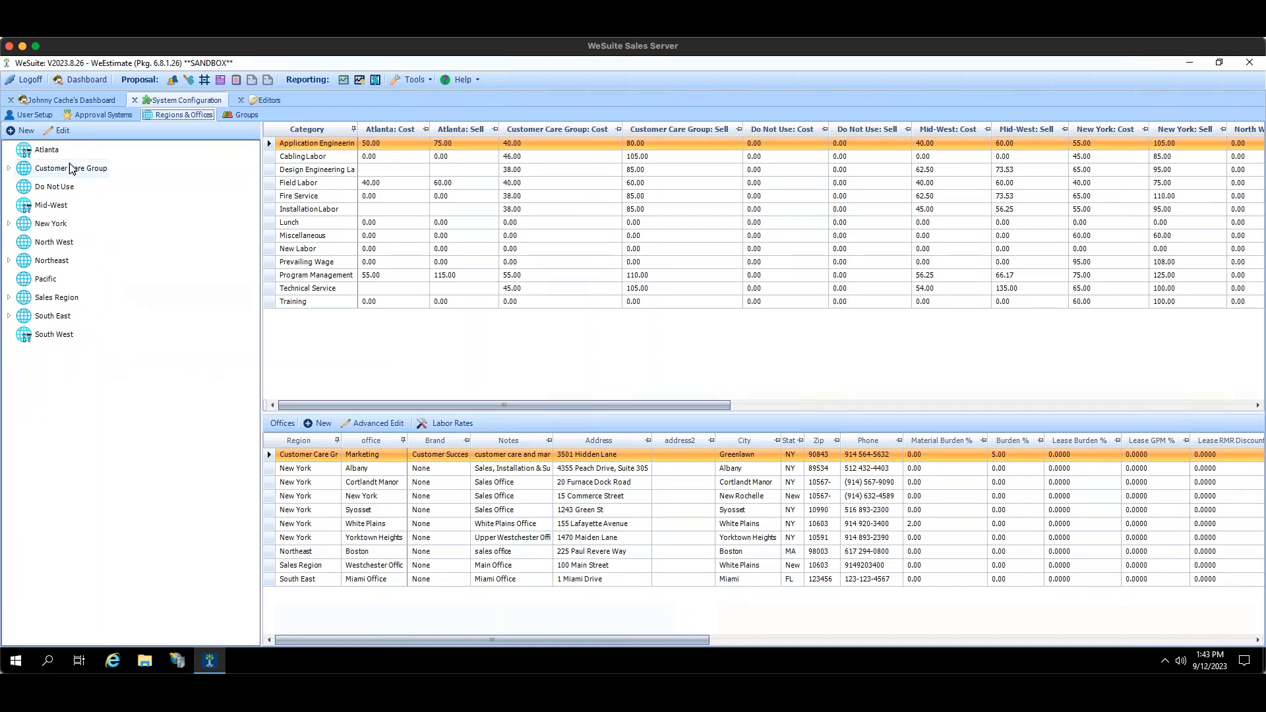
Widen the Category column and examine the Application Engineering cost and sell rates for Atlanta and the other regions.
click(55, 334)
drag(361, 128, 444, 128)
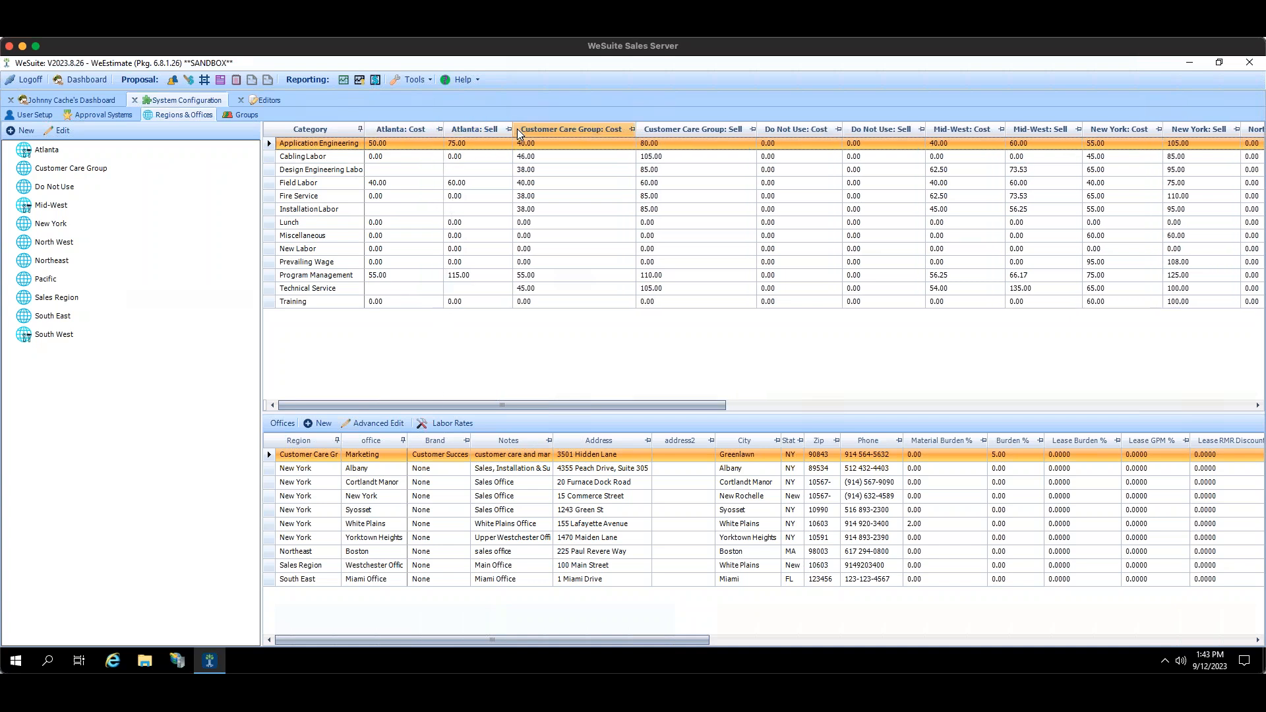
click(387, 142)
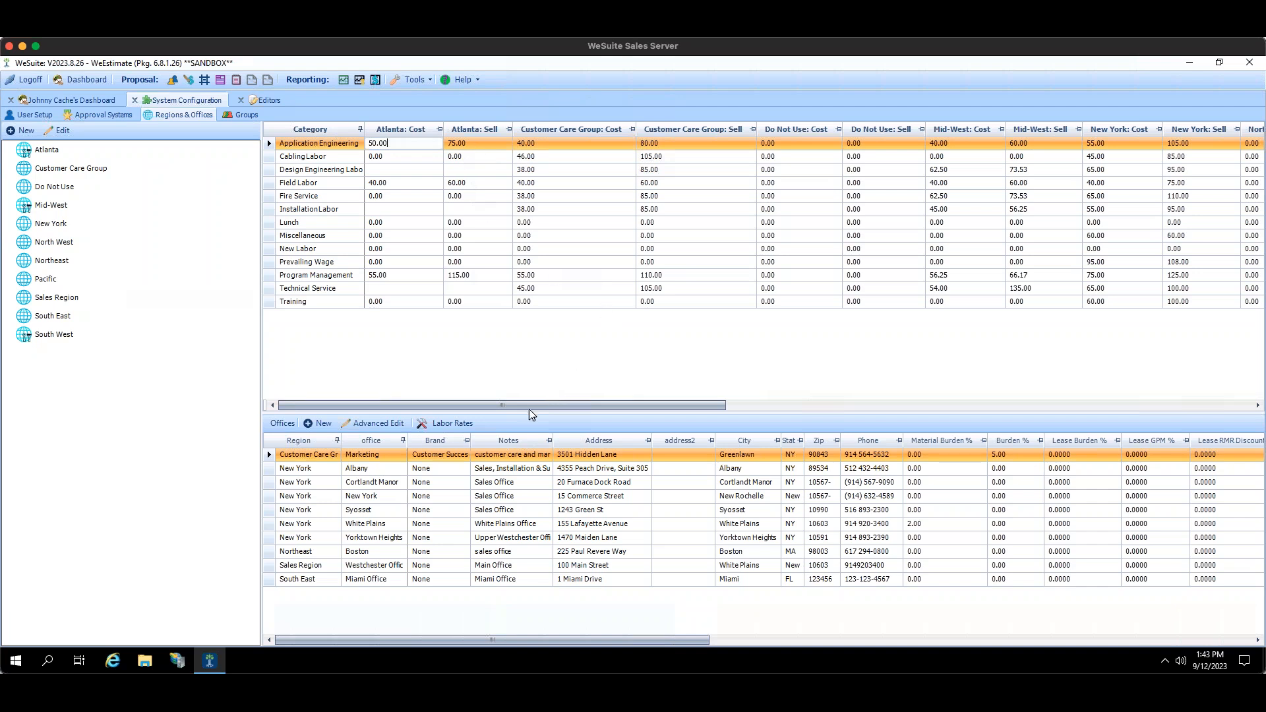
drag(520, 407, 476, 398)
double_click(373, 140)
click(407, 143)
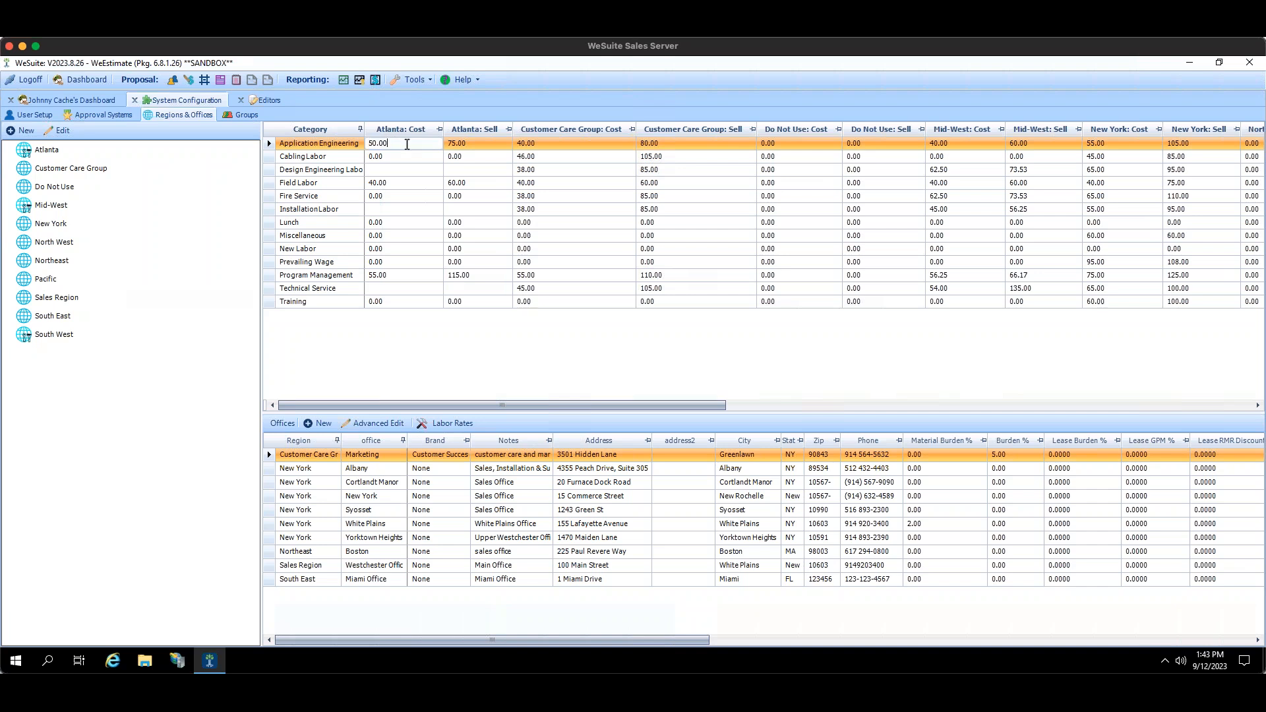
click(489, 147)
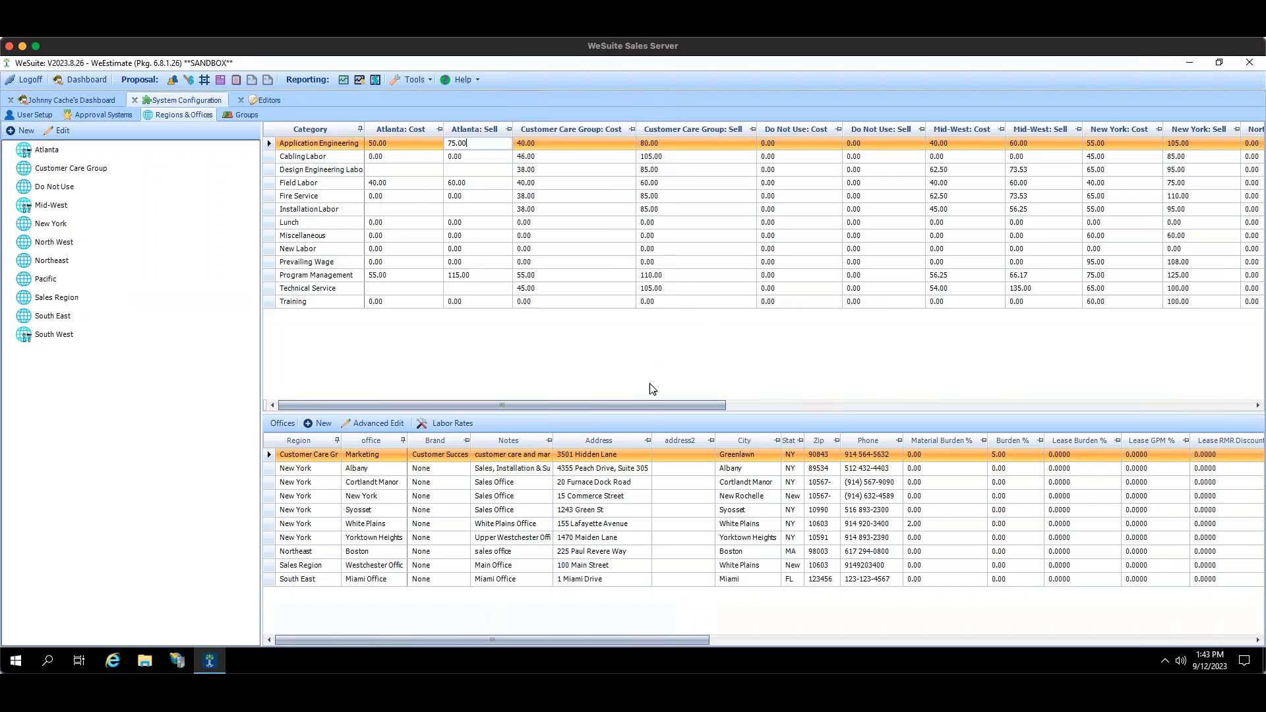
drag(662, 405, 1199, 405)
drag(1006, 405, 522, 393)
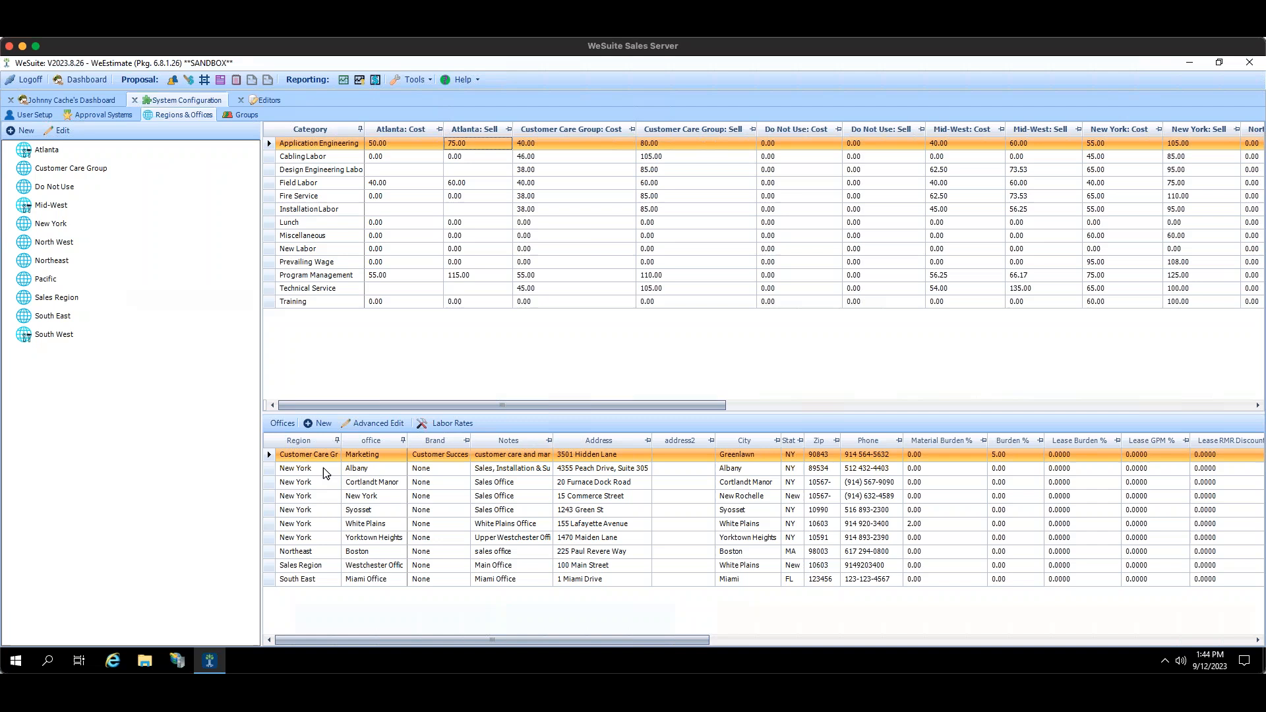
Widen the Region, Office and Brand columns of the Offices grid and examine the burden, lease, quota and license columns.
double_click(341, 444)
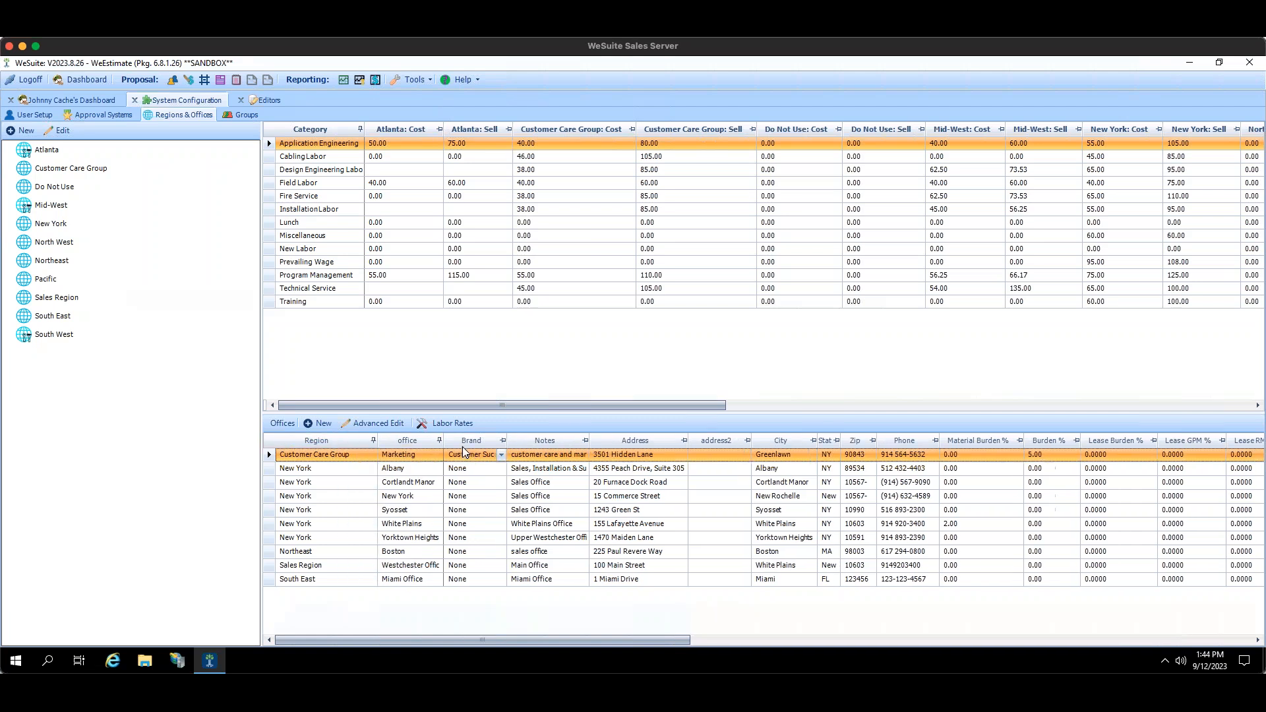
drag(443, 444, 592, 446)
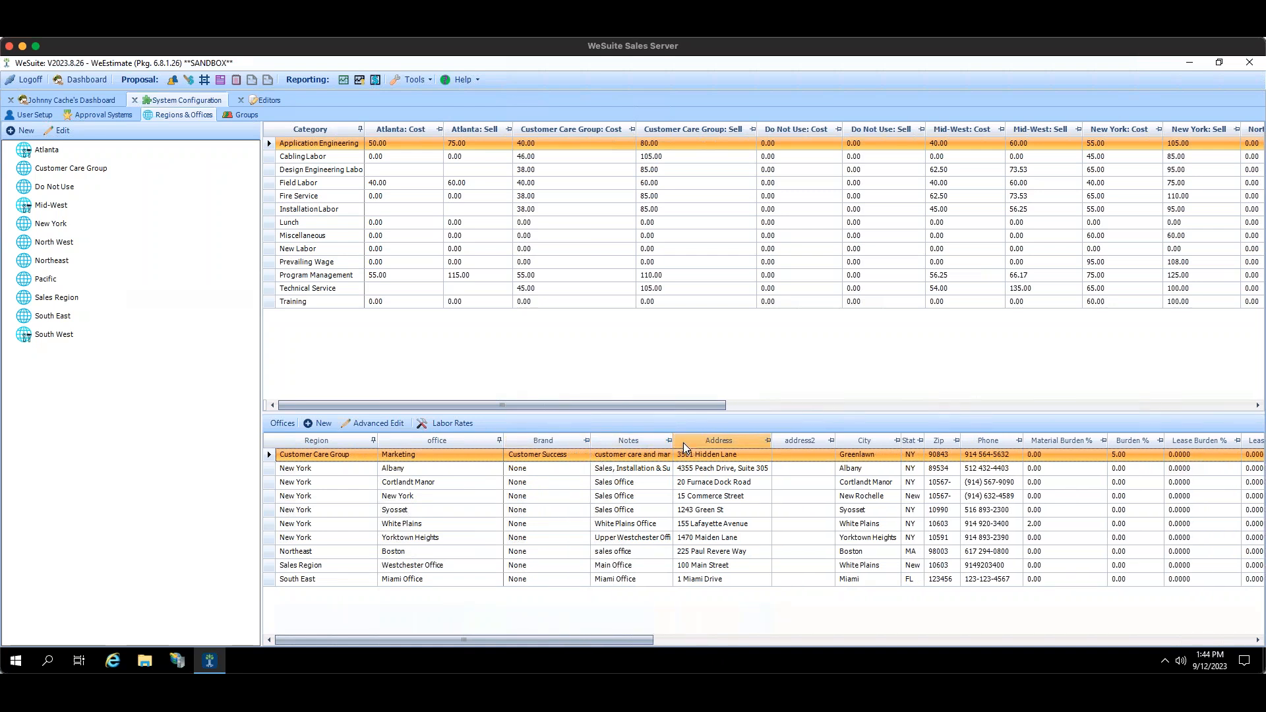
drag(633, 638, 914, 636)
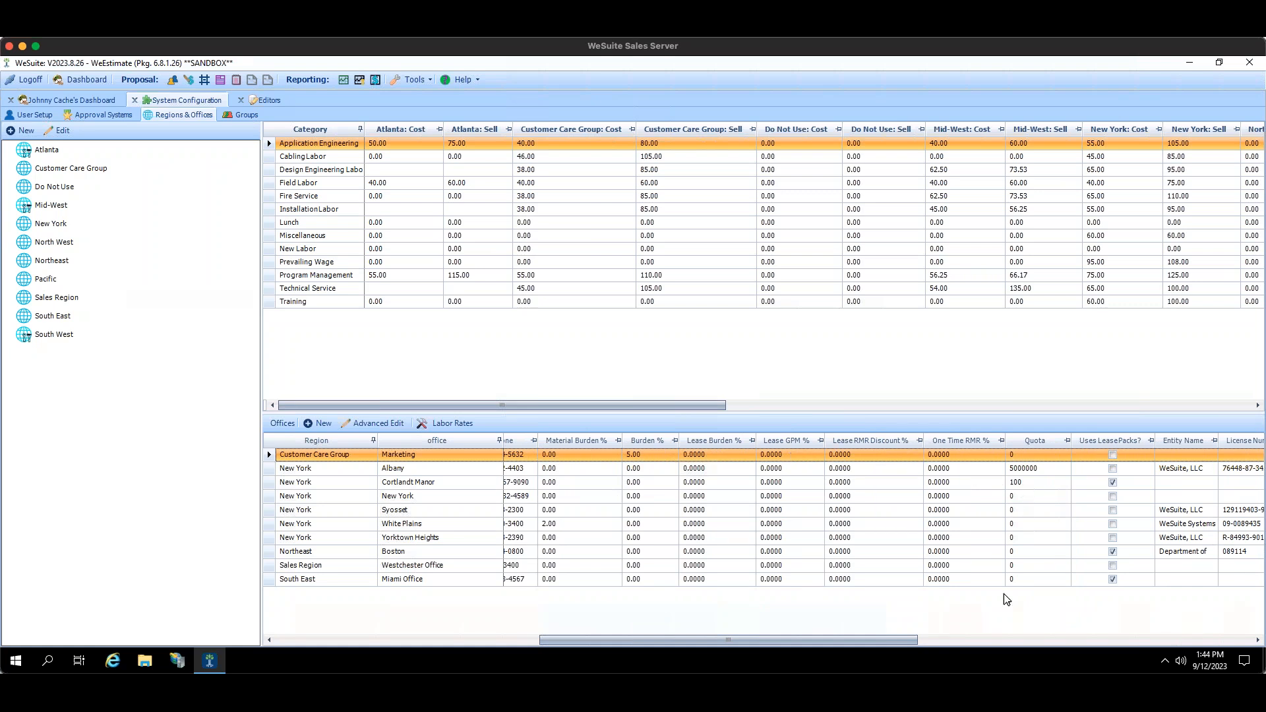
drag(899, 643, 911, 644)
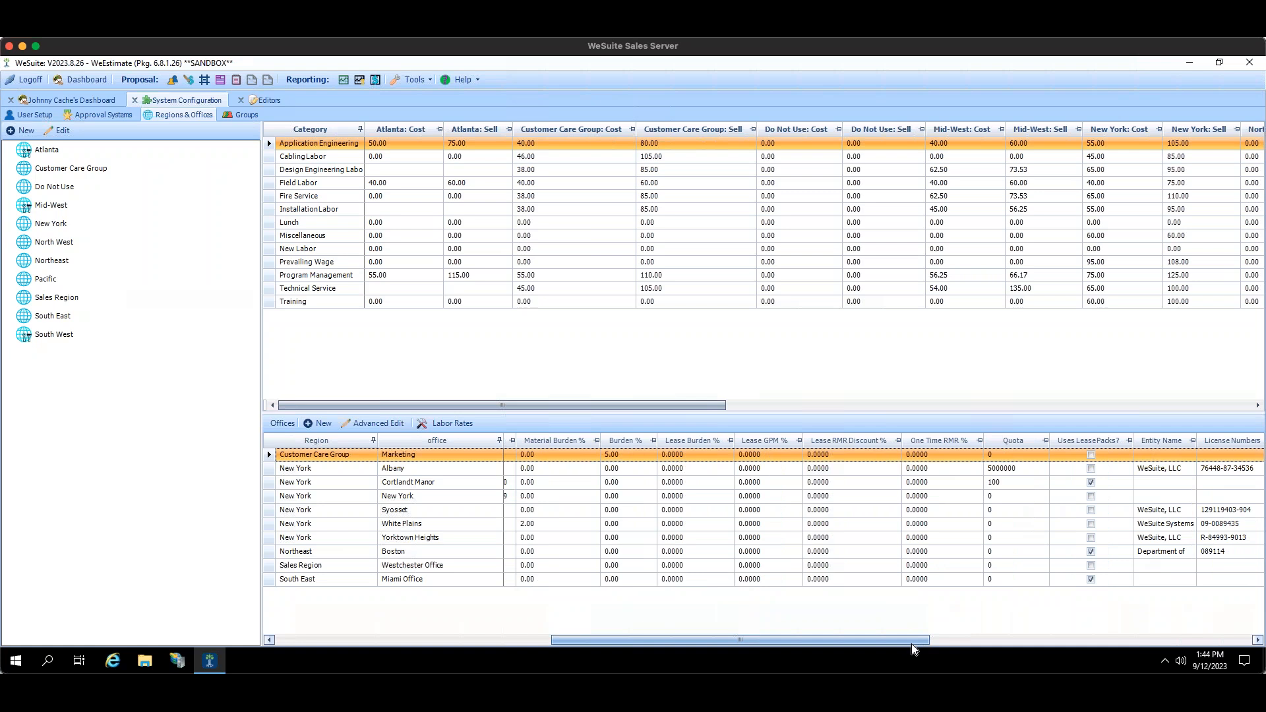
drag(805, 638, 957, 638)
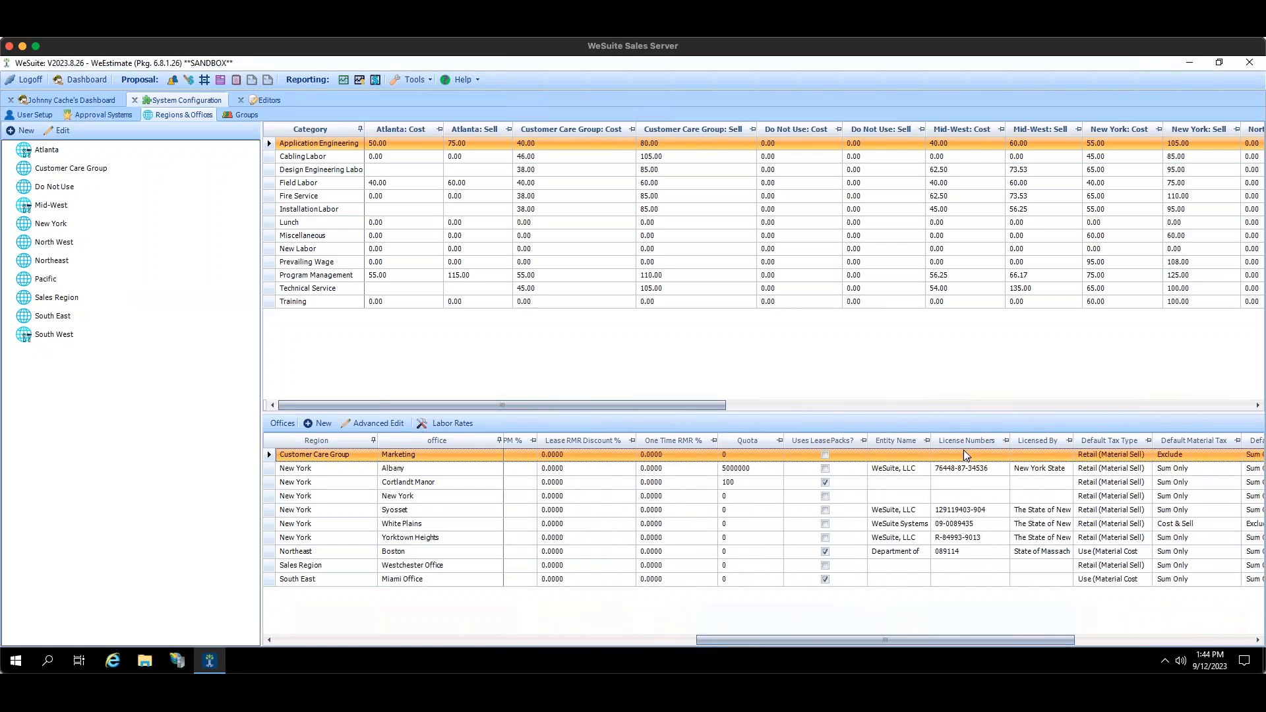
drag(1007, 638, 1079, 638)
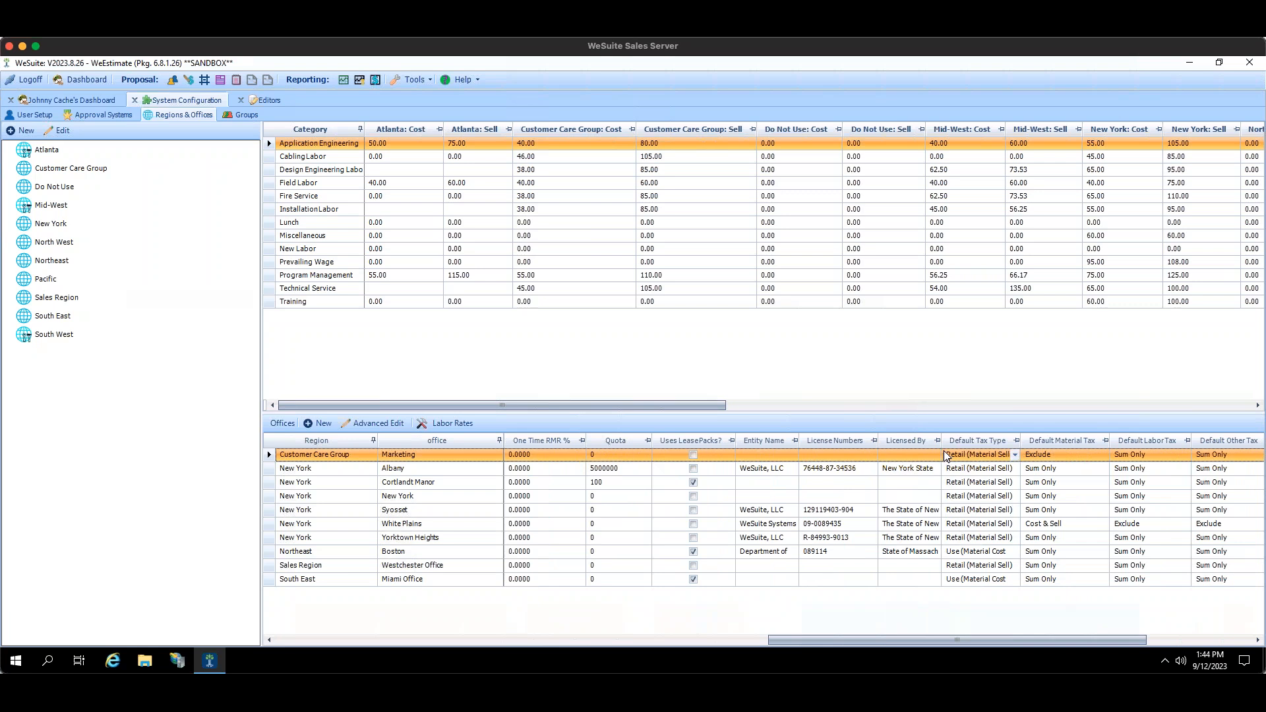
Widen the Licensed By column and check the offices' default tax and approval system columns, including the Marketing office's Default Labor Tax options.
drag(943, 444, 954, 445)
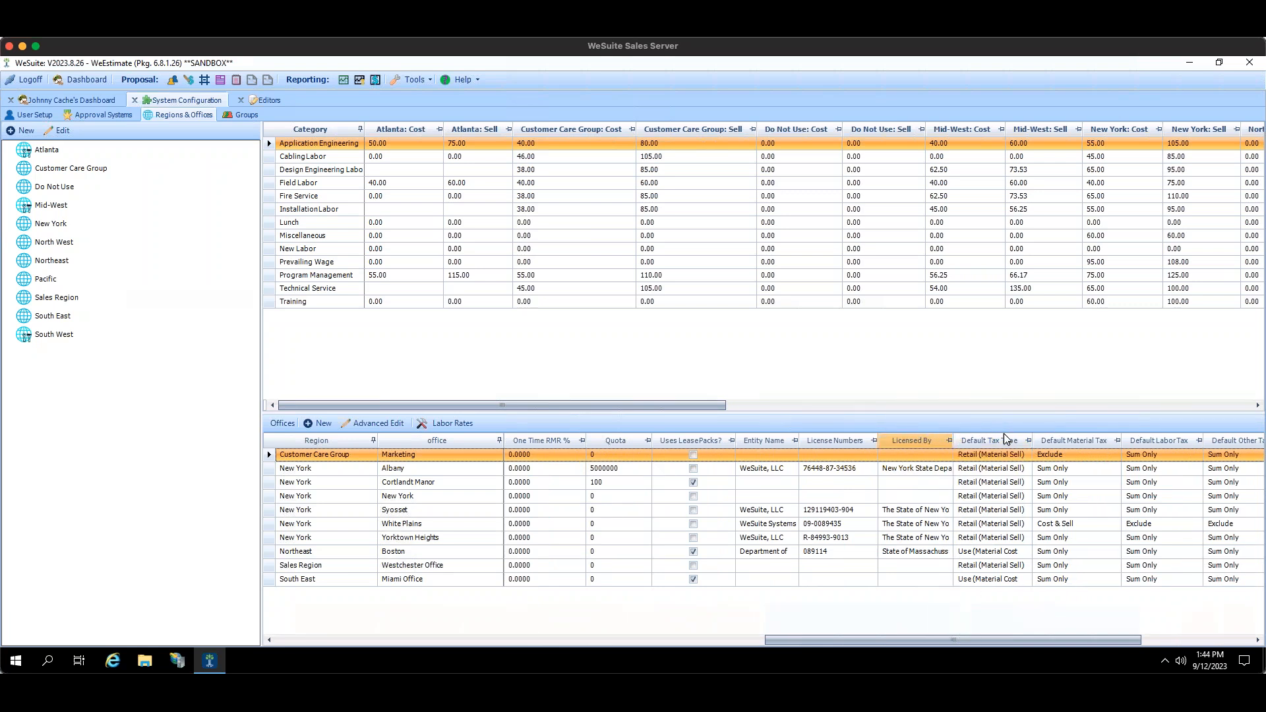
double_click(956, 440)
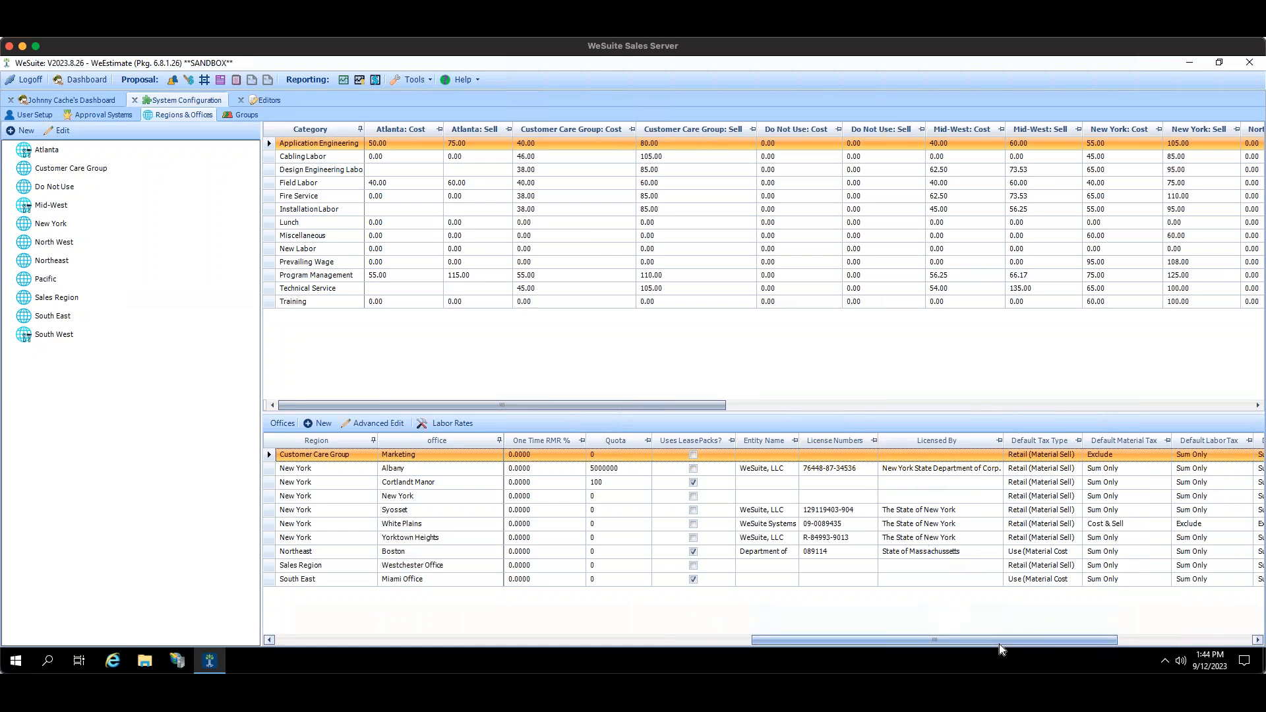
drag(997, 640, 1213, 623)
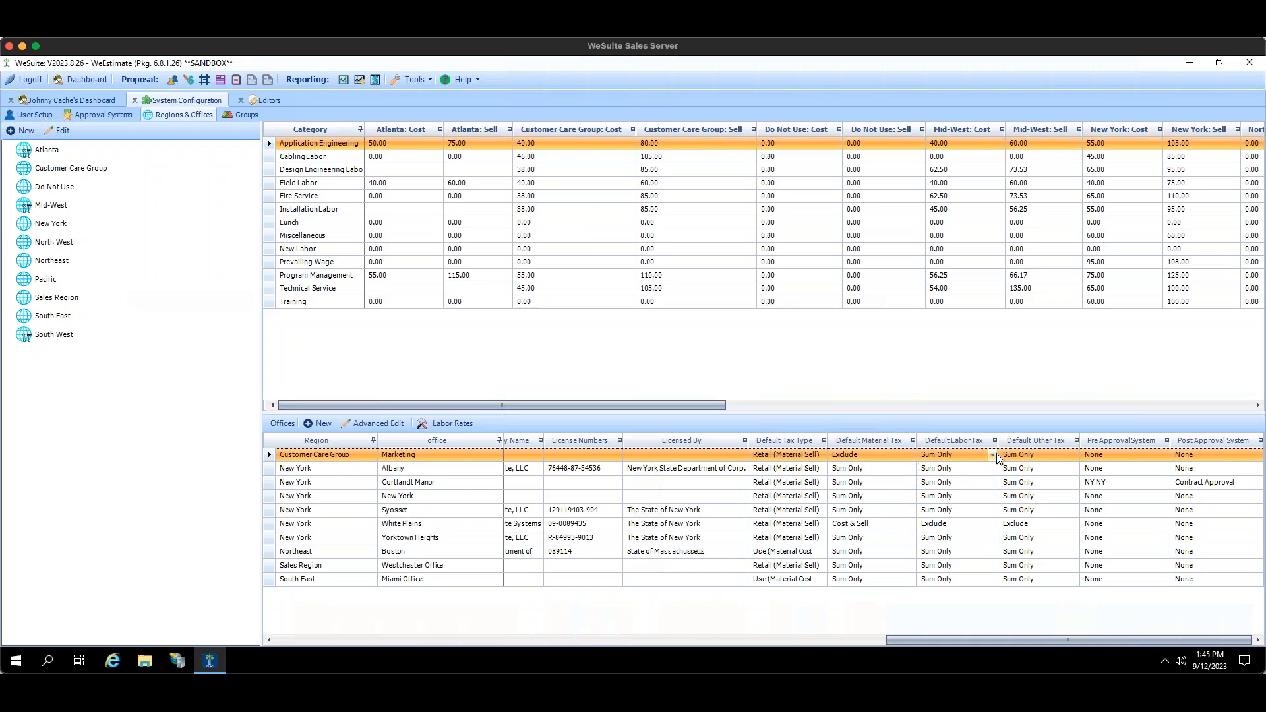
click(994, 454)
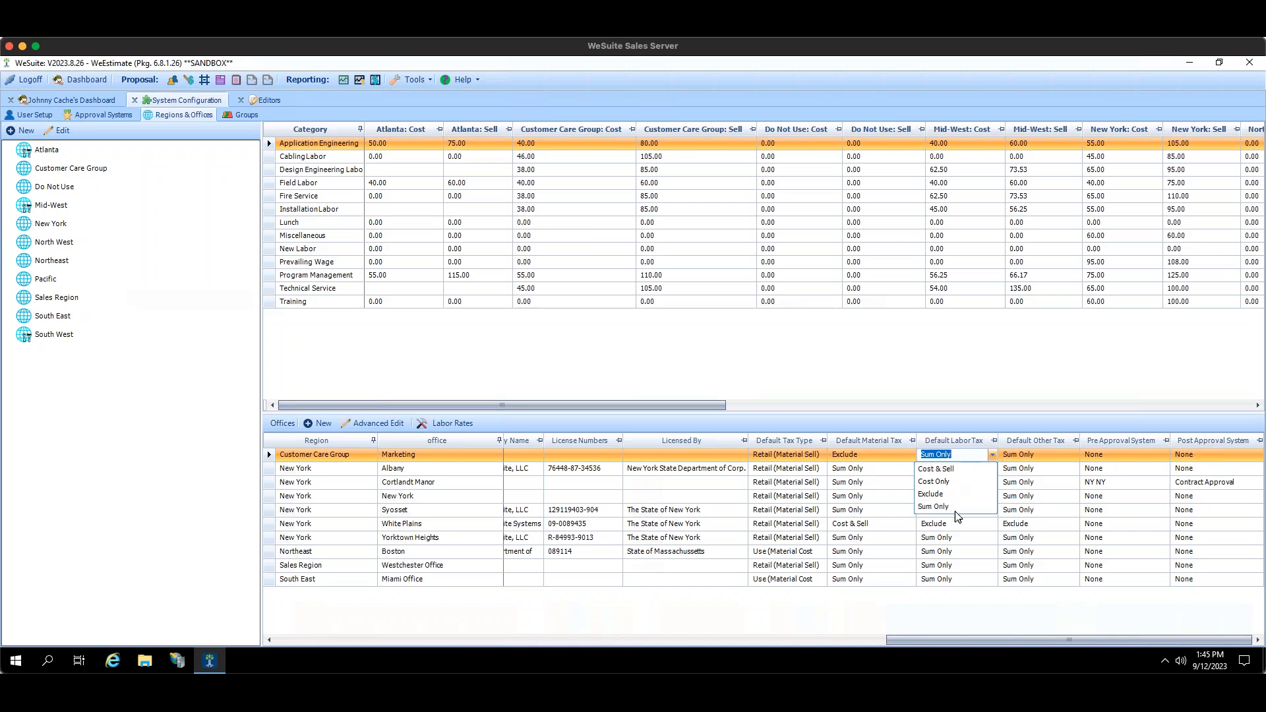
click(1065, 398)
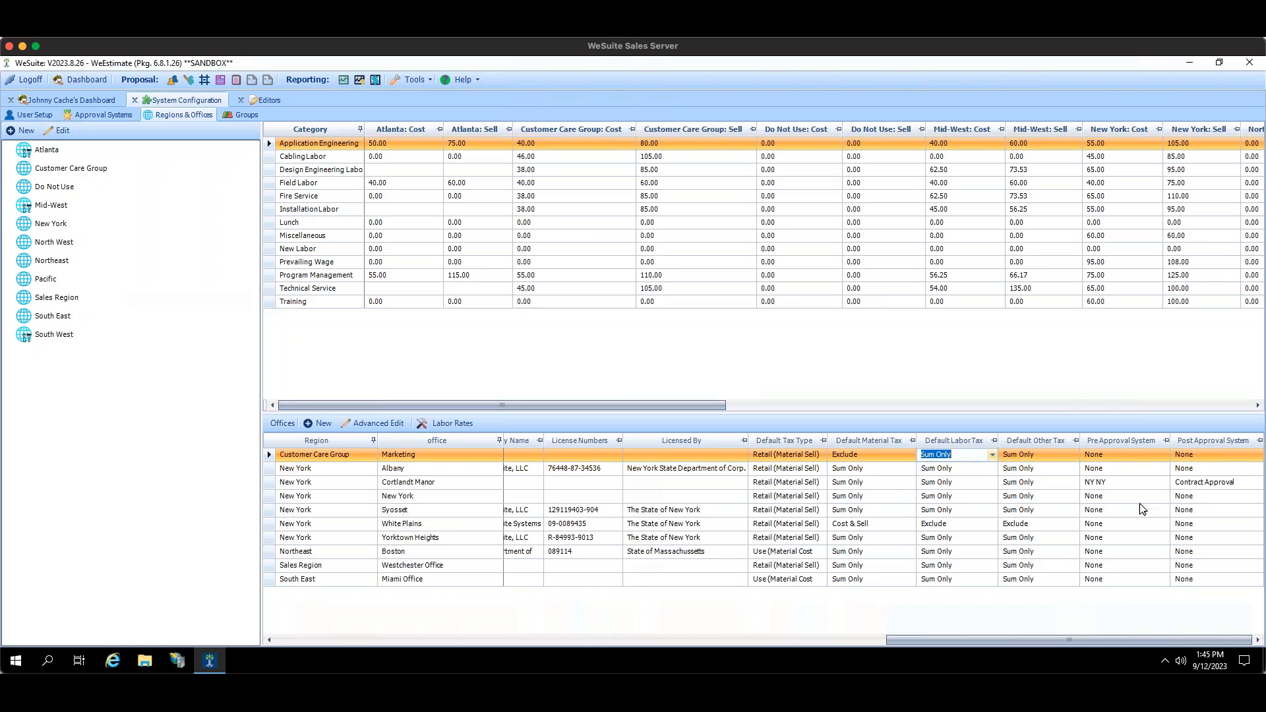
drag(1114, 641, 1158, 641)
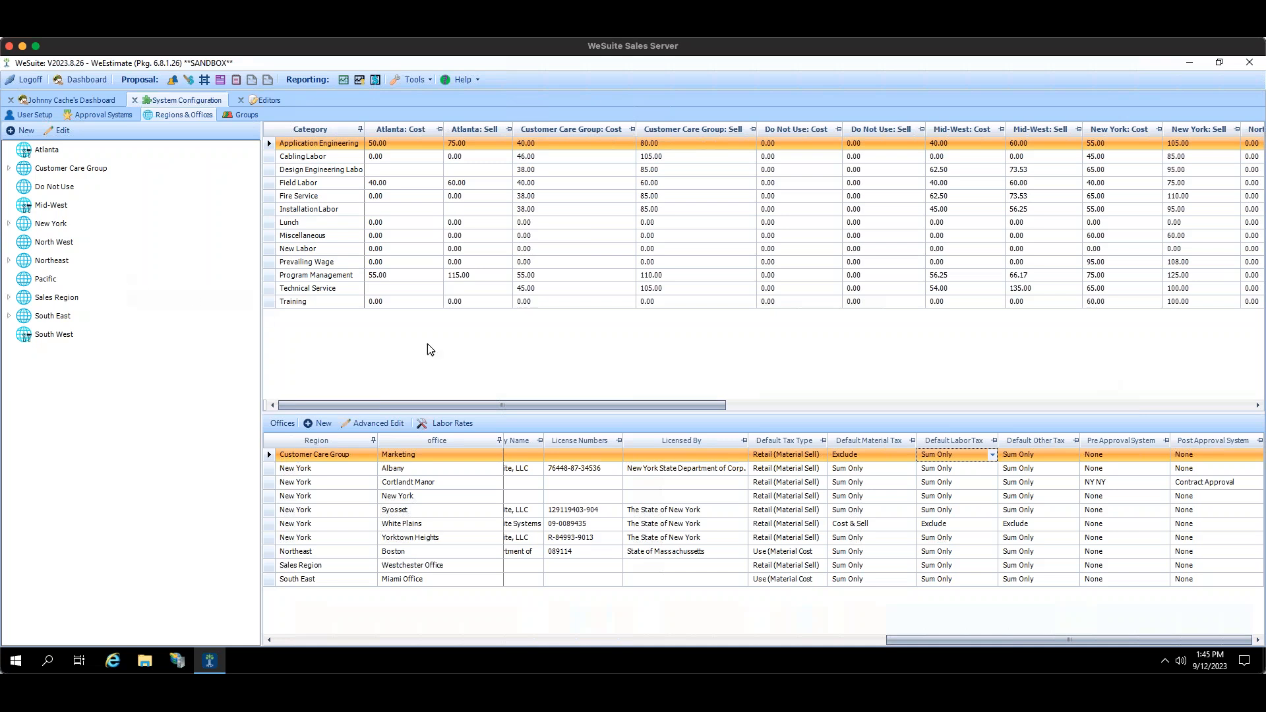
Expand the Customer Care Group region and view its Marketing office in the Offices grid.
drag(490, 402, 488, 403)
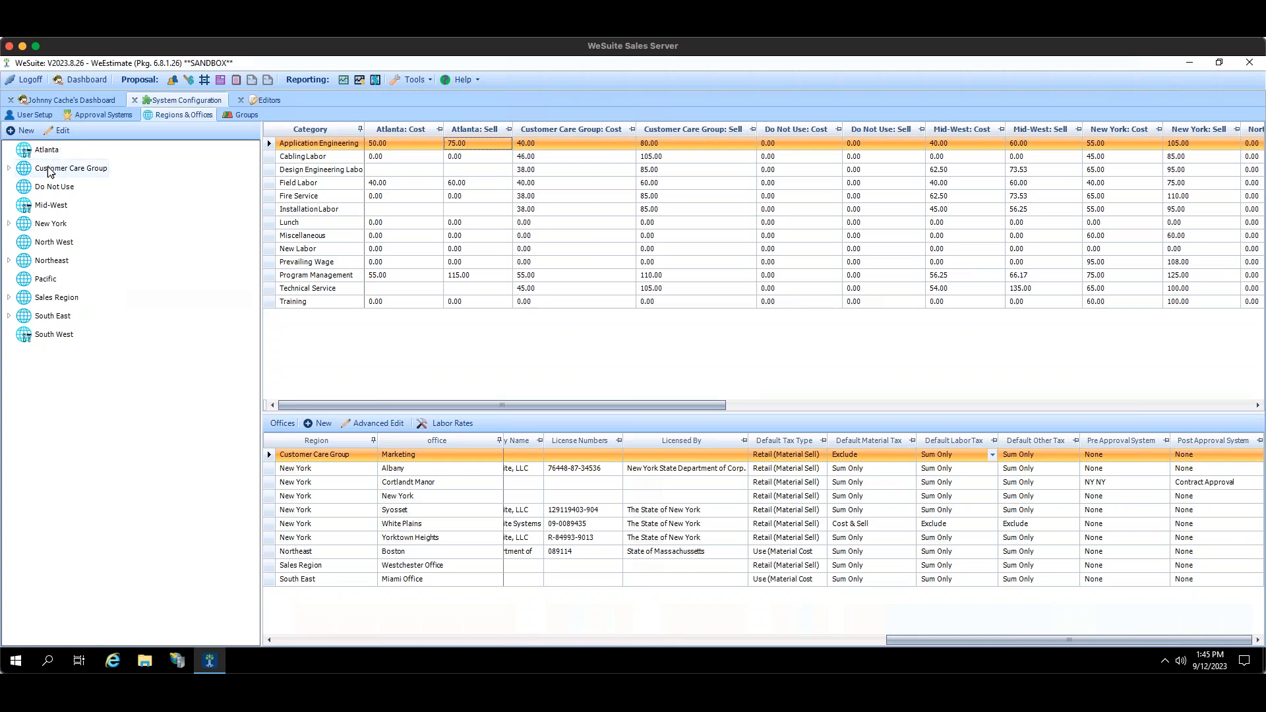
click(9, 169)
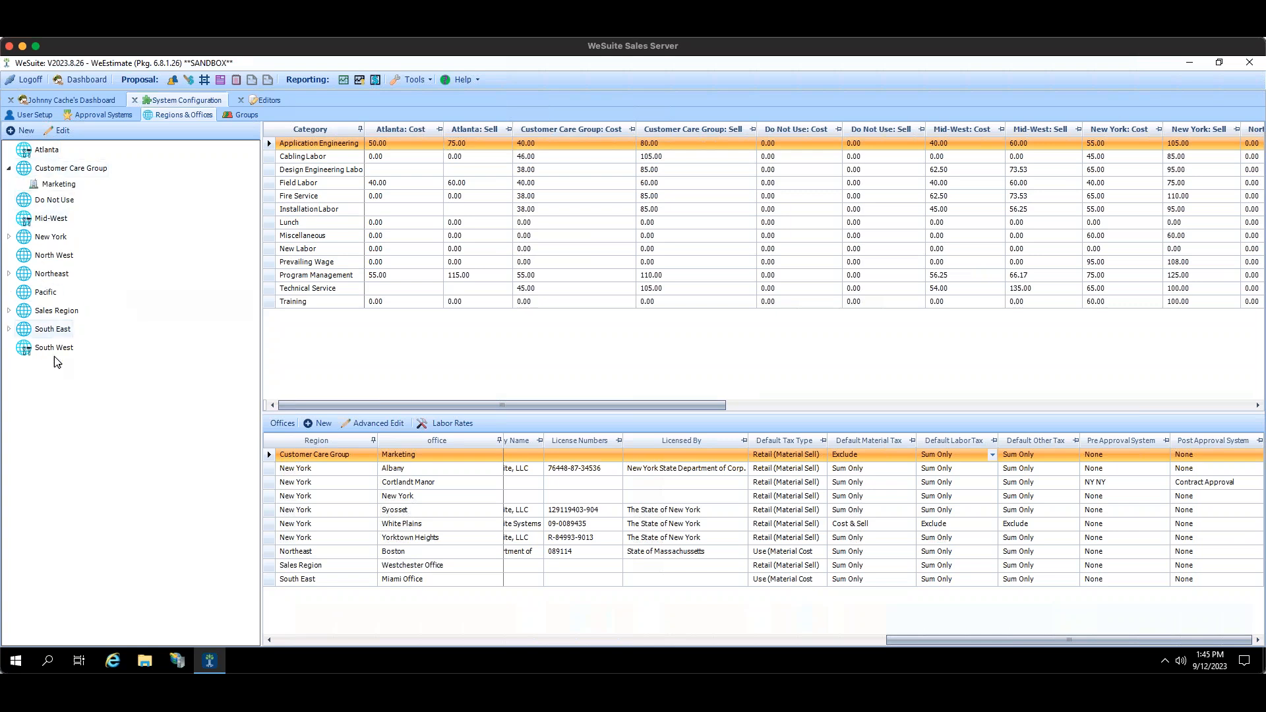
click(65, 169)
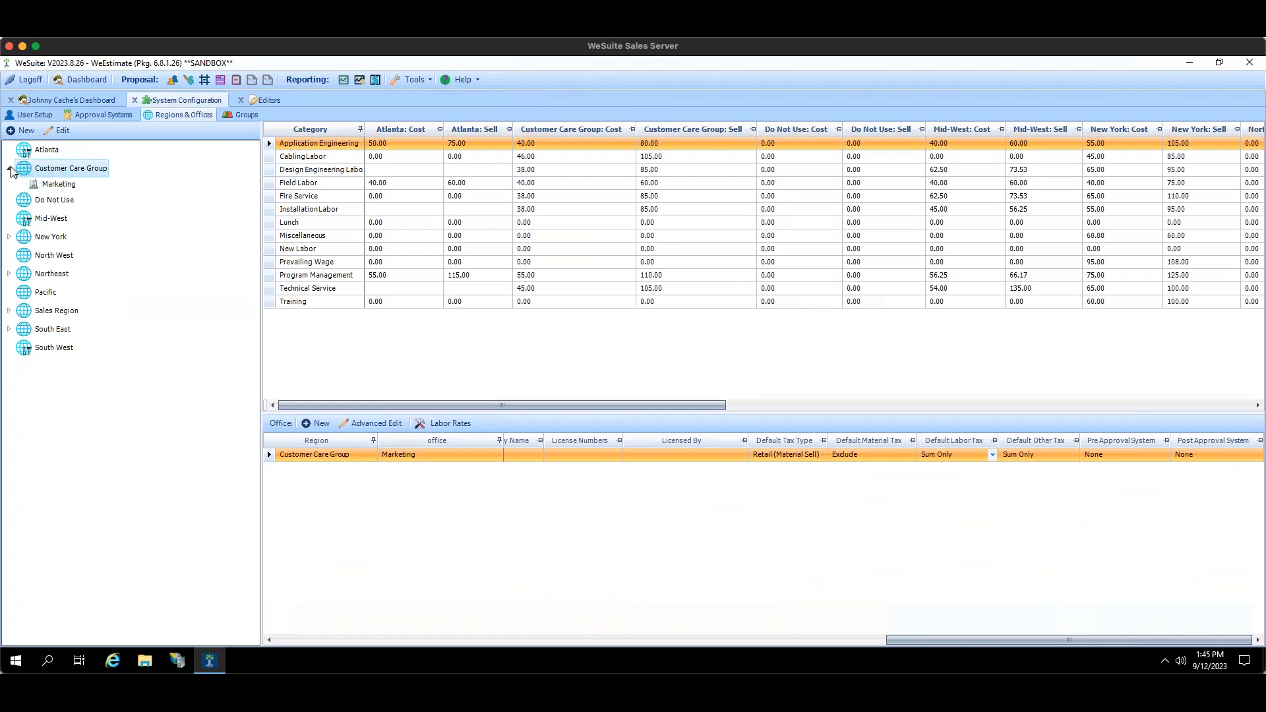
click(56, 184)
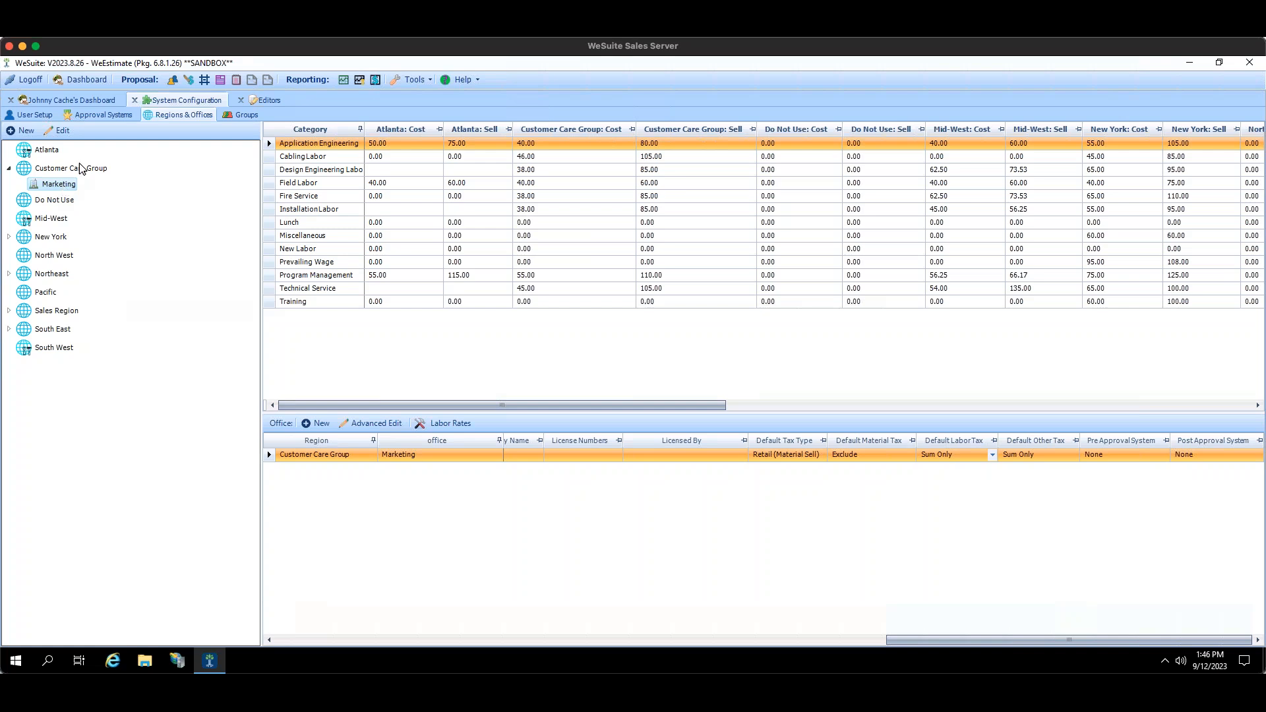
Open the Customer Care Group region for editing and review its Name, Description and Tax % fields.
click(99, 170)
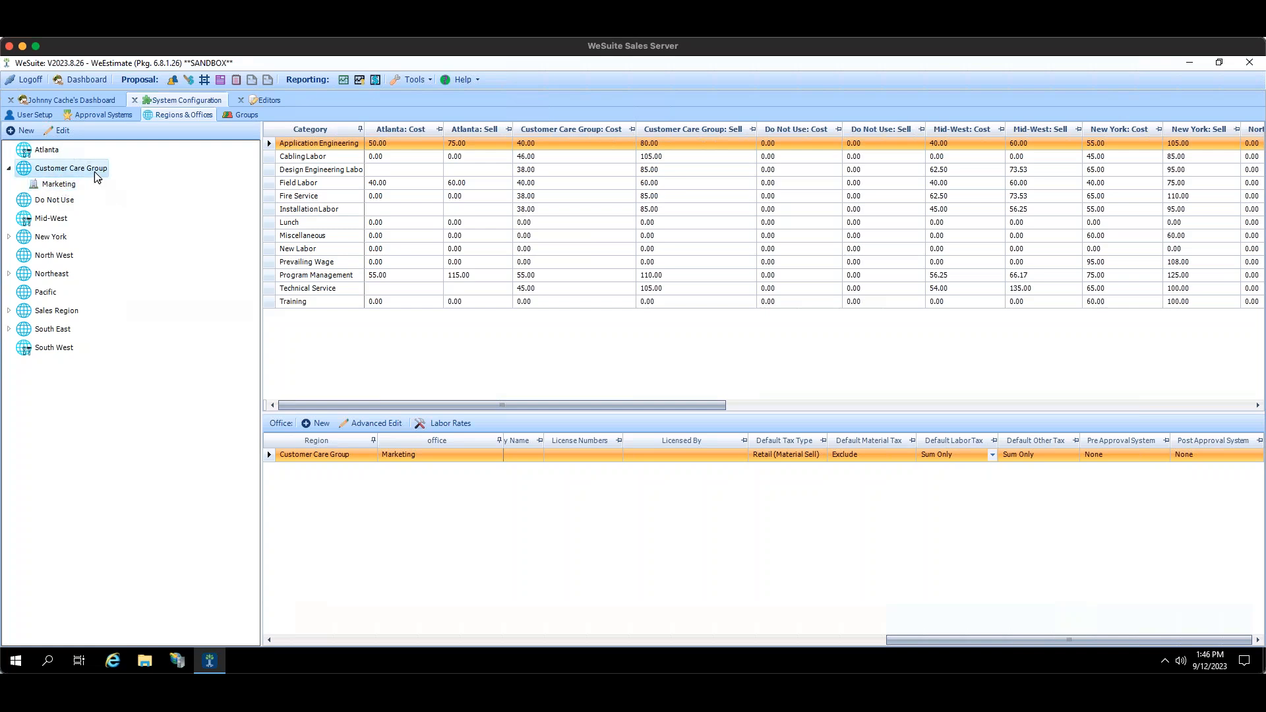
click(61, 132)
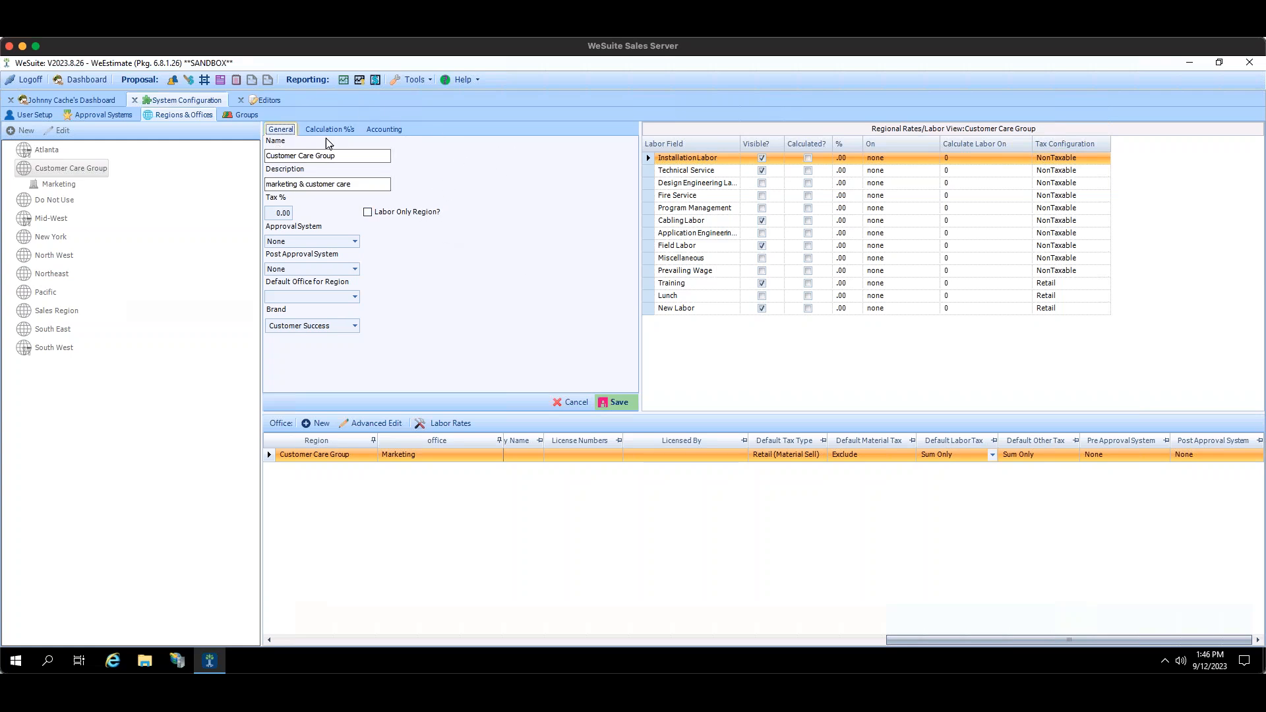
triple_click(364, 161)
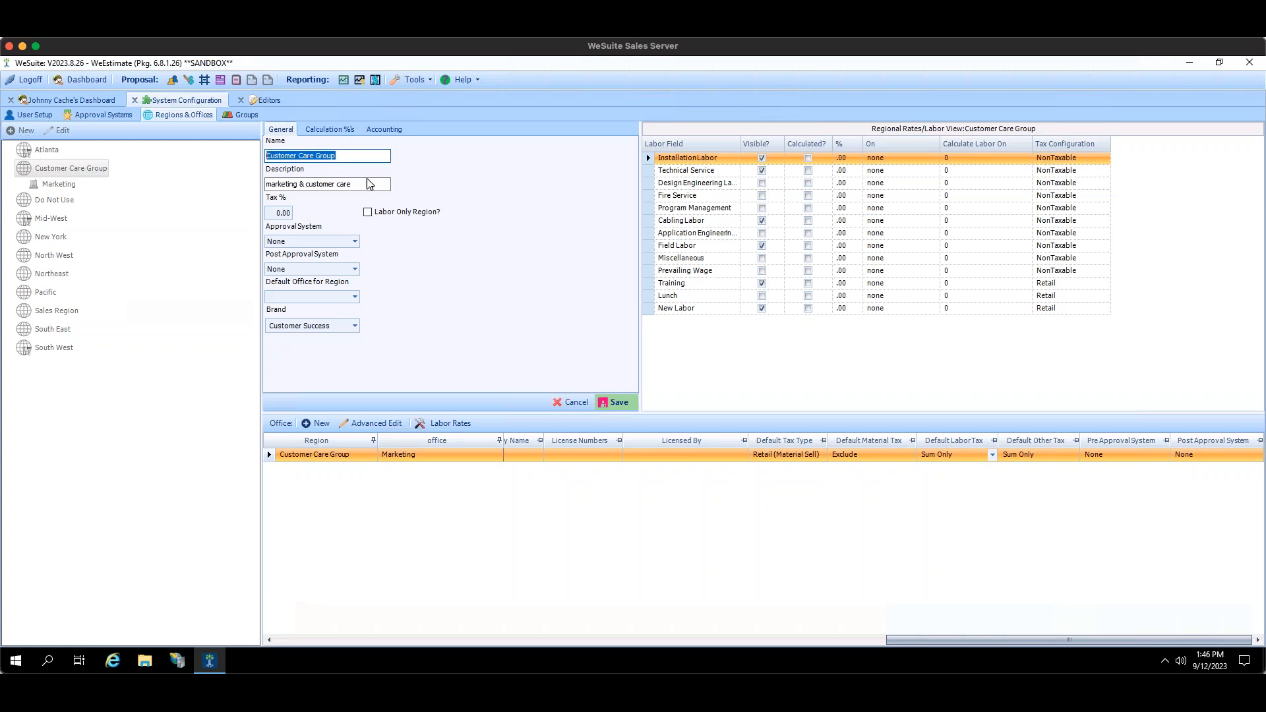
triple_click(368, 184)
click(361, 183)
click(275, 215)
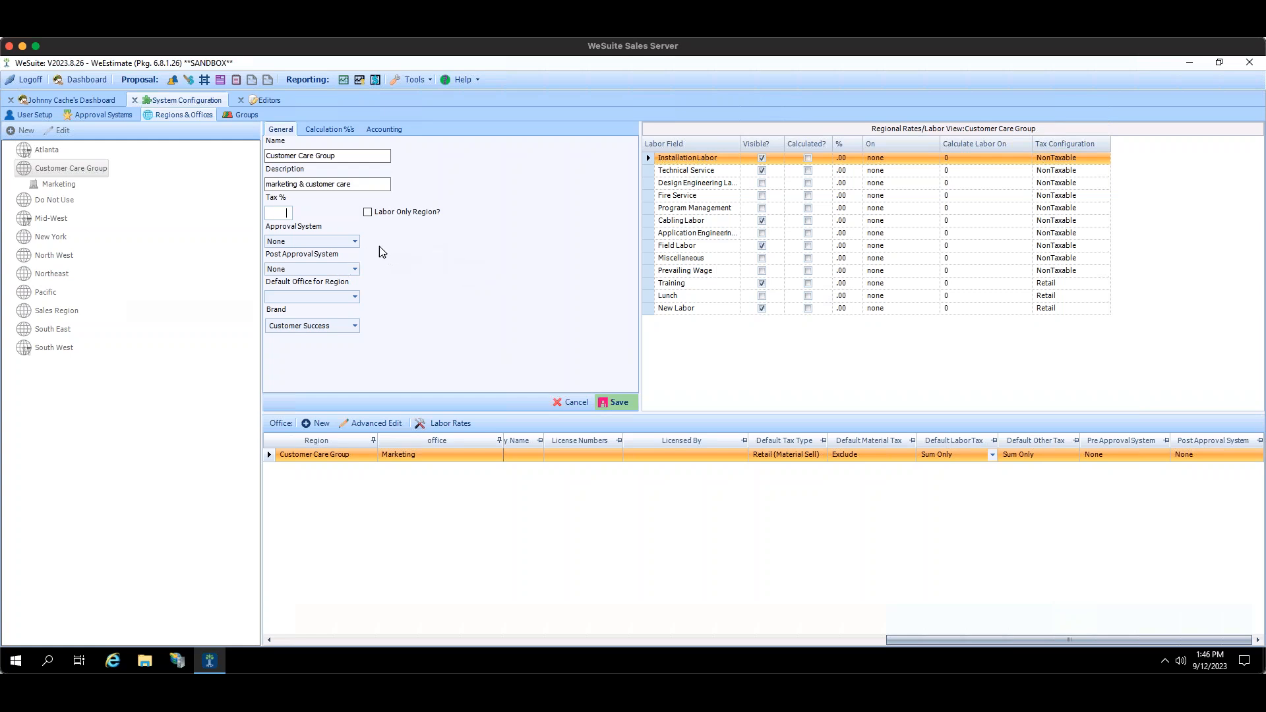
Review the region's choices for Approval System, Post Approval System, Default Office for Region and Brand without changing them.
click(355, 241)
click(355, 241)
click(356, 274)
click(392, 269)
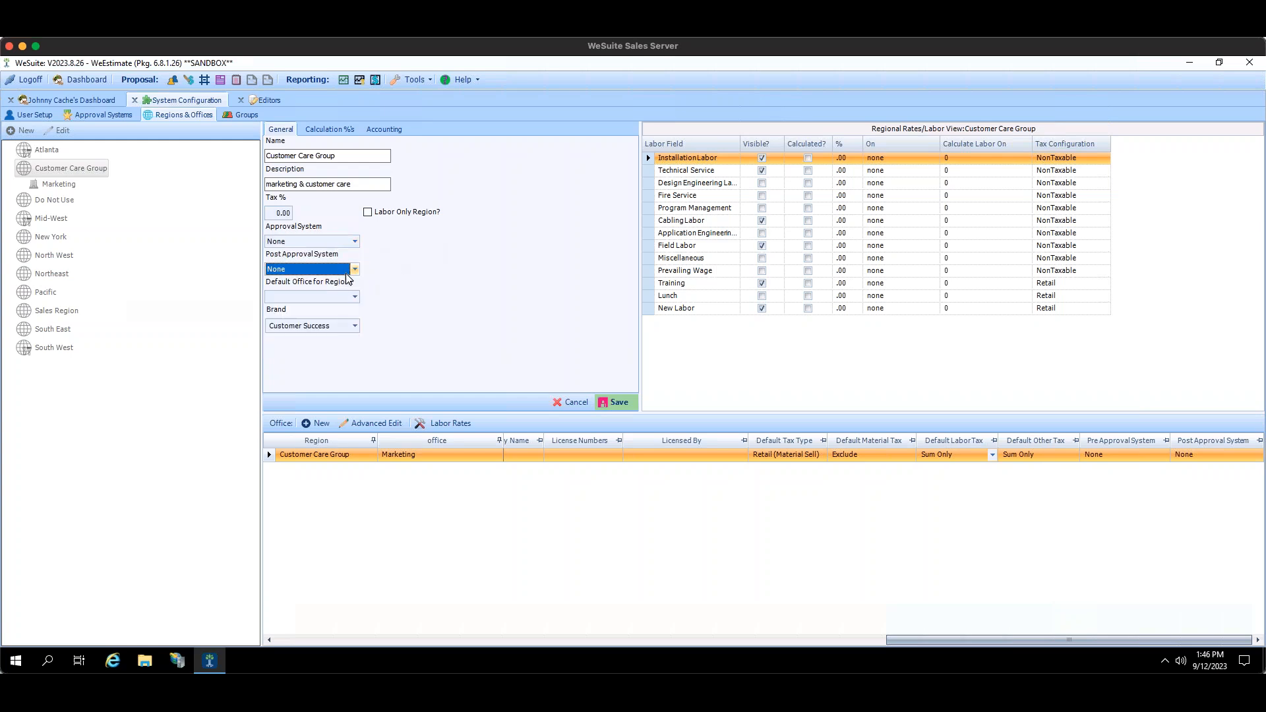
click(354, 298)
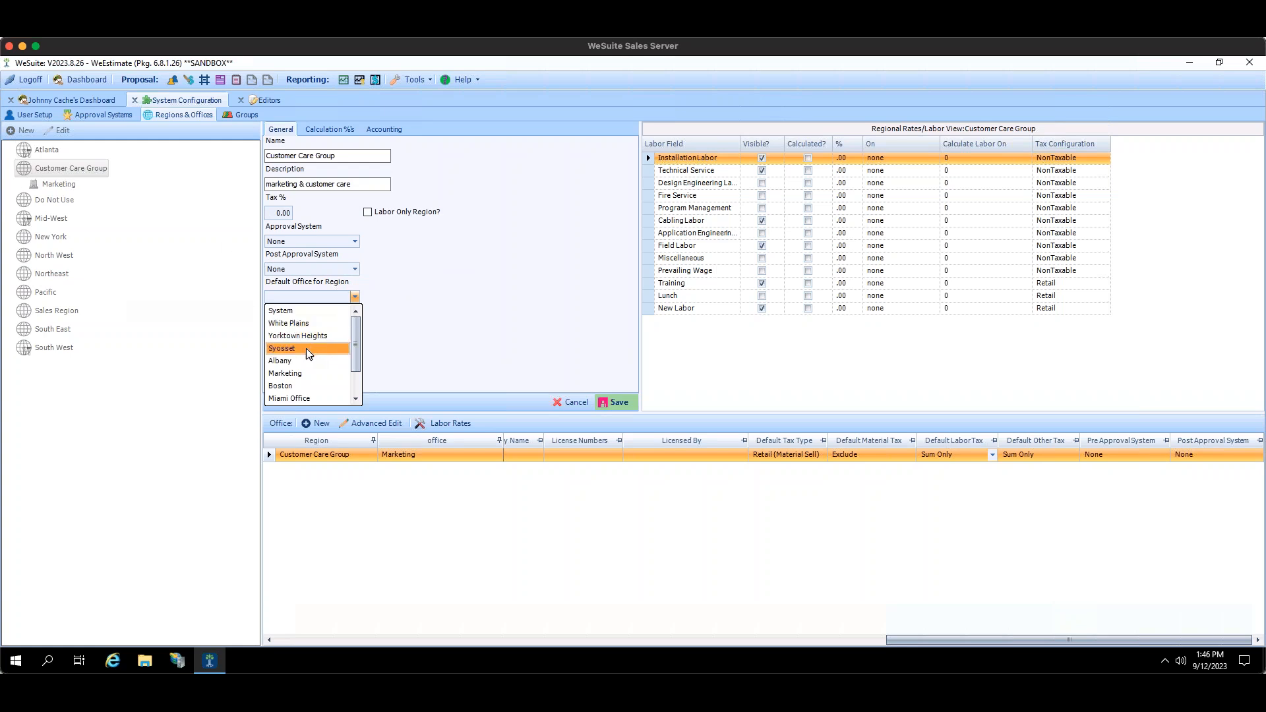
click(525, 318)
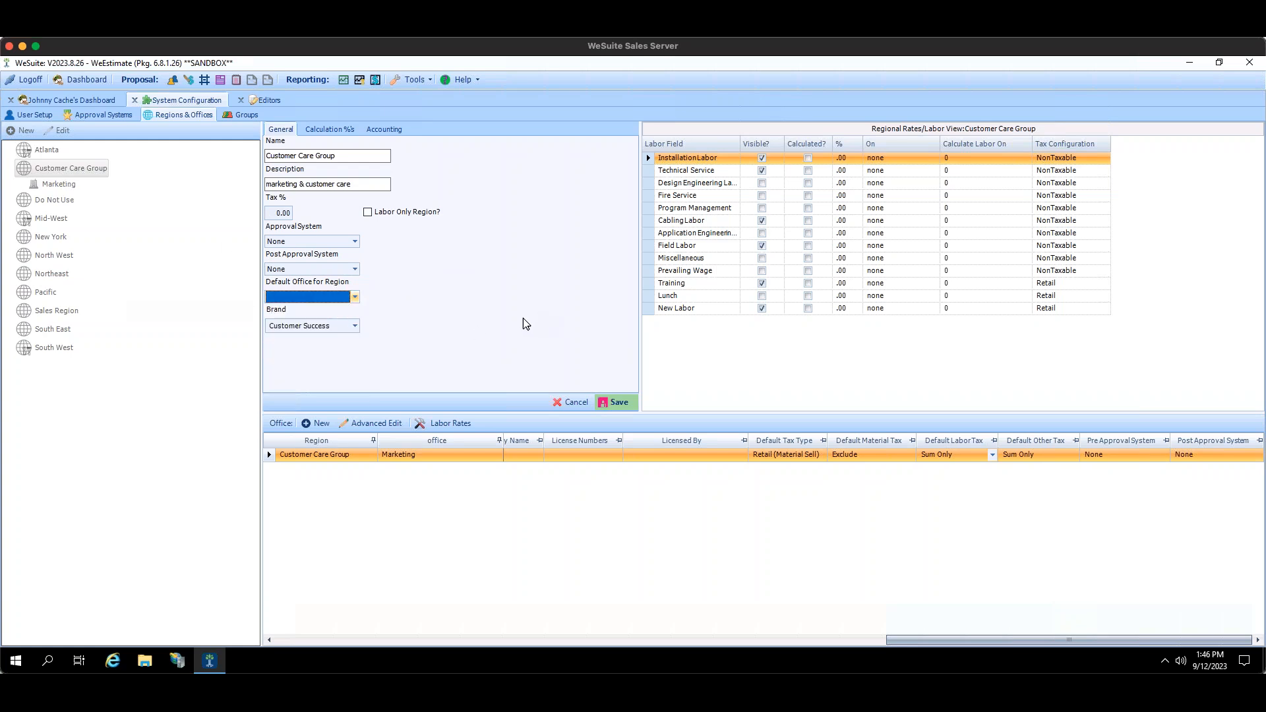
click(356, 327)
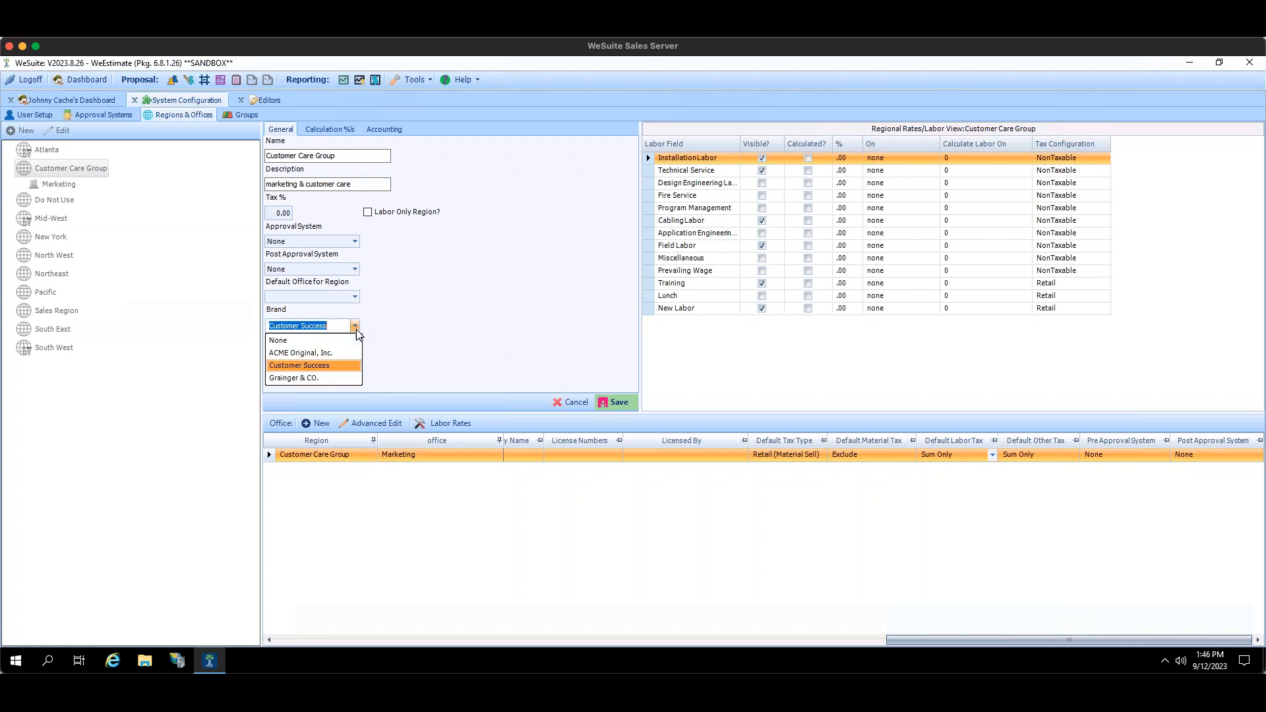
click(445, 315)
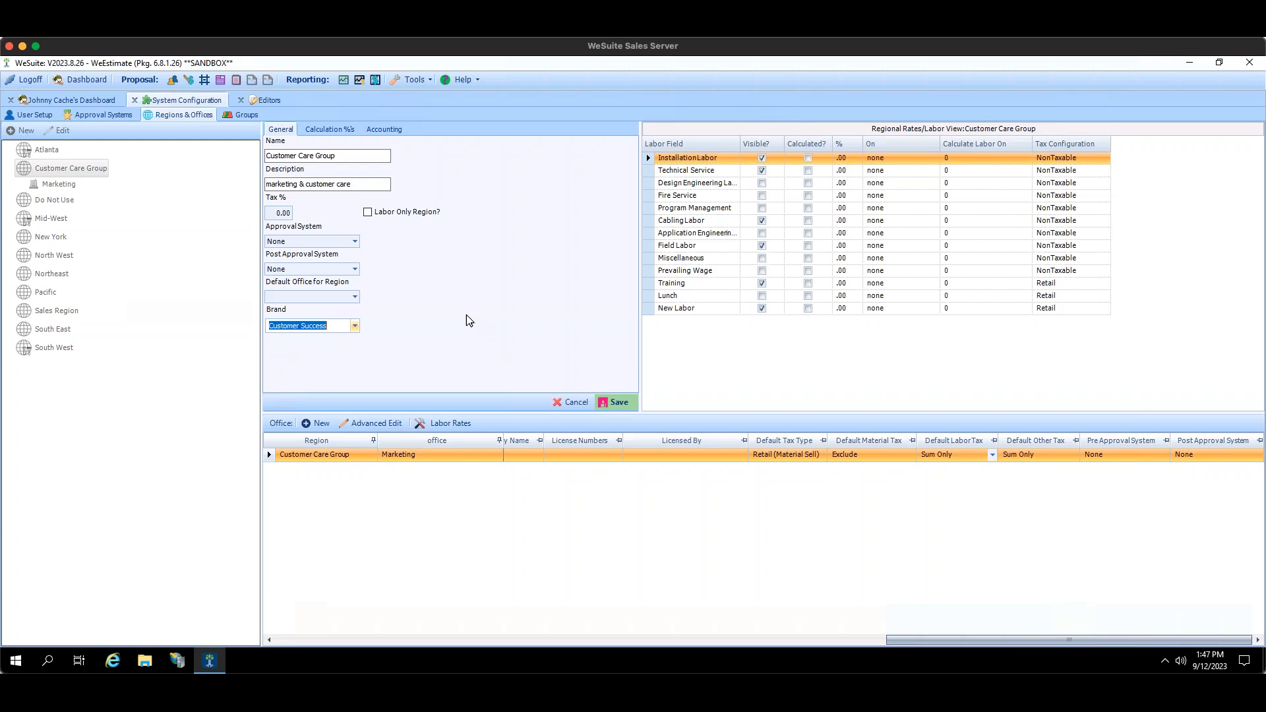
Review the Customer Care Group region's calculation percentages, including the basis choices for Freight and Warranty.
click(339, 129)
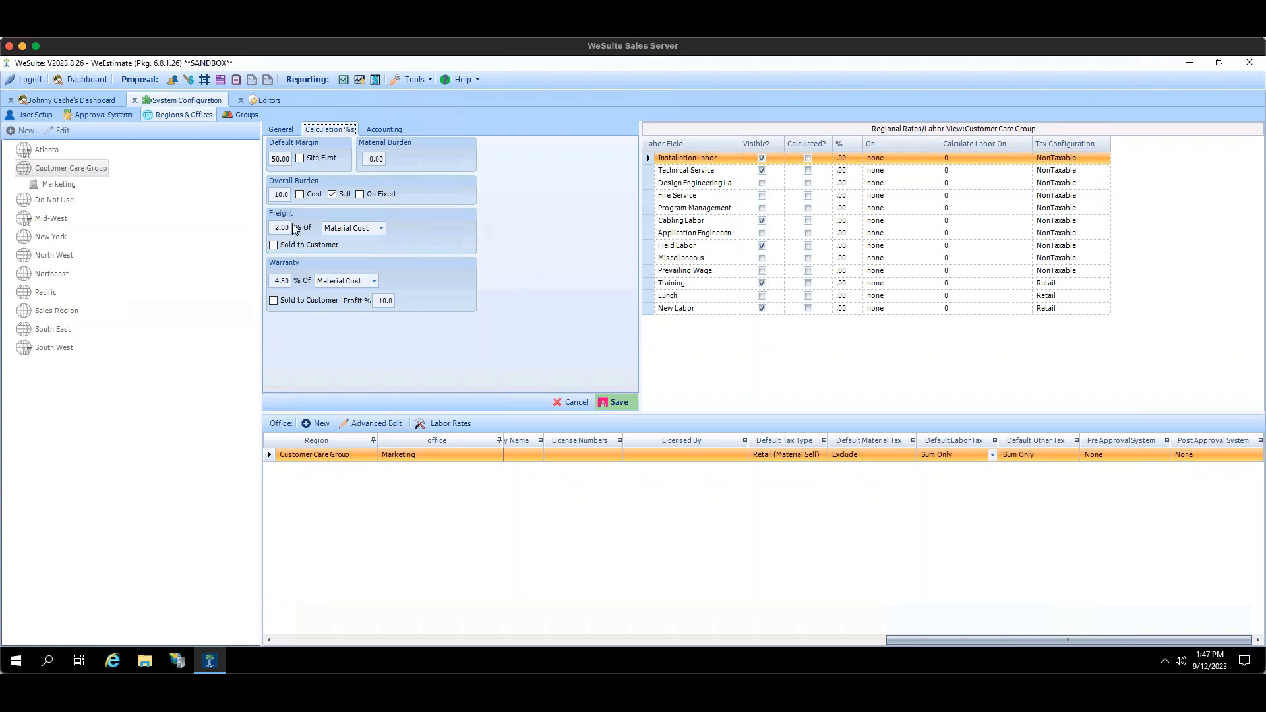
click(381, 228)
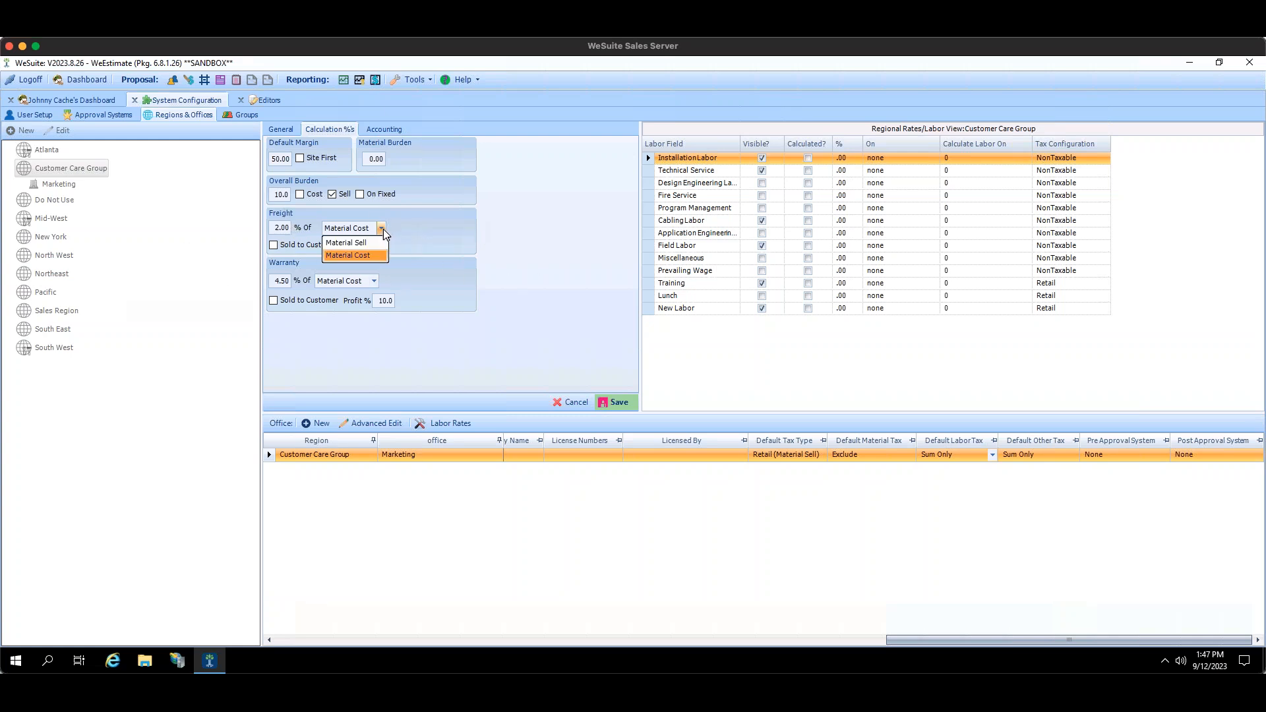
click(404, 231)
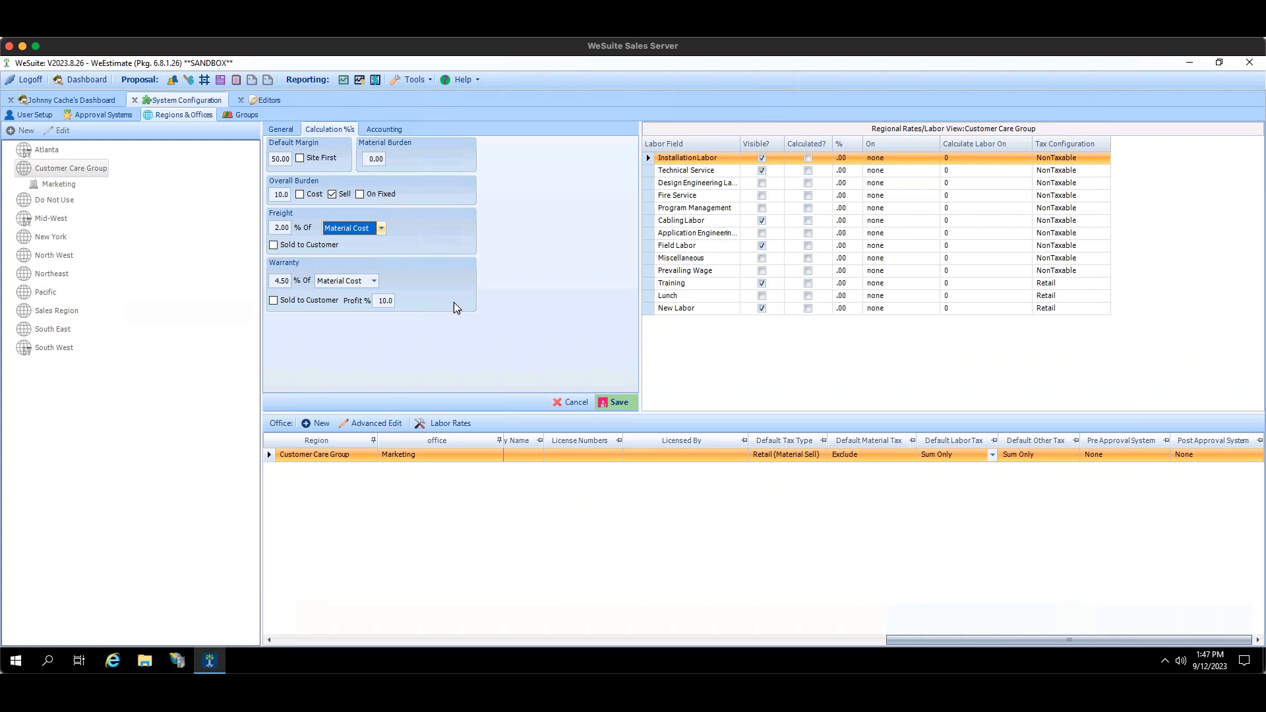
click(371, 280)
click(415, 264)
click(371, 282)
click(394, 275)
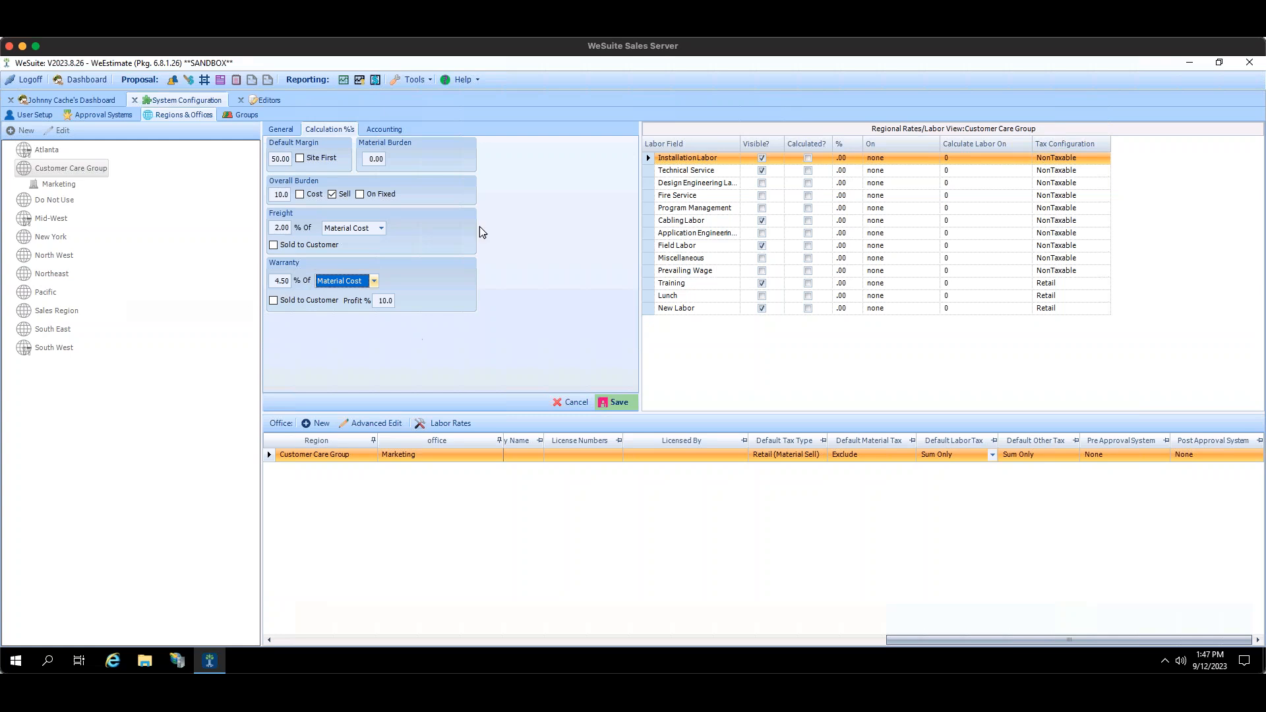
Check the region's accounting Connection Profile choices, and revisit its General settings and calculation percentages.
click(387, 132)
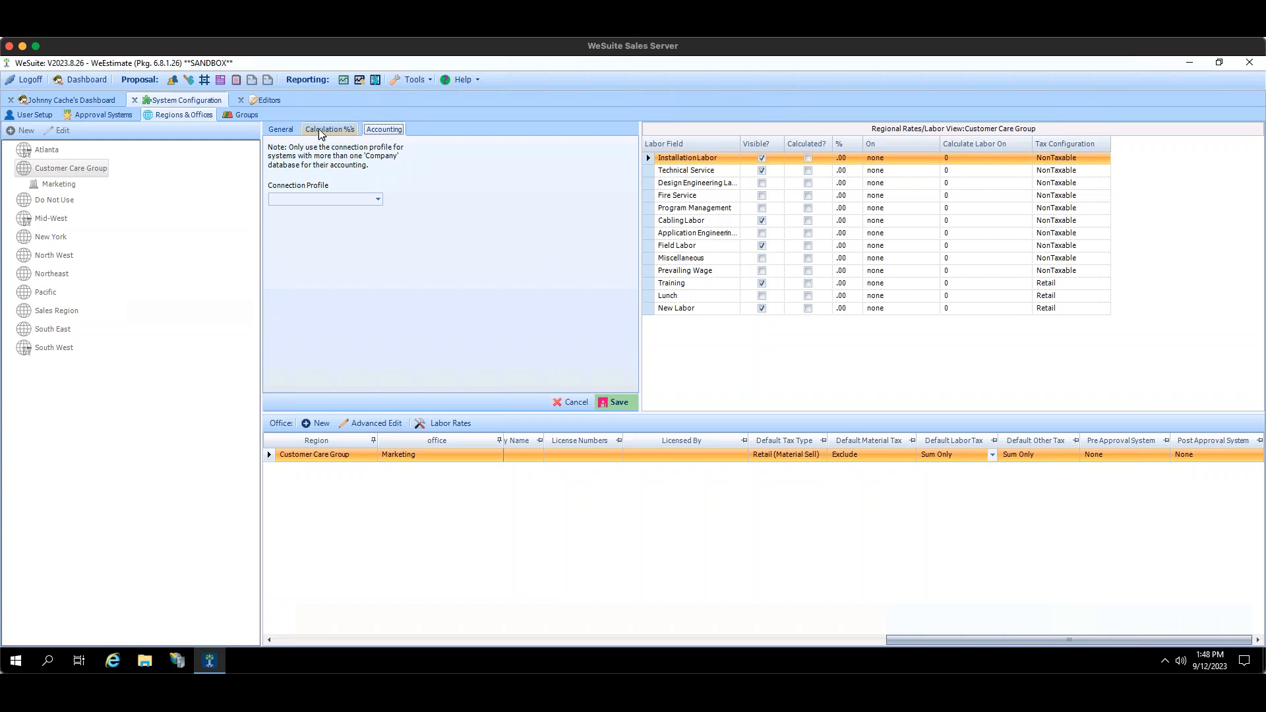
click(351, 200)
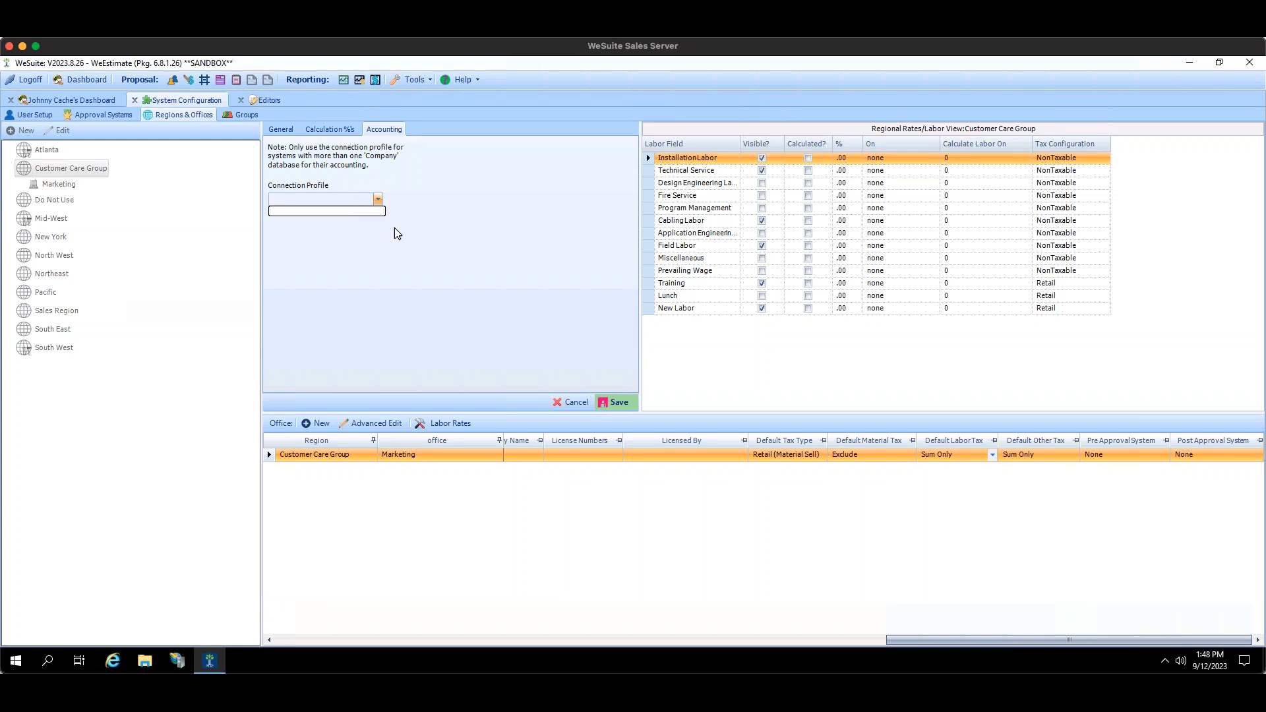
click(491, 143)
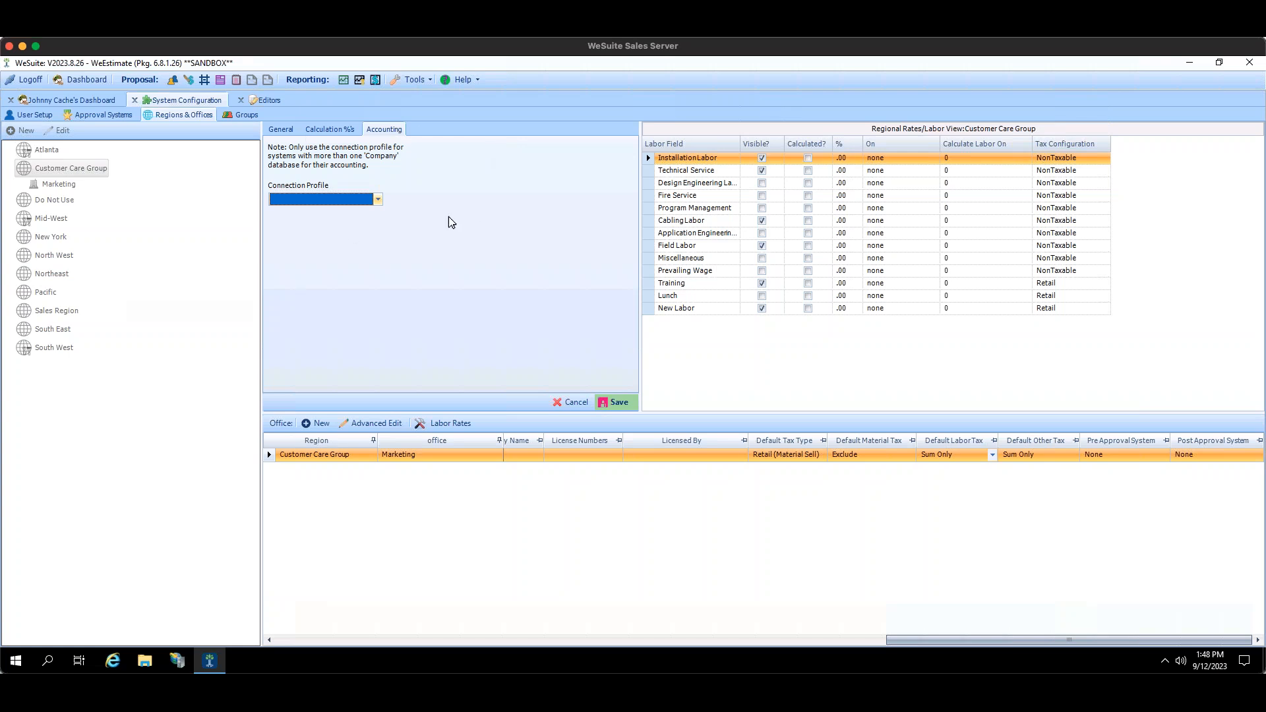
click(323, 131)
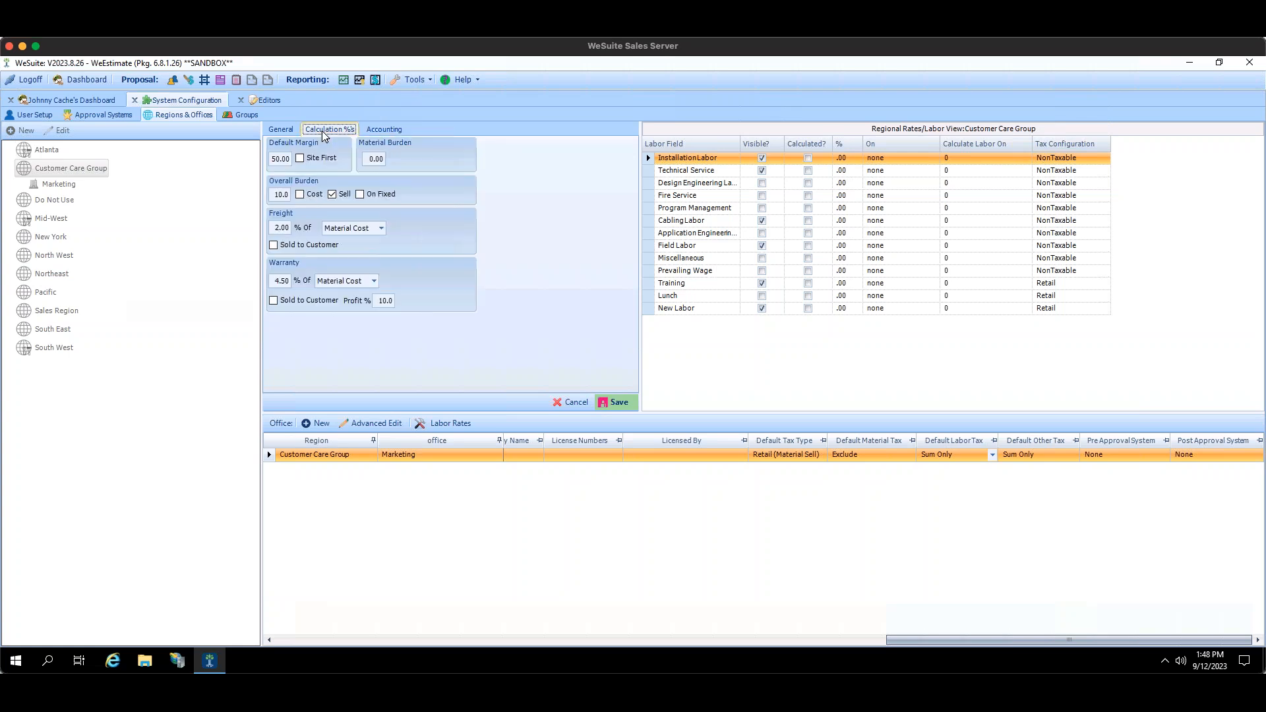
click(288, 132)
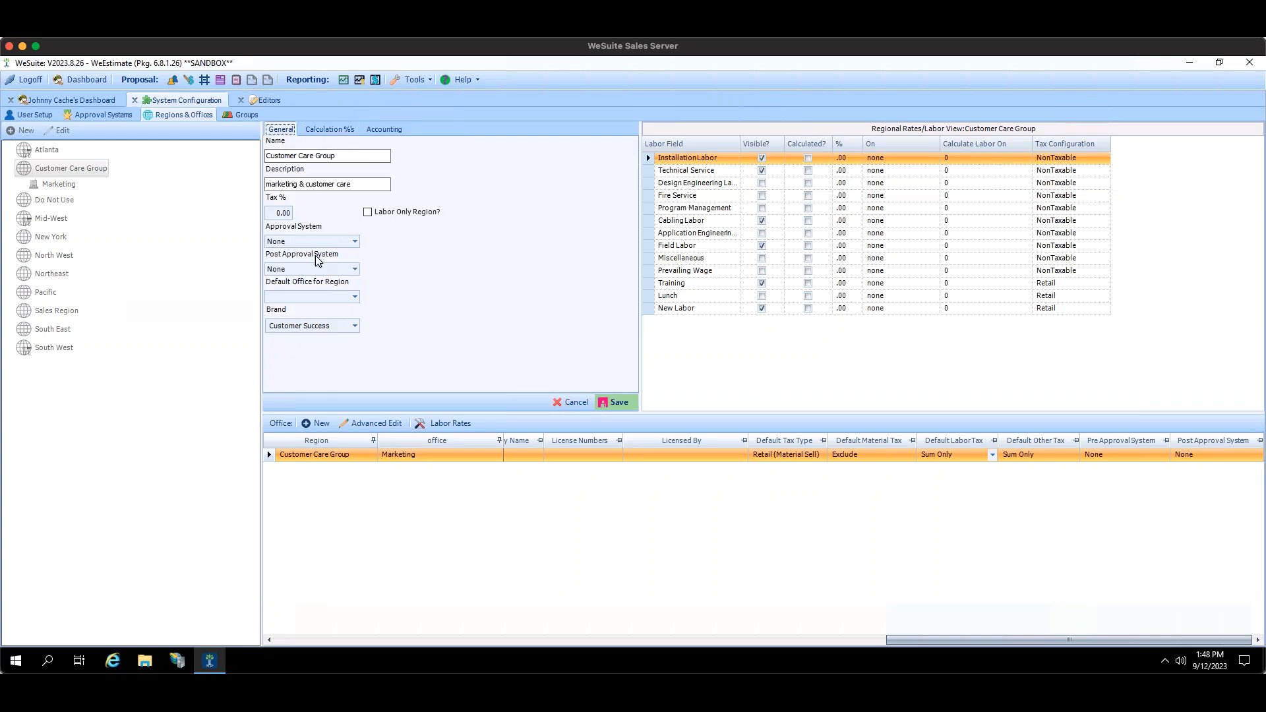
click(331, 131)
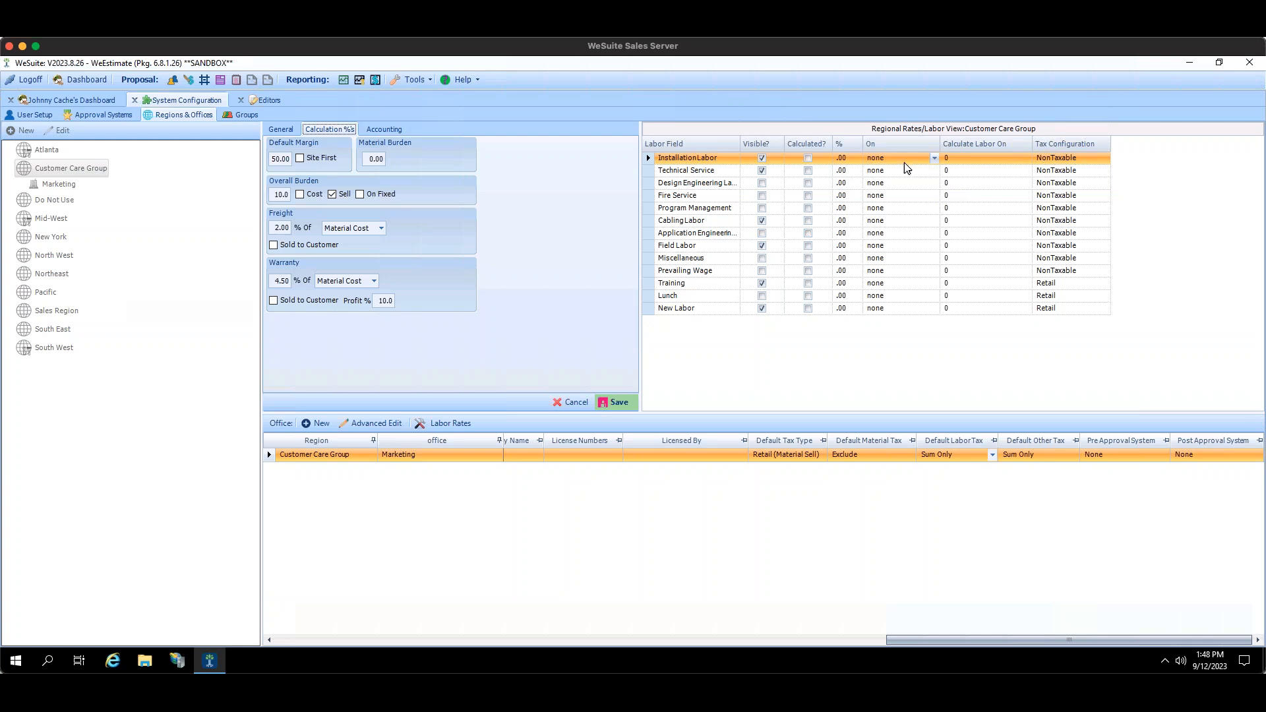
Mark the region's Installation Labor as calculated, at 10.00% of Total Material Sell.
click(761, 221)
click(815, 162)
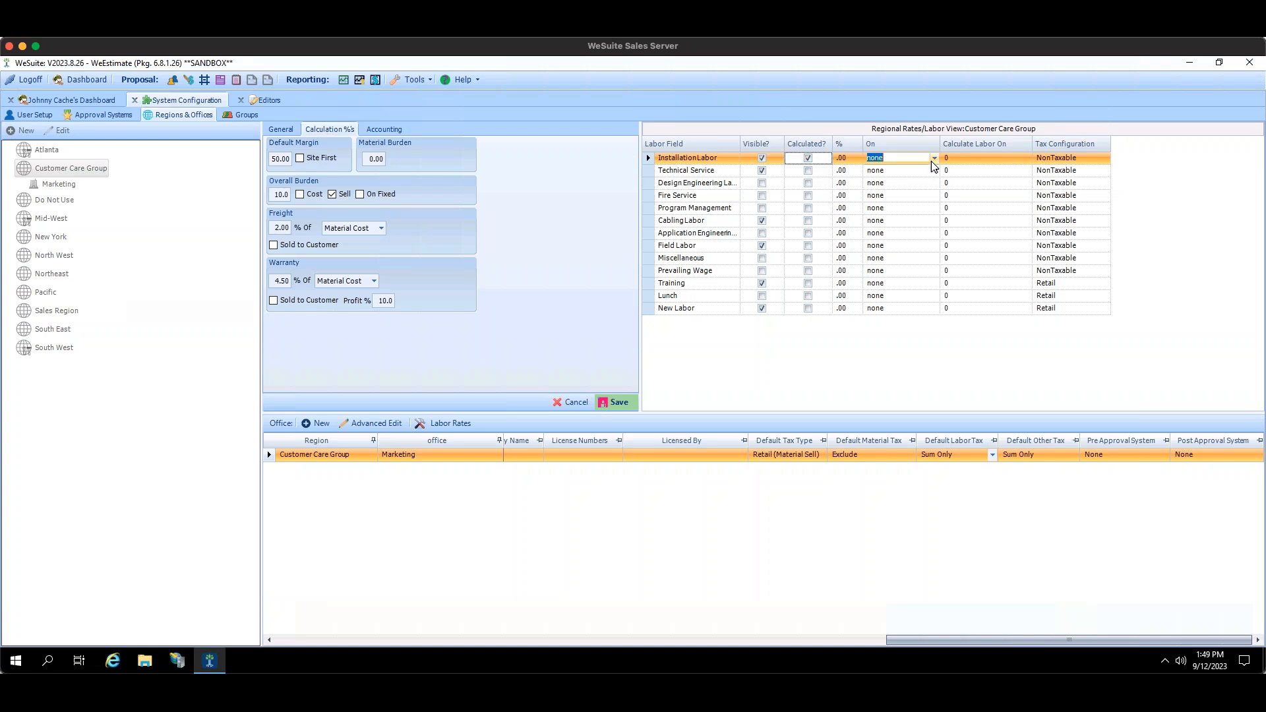
click(933, 160)
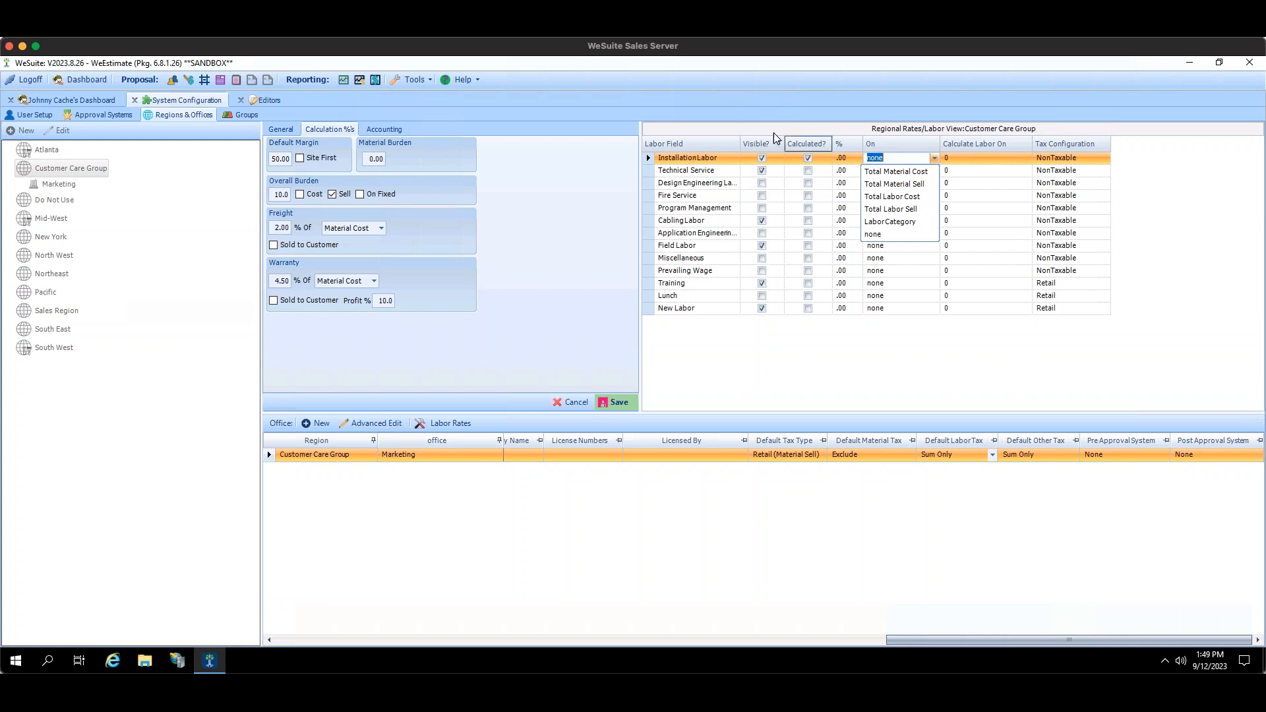
click(844, 157)
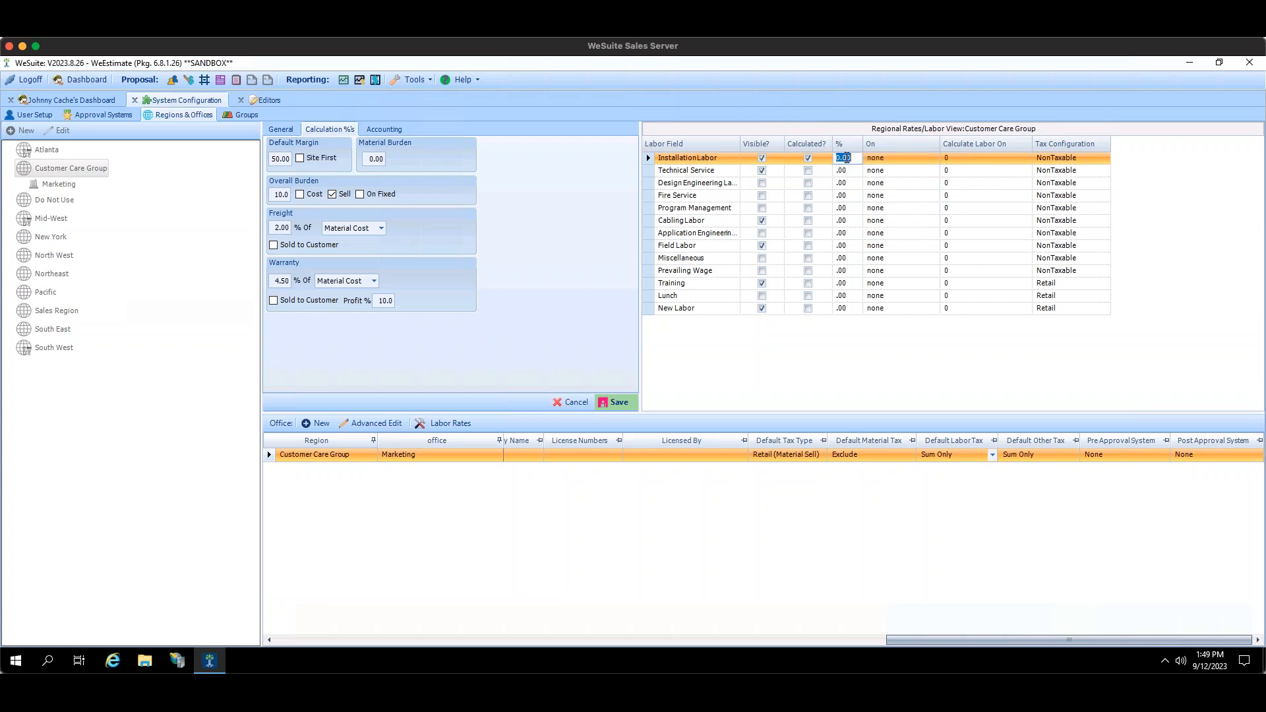
text(120)
key(BackSpace)
key(BackSpace)
text(0.00)
click(864, 141)
click(933, 160)
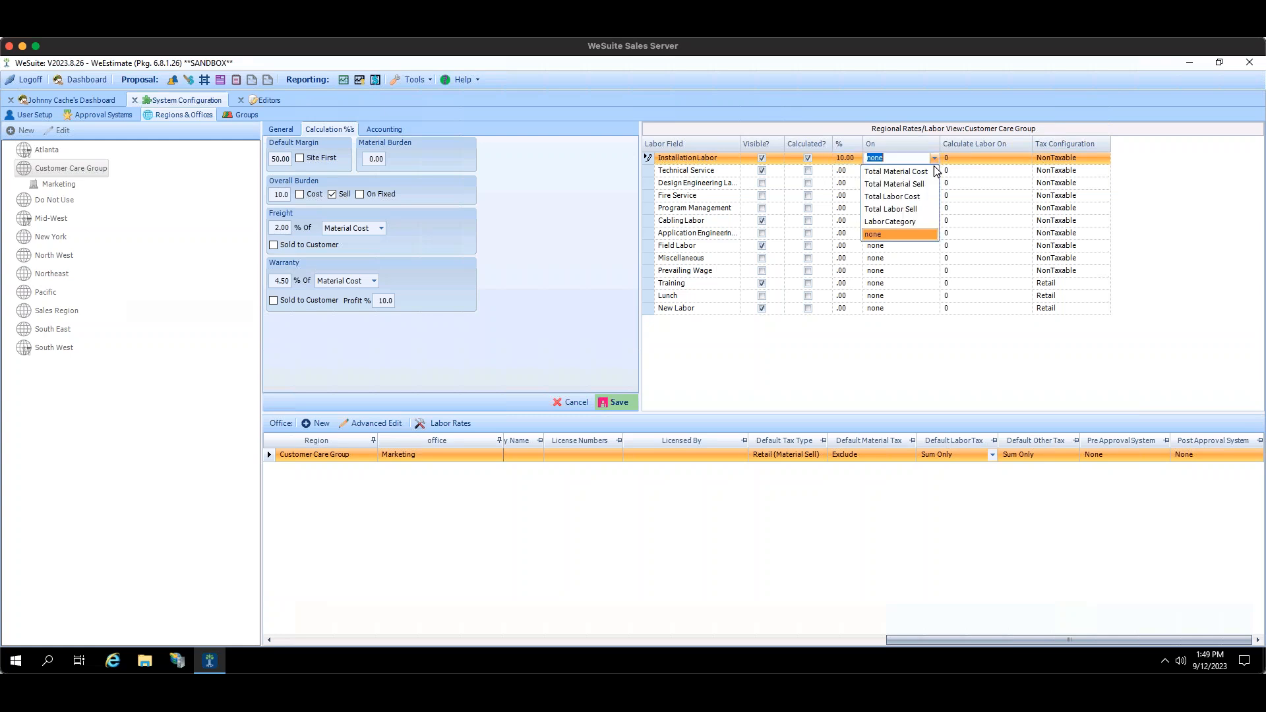
click(934, 190)
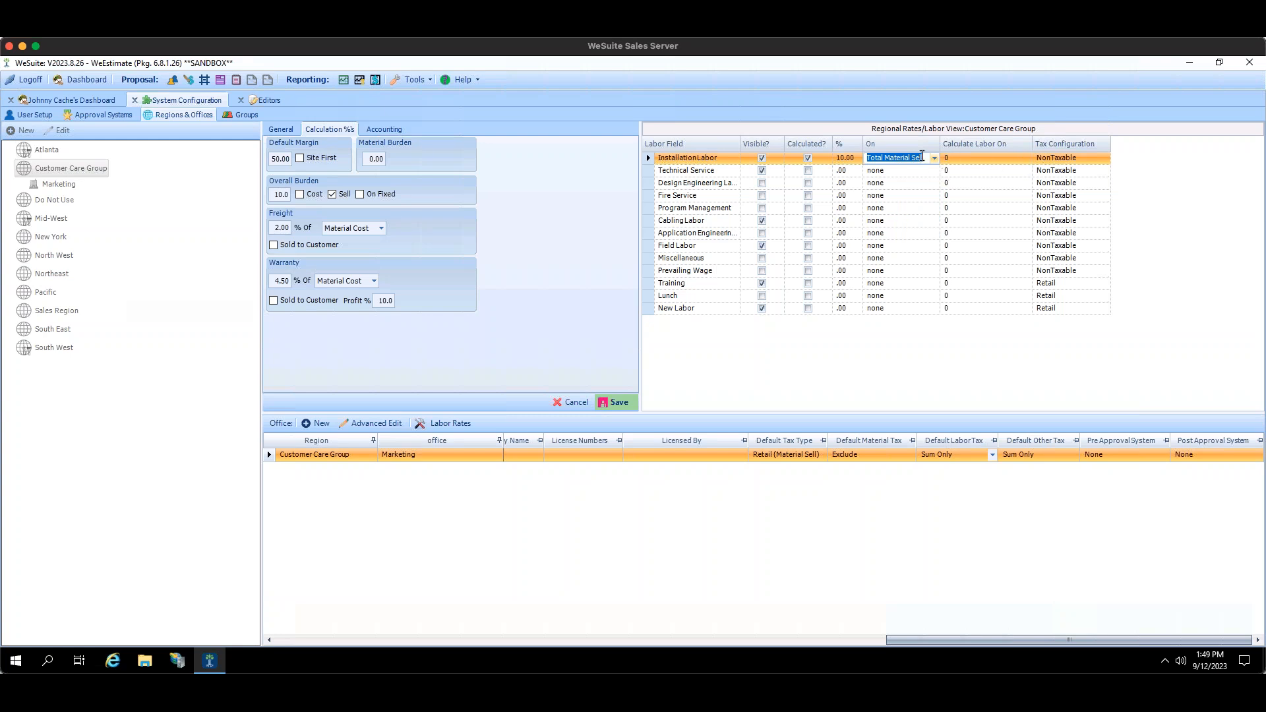
Check the Tax Configuration choices for Installation Labor without changing the selection.
click(1029, 158)
click(1087, 156)
click(1105, 158)
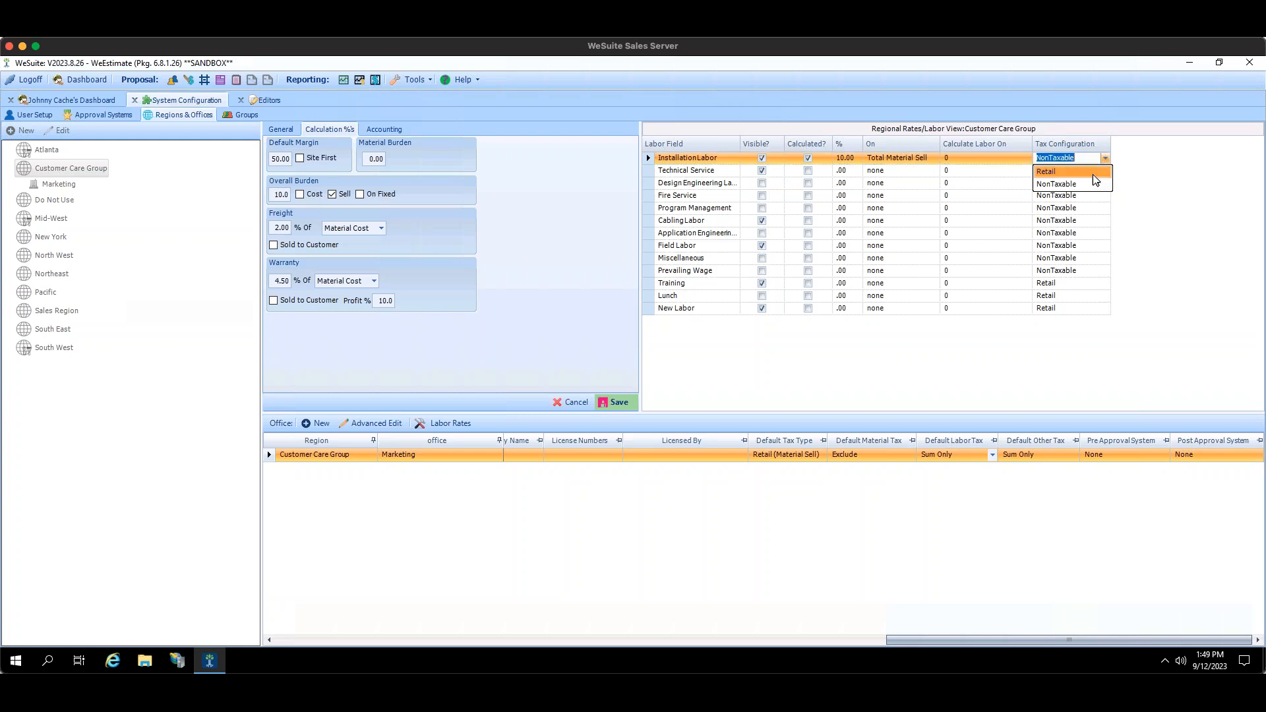
click(1146, 185)
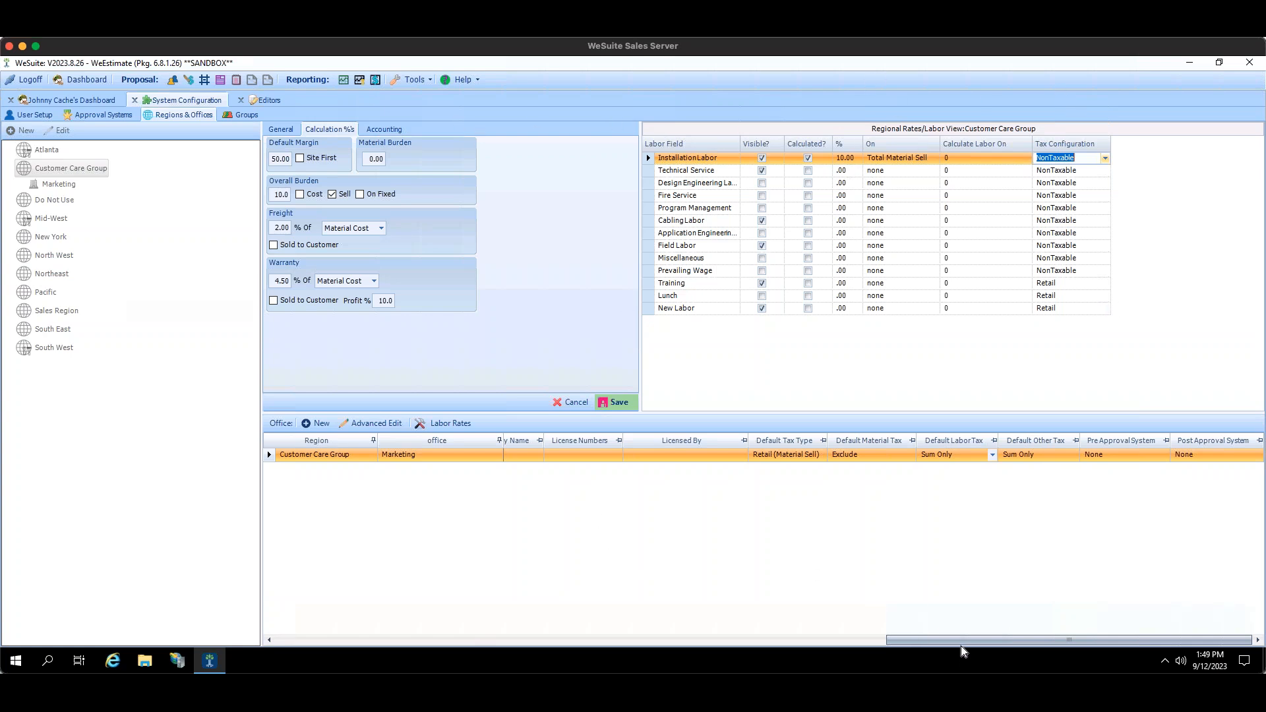
Review the Marketing office's tax, approval, address and burden columns in the Offices grid, and discard the region edits.
drag(931, 640, 248, 624)
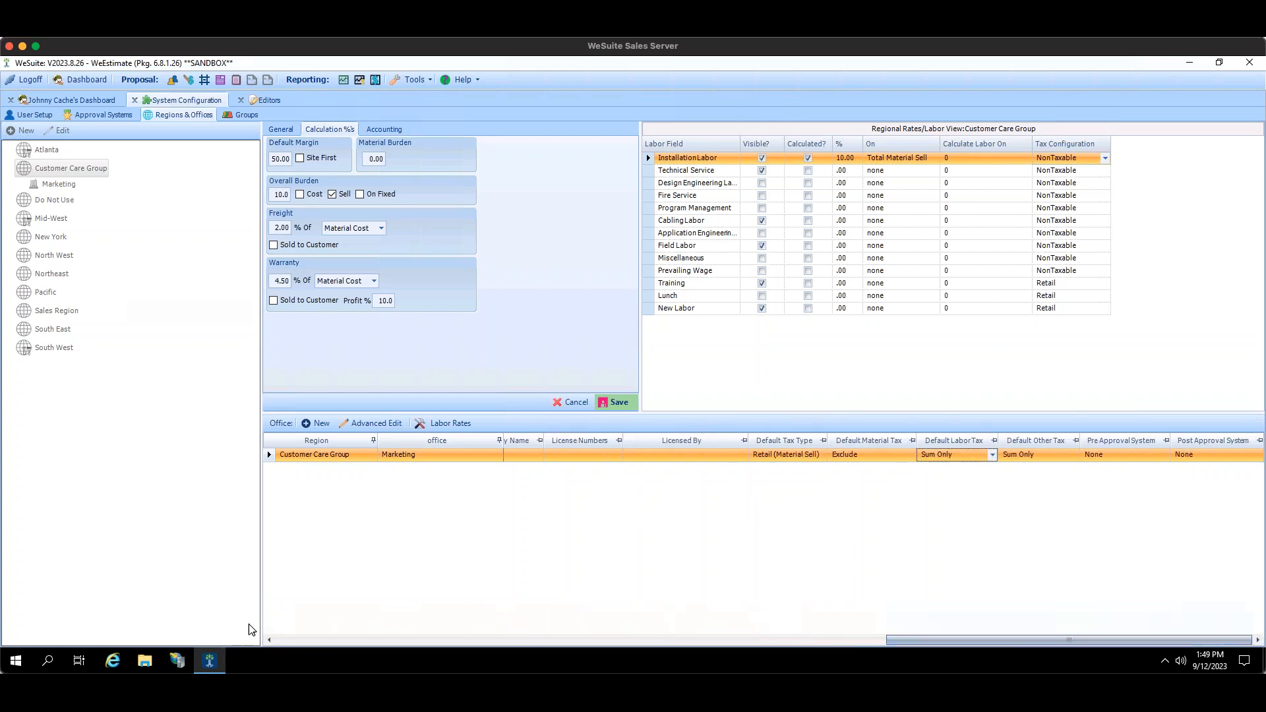
drag(922, 639, 245, 521)
drag(907, 641, 901, 602)
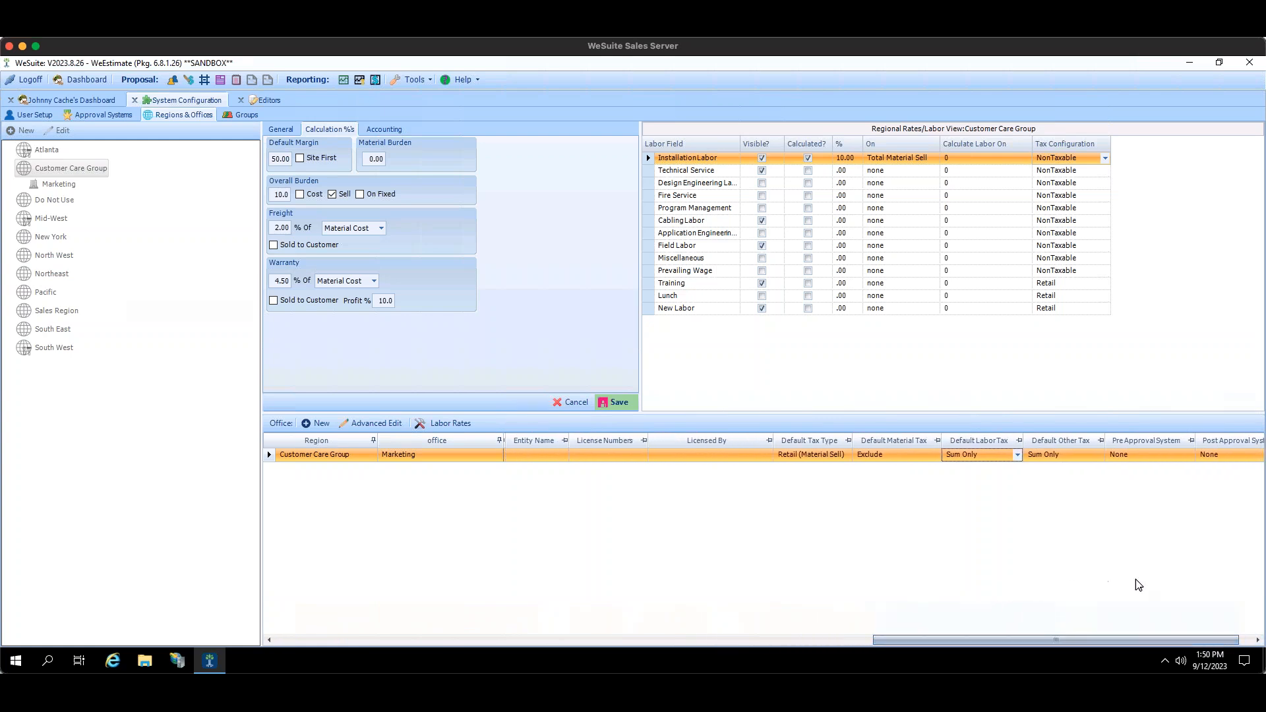
drag(1111, 641, 1154, 636)
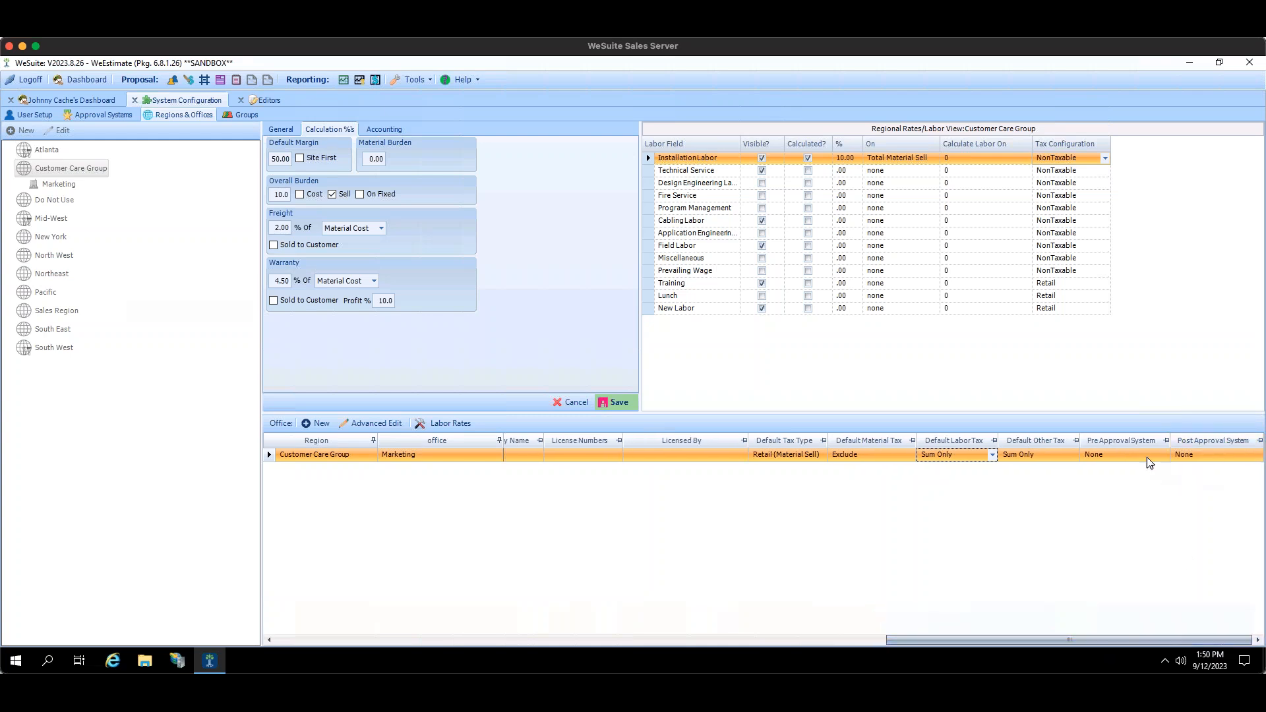
drag(1114, 640, 772, 639)
drag(650, 615, 402, 385)
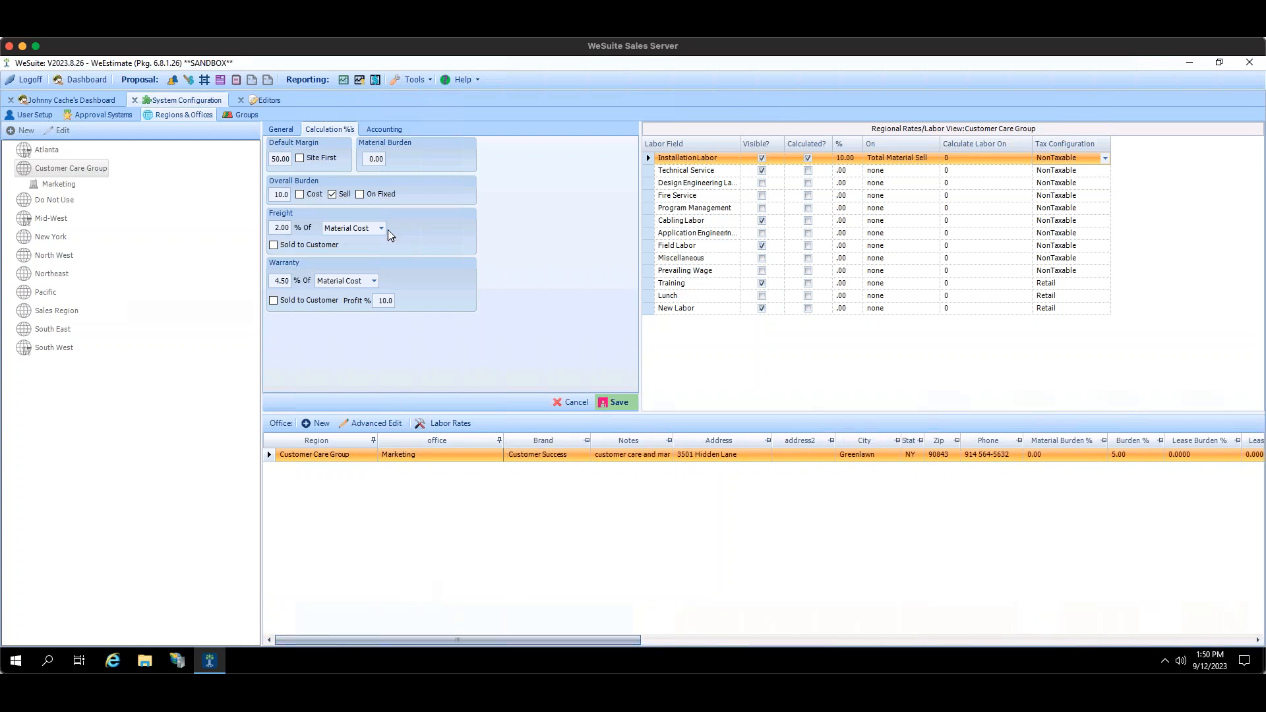
click(575, 407)
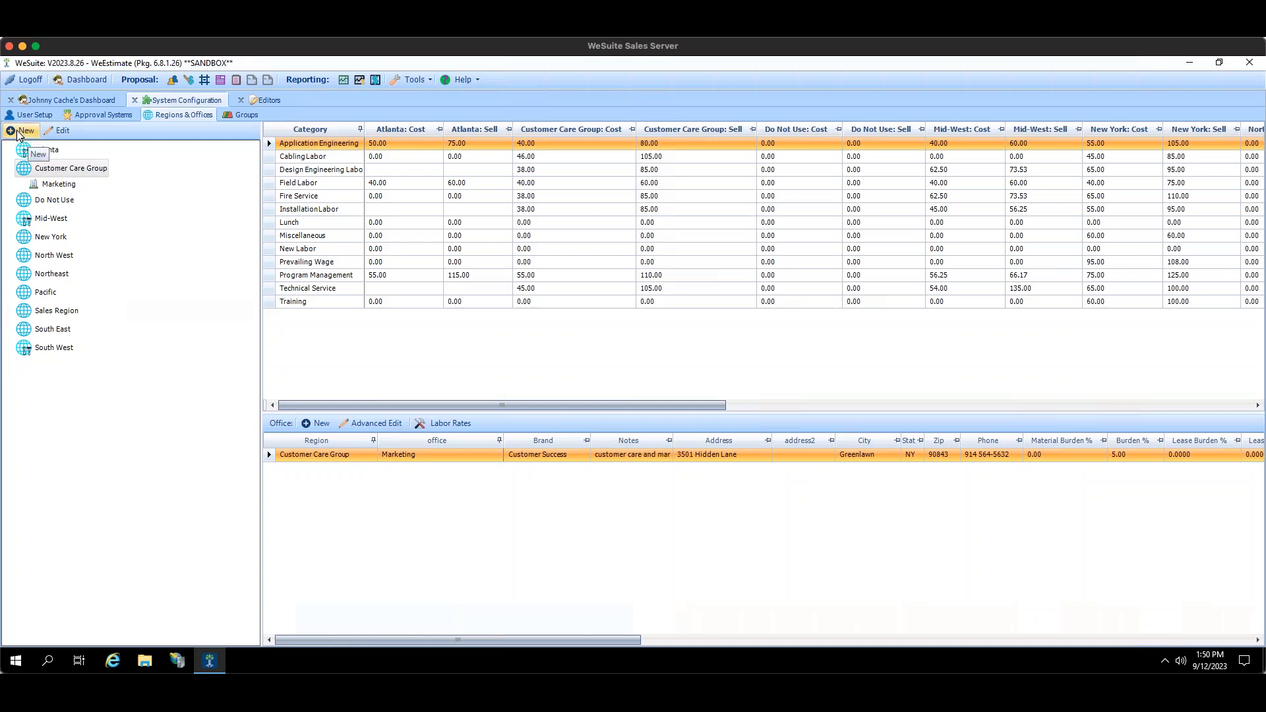
Start a new region and review its General fields, including Name and Description.
click(24, 132)
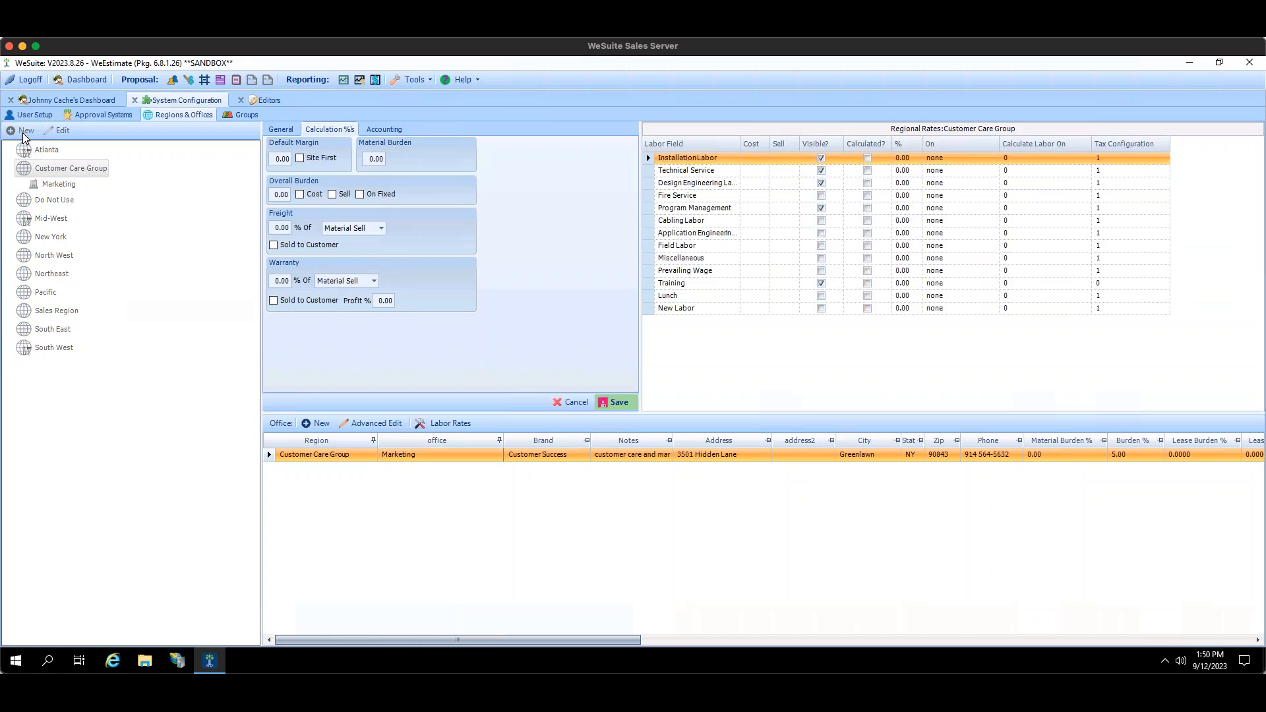
click(277, 131)
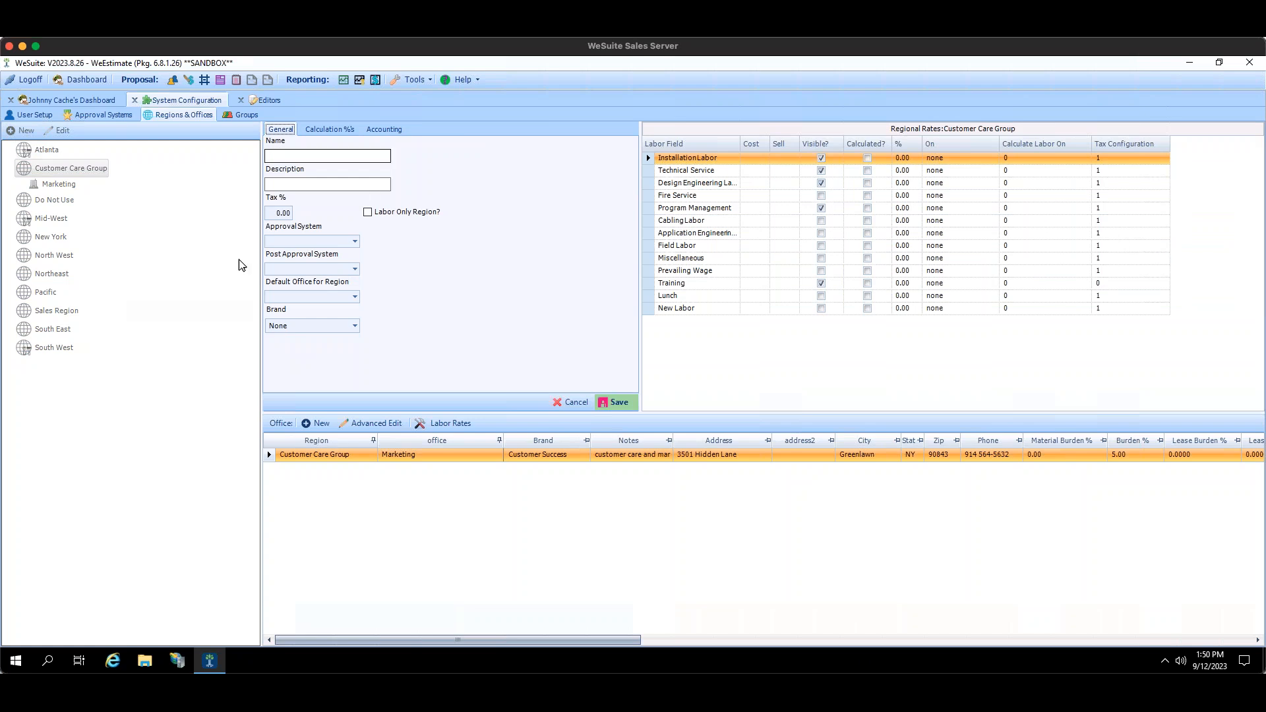
click(346, 158)
click(338, 179)
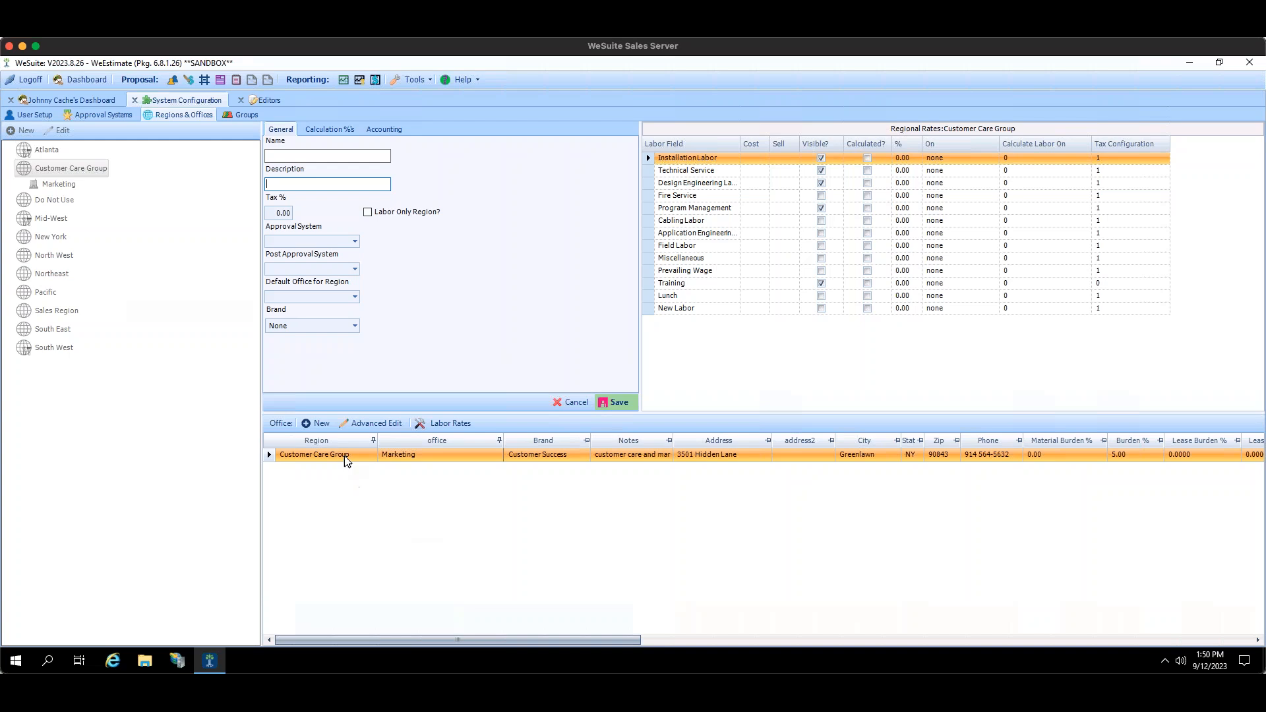
Review the new office form's Options, Tax Defaults, Licenses, Calculations and Default Lease Setup, and cancel both the new office and region.
click(319, 426)
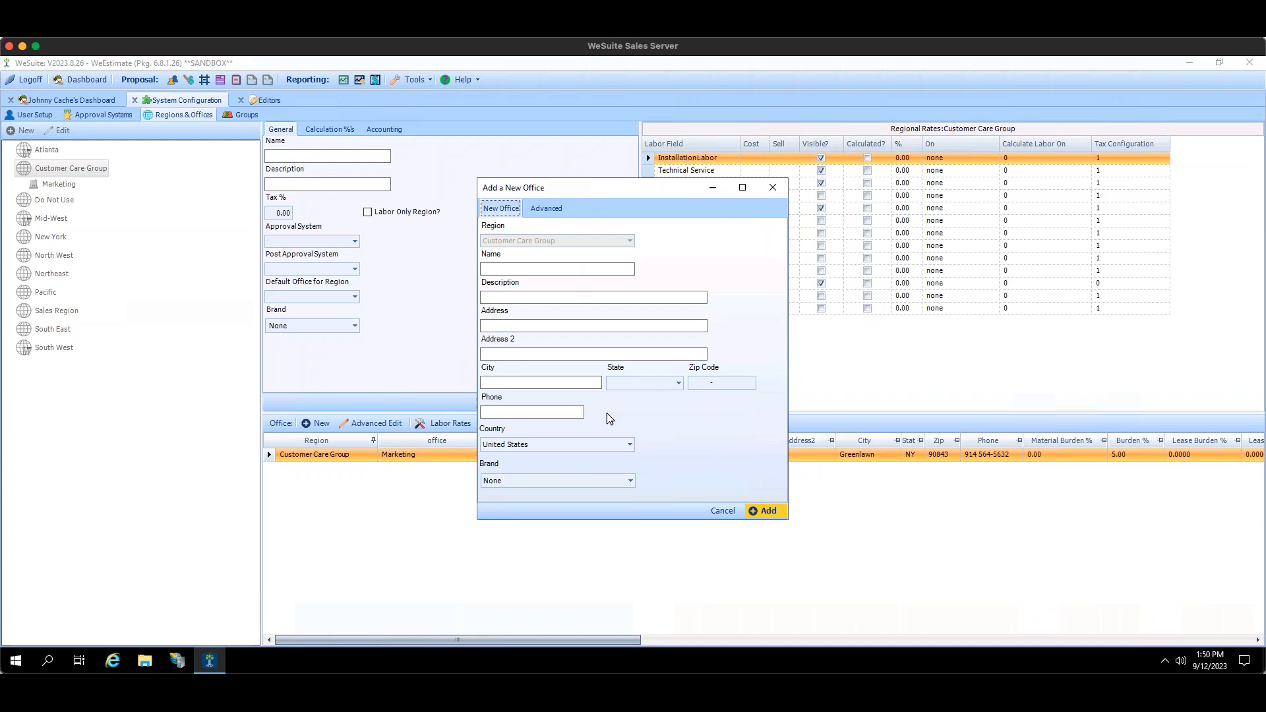
click(546, 208)
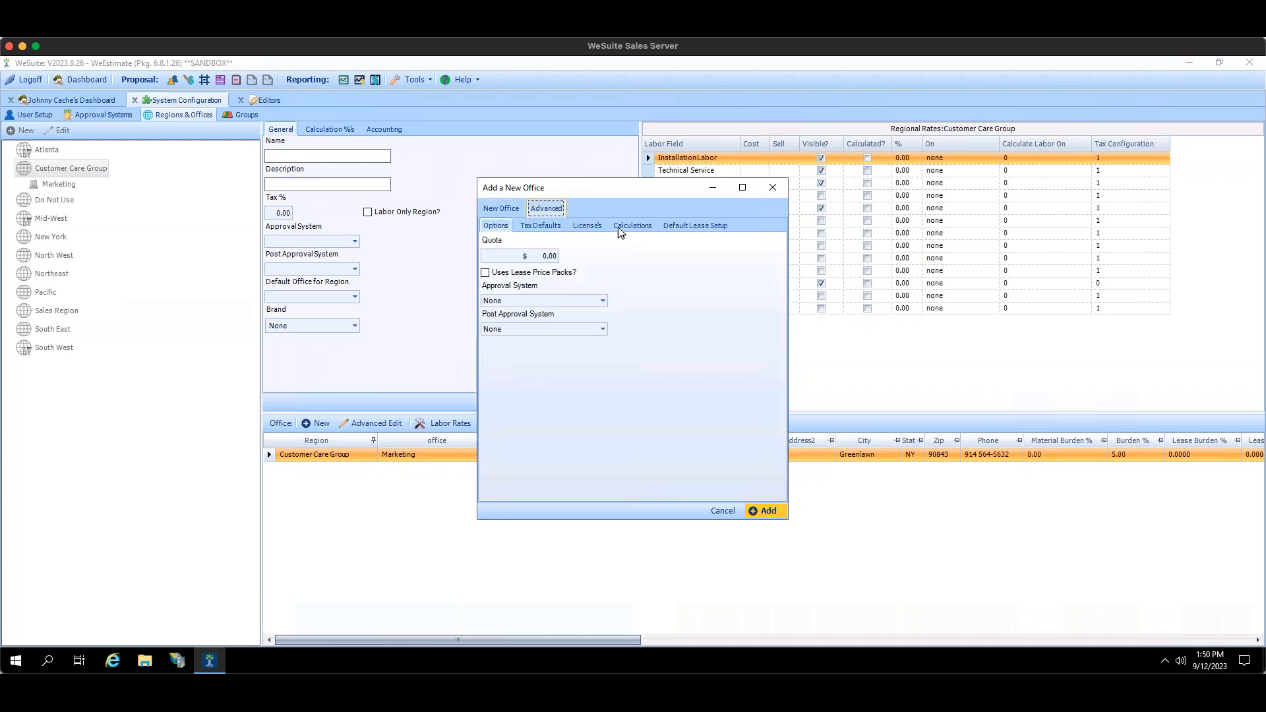
click(536, 226)
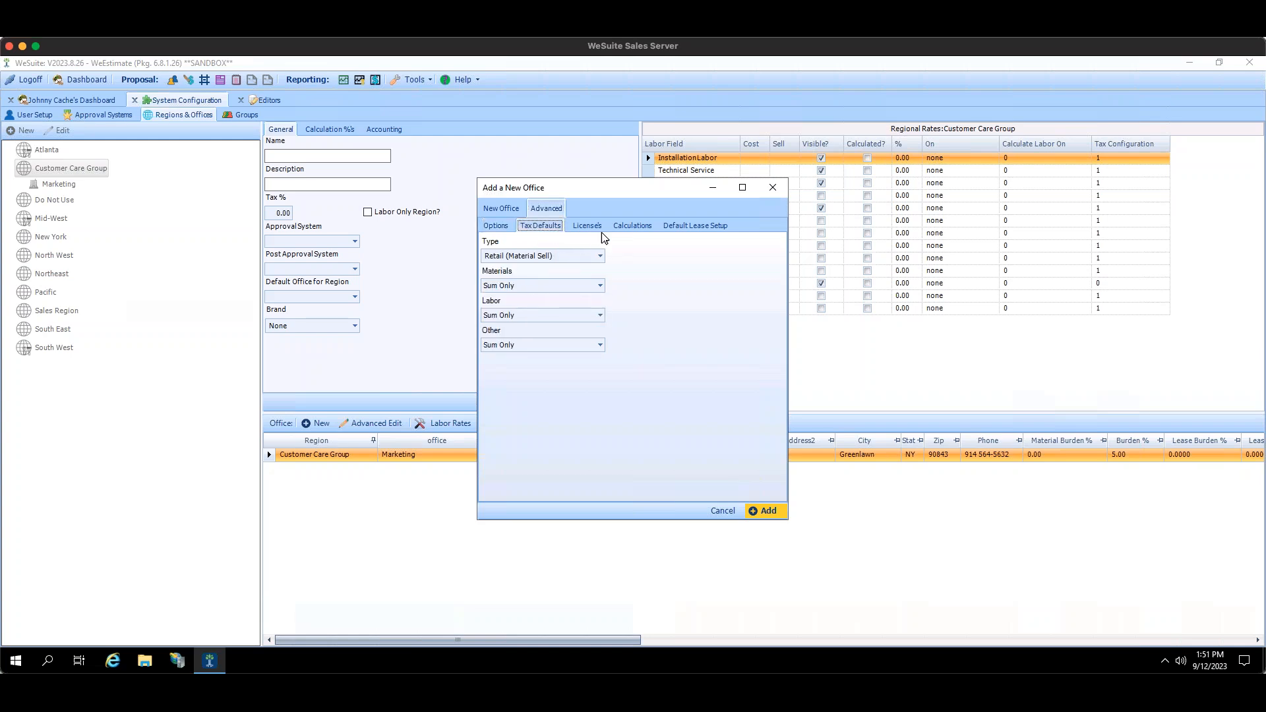
click(598, 228)
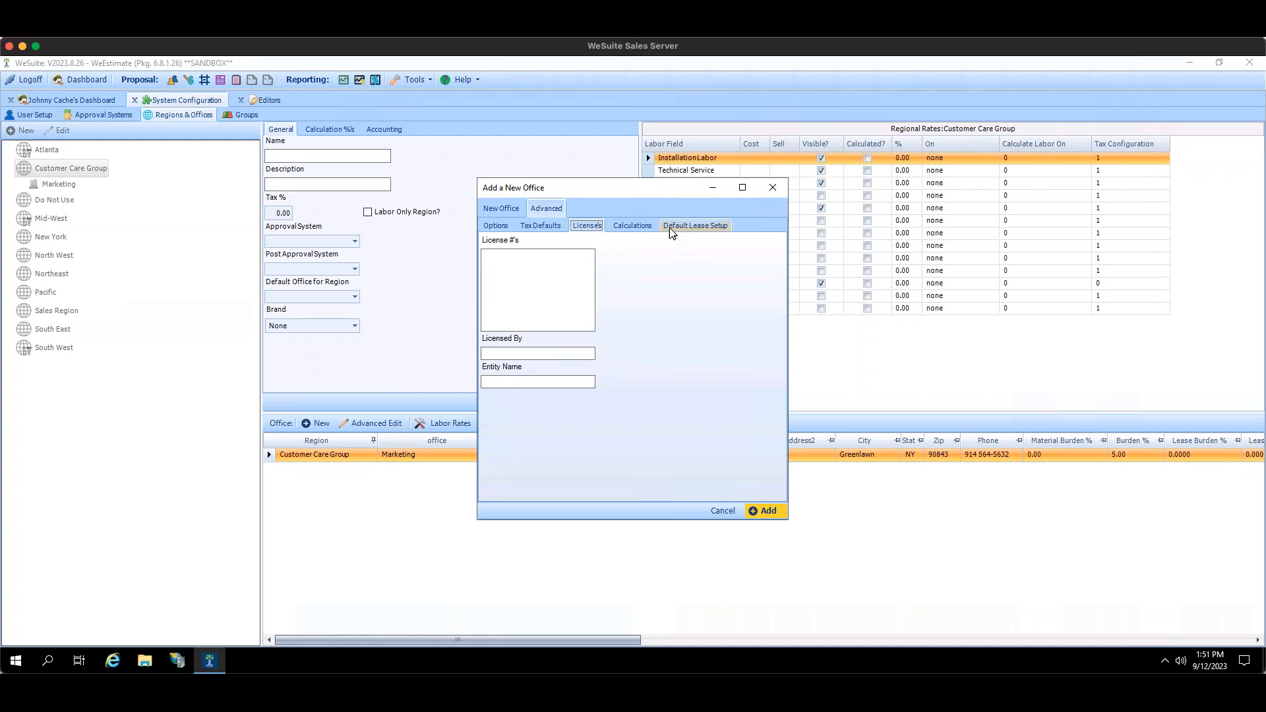
click(537, 294)
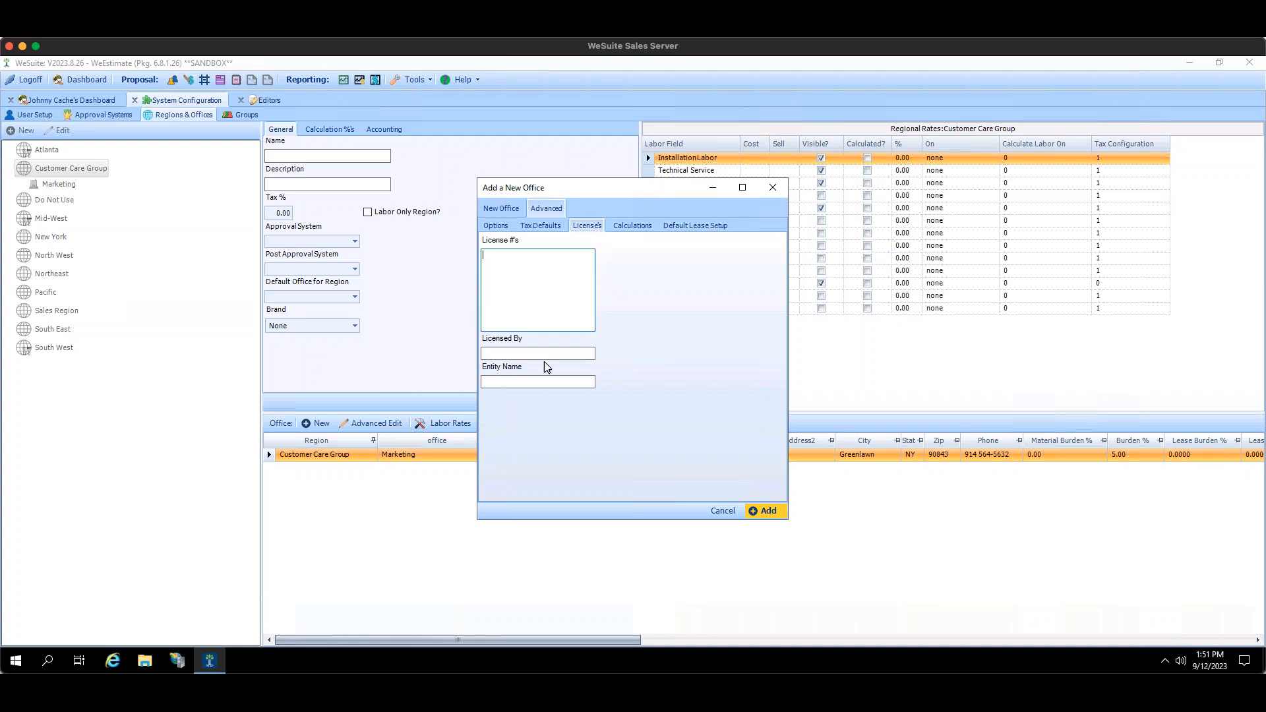
click(650, 230)
click(703, 227)
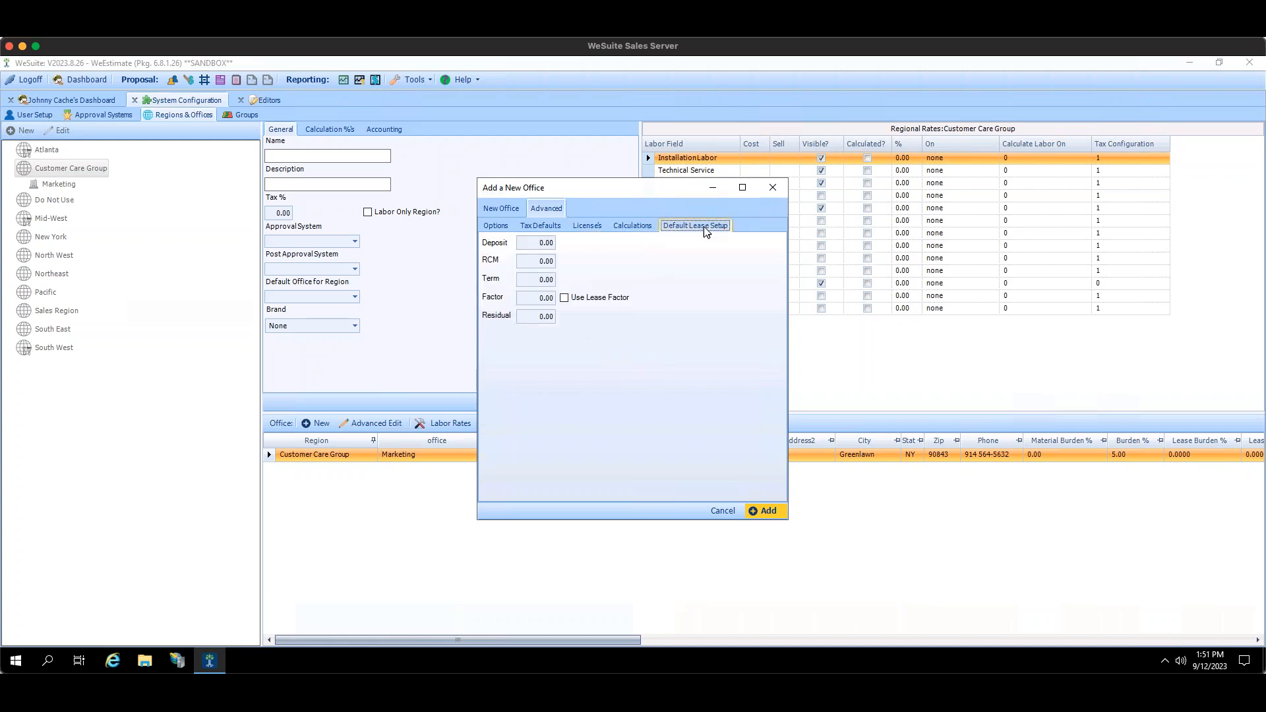
click(771, 191)
click(719, 409)
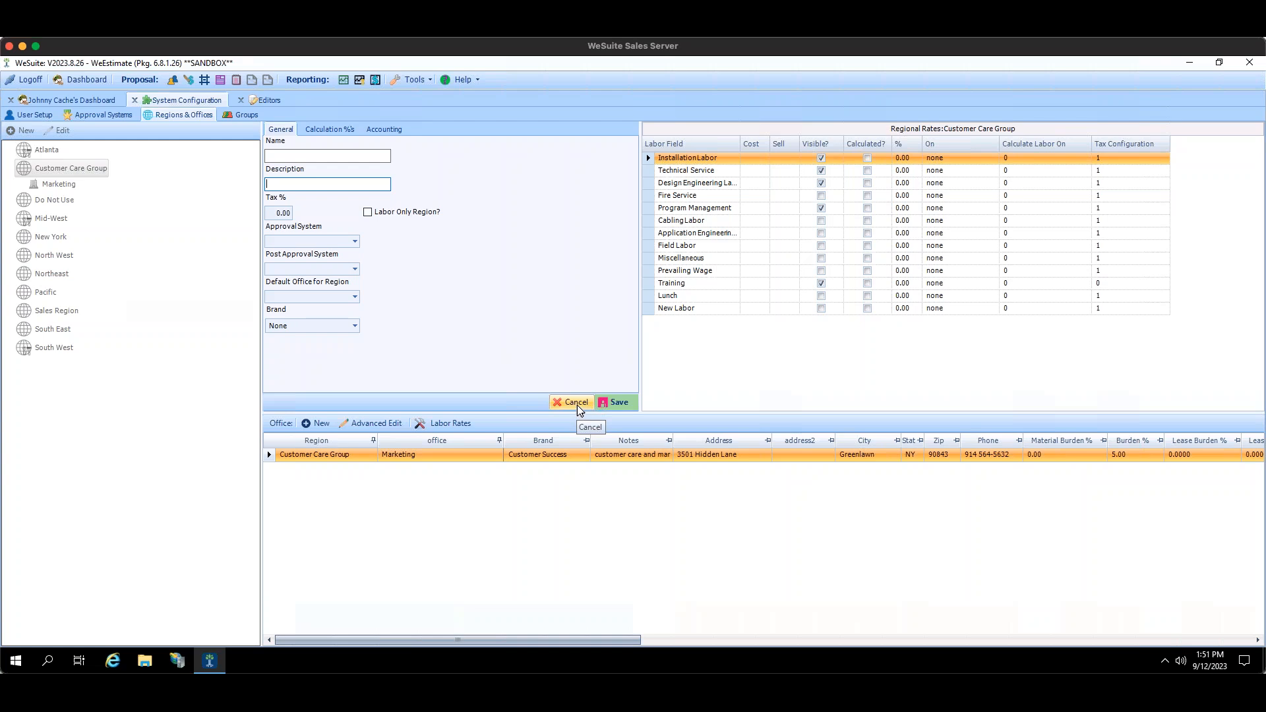
click(576, 404)
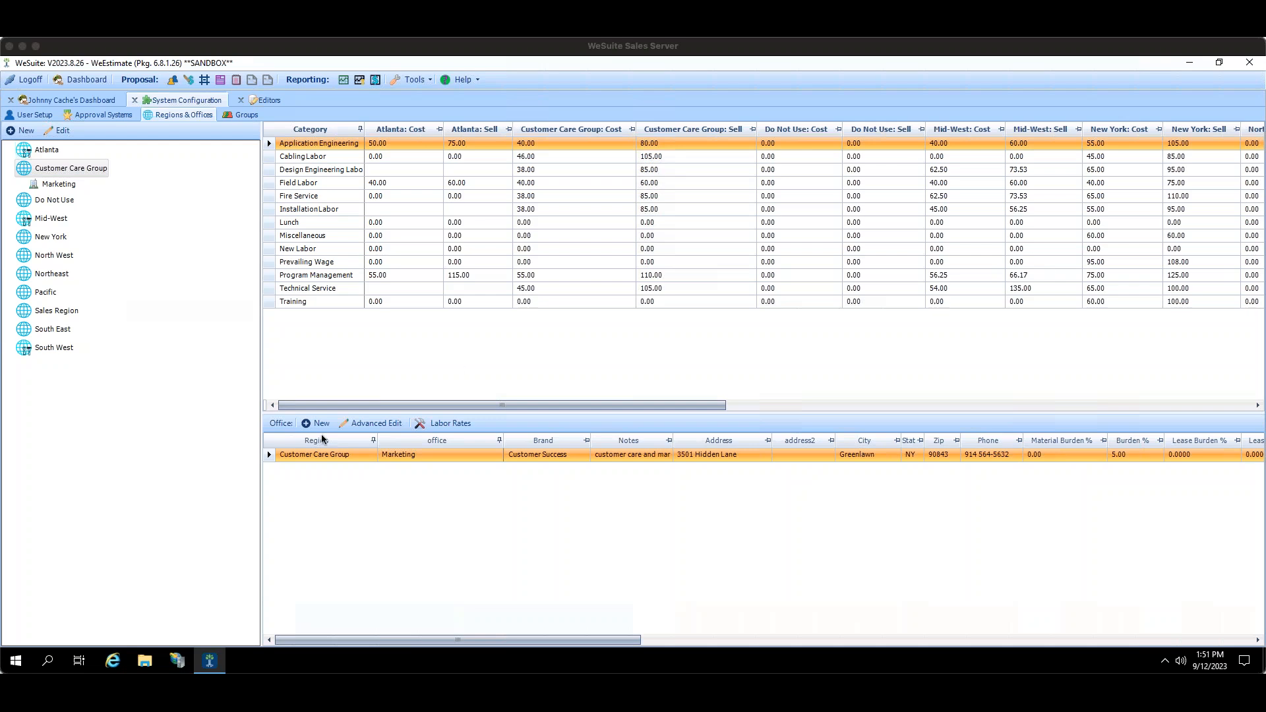
Open the Marketing office's advanced settings and review its default Lease/RCM options.
click(371, 426)
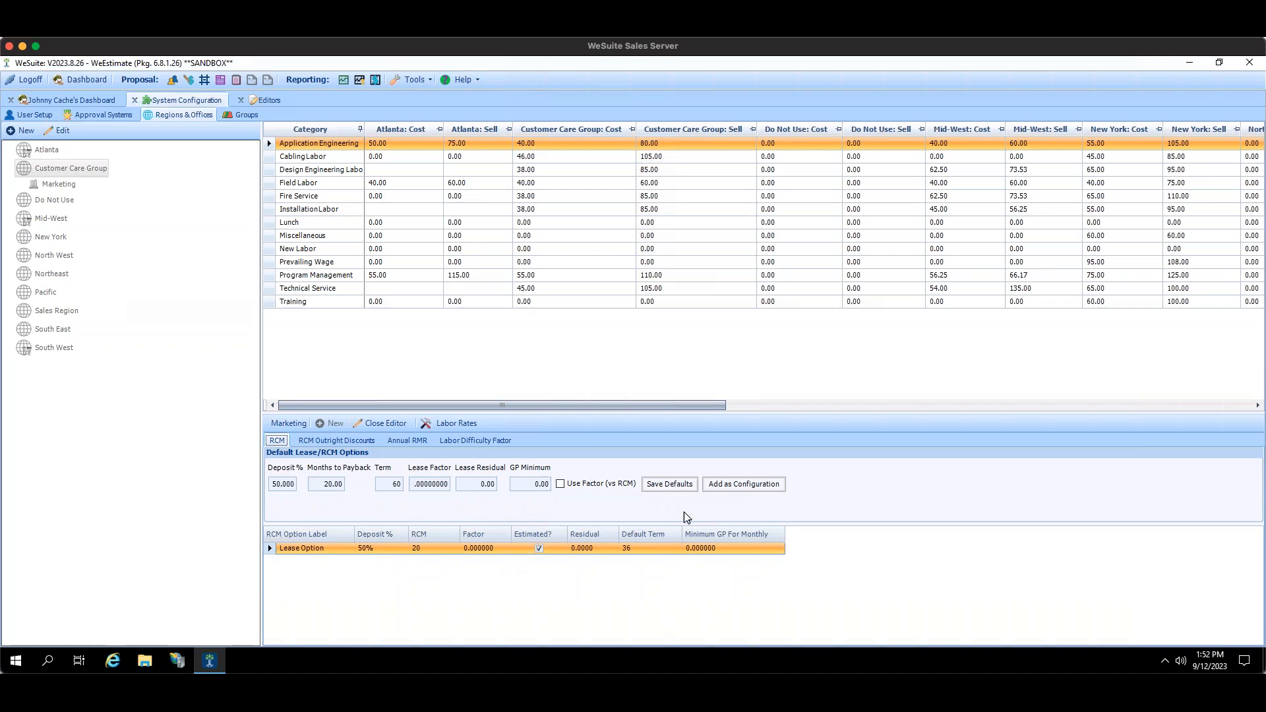
click(391, 426)
click(392, 427)
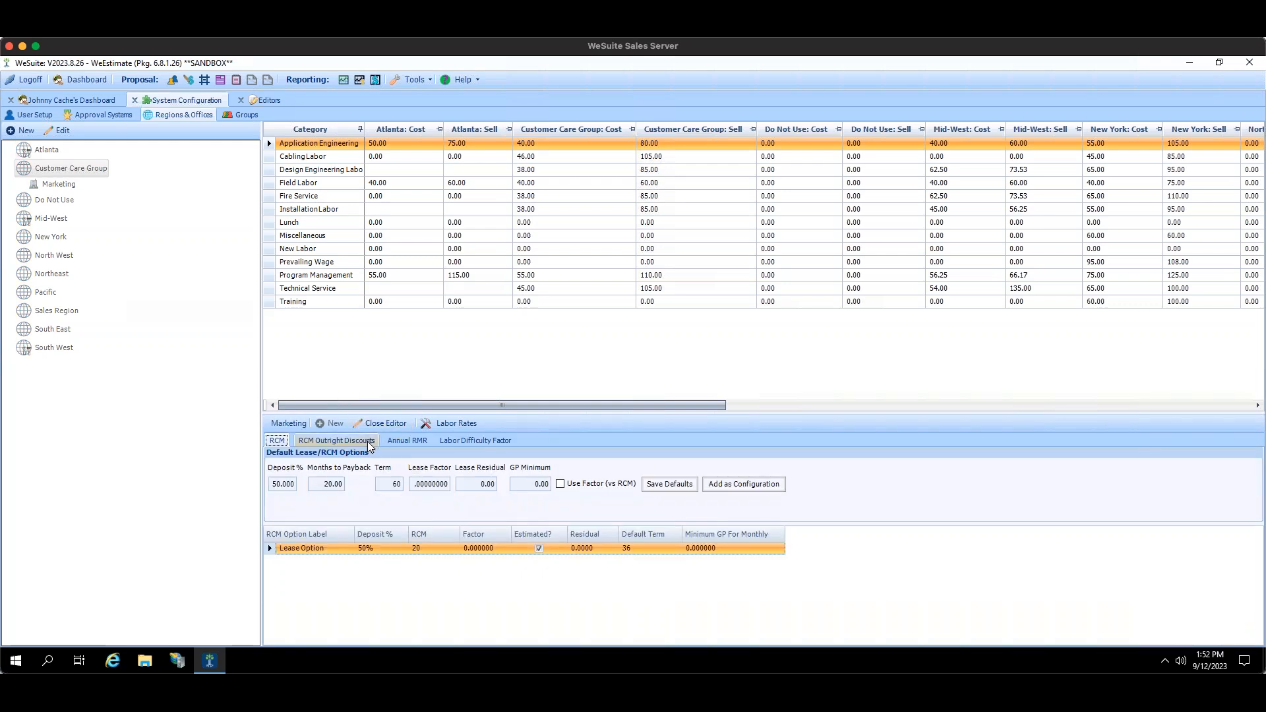
Finish reviewing the Marketing office's advanced settings, close their editor, and close System Configuration.
click(367, 441)
click(453, 441)
click(286, 441)
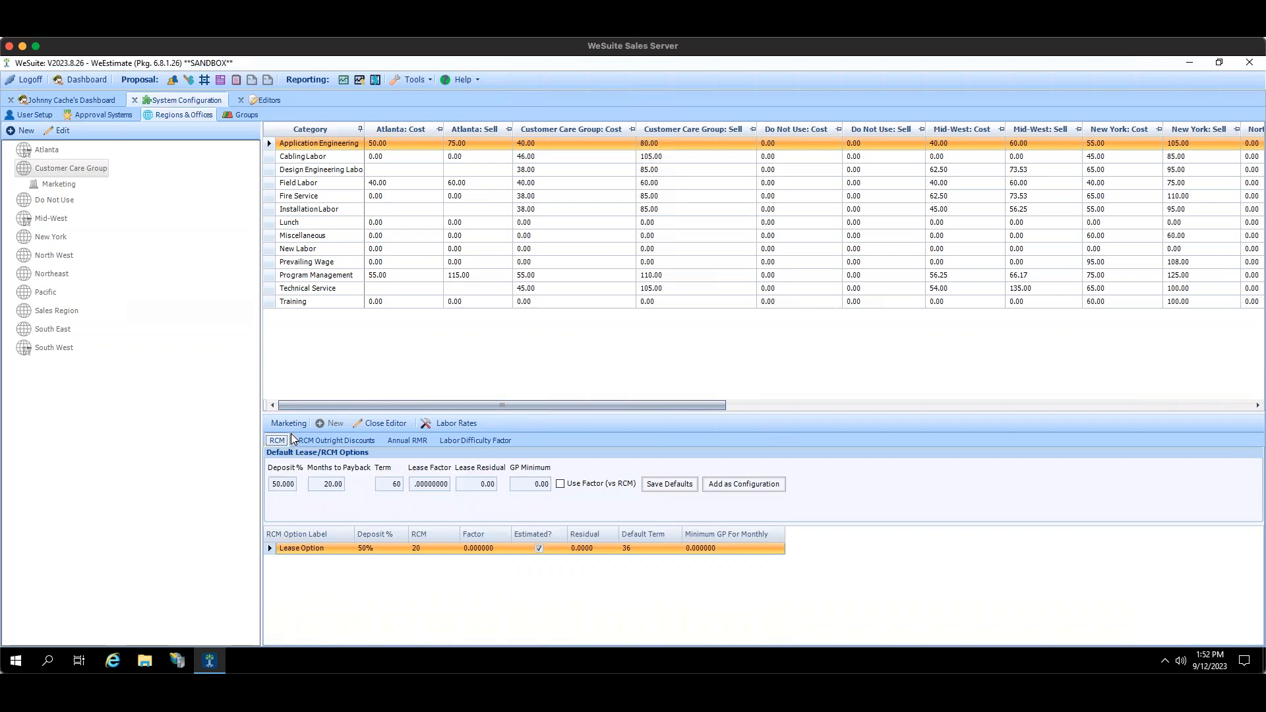
click(392, 429)
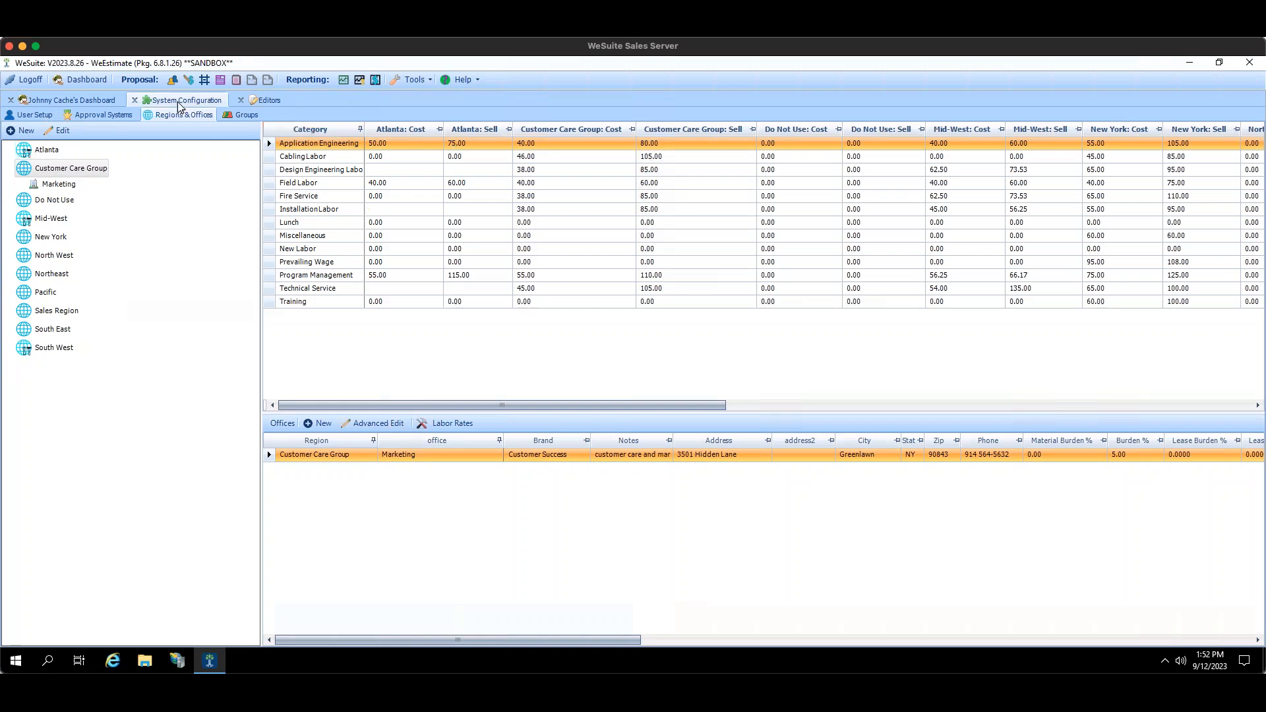
click(134, 101)
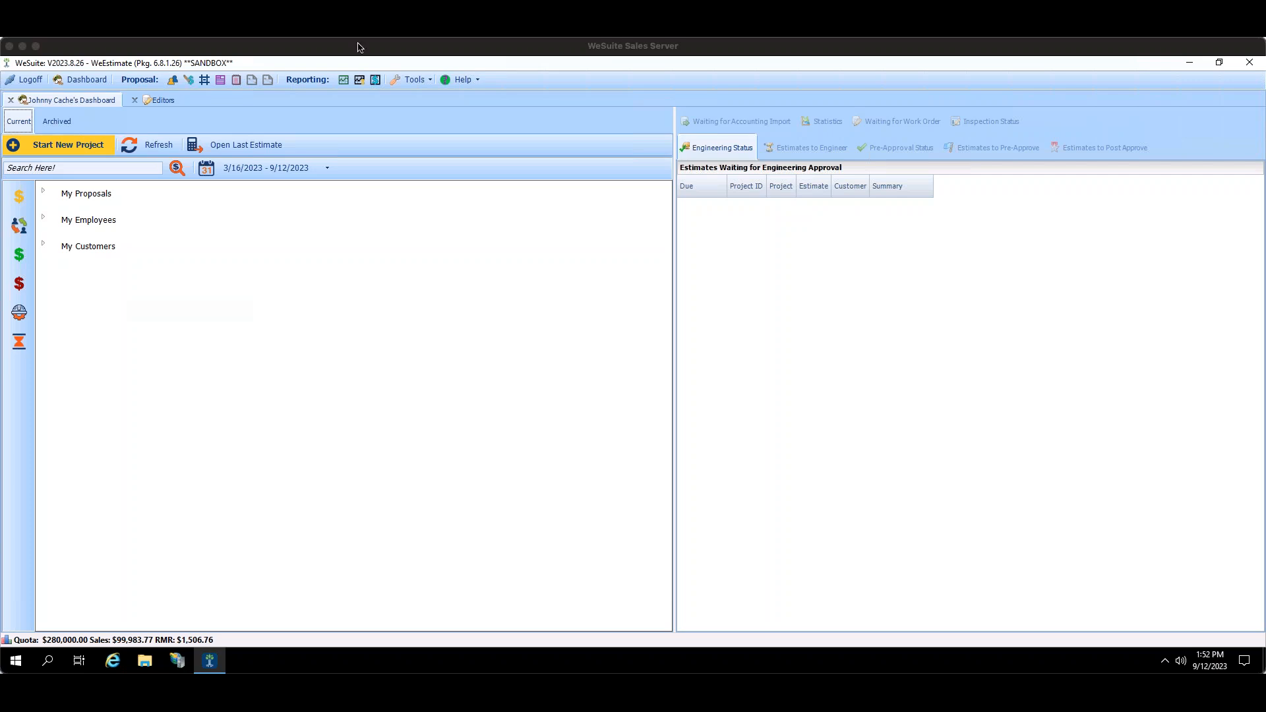
Open the Editors area and look through the Charge Item, RMR Code, Test & Inspection and Wire editors.
click(164, 101)
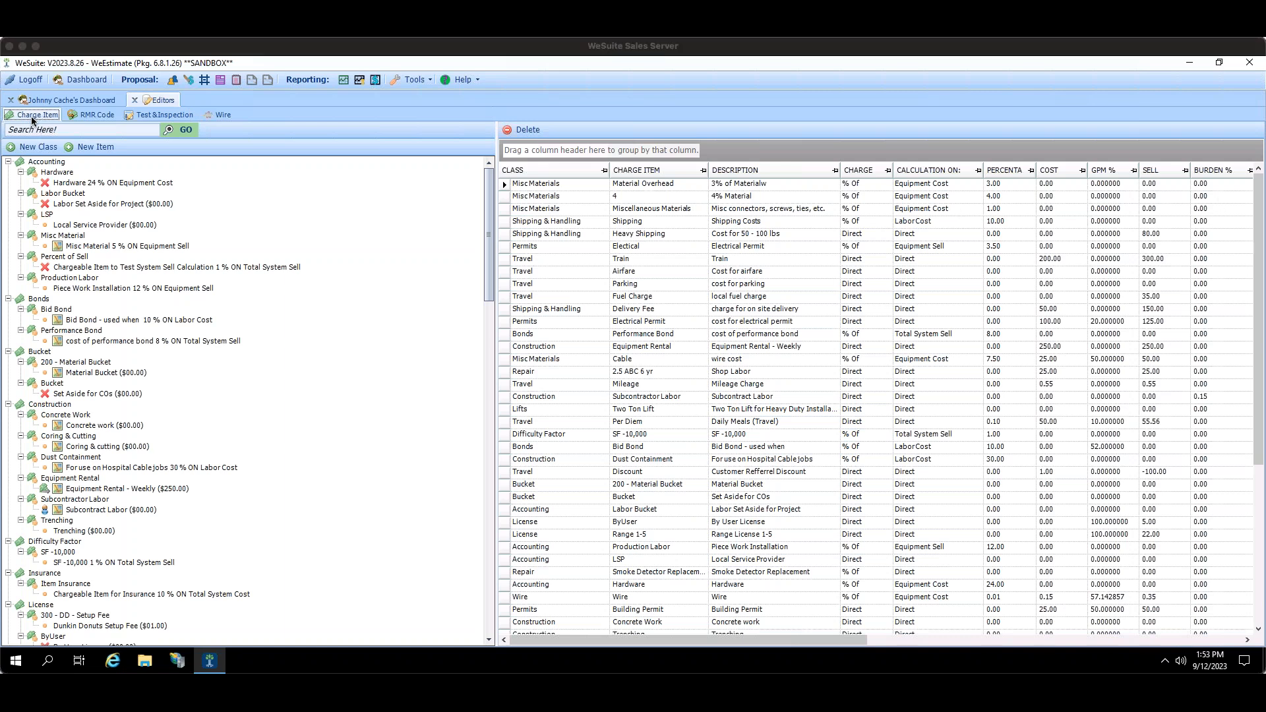
click(92, 115)
click(170, 115)
click(222, 116)
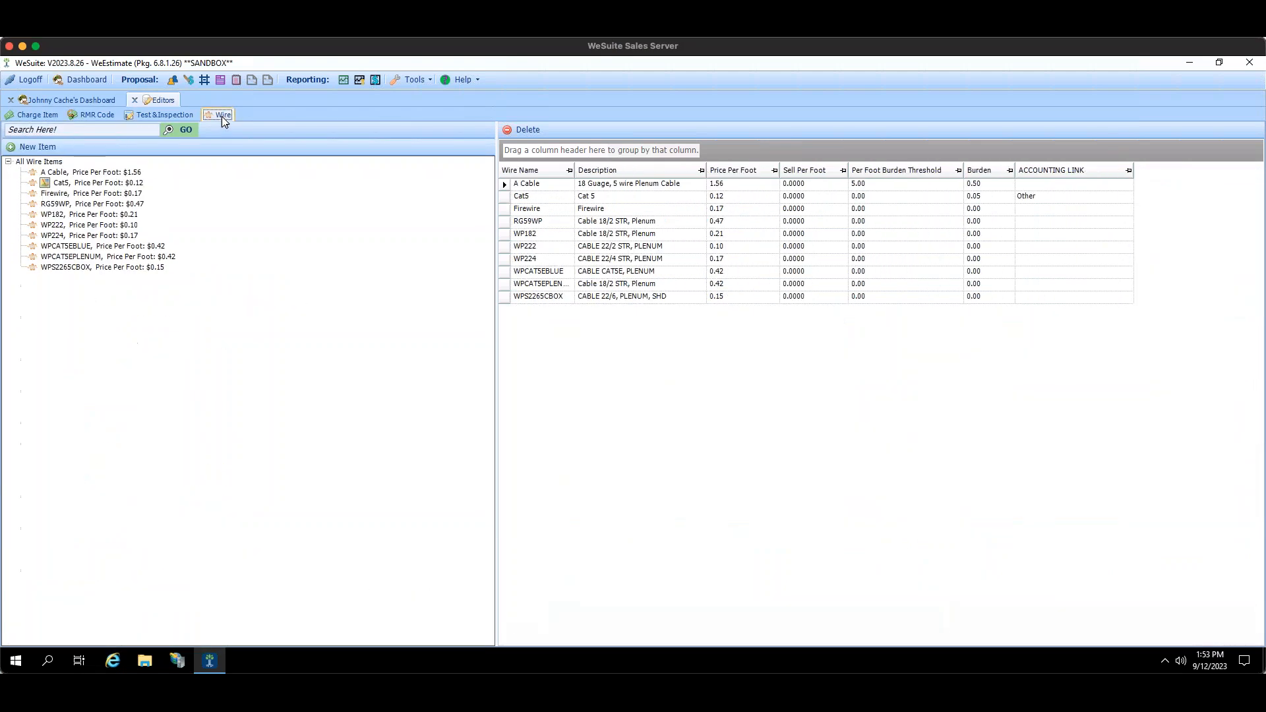
click(53, 116)
click(95, 114)
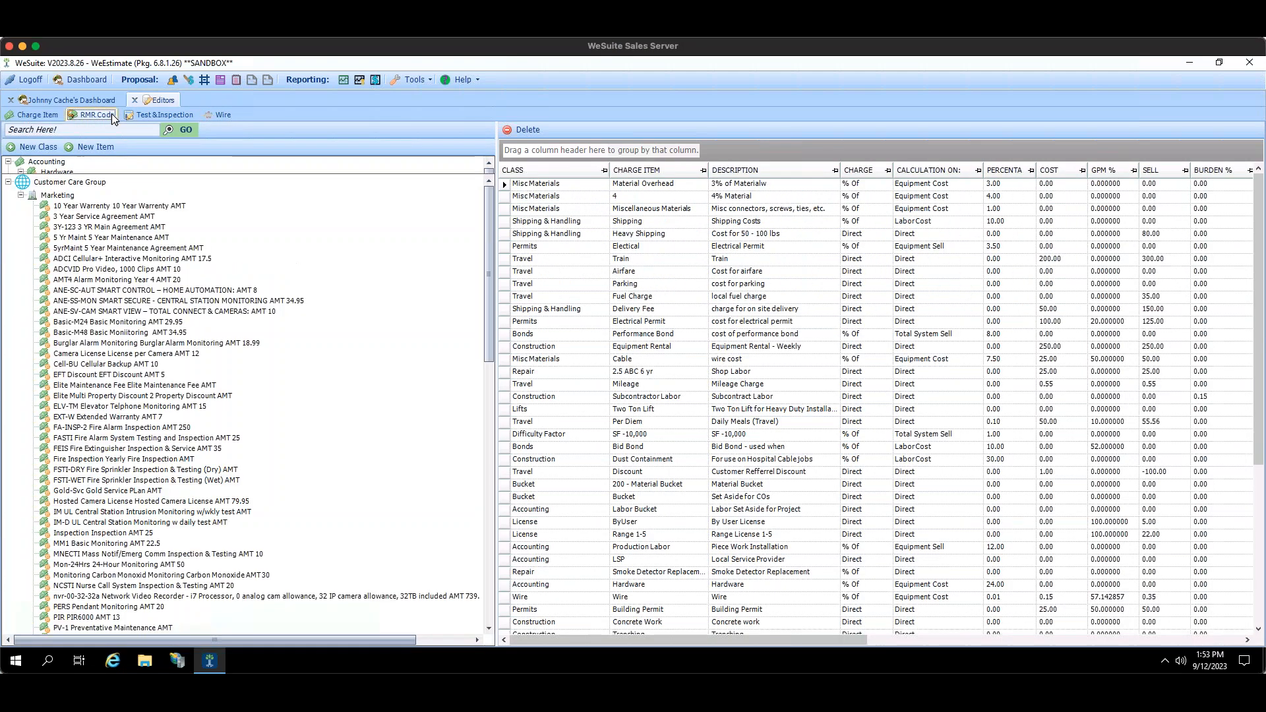
click(158, 114)
click(209, 115)
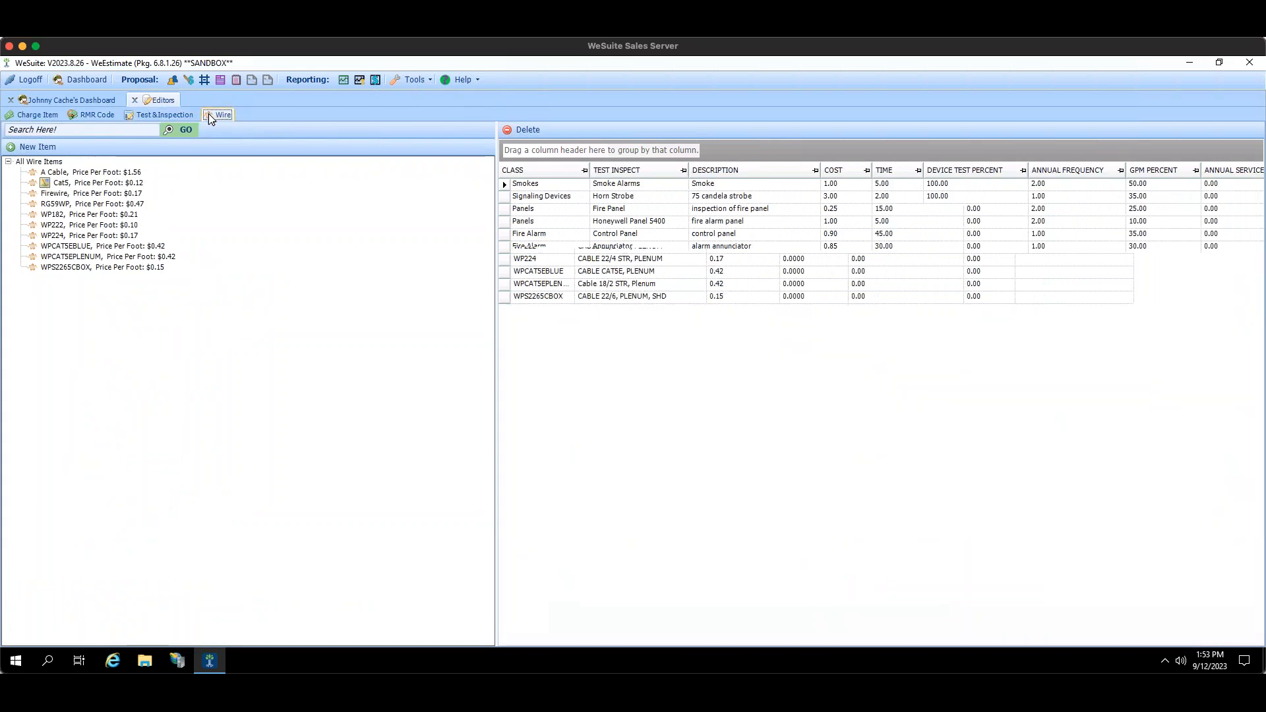
click(38, 113)
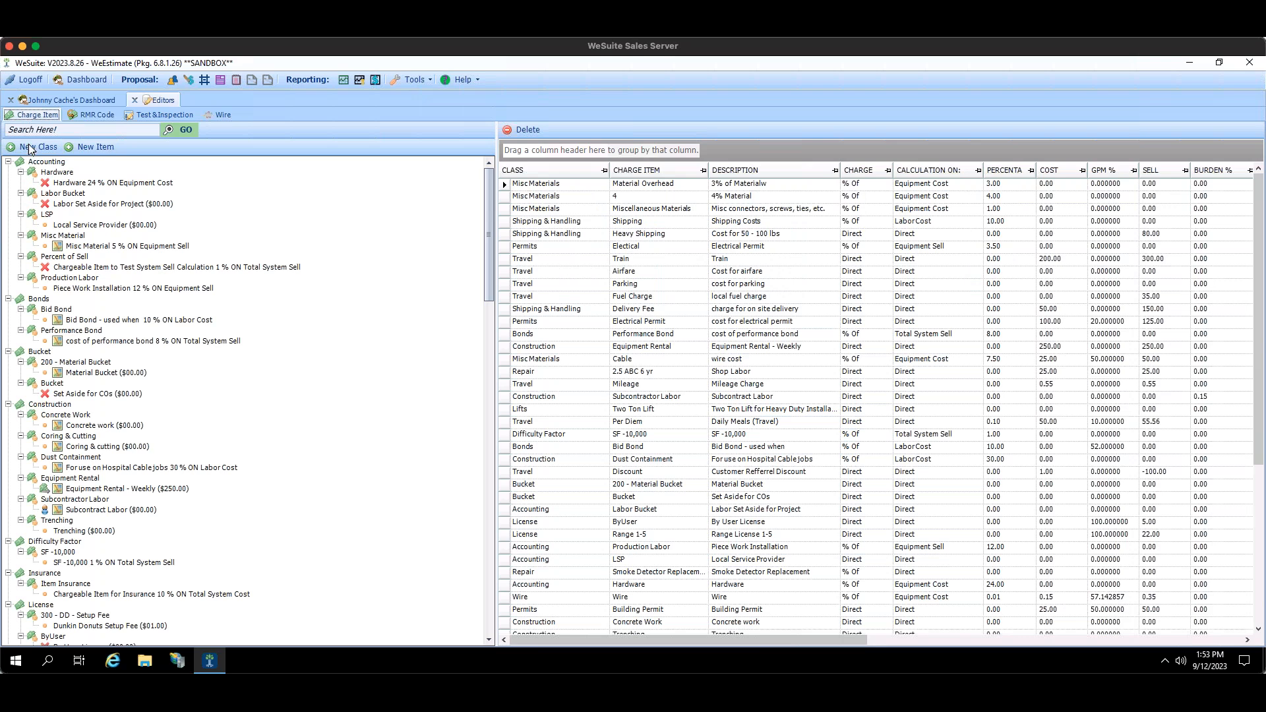
List the Accounting class's charge items and collapse the Accounting, Bonds, Construction, Insurance and License classes in the tree.
click(46, 162)
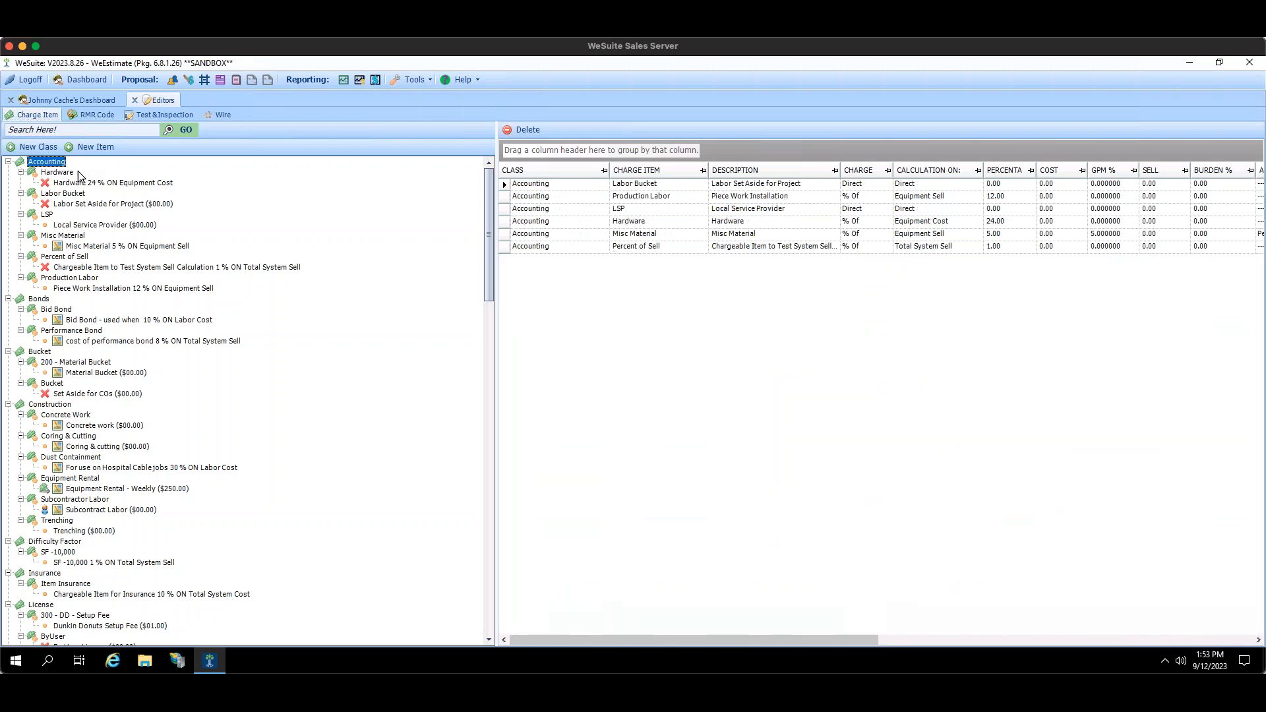
click(8, 162)
click(8, 172)
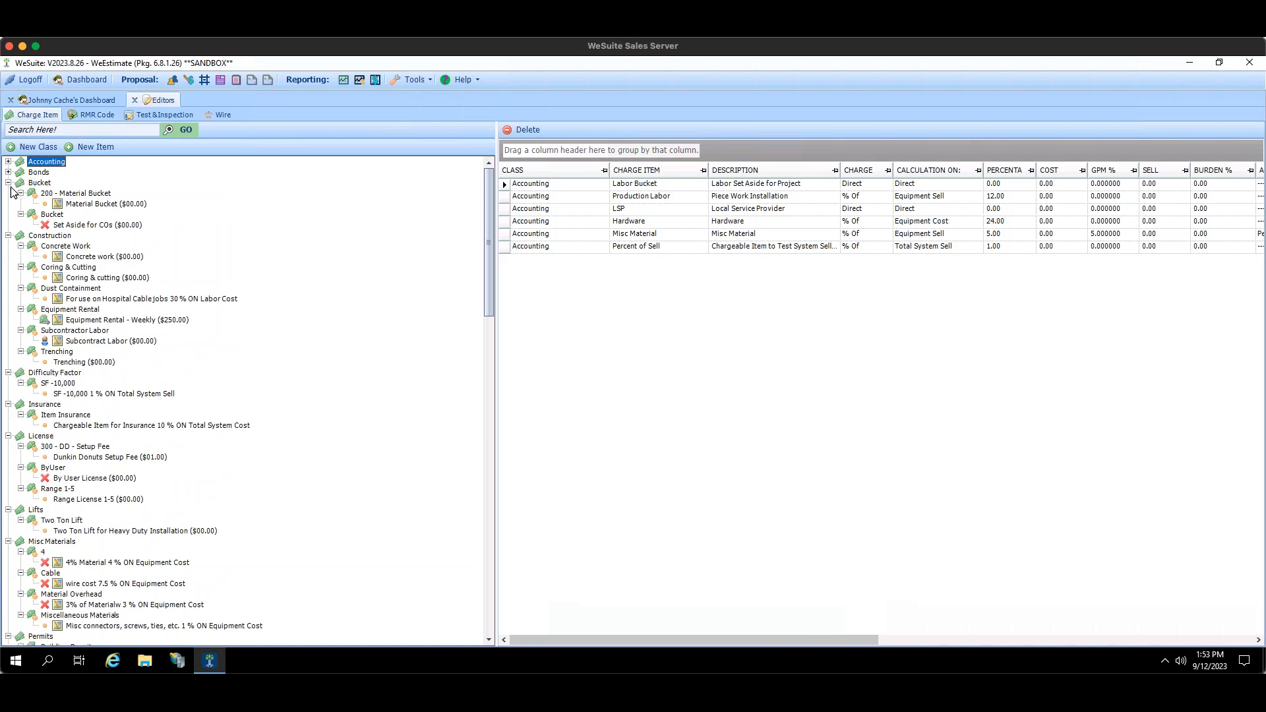
click(9, 236)
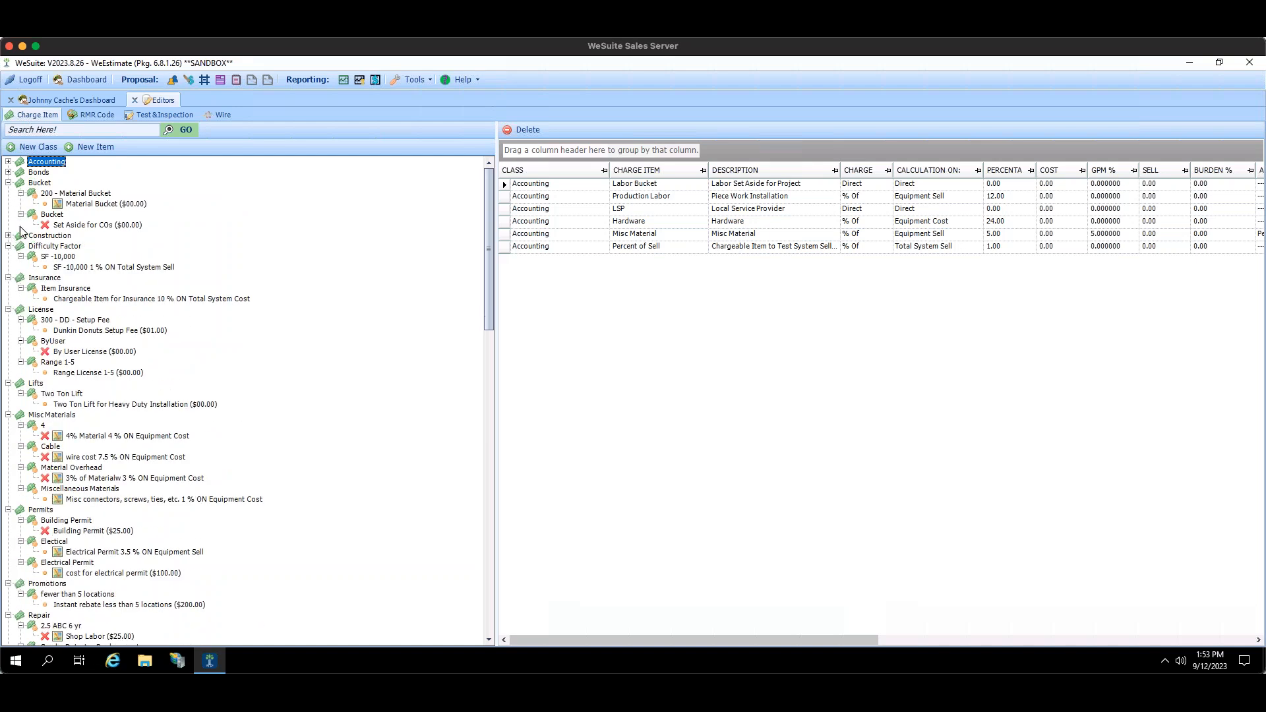
click(8, 277)
click(9, 289)
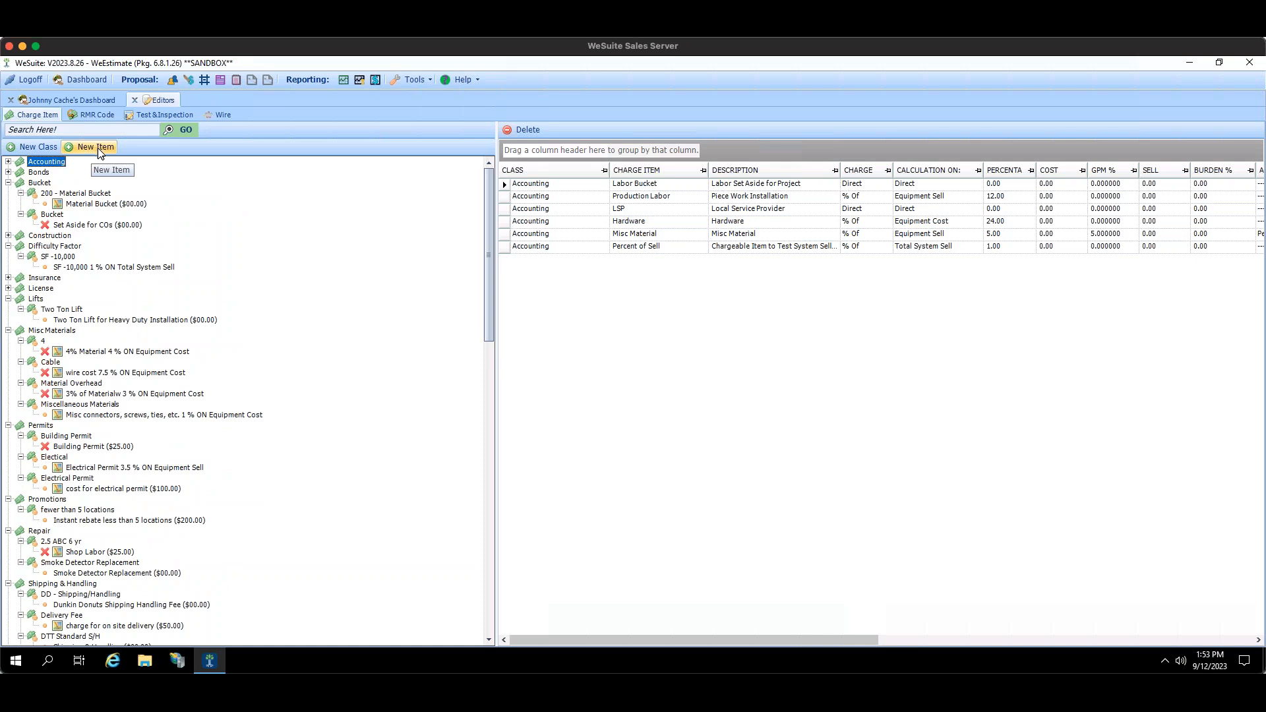
List the Bucket class's charge items and collapse more classes in the tree, including Difficulty Factor, Lifts, Misc Materials, Permits and Repair.
click(41, 185)
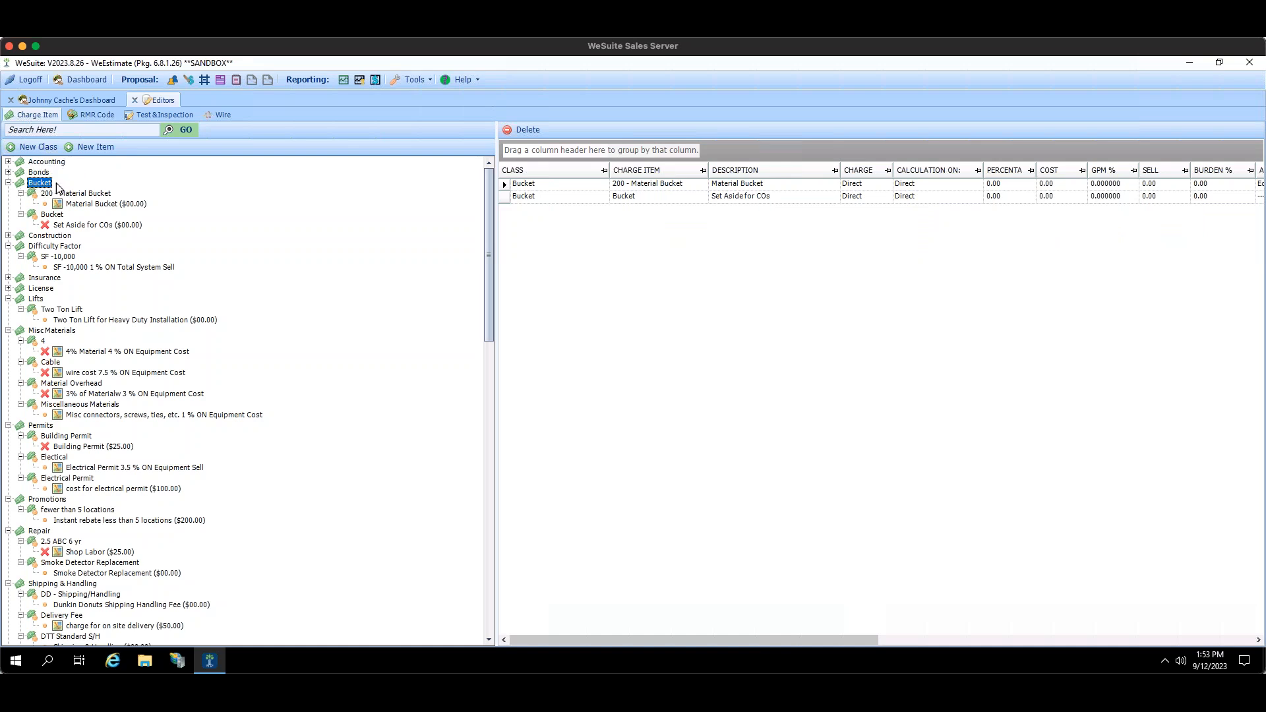
click(8, 246)
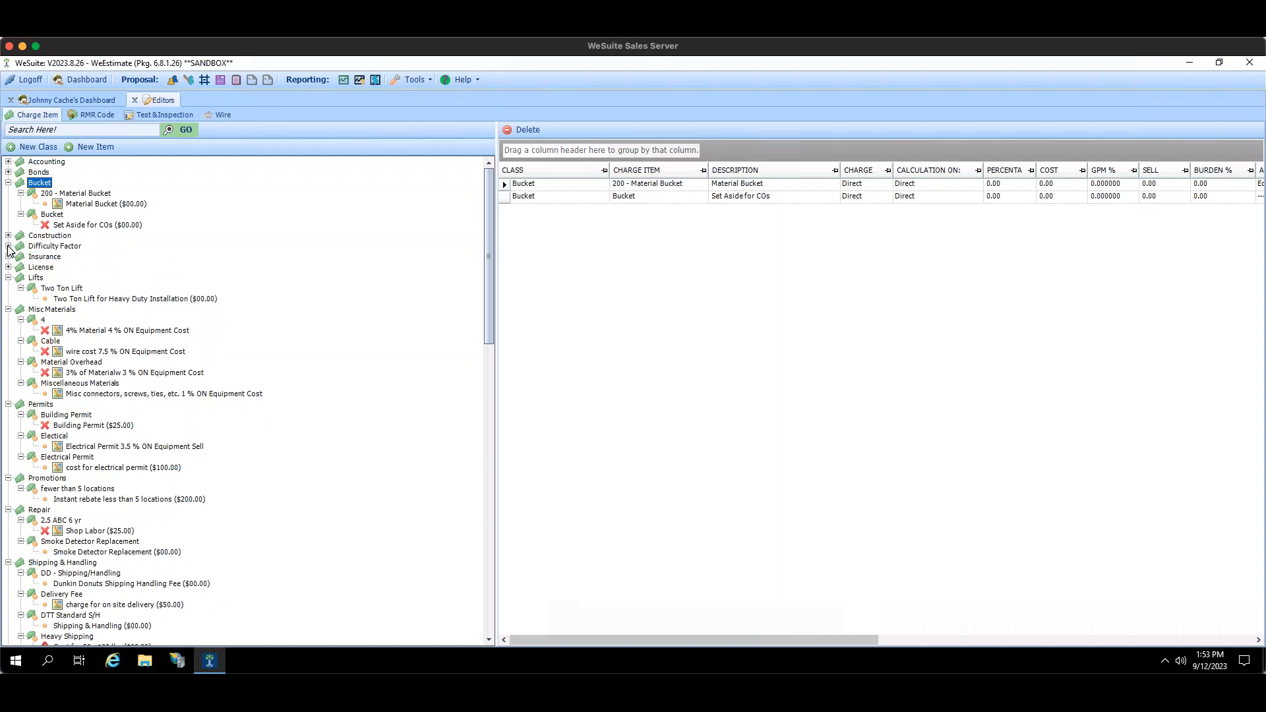
click(9, 182)
click(8, 236)
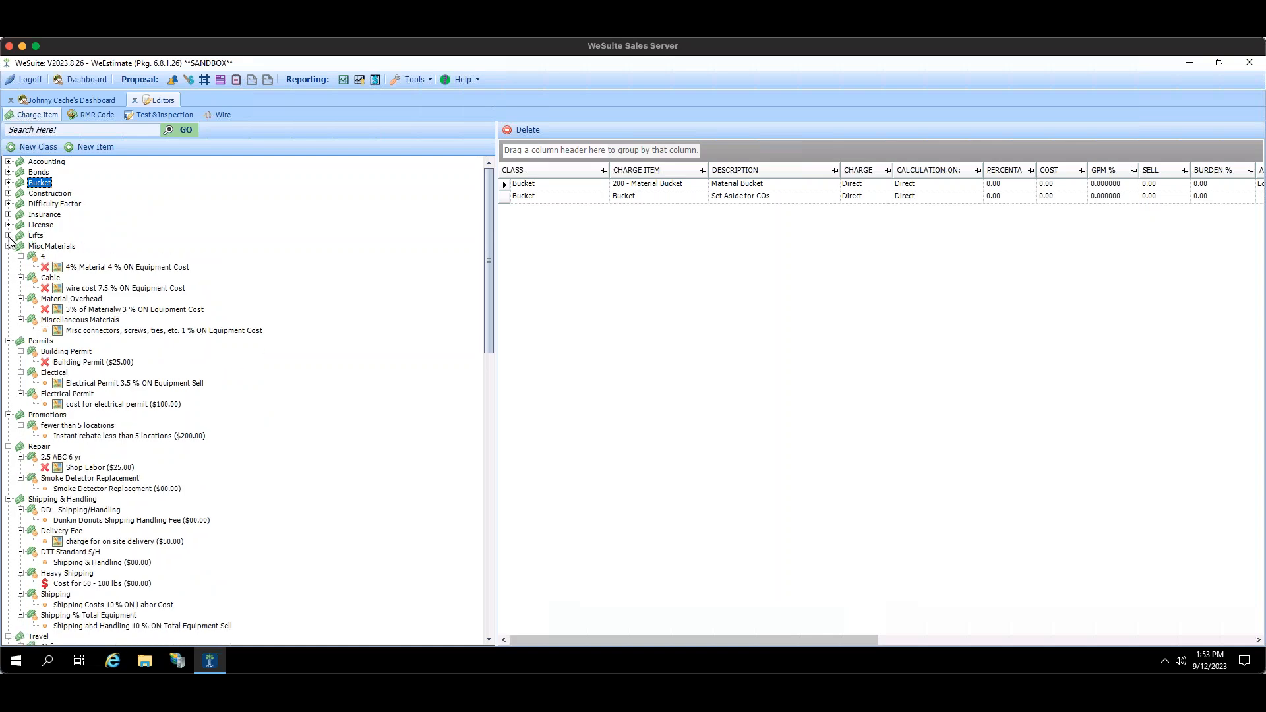
click(8, 246)
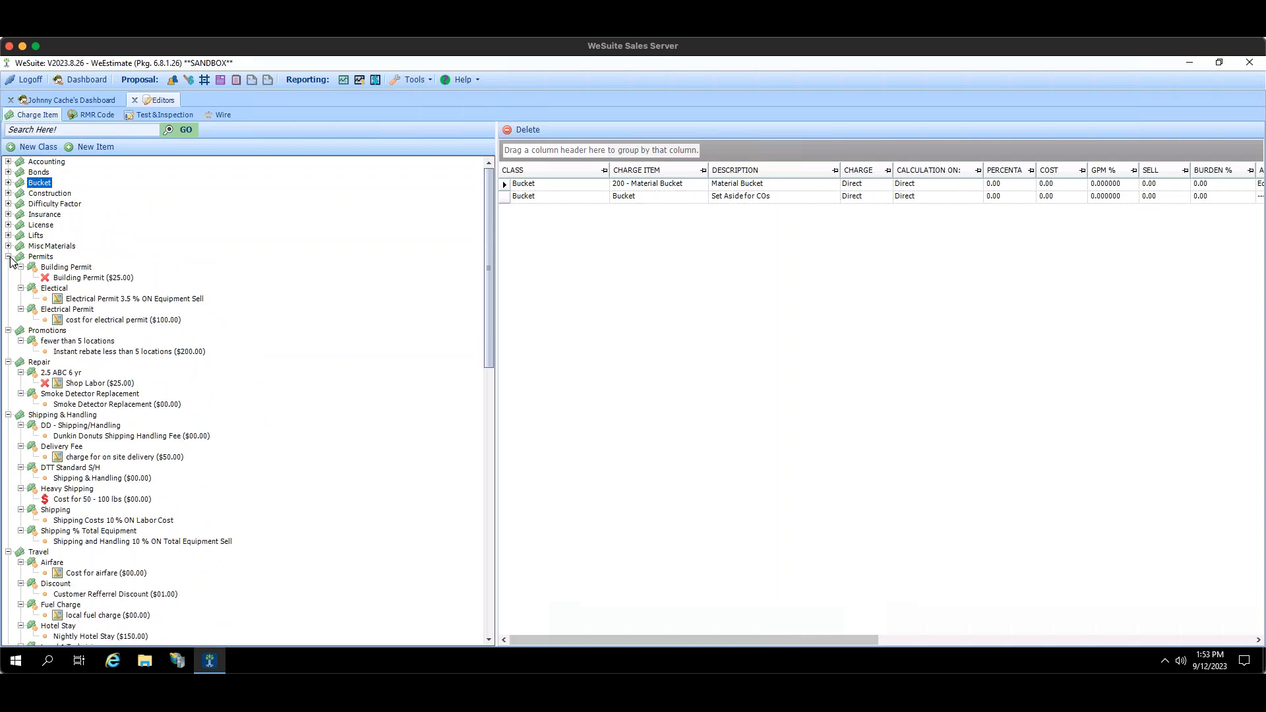
click(8, 256)
click(8, 299)
Review the form for new chargeable item classes and close it without adding a class.
click(42, 146)
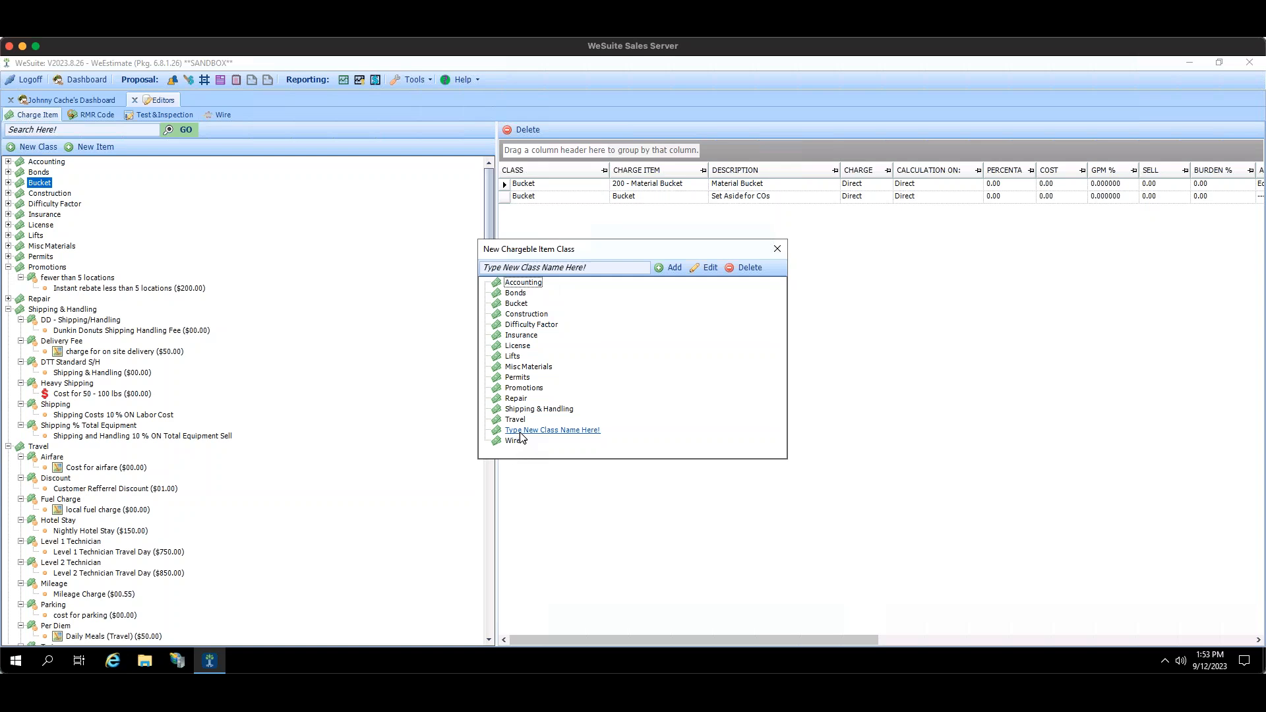
click(682, 288)
click(586, 268)
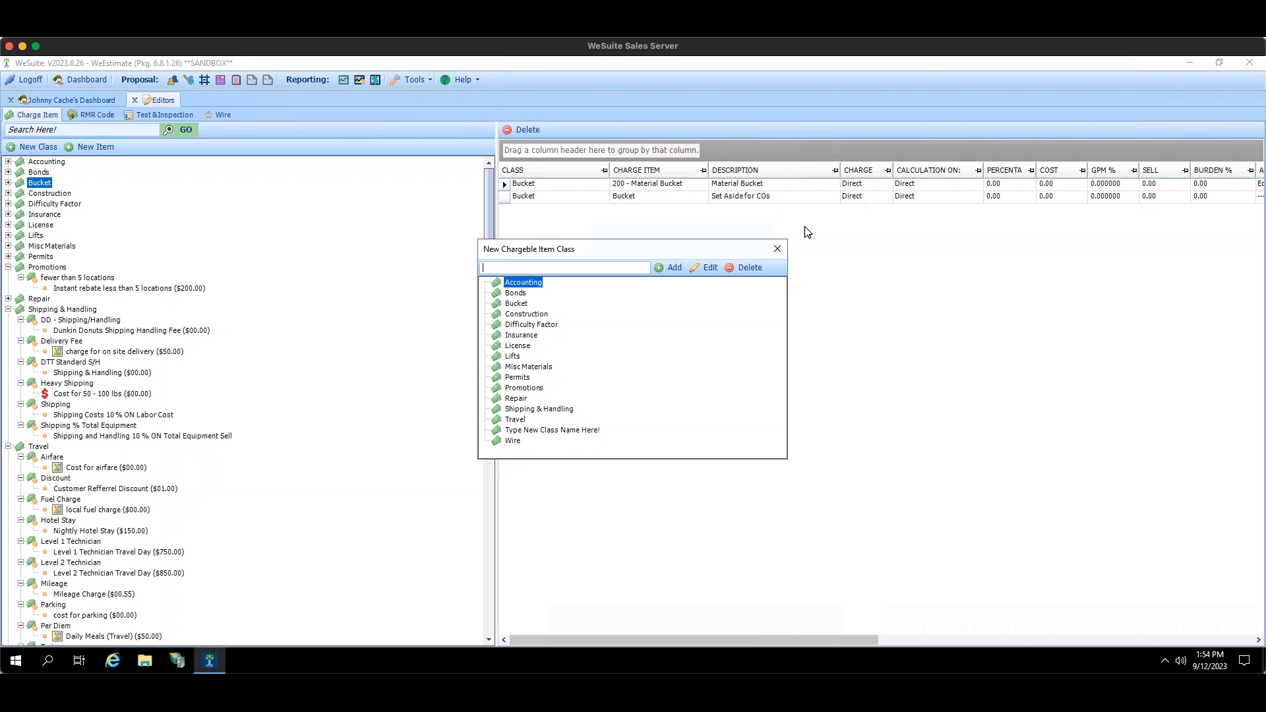
click(777, 249)
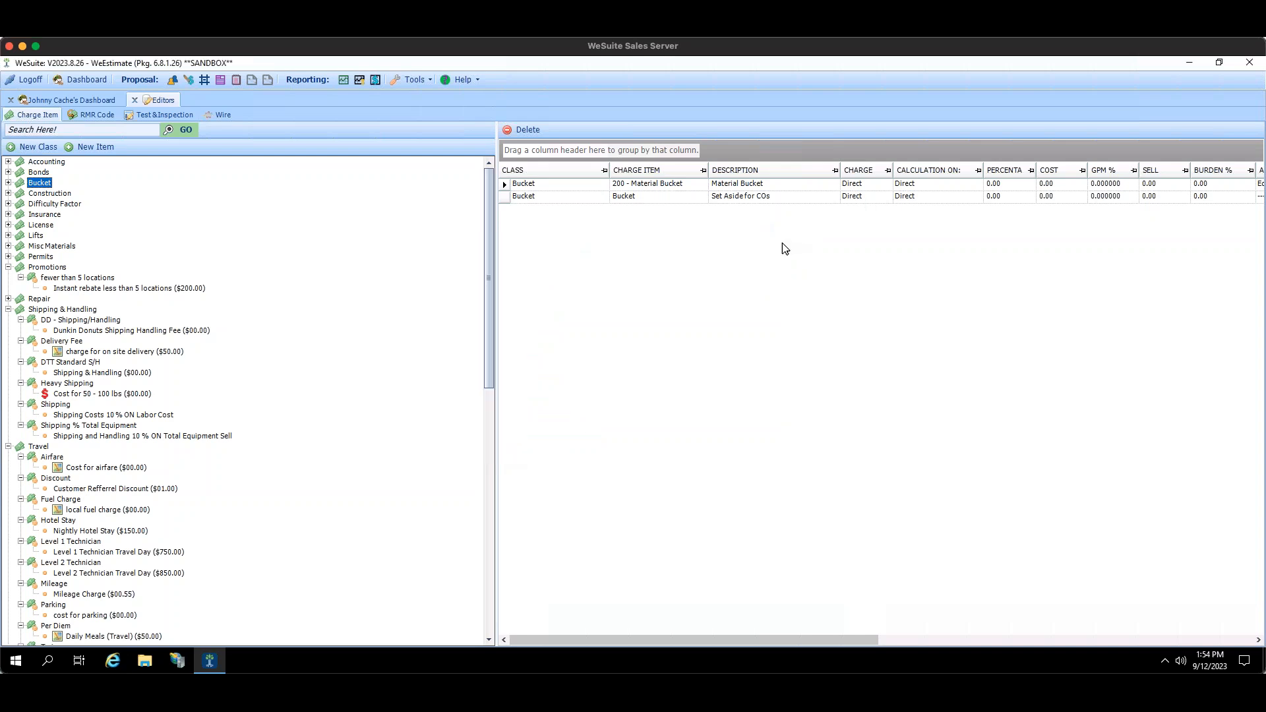
Start a new chargeable item and review the available classes and the Name and Description fields.
click(90, 148)
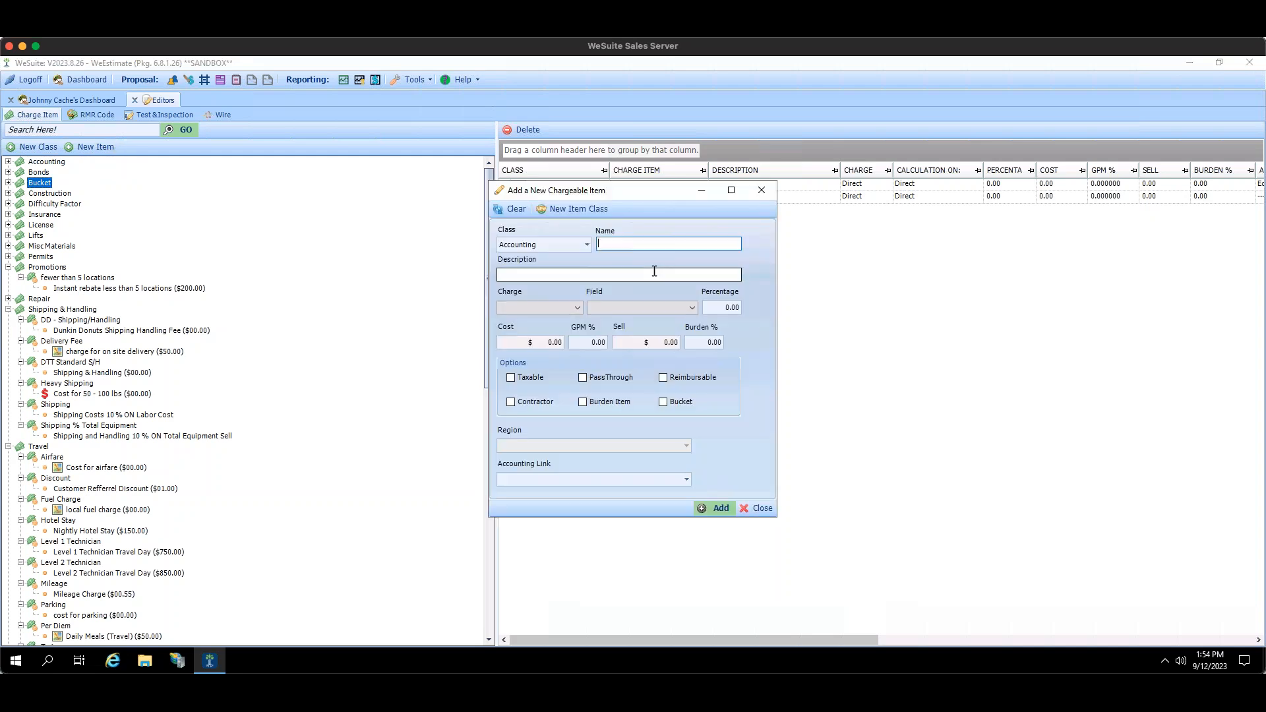
click(573, 243)
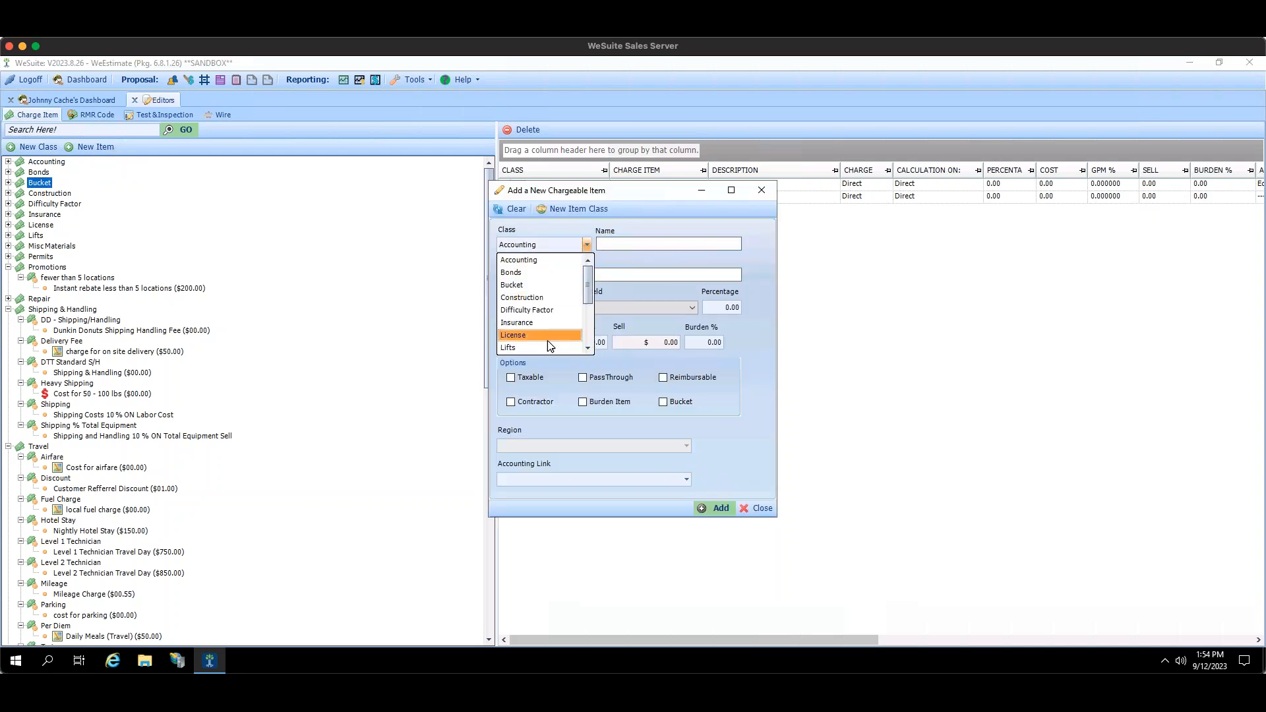
scroll(563, 304, down, 3)
scroll(563, 300, up, 3)
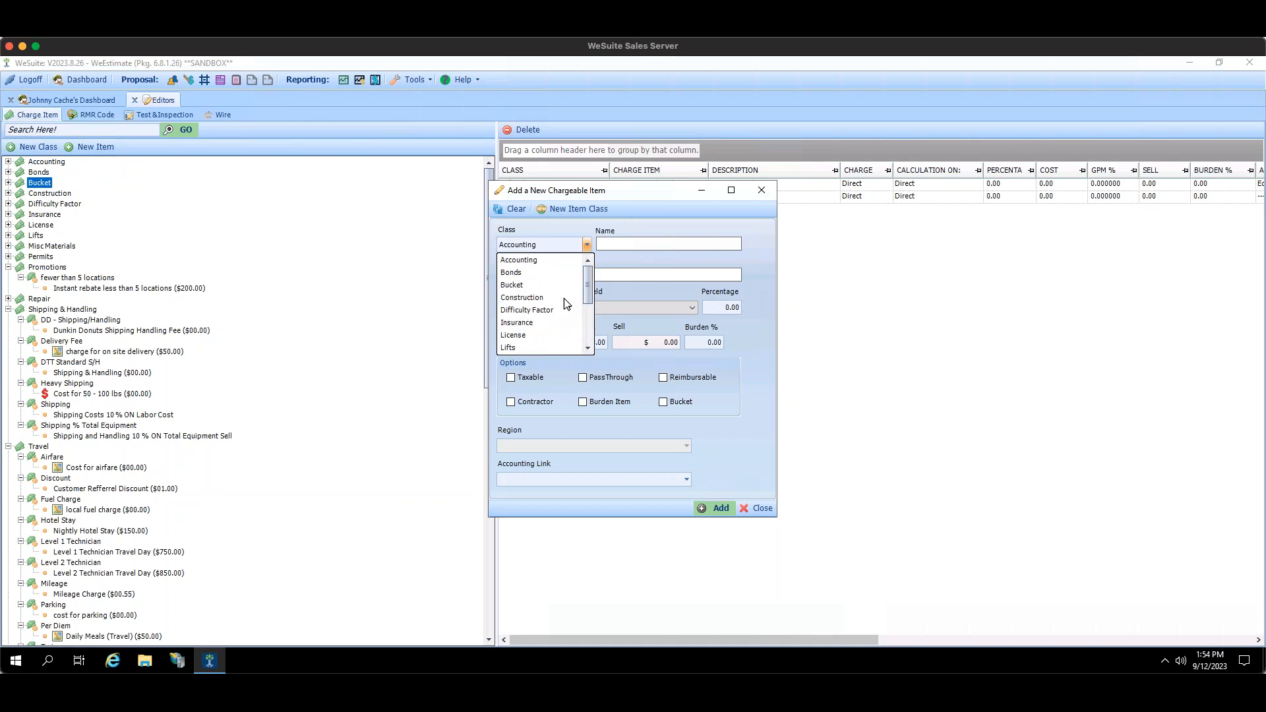
click(628, 243)
click(628, 243)
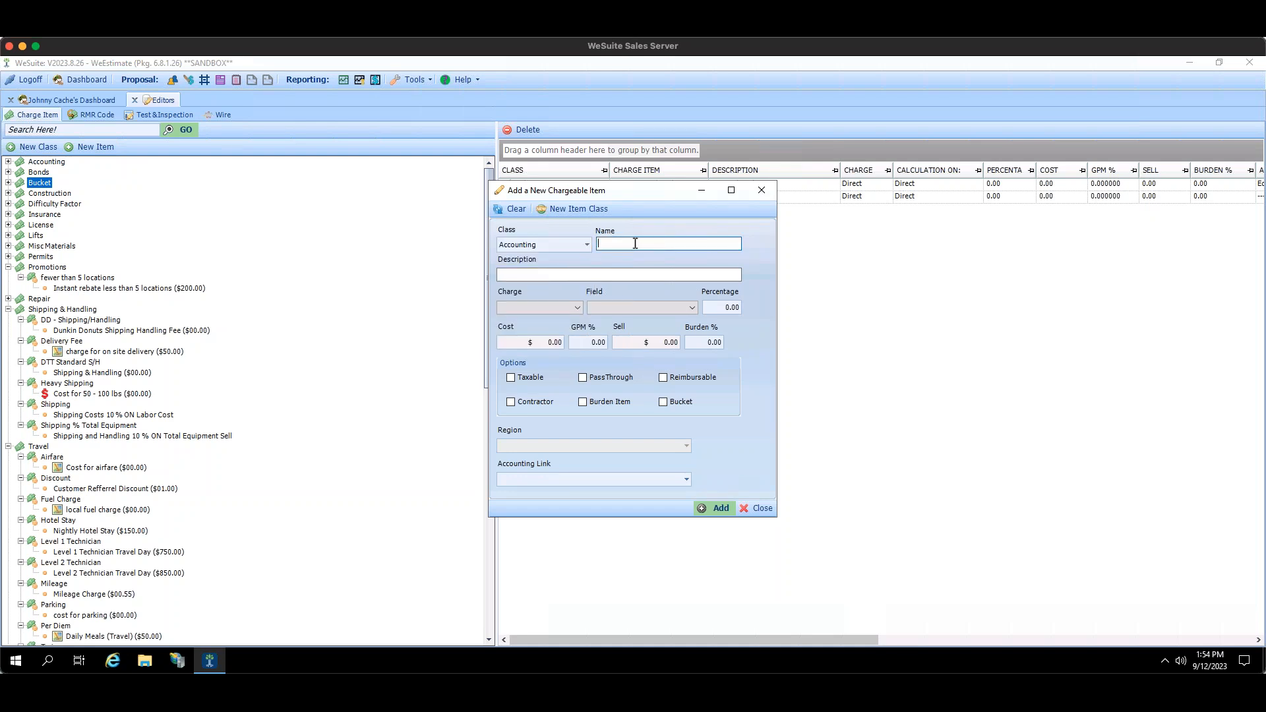
click(547, 274)
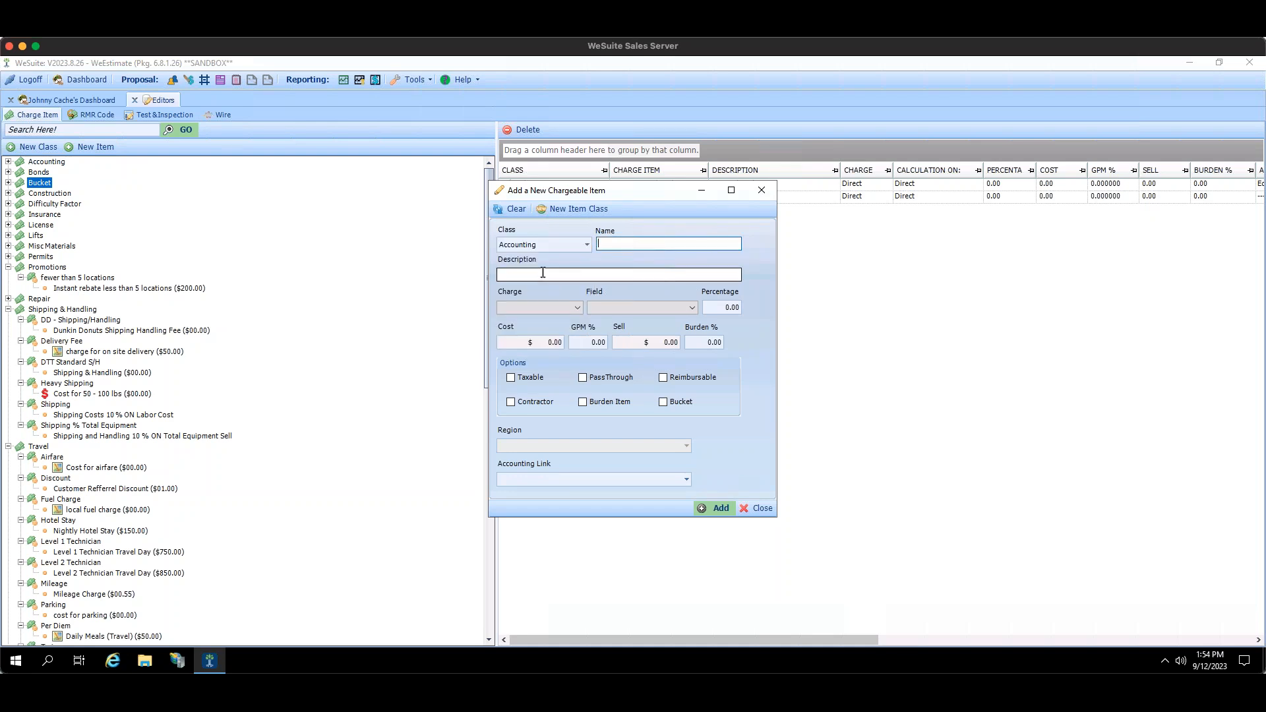
Try the Direct charge type for the new item, and set it to 5% of Total System Cost instead.
click(576, 307)
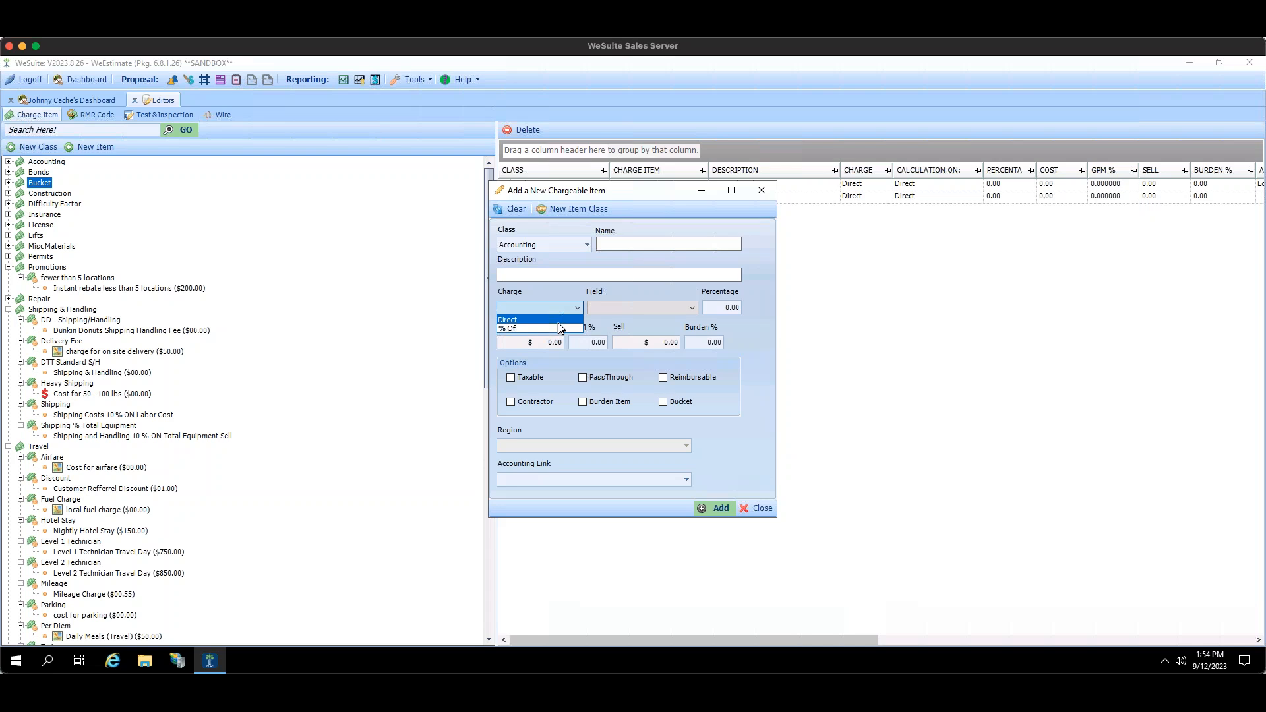
click(558, 320)
click(559, 308)
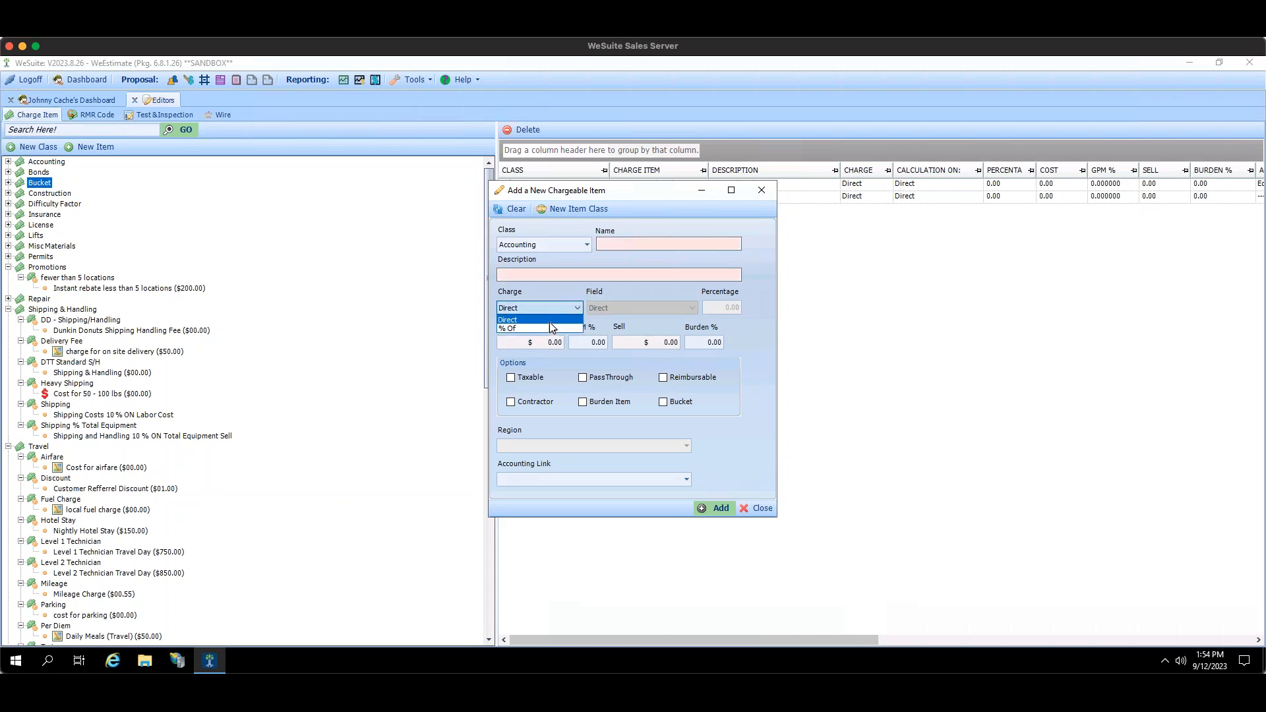
click(540, 328)
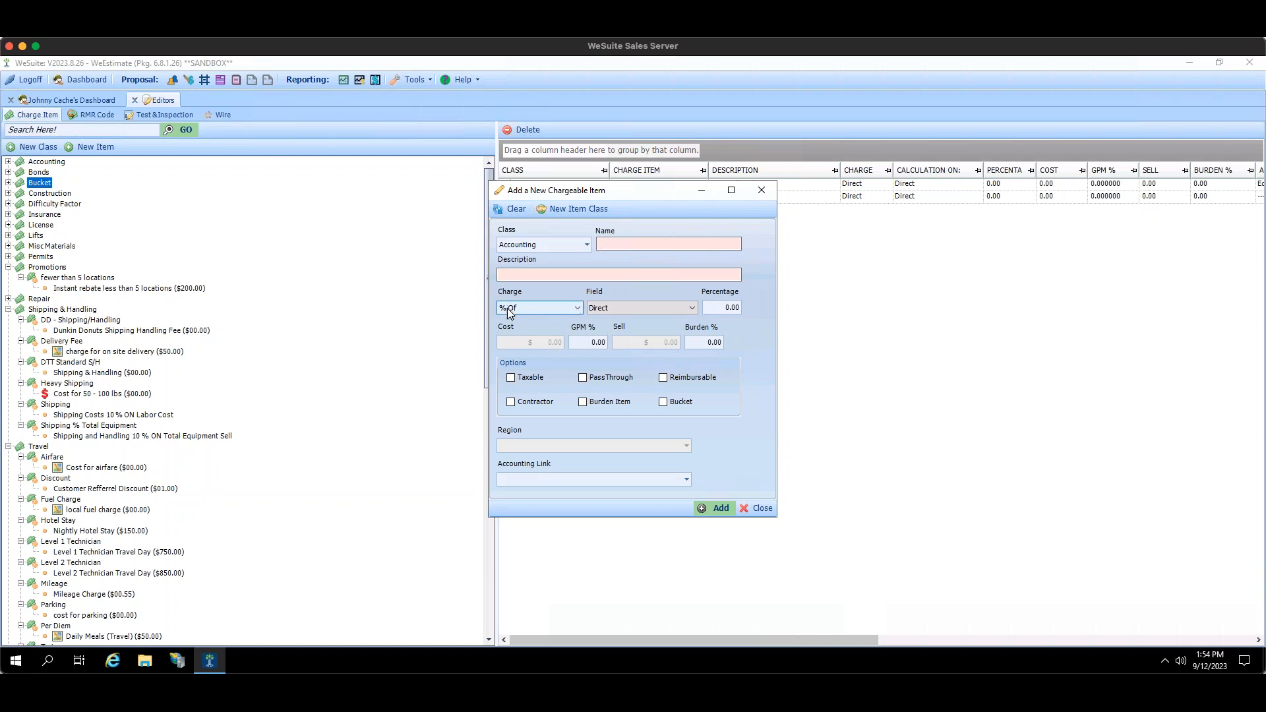
click(617, 308)
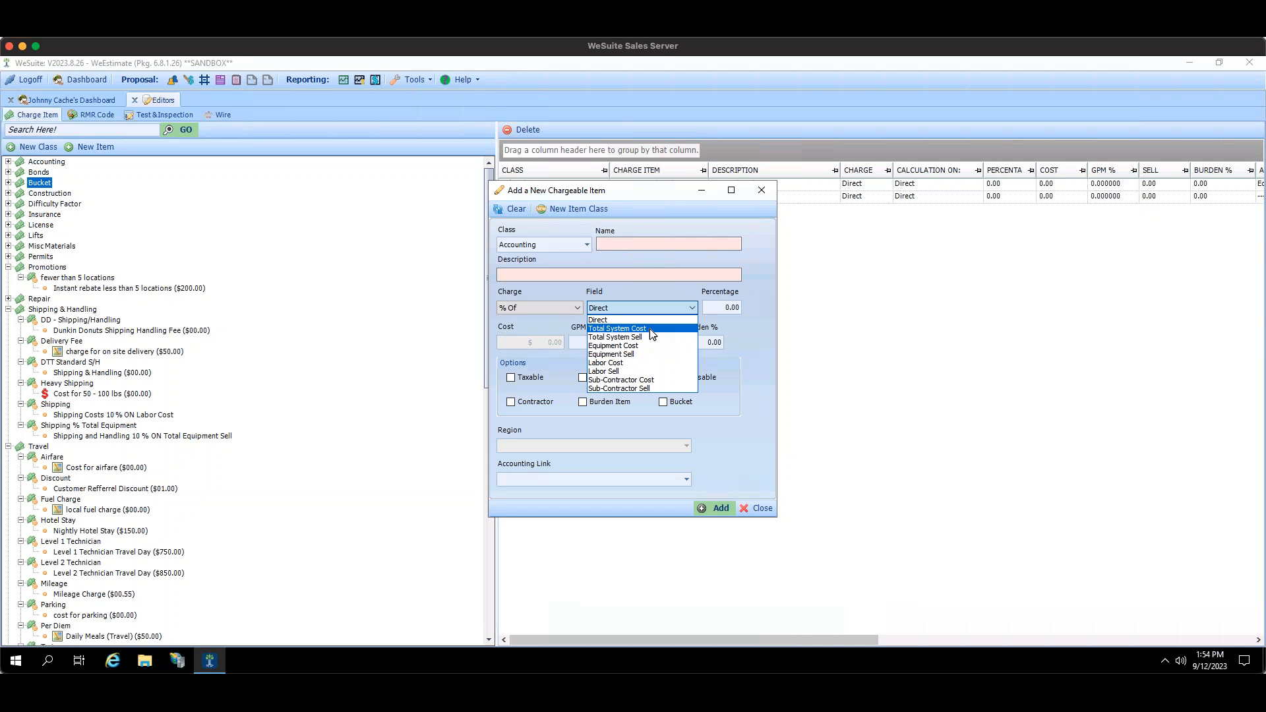
click(650, 328)
click(719, 310)
text(5)
key(Tab)
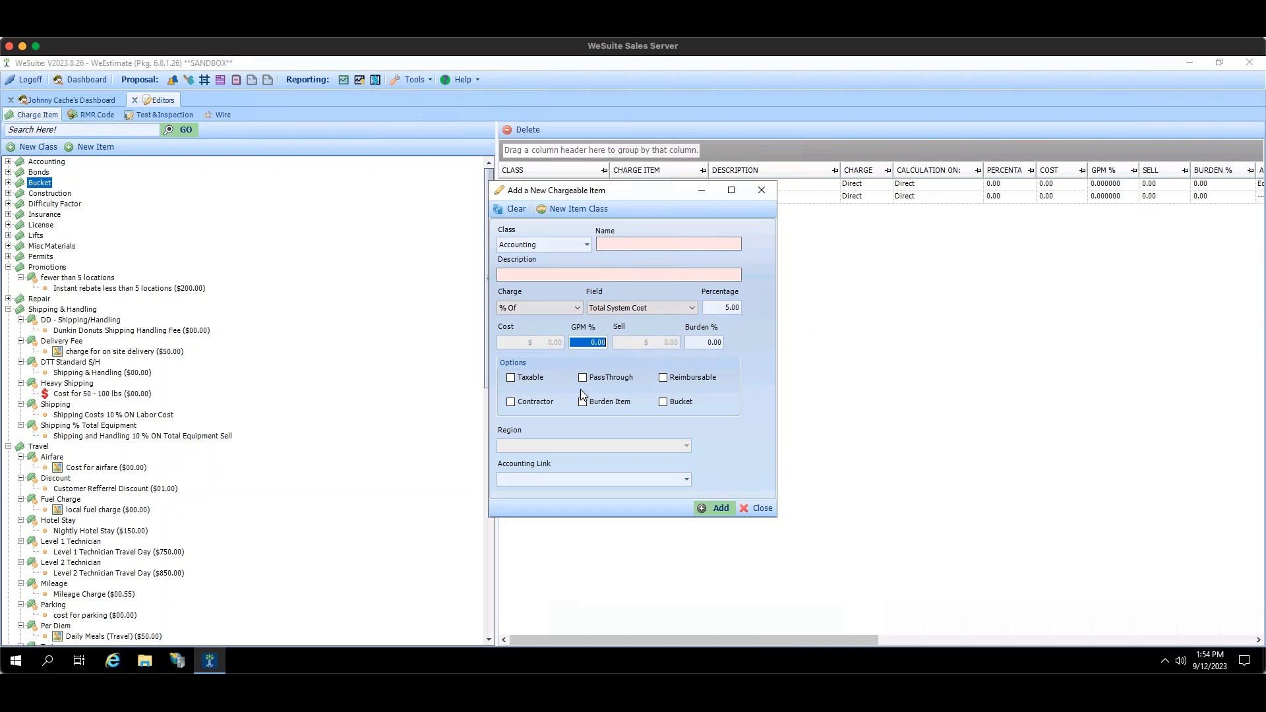
Review the new chargeable item's Taxable, PassThrough, Reimbursable, Burden Item, Bucket and Accounting Link options, and close the form without adding it.
click(539, 377)
click(538, 378)
click(614, 380)
click(611, 406)
click(666, 403)
click(666, 380)
click(664, 403)
click(607, 380)
click(605, 398)
click(687, 479)
click(711, 466)
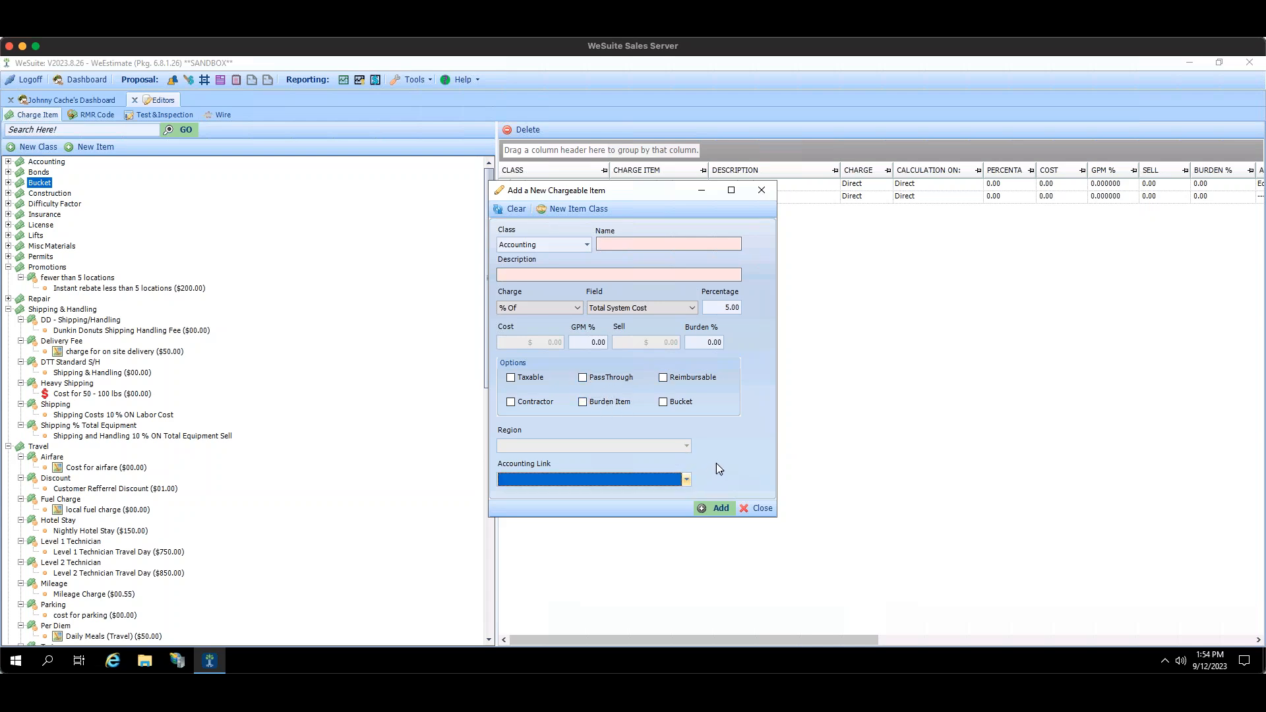
click(644, 245)
click(756, 508)
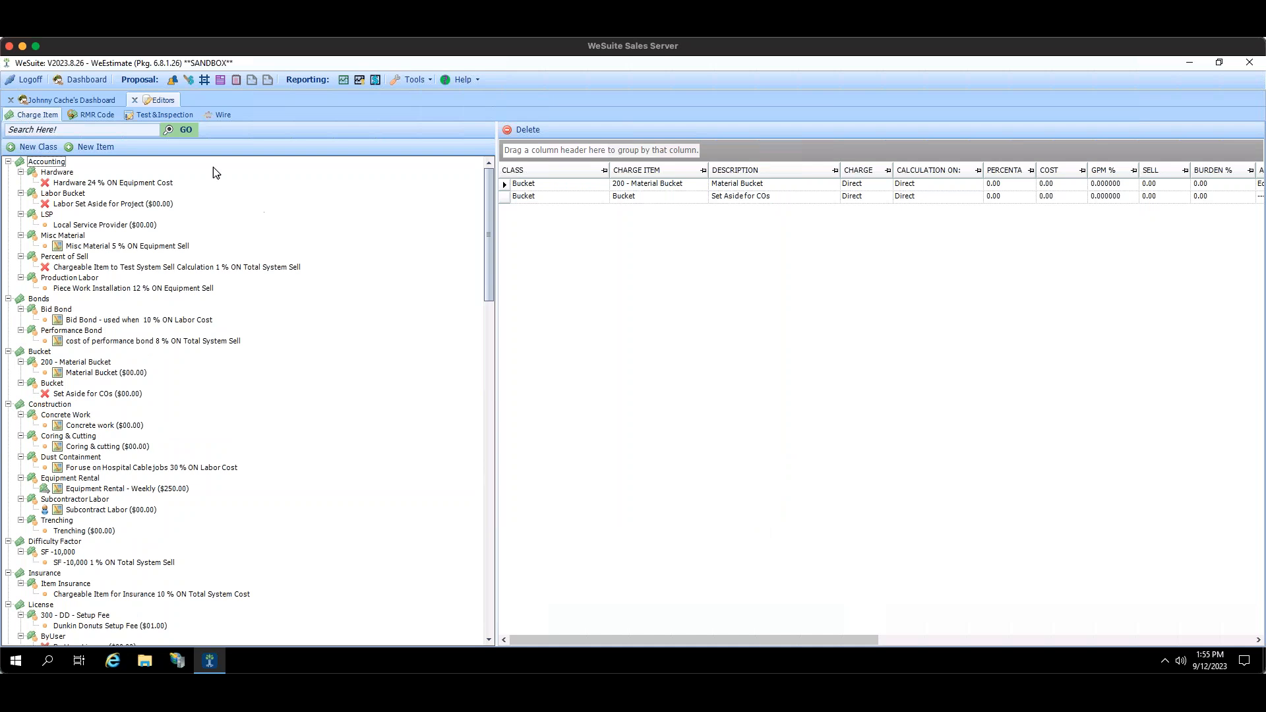
Open the RMR Code editor and review the available regions, keeping Customer Care Group selected.
click(108, 117)
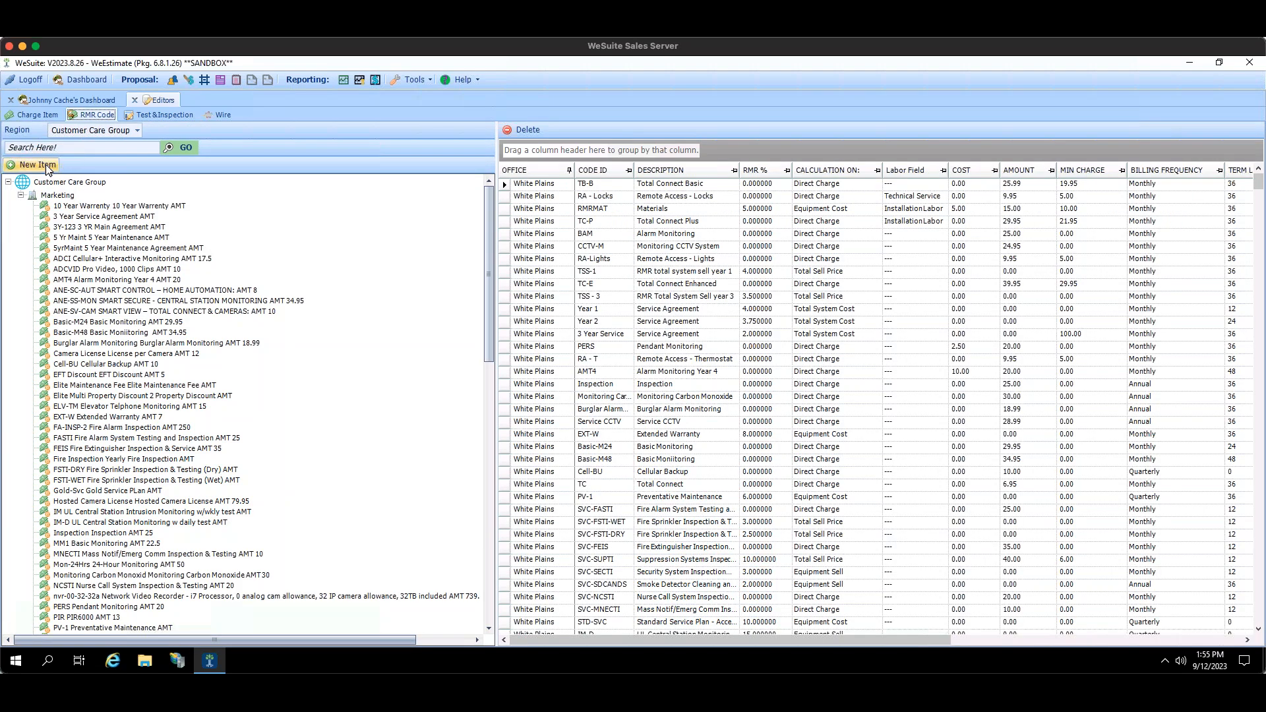
click(138, 132)
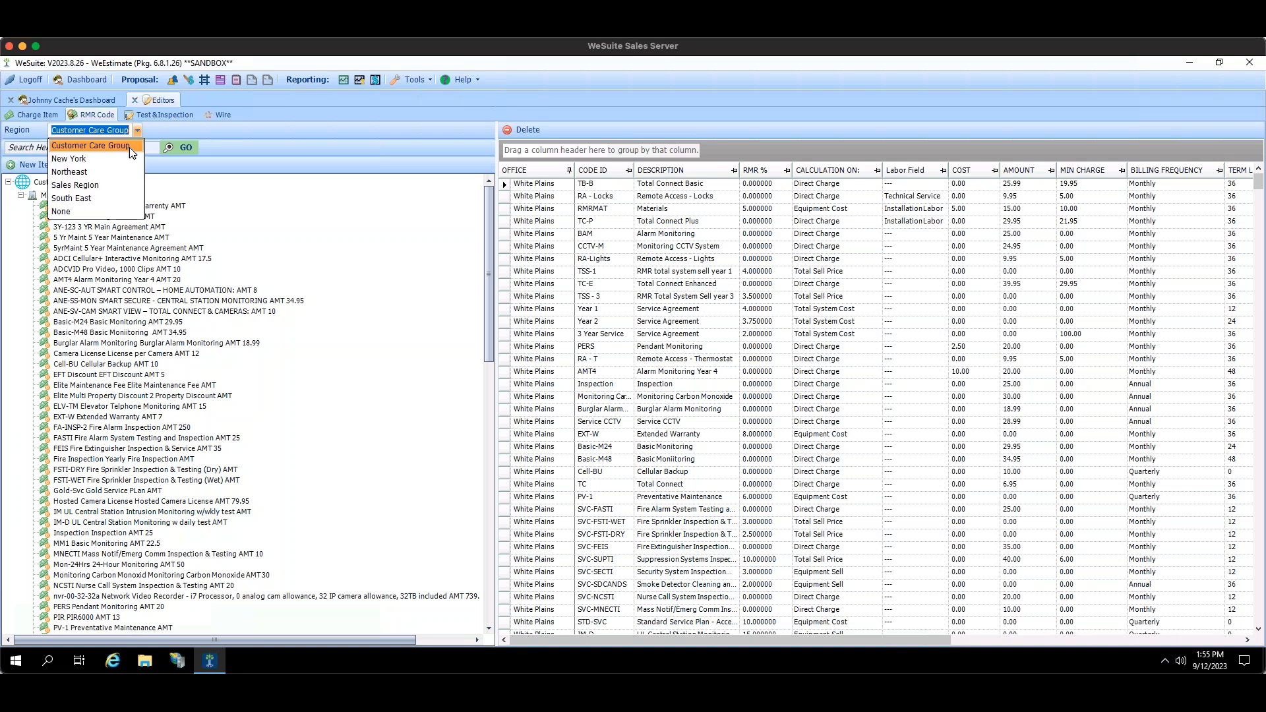
click(180, 131)
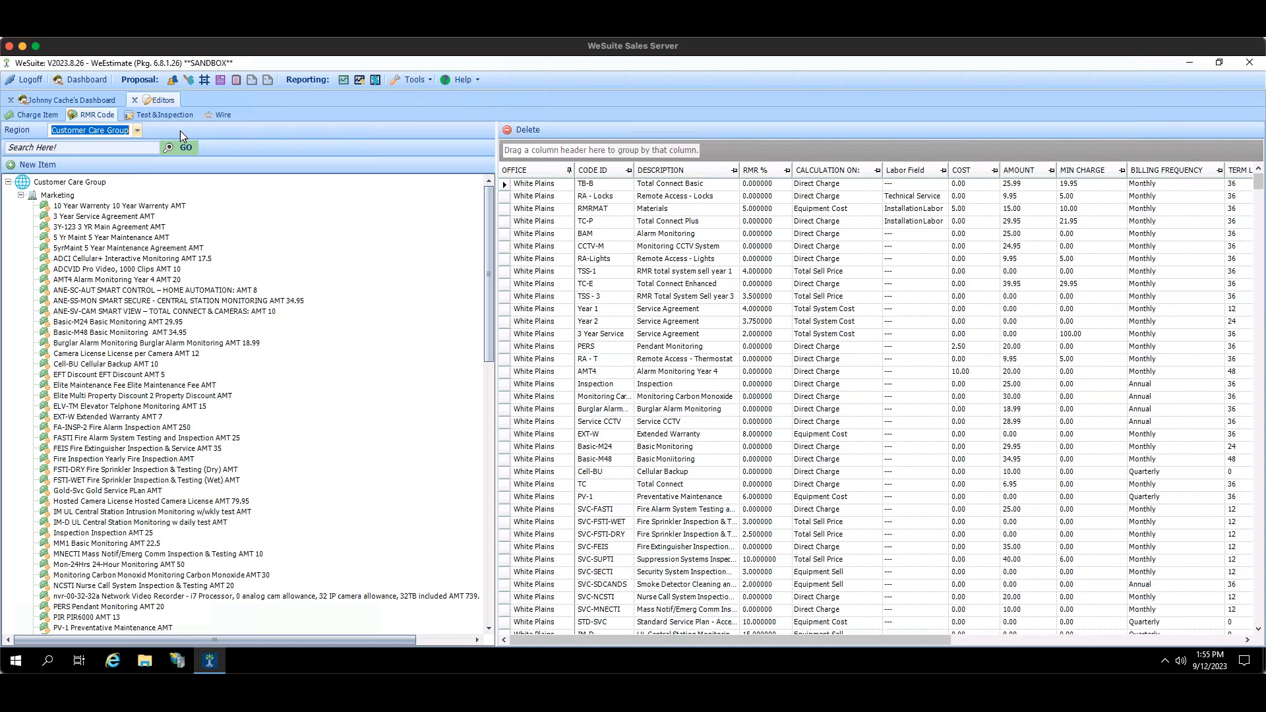
Start a new RMR item and review its Name, Description, Calculated On and Billing Frequency options, keeping the Monthly frequency.
click(42, 166)
drag(579, 137, 576, 165)
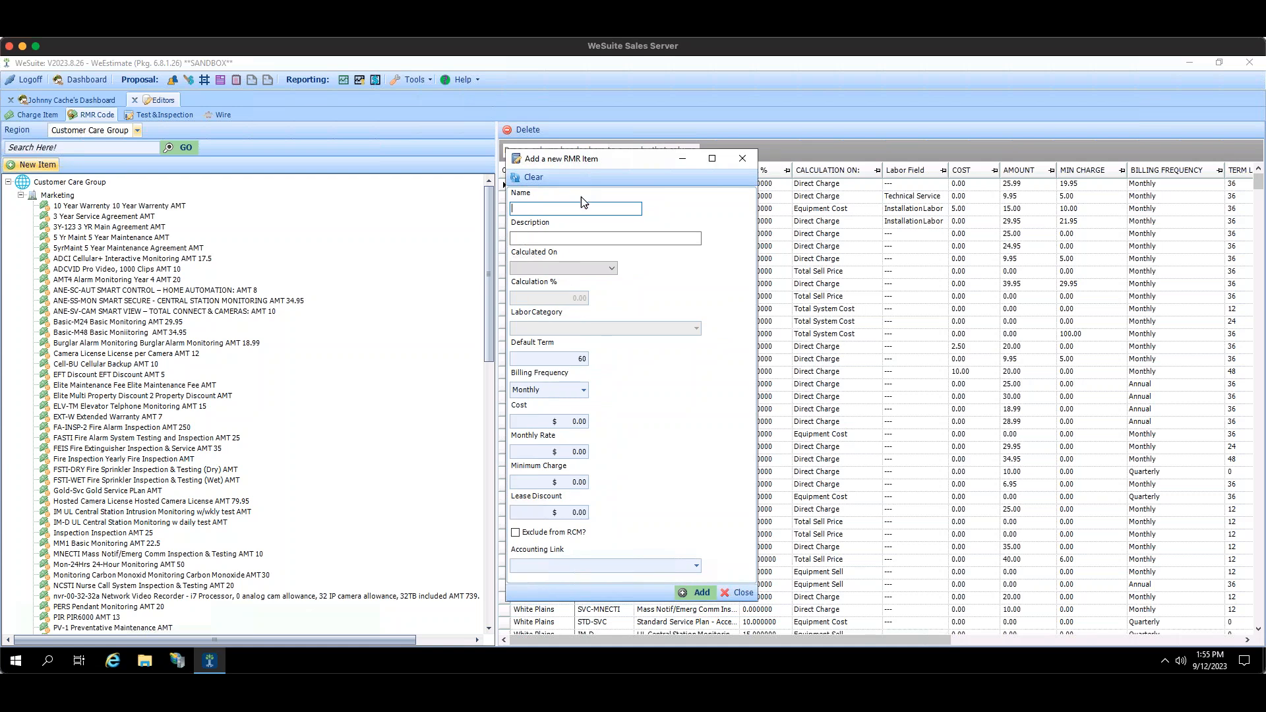
click(559, 238)
click(597, 267)
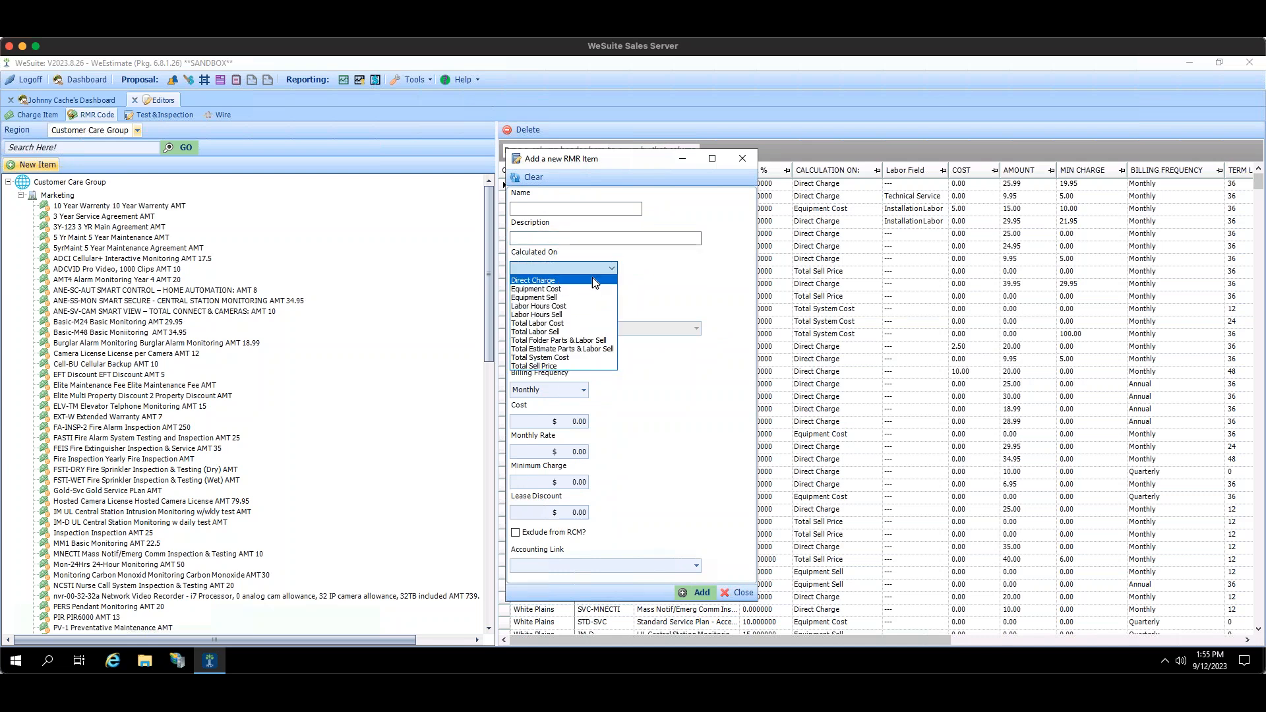
click(612, 269)
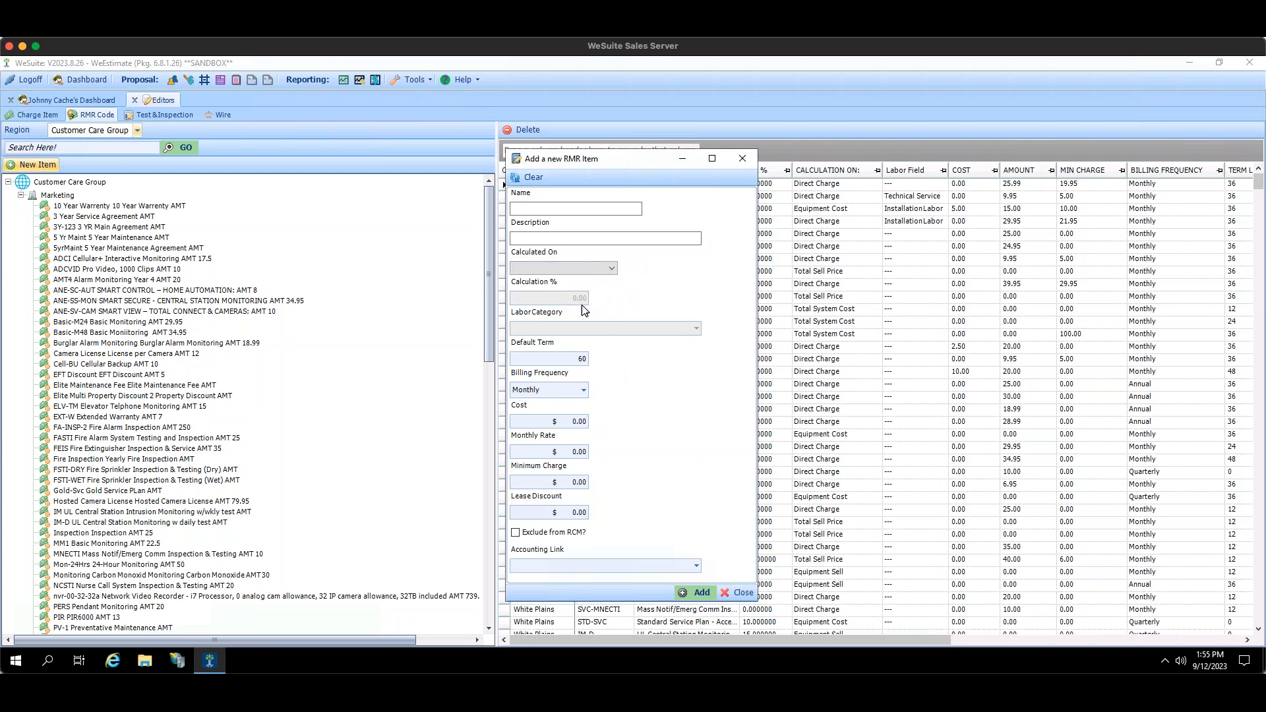
click(583, 390)
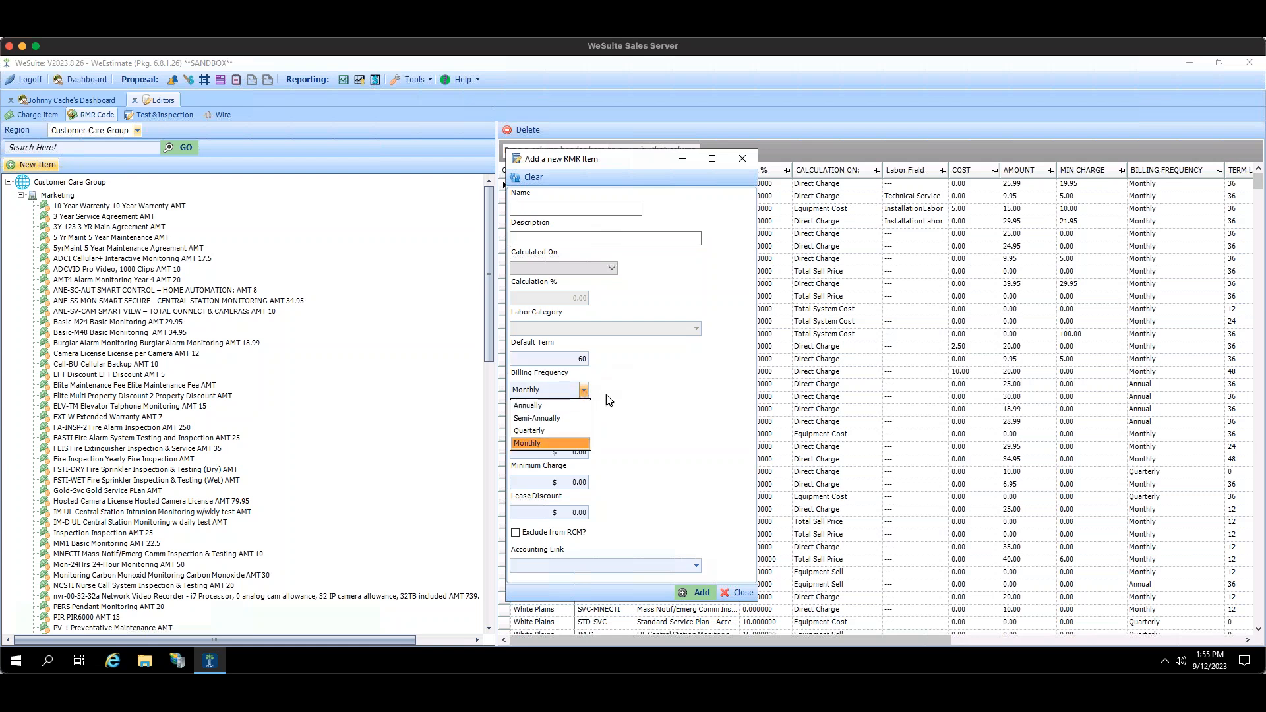
click(654, 392)
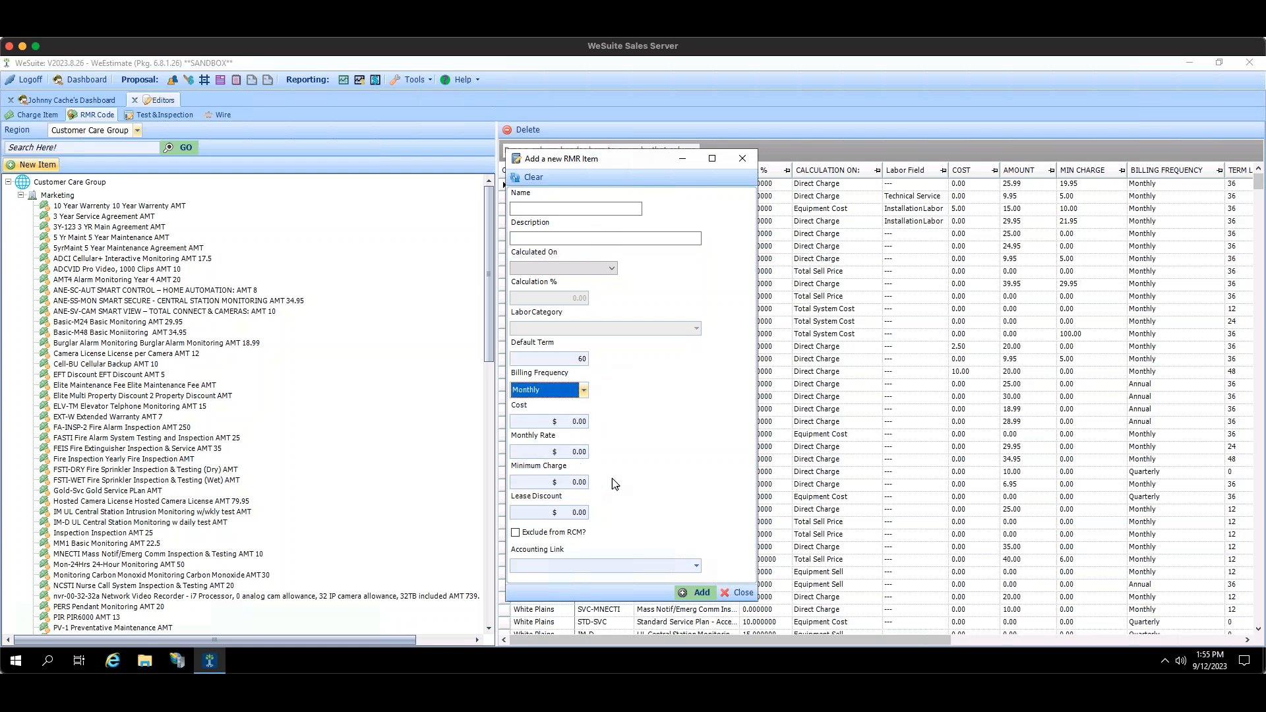
Review the Accounting Link choices for the new RMR item and close the form without adding it.
click(696, 565)
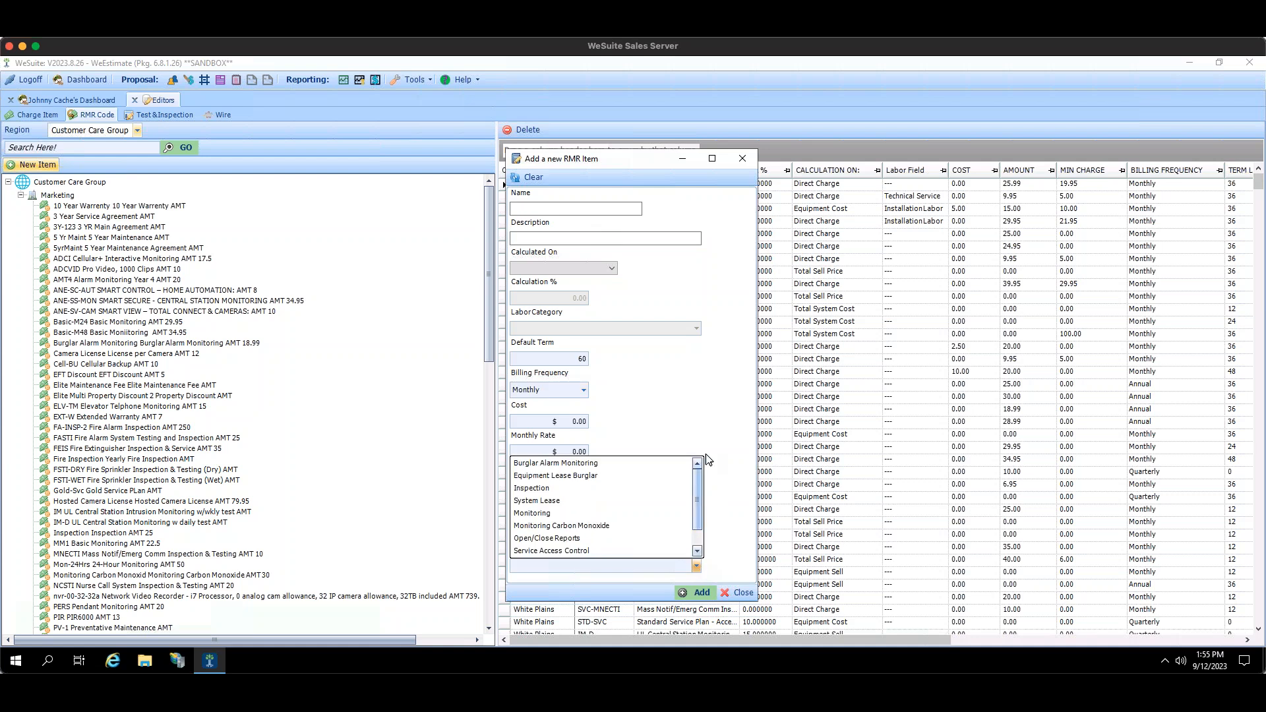
click(705, 420)
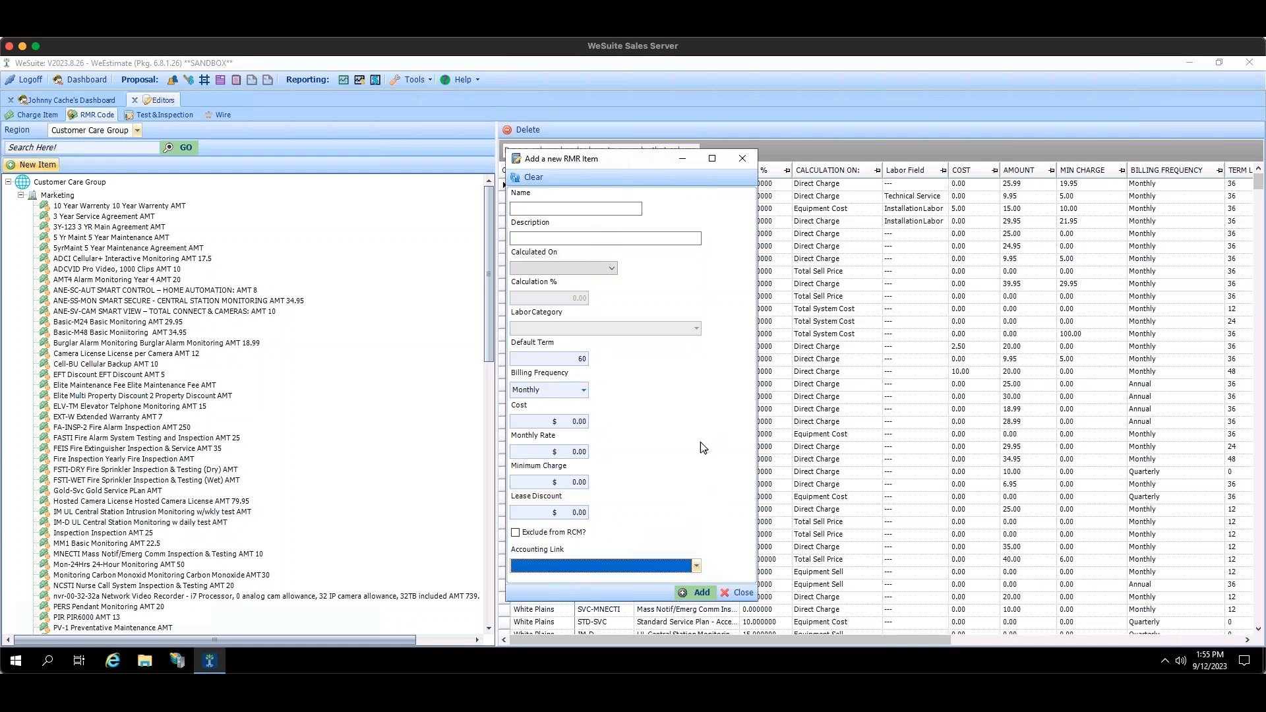
click(696, 567)
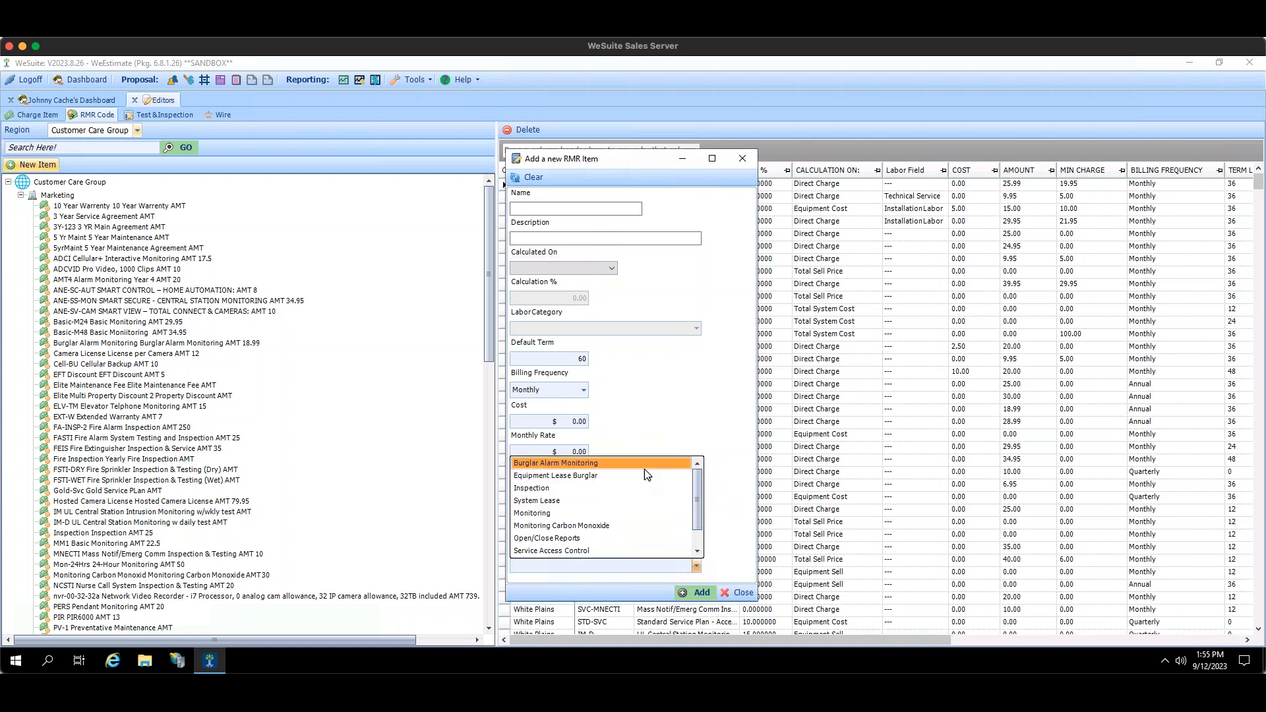
click(749, 596)
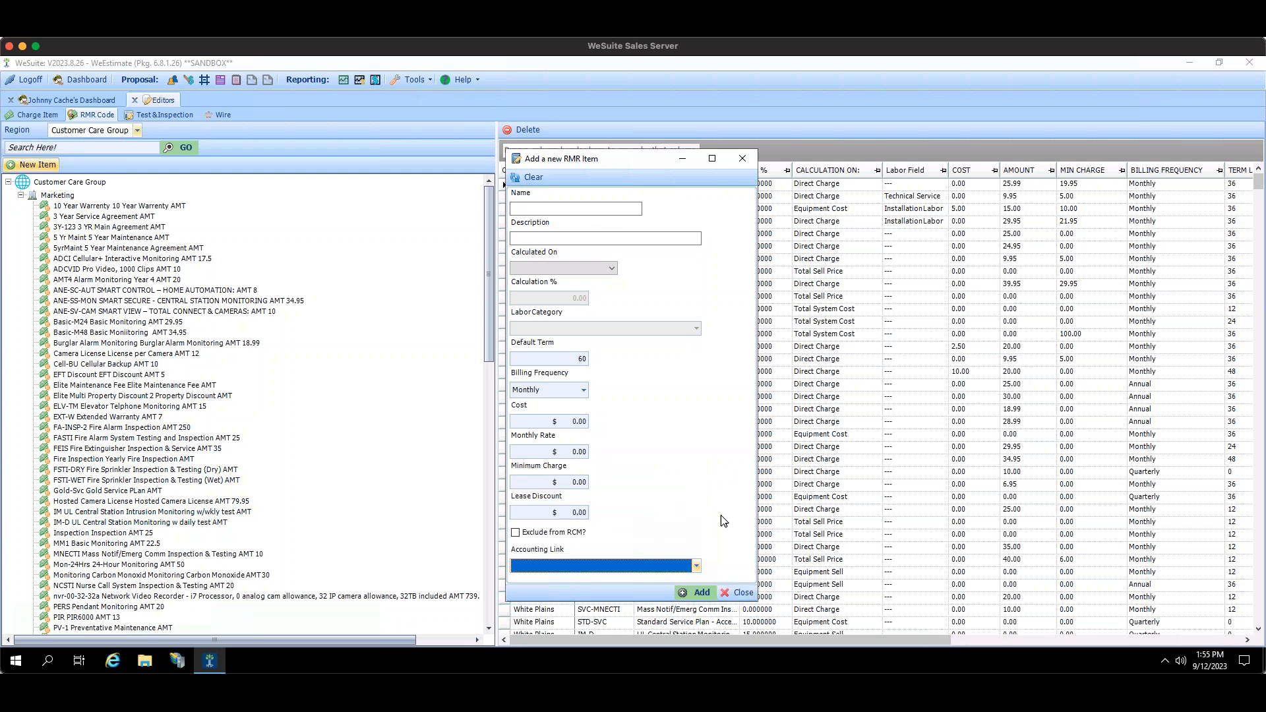
click(740, 592)
Open the Test & Inspection editor, review the list of test and inspection classes, and close it without adding a class.
click(182, 113)
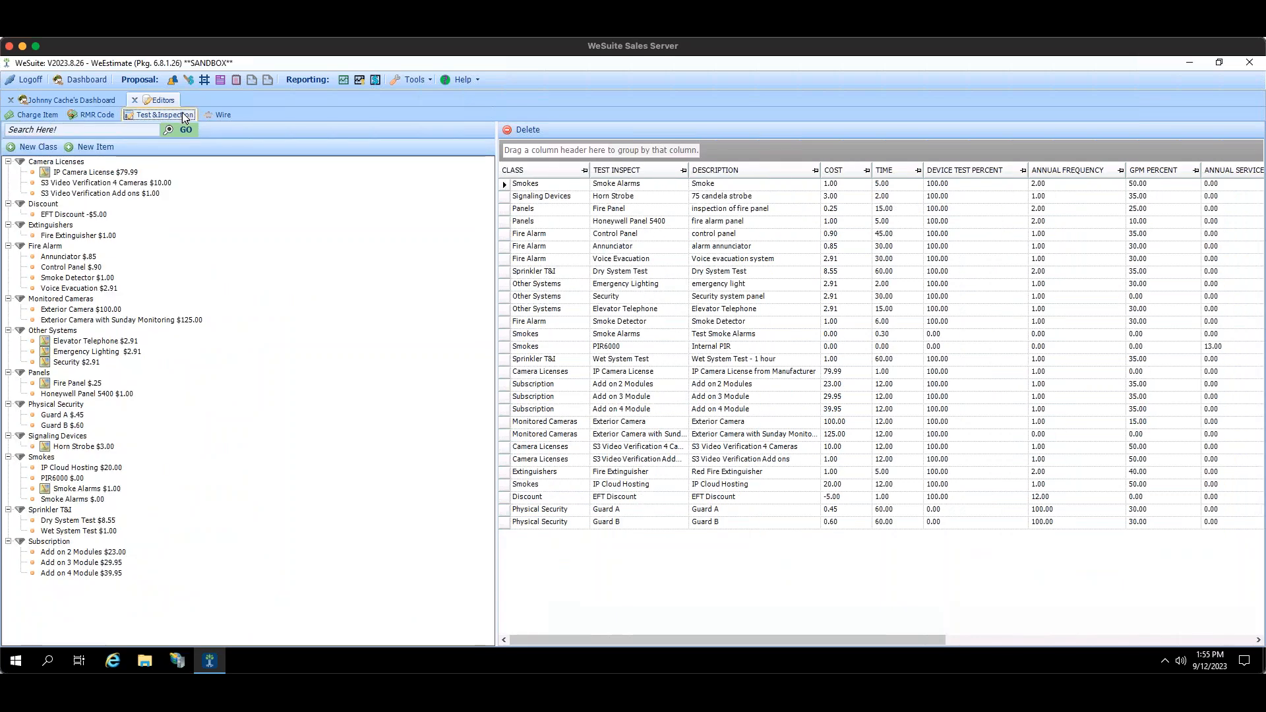
click(47, 147)
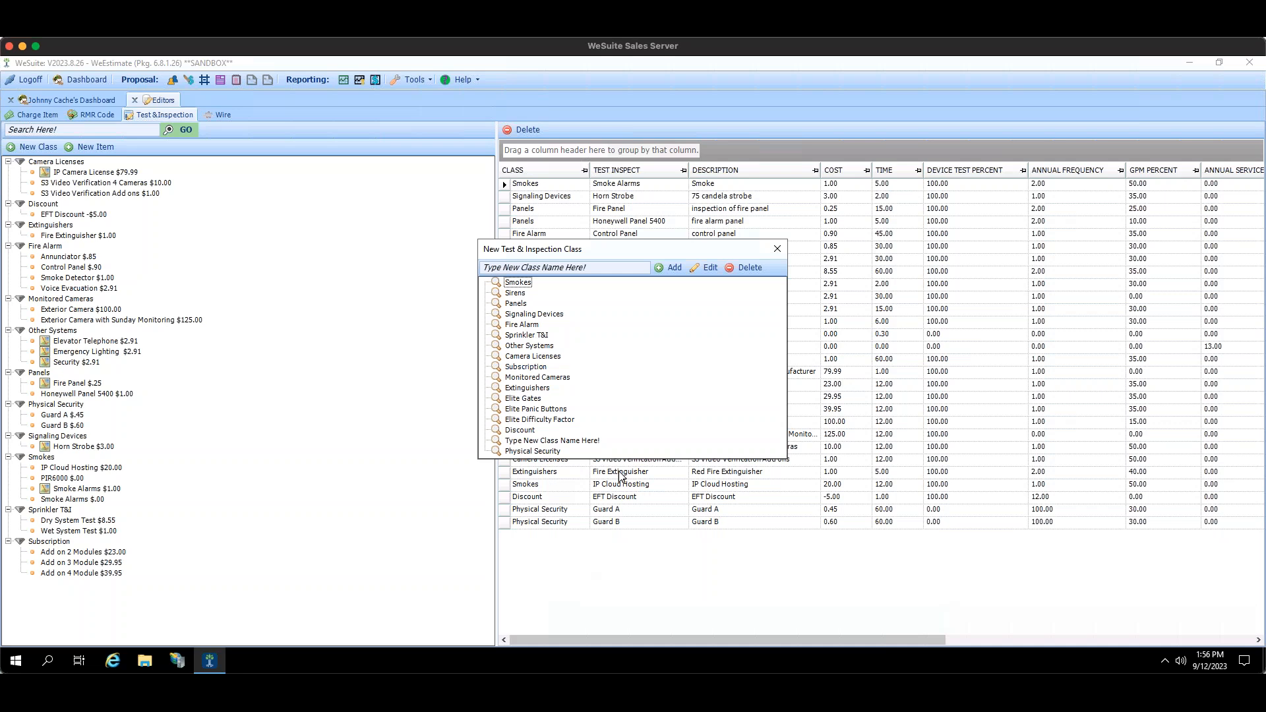
click(778, 249)
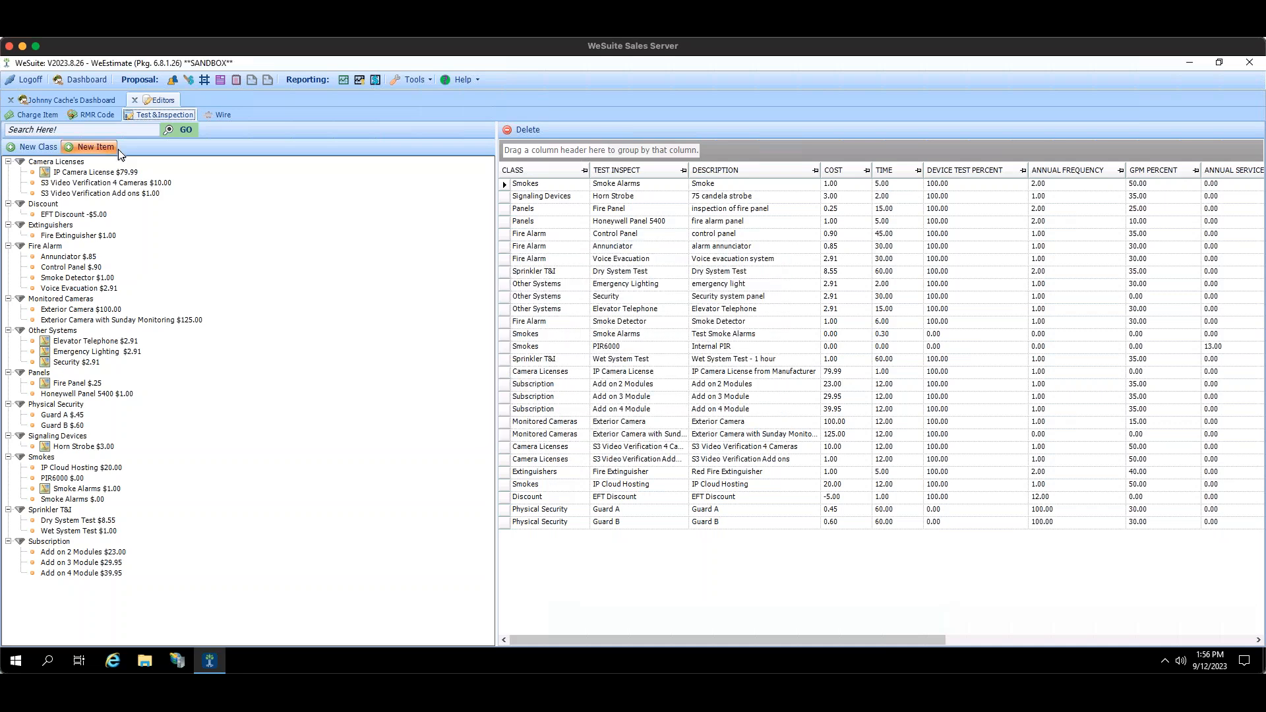
Start a new test and inspection item and review its Time, Device Test Percent and Annual Frequency fields.
click(112, 147)
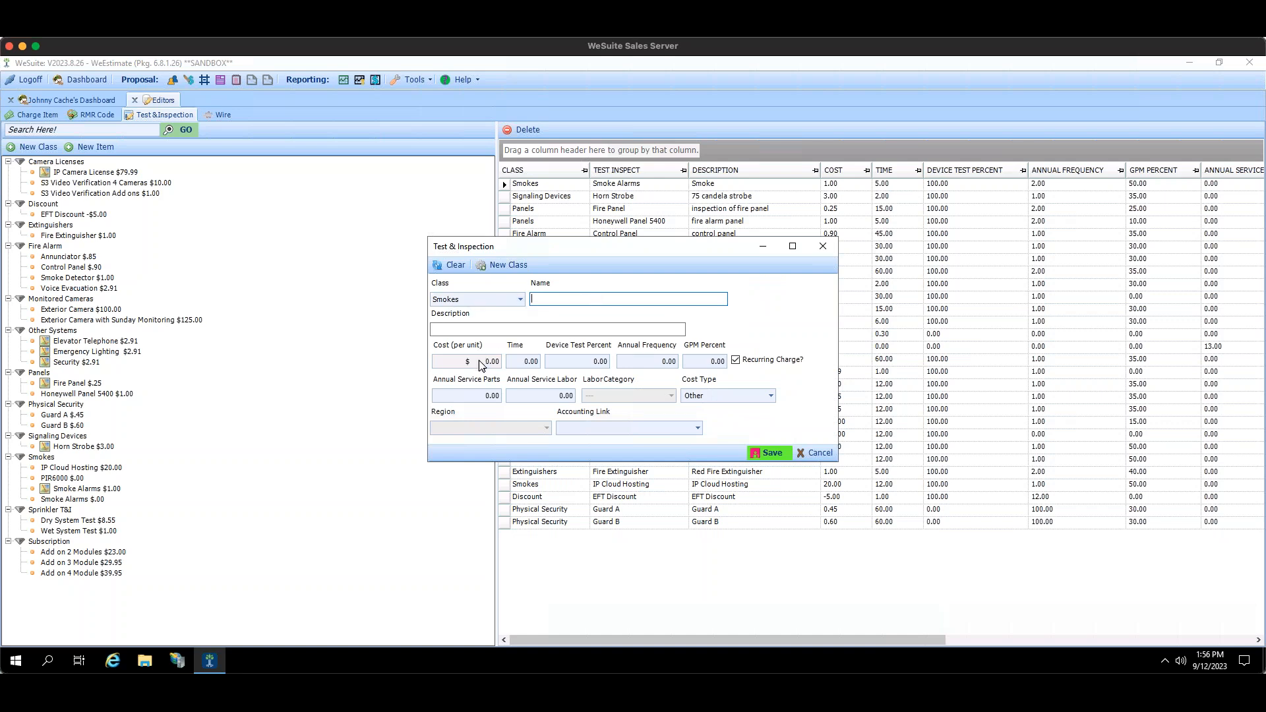
click(524, 361)
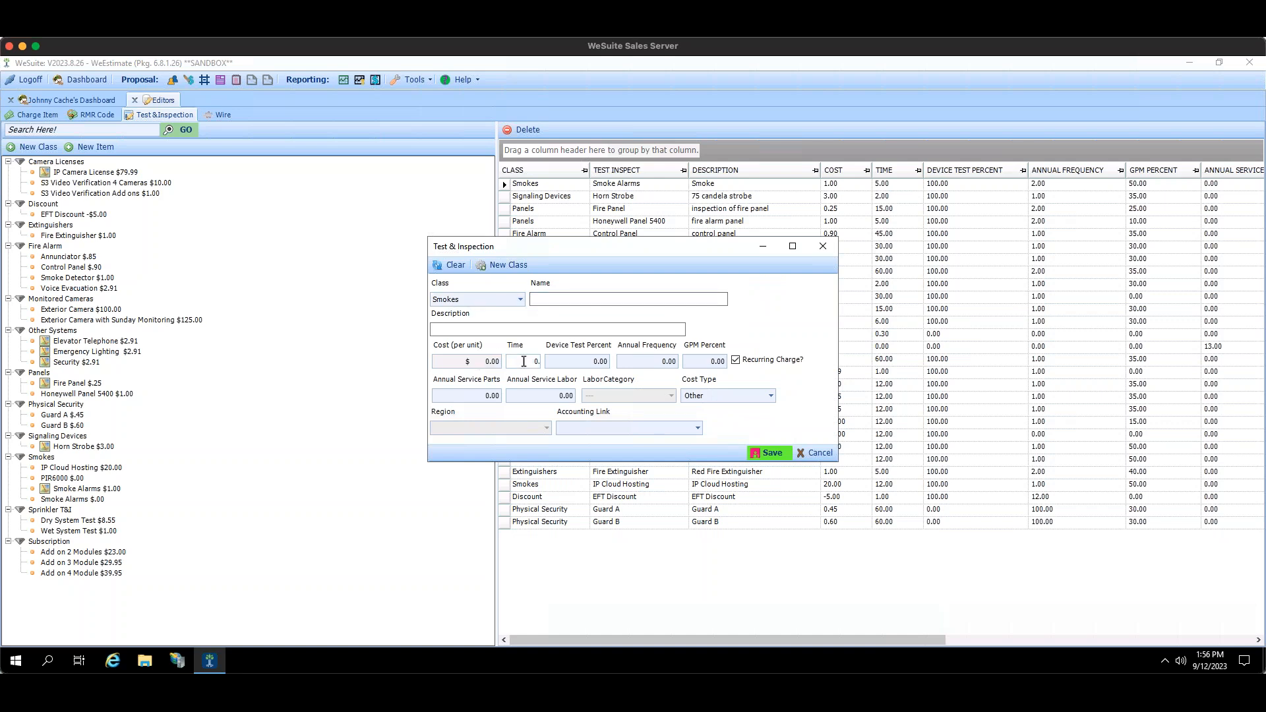
click(591, 362)
click(640, 362)
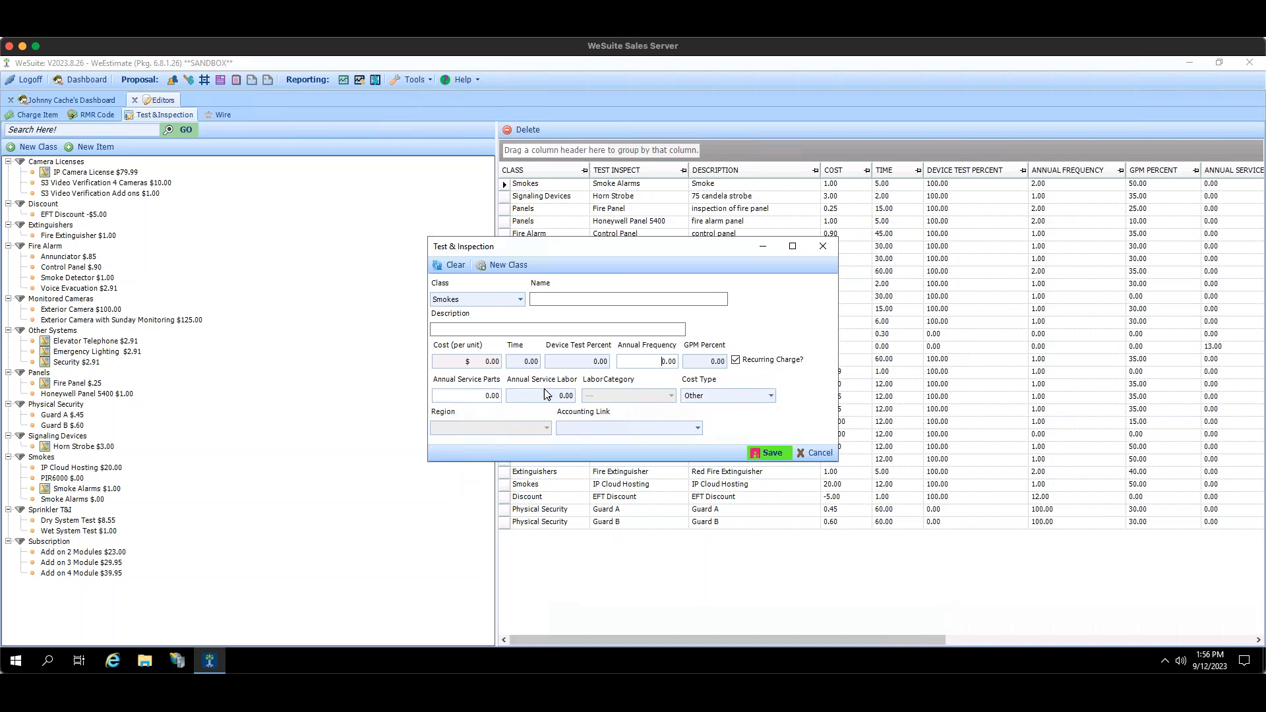
Review the new inspection item's Cost Type and Accounting Link options, and cancel the form without saving.
click(755, 397)
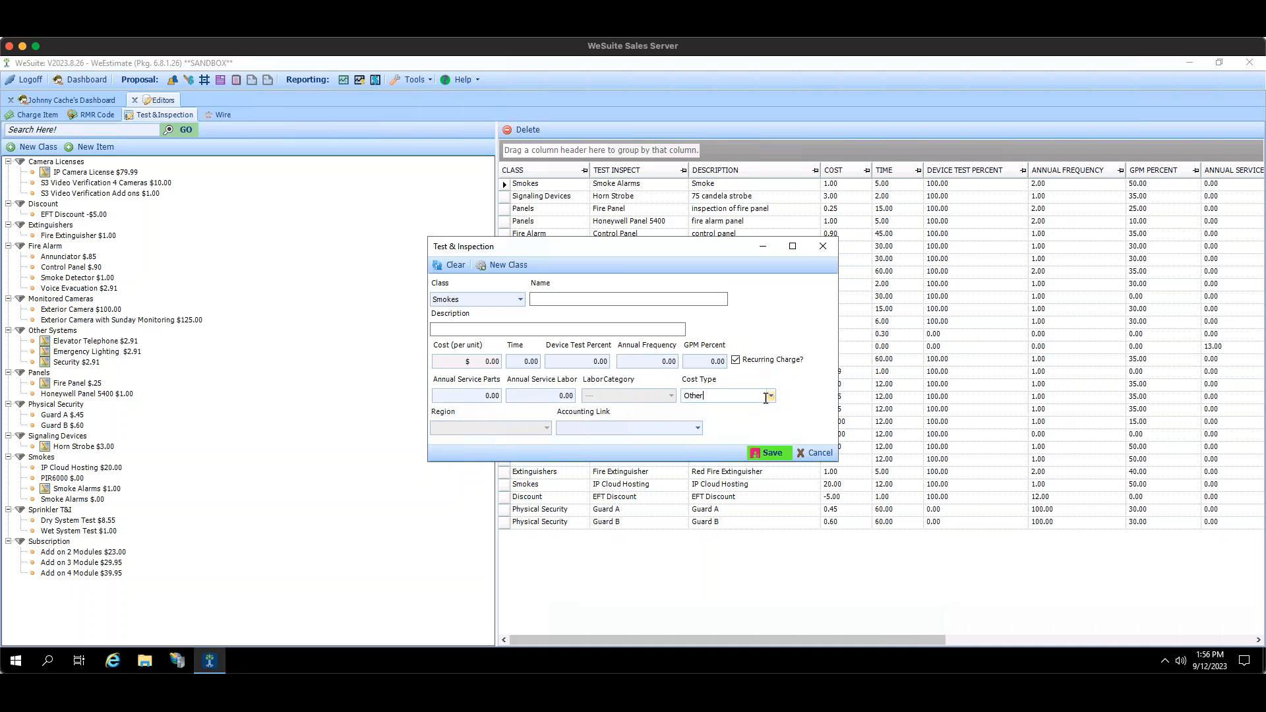
click(770, 395)
click(805, 394)
click(695, 428)
click(696, 429)
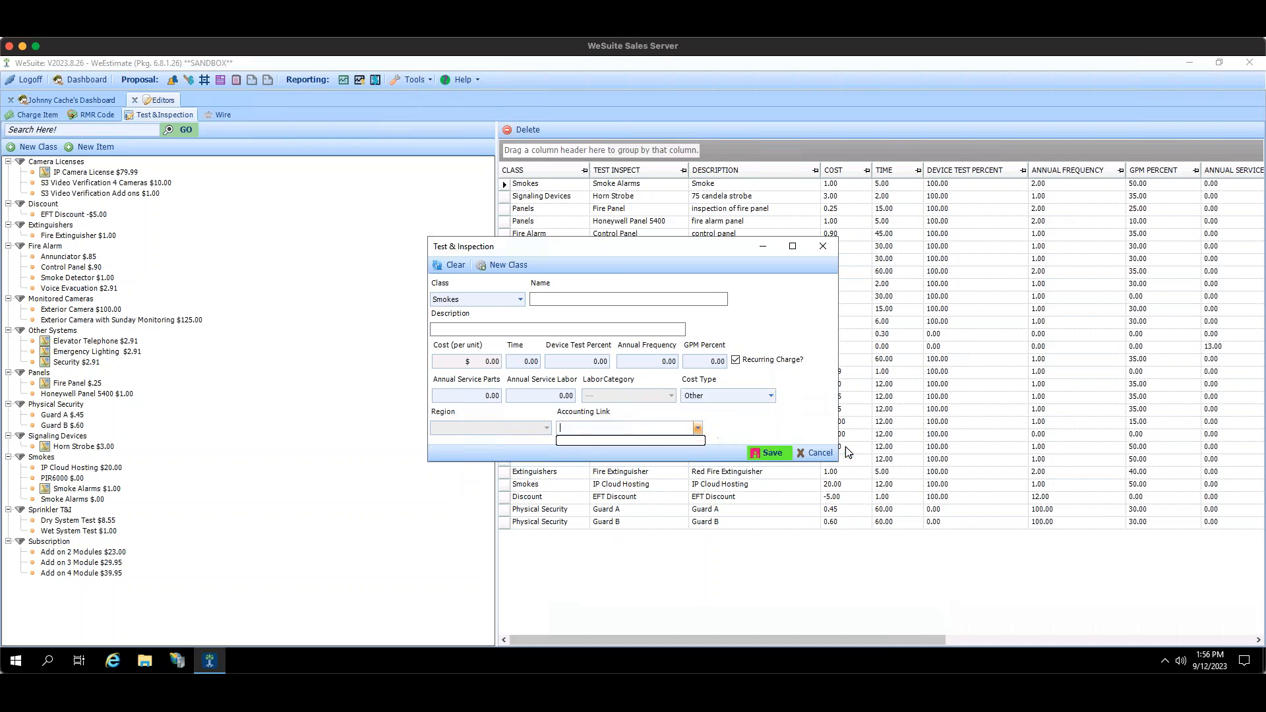
click(825, 455)
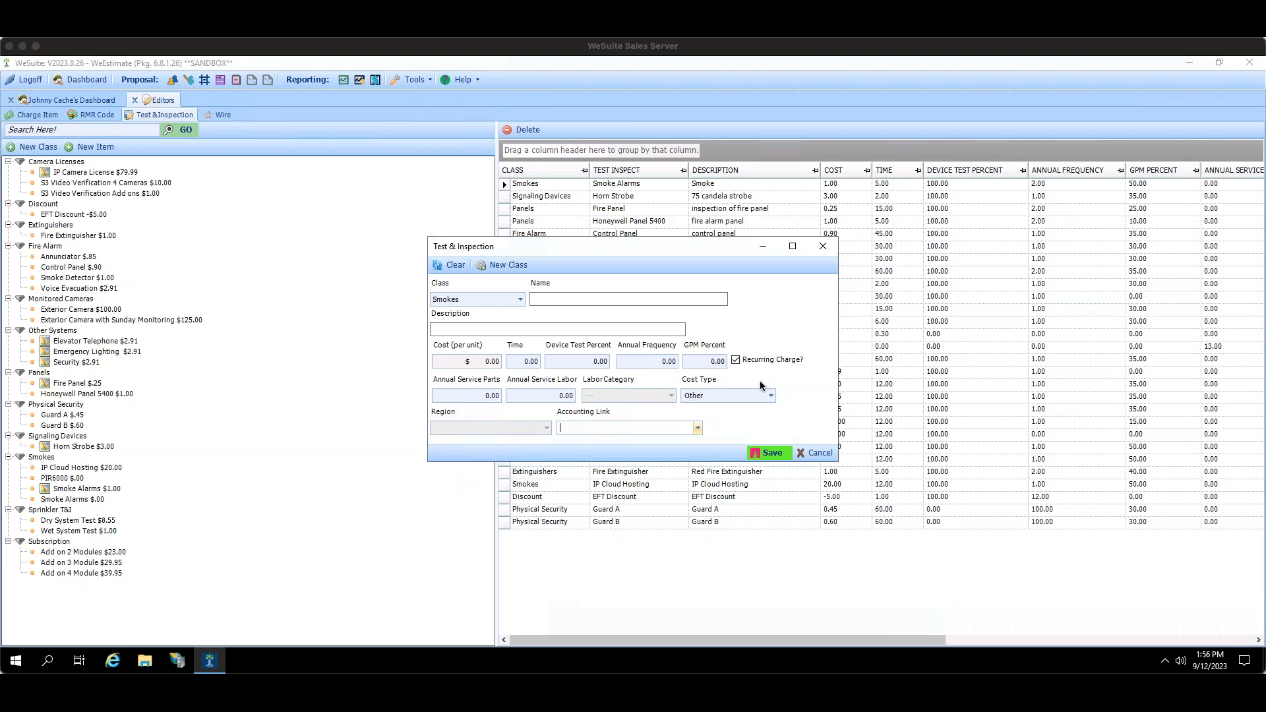
click(817, 452)
Return to the RMR Code editor and review the new RMR item form, closing it without adding anything.
click(105, 117)
click(42, 166)
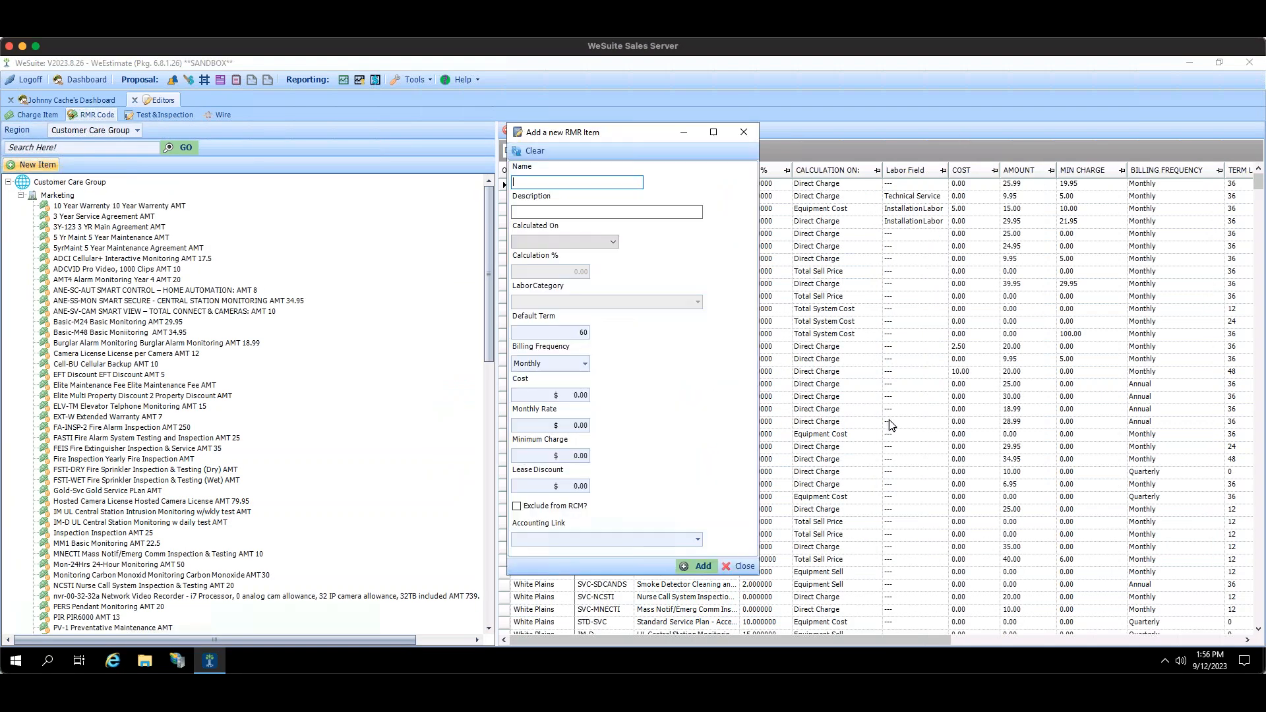
click(745, 568)
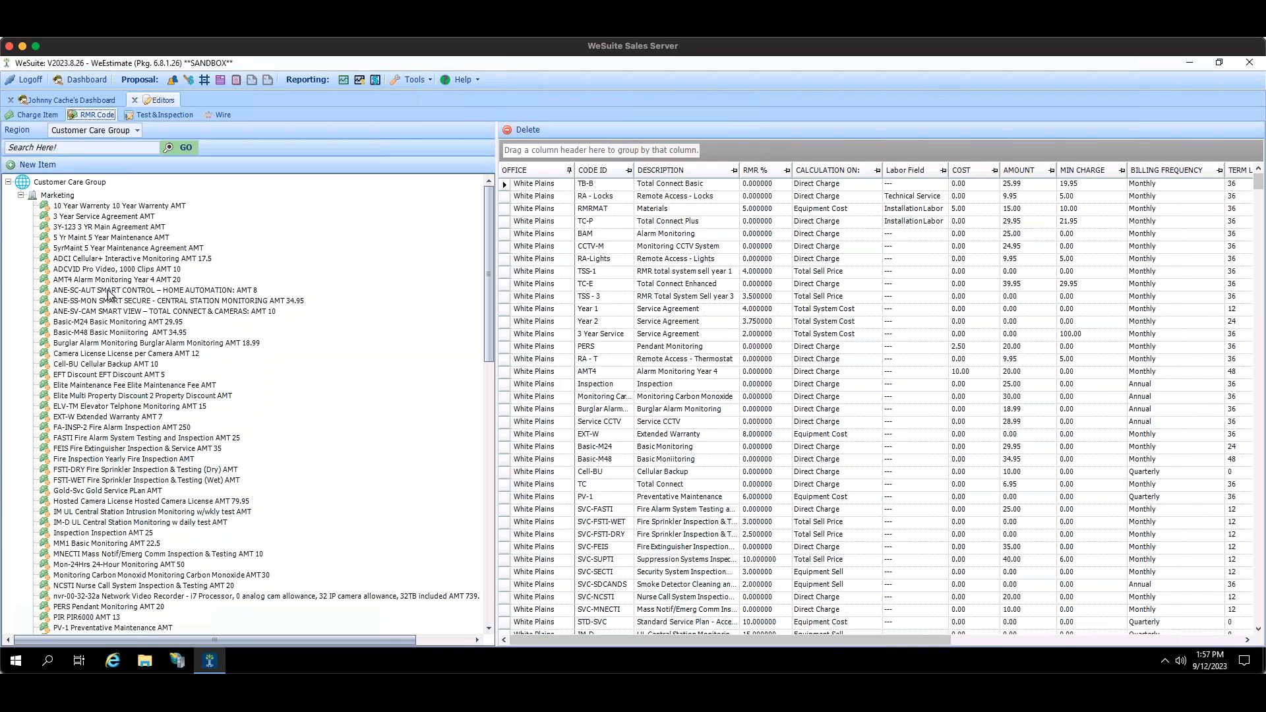
Open the ANE-SC-AUT home automation RMR code and review its available accounting links, keeping Burglar Alarm Monitoring.
click(109, 291)
click(637, 331)
click(655, 313)
click(664, 313)
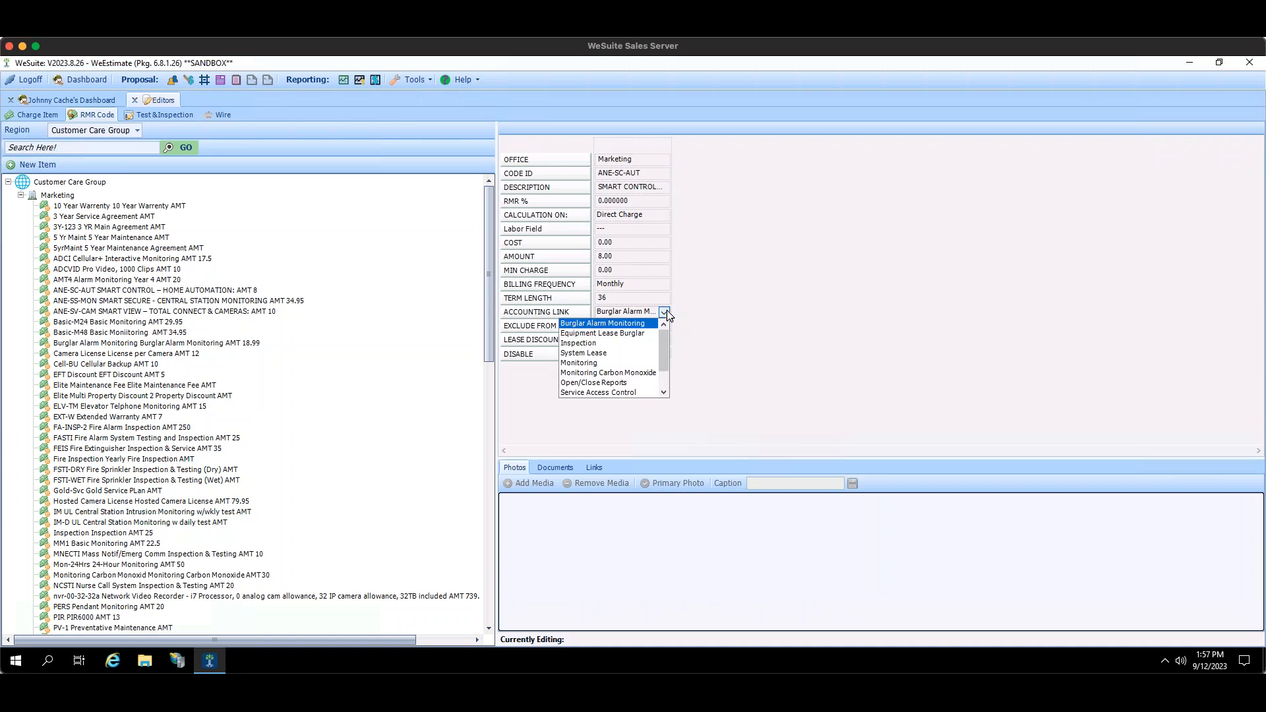
scroll(669, 337, down, 2)
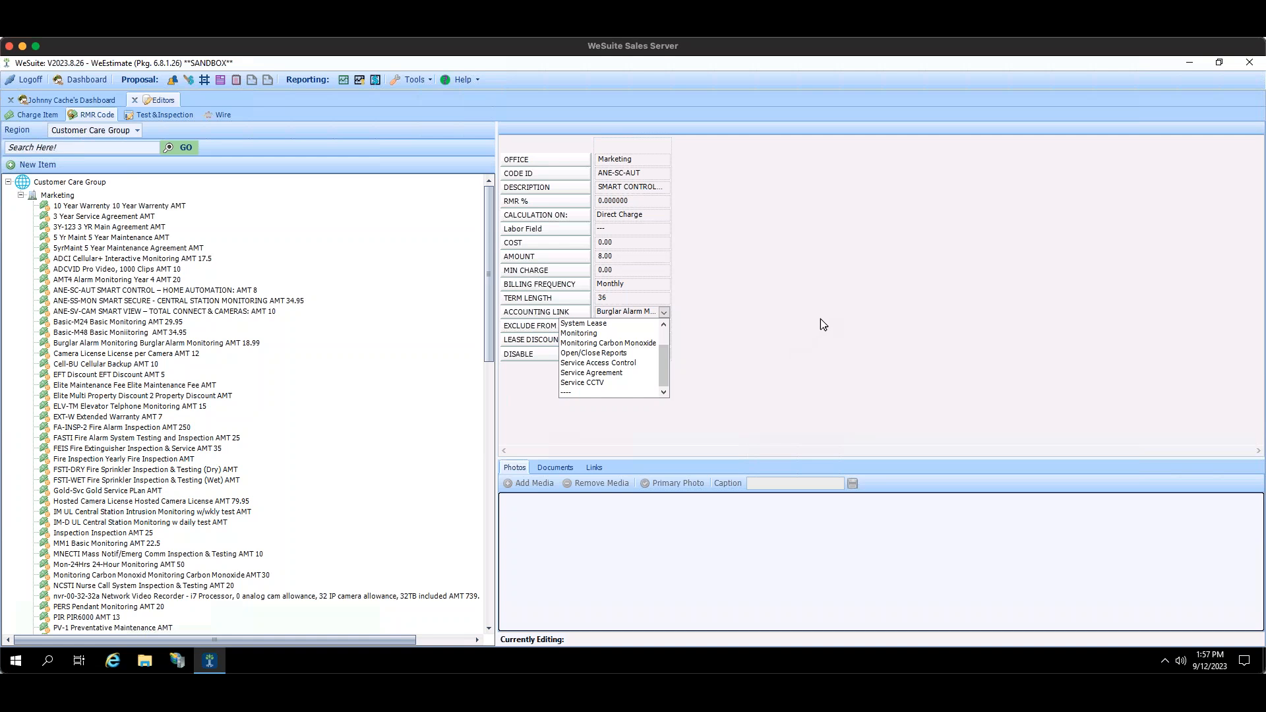
click(820, 318)
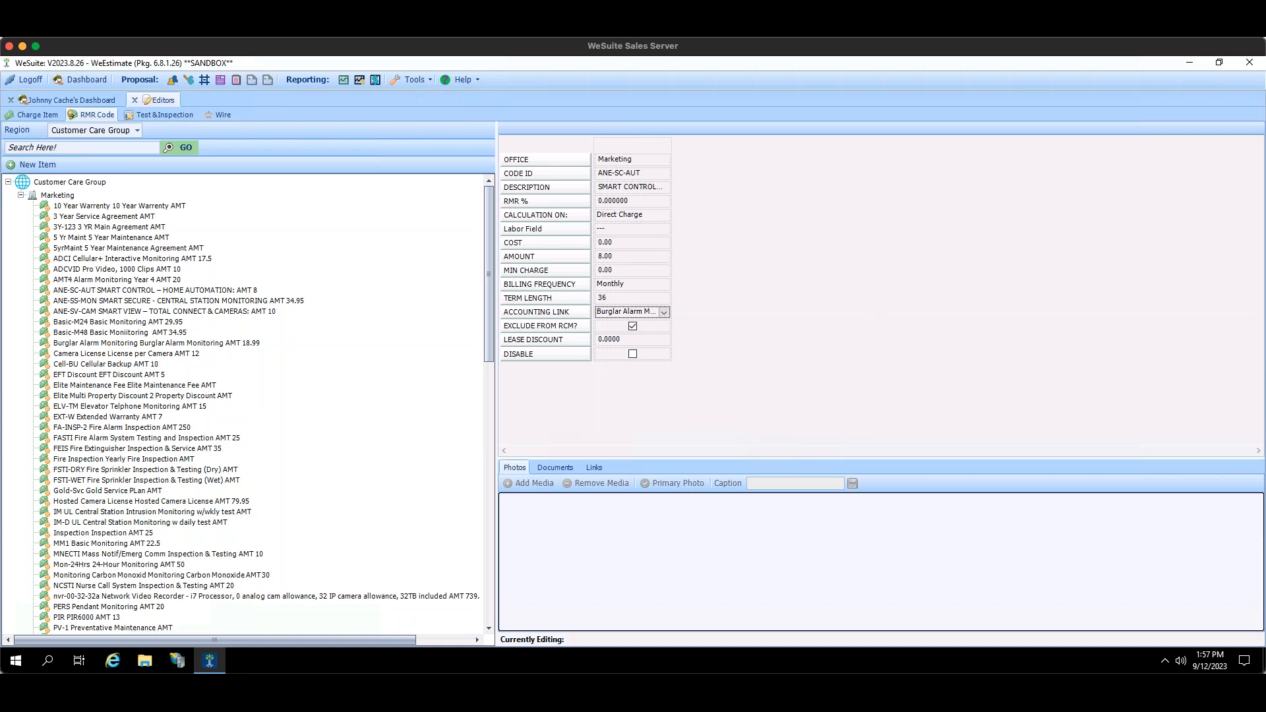
Open the Wire editor, review a new wire item's fields and Accounting Link choices, and cancel the form without saving.
click(219, 113)
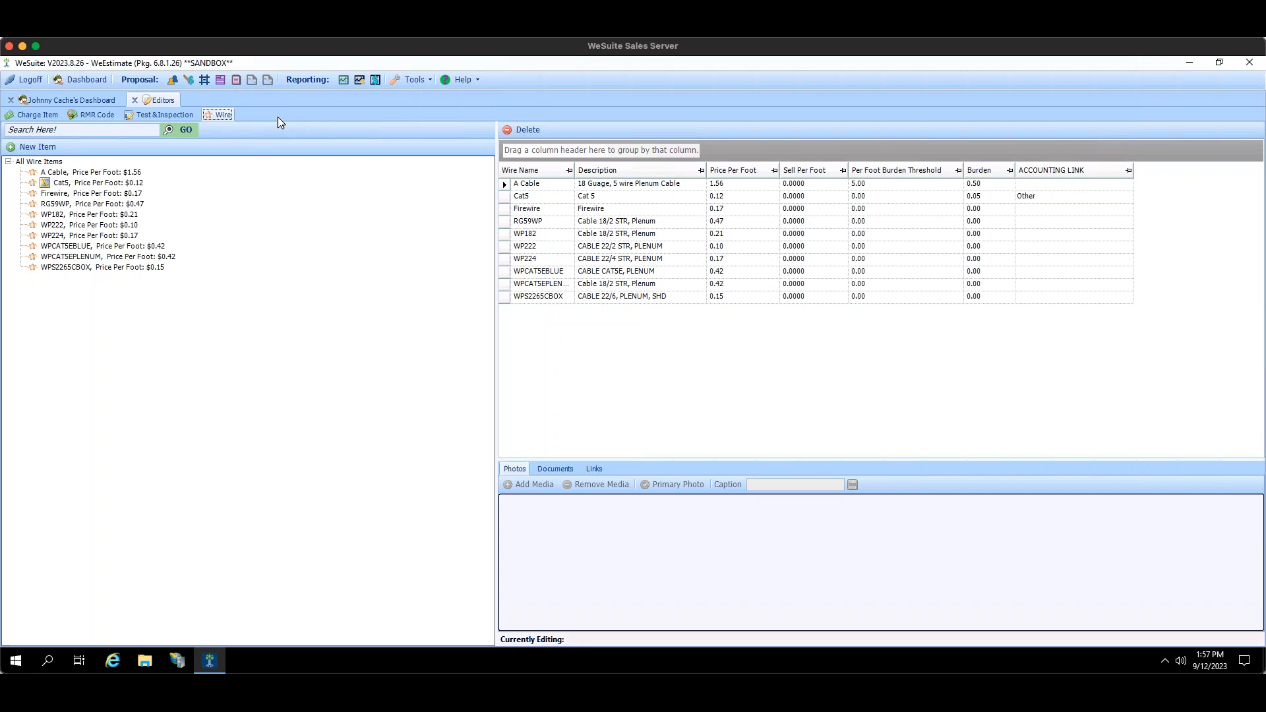
click(37, 148)
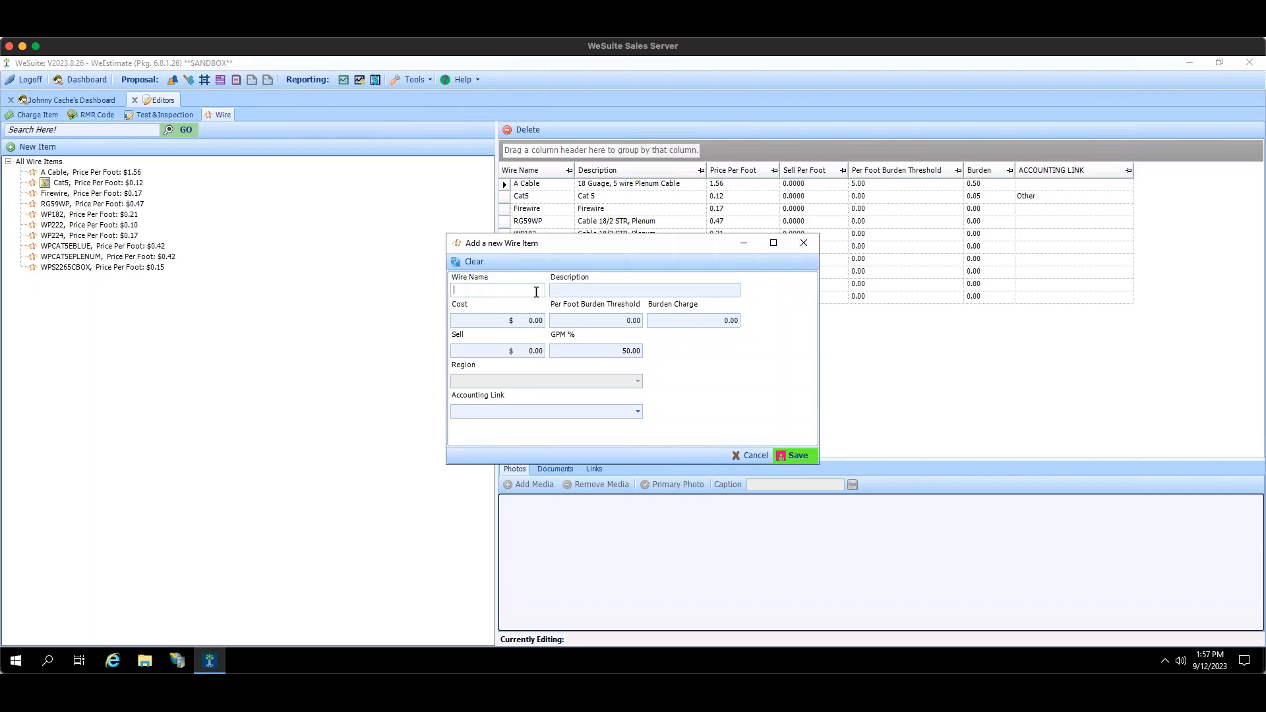
key(Tab)
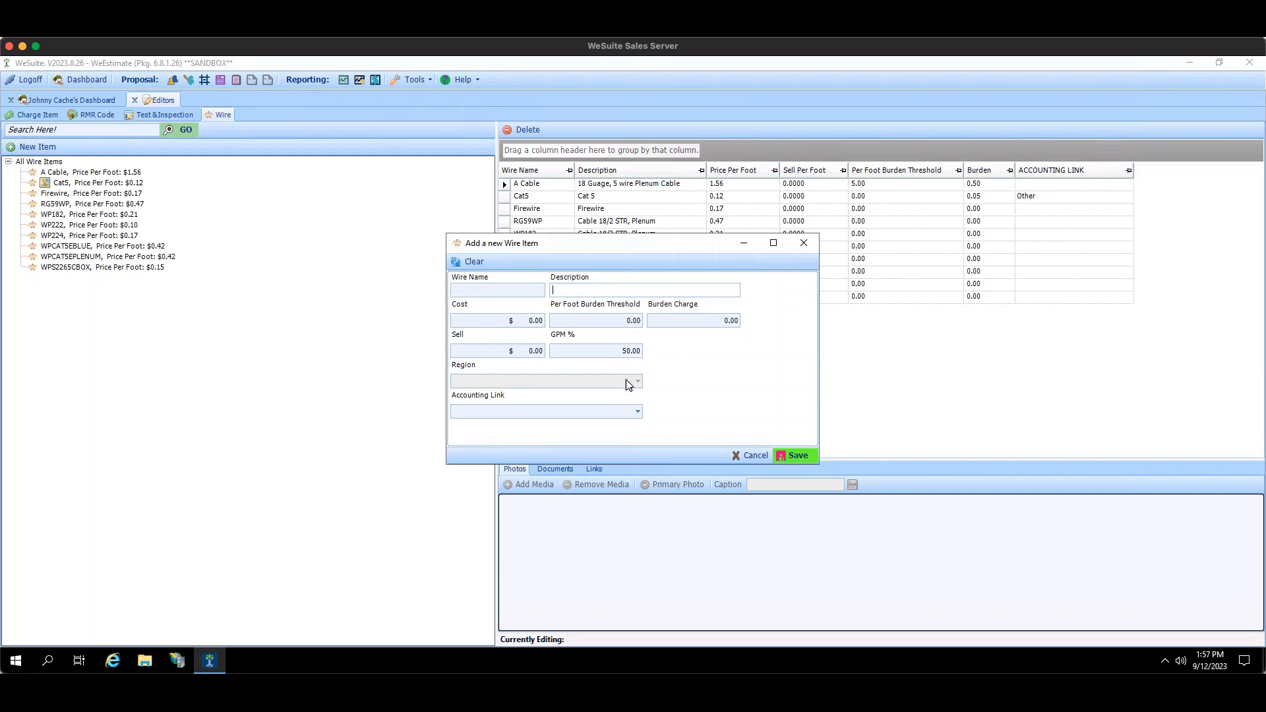
click(636, 411)
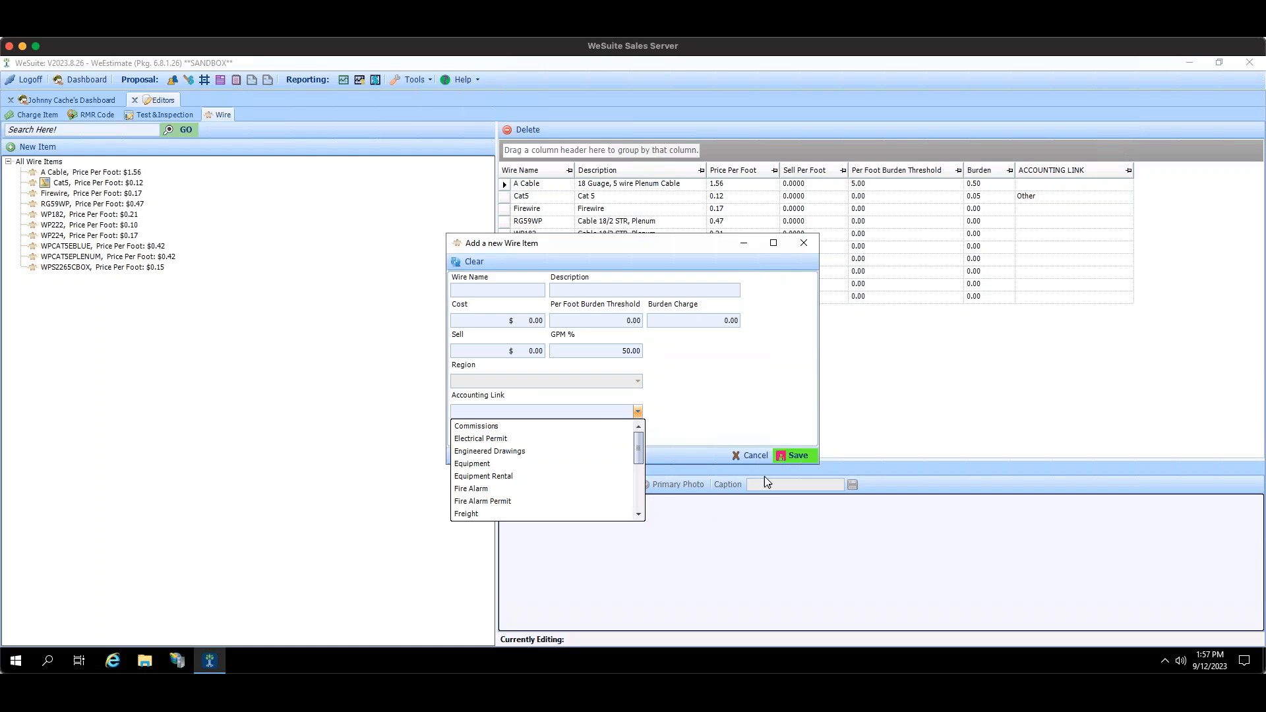
click(744, 457)
click(745, 456)
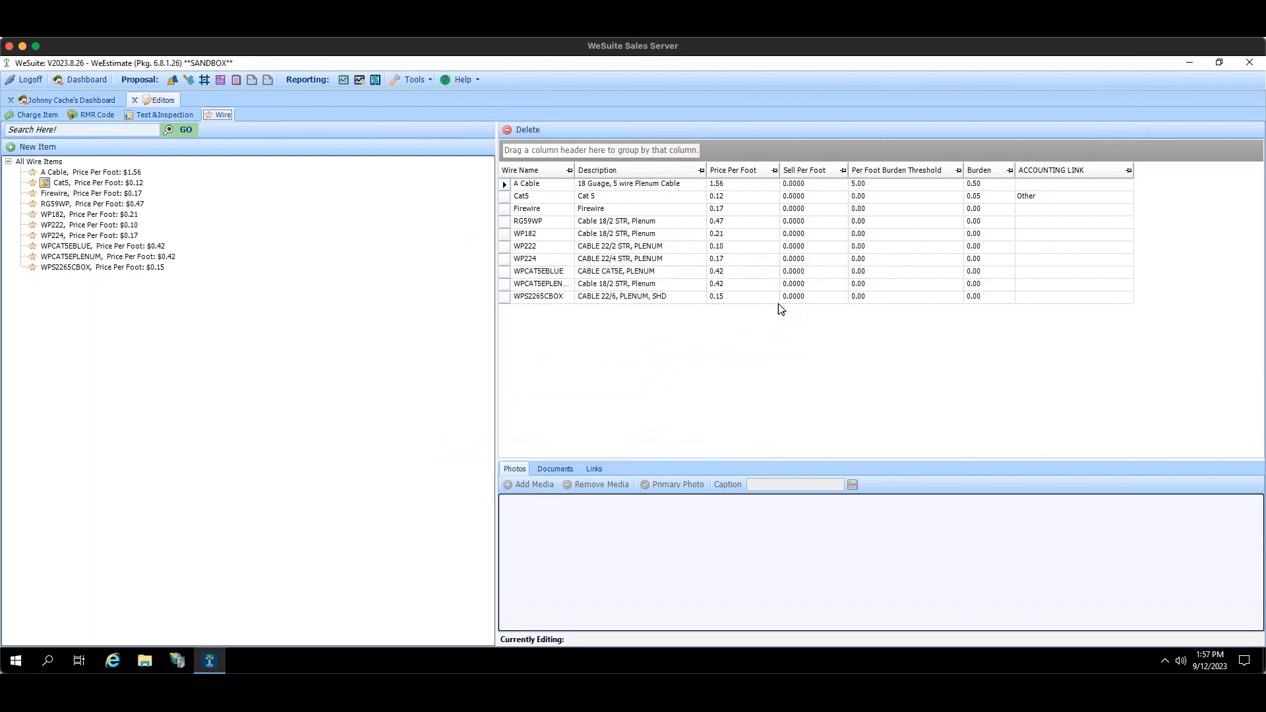
Open the Labor Categories settings in the program options and review the new labor category prompt, cancelling it without creating one.
click(414, 81)
click(466, 215)
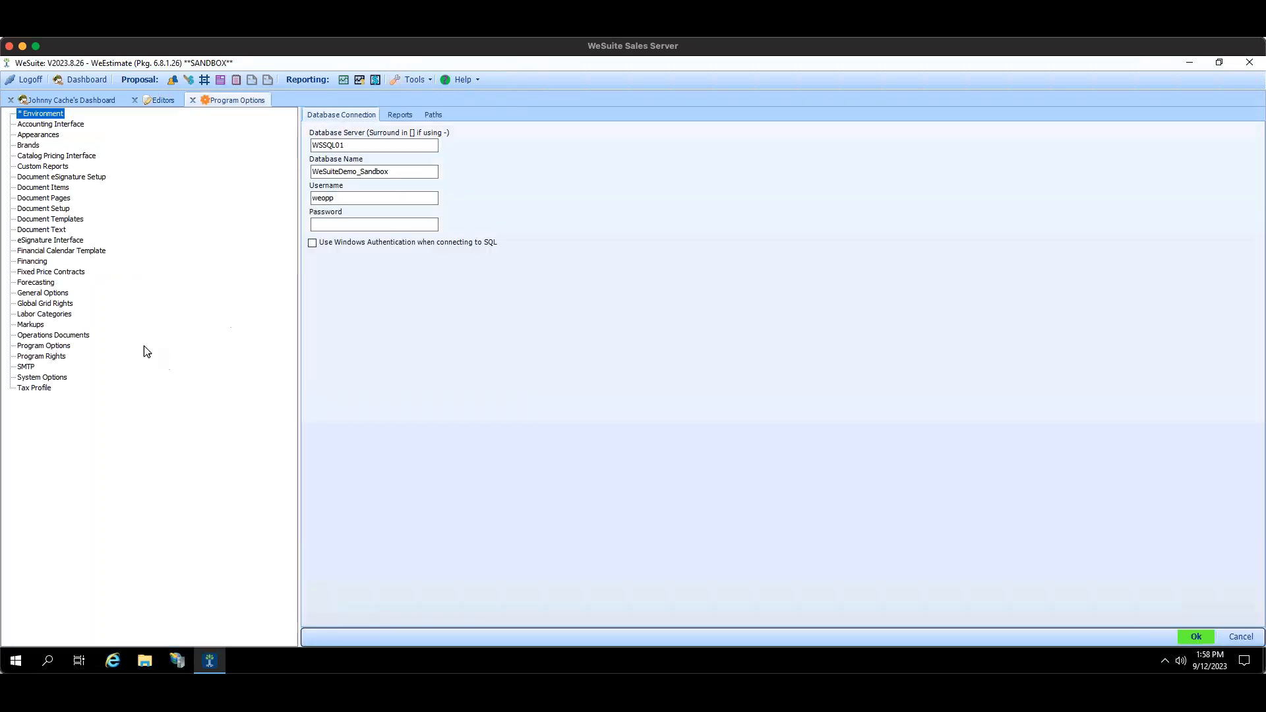
click(60, 318)
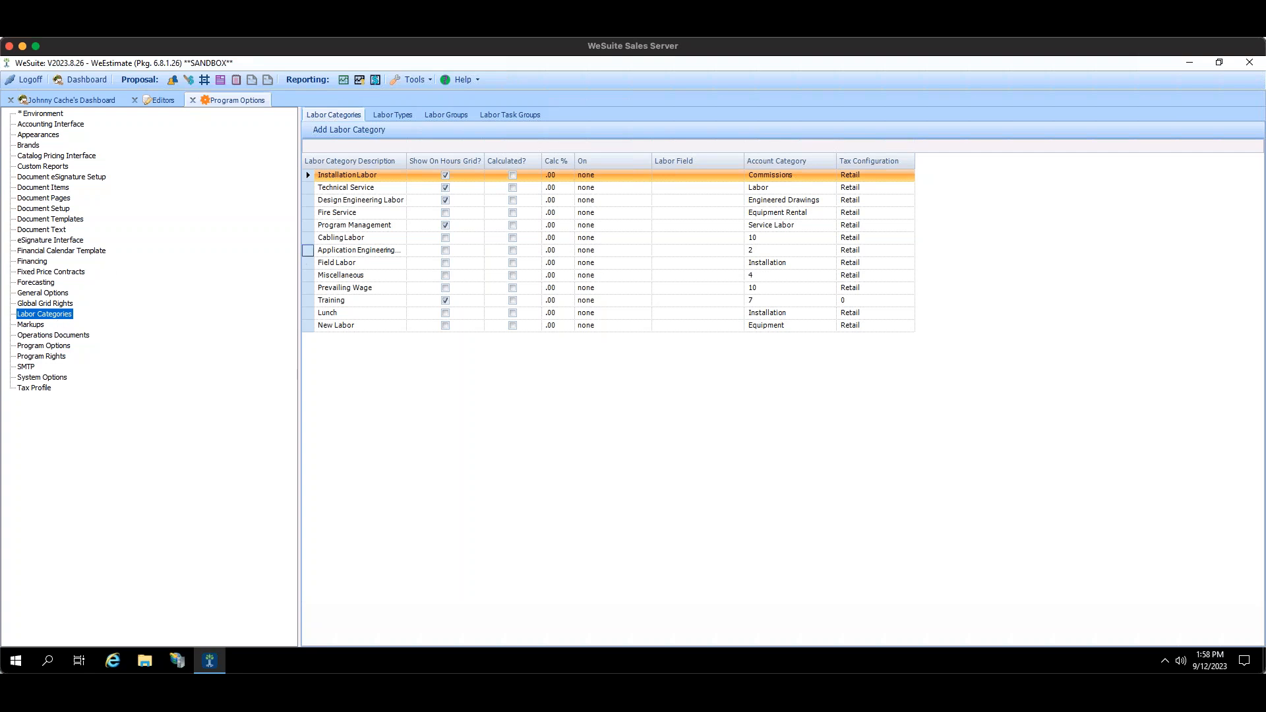
click(356, 130)
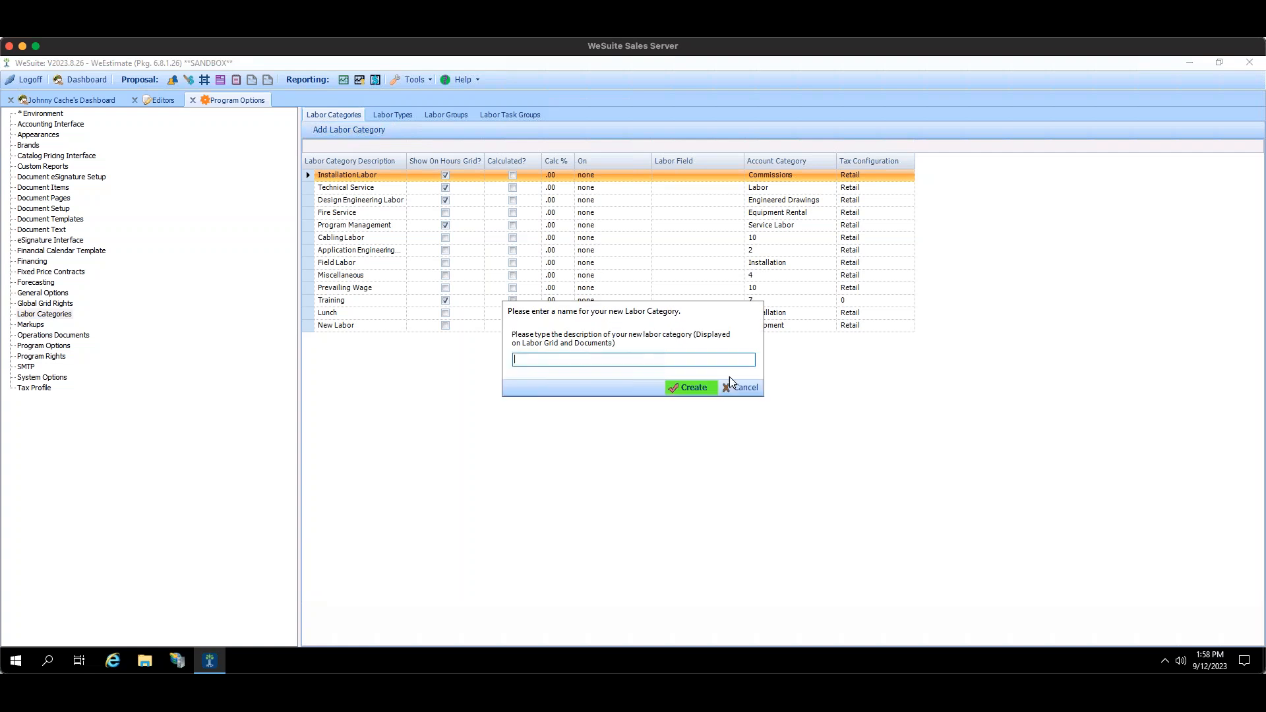
drag(632, 317, 453, 352)
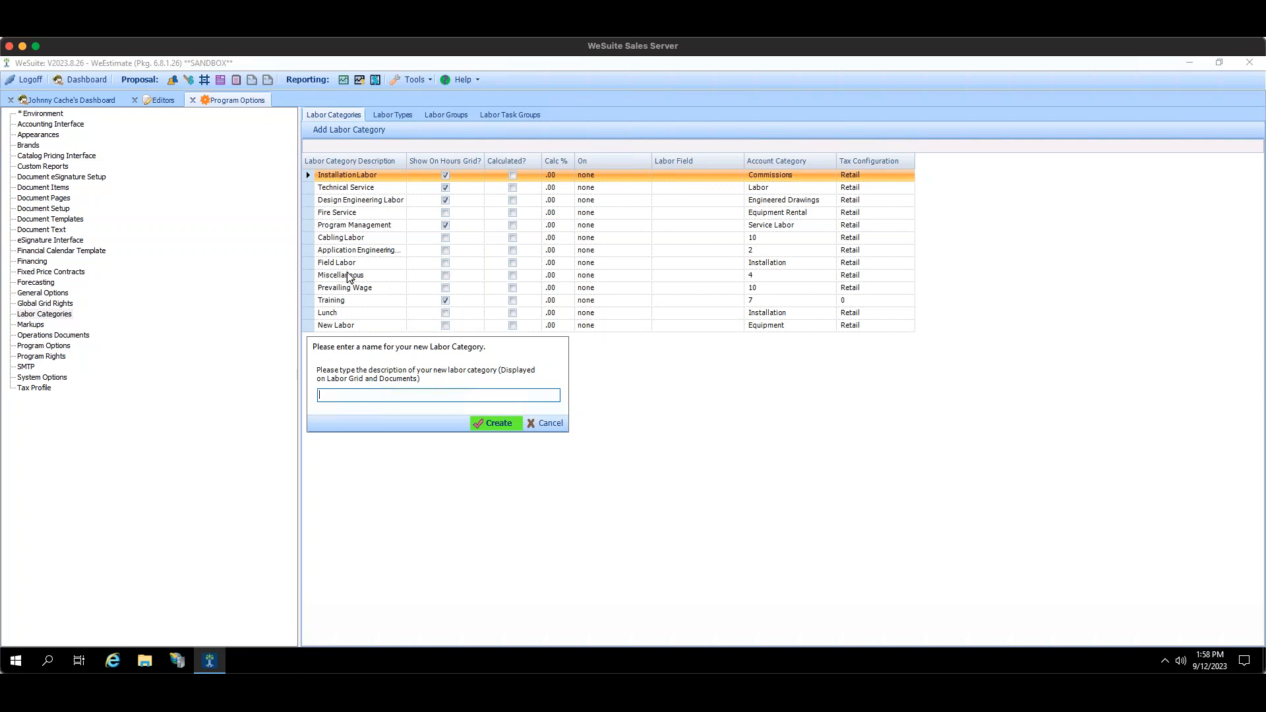
click(554, 427)
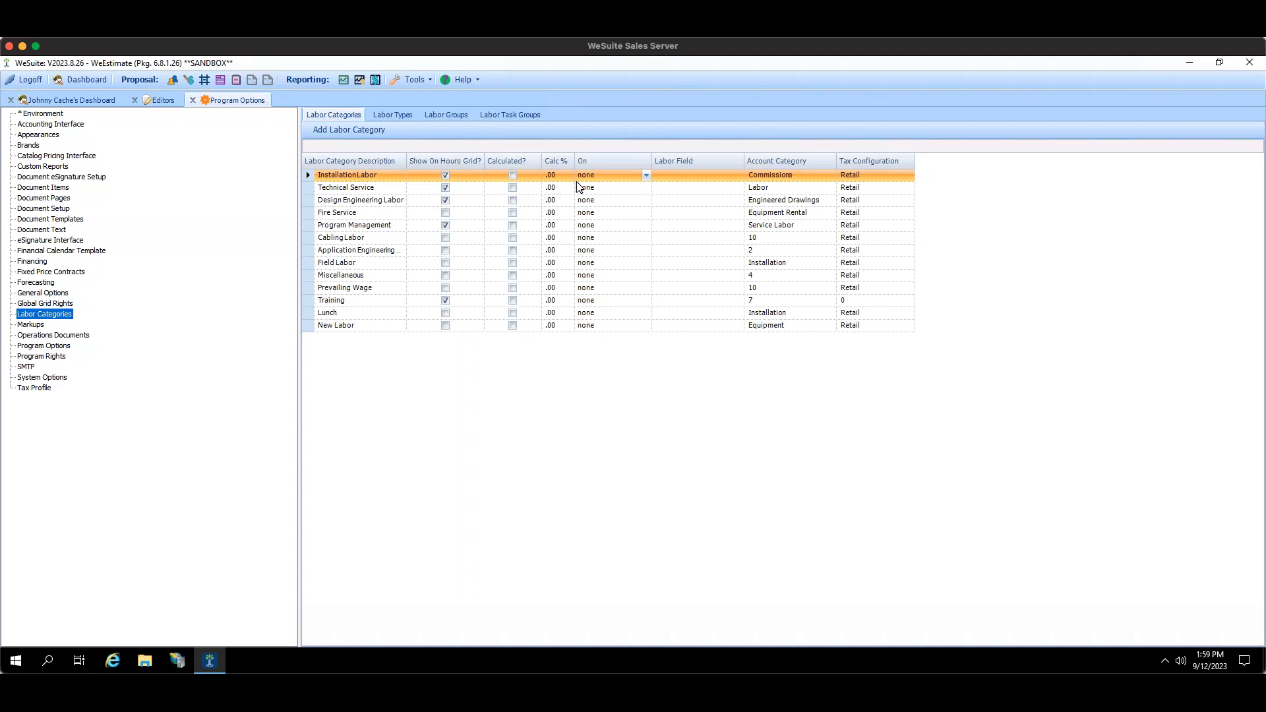
Review the Account Category choices available for the Installation Labor category, keeping Commissions.
click(521, 178)
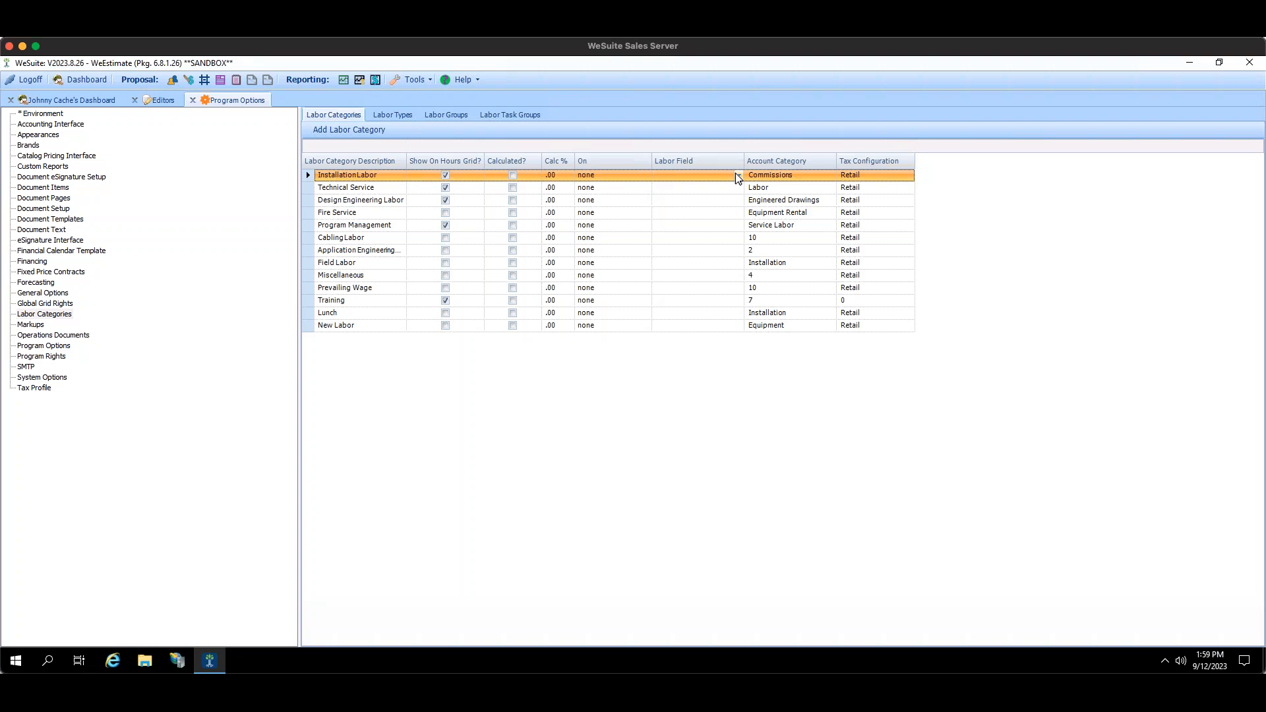
click(830, 175)
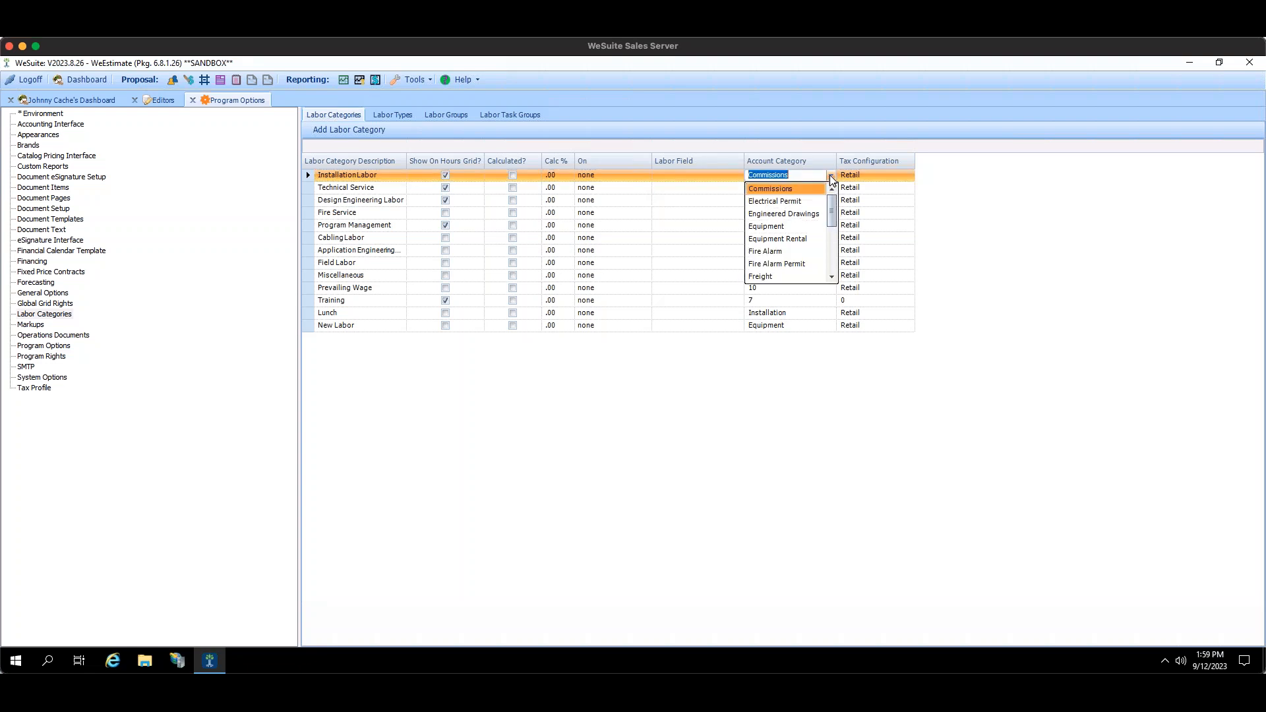
click(830, 176)
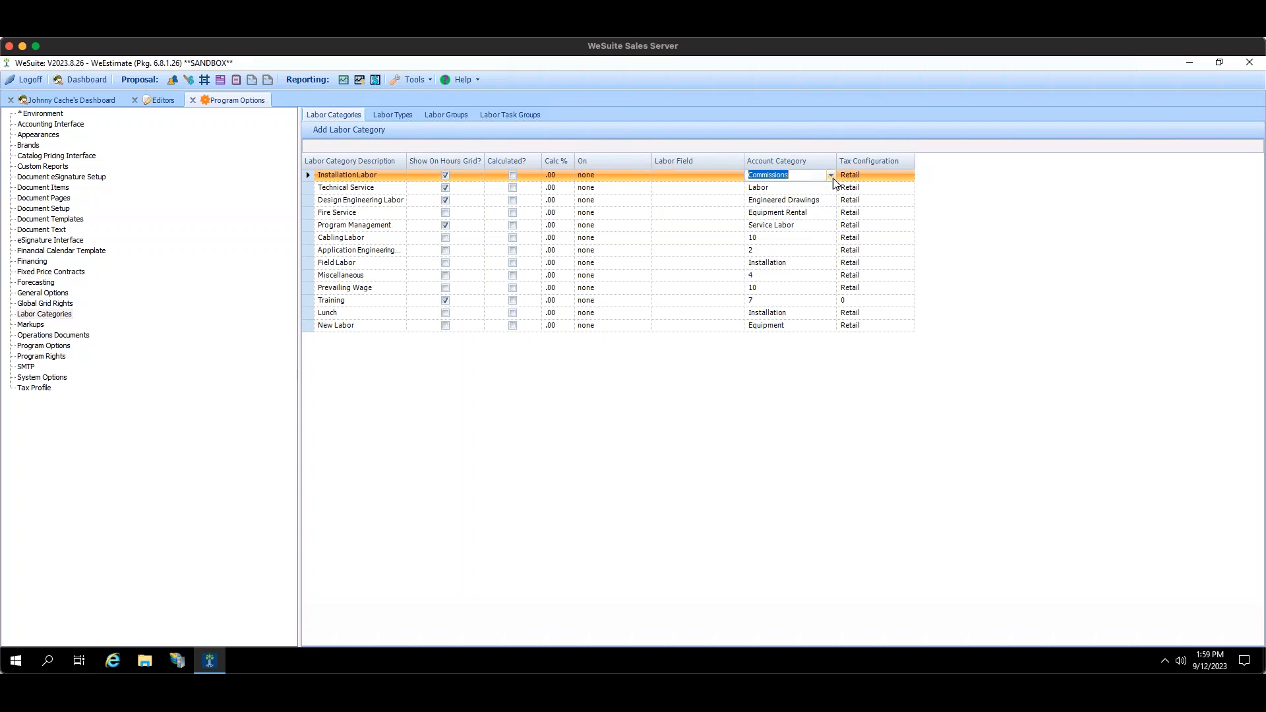
click(831, 176)
click(816, 159)
Review the Account Category choices for the Cabling Labor category without picking a new one, and close the program options.
click(830, 238)
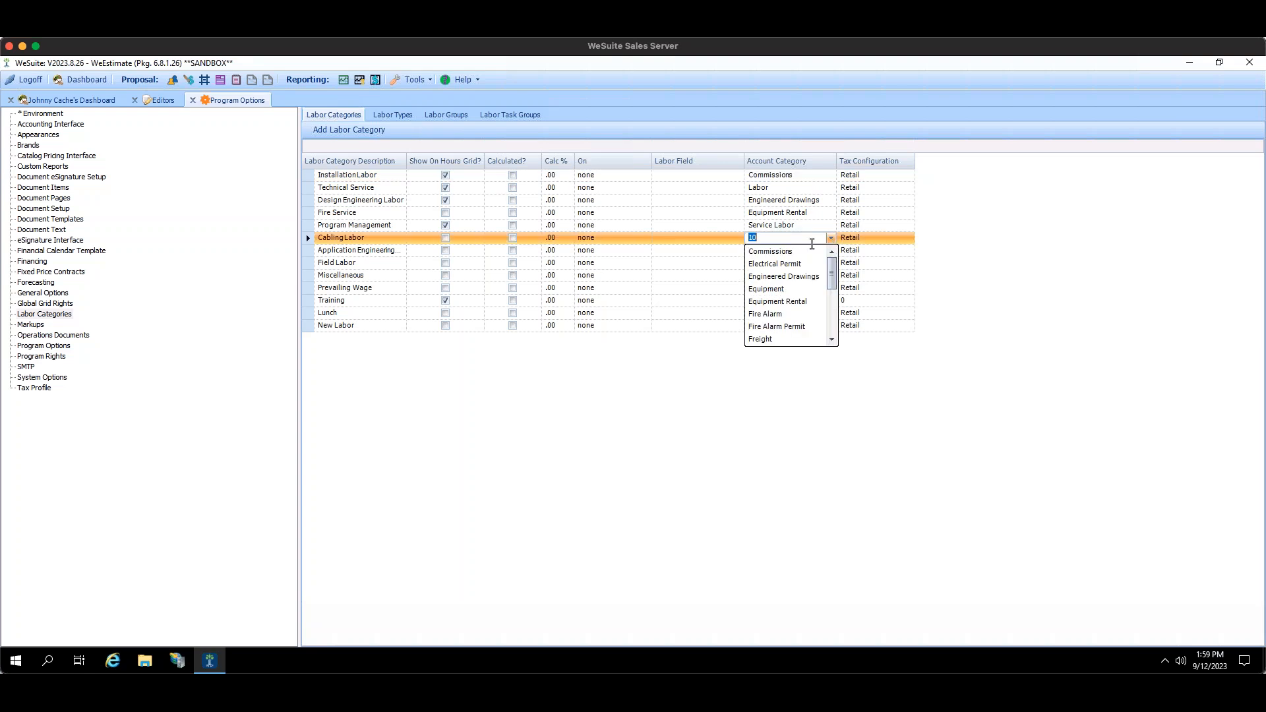
click(923, 257)
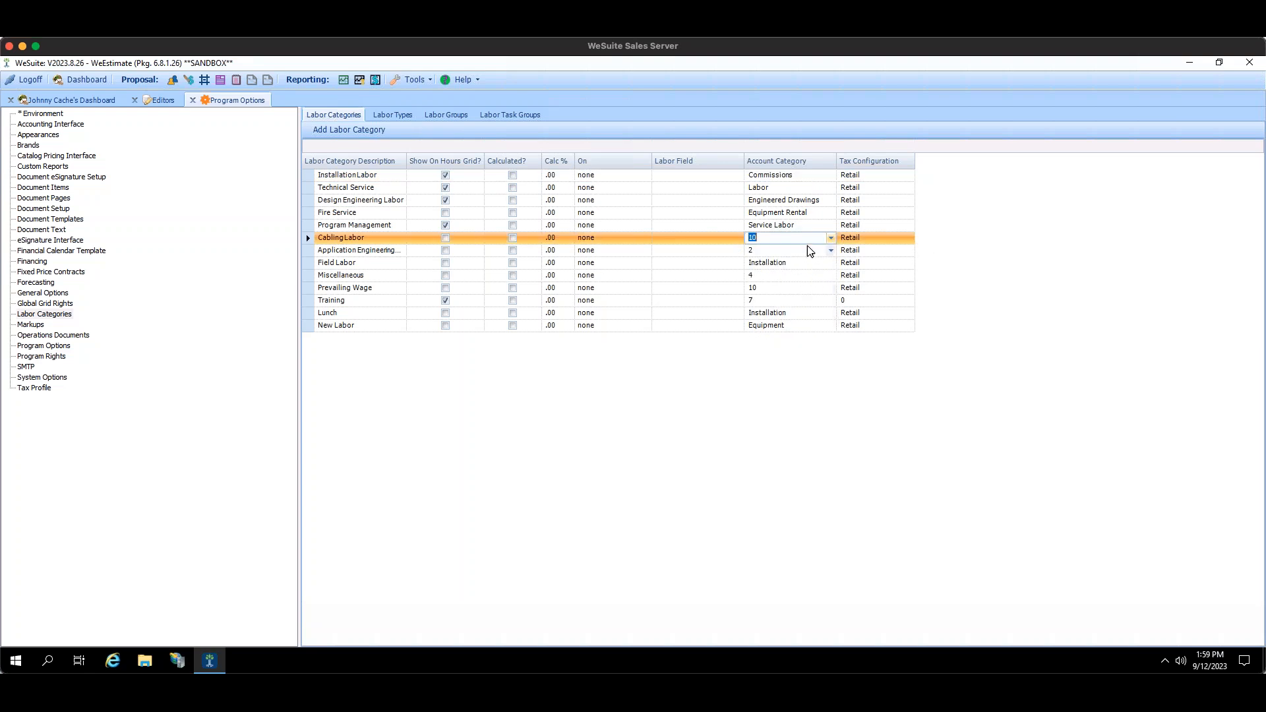
click(831, 240)
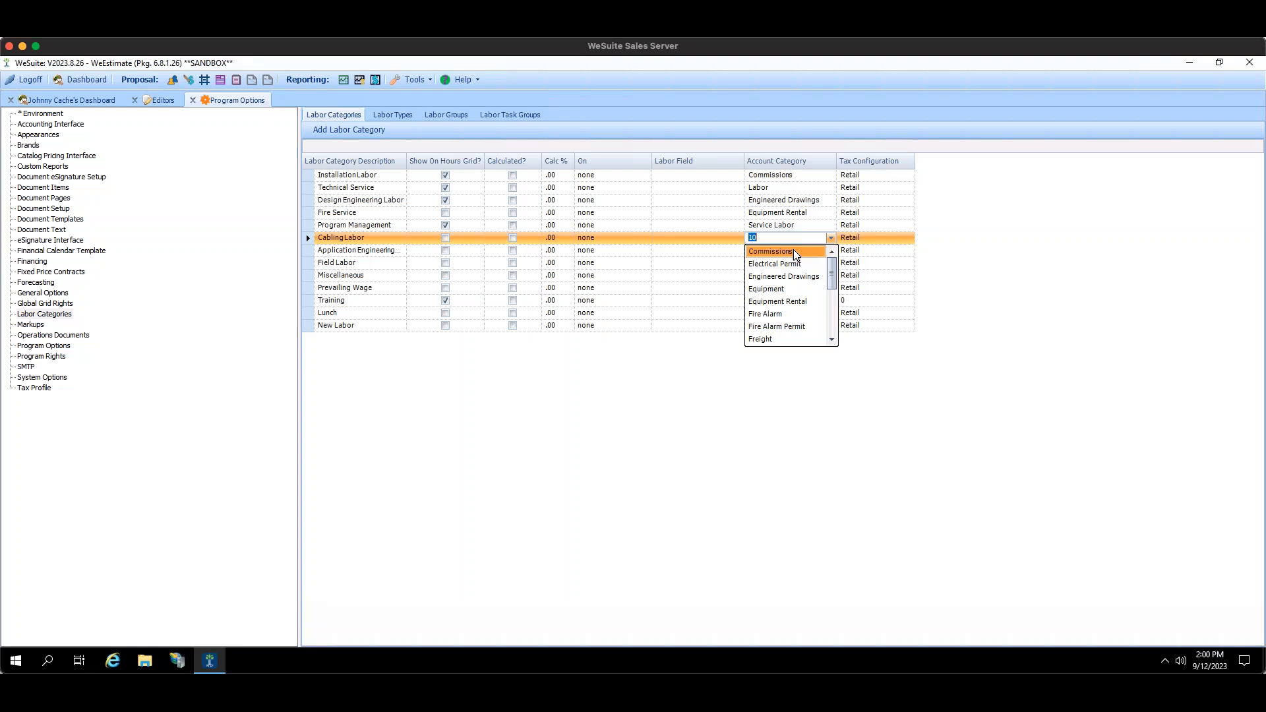
click(980, 253)
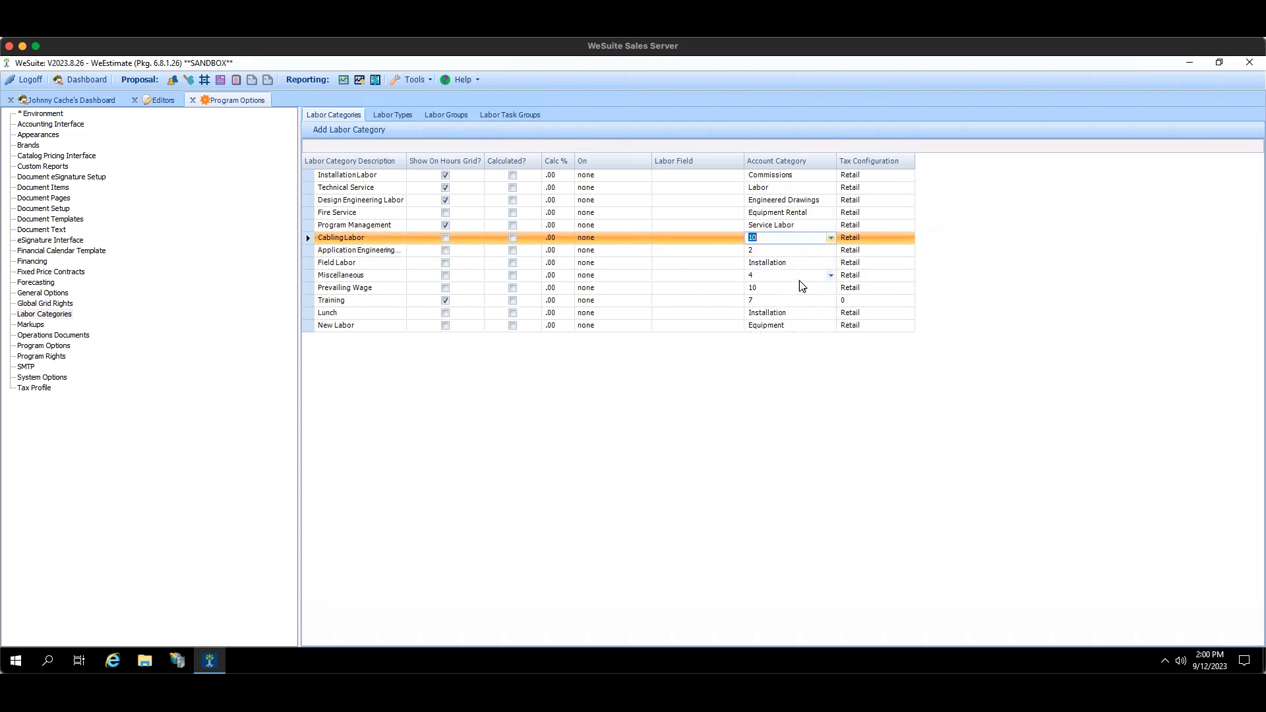
click(831, 237)
drag(833, 267, 864, 247)
click(963, 244)
click(193, 101)
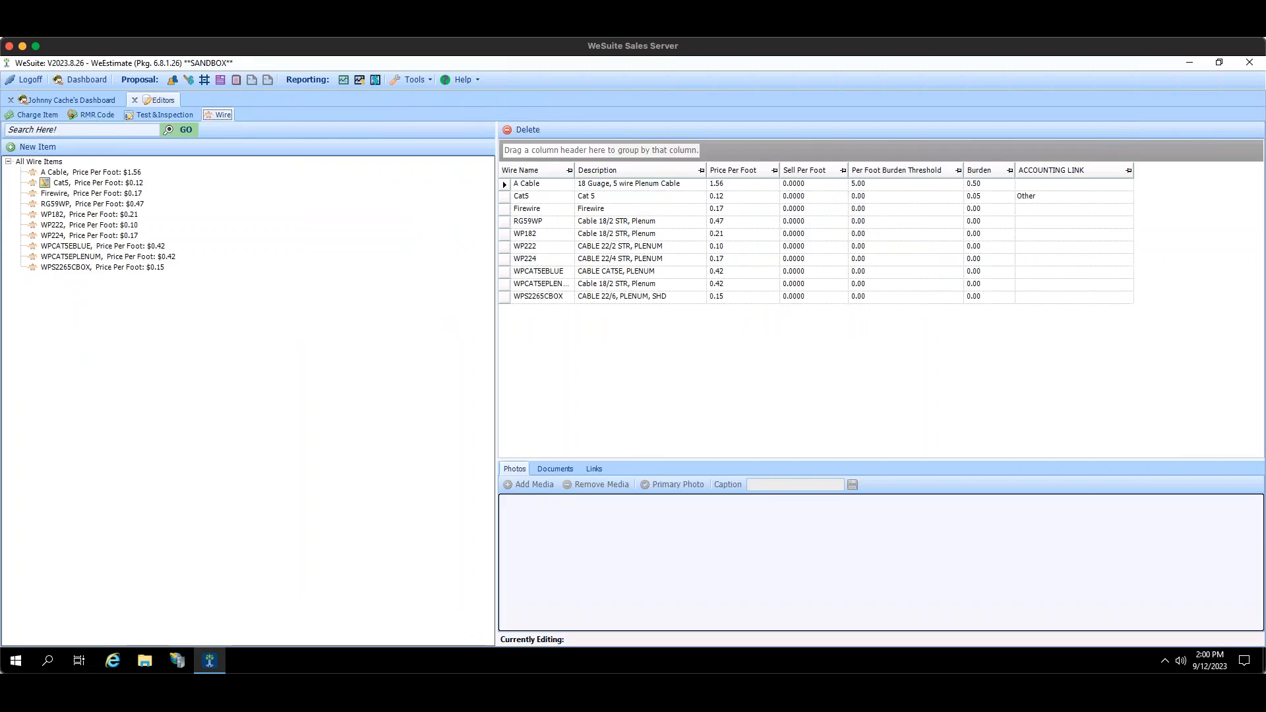